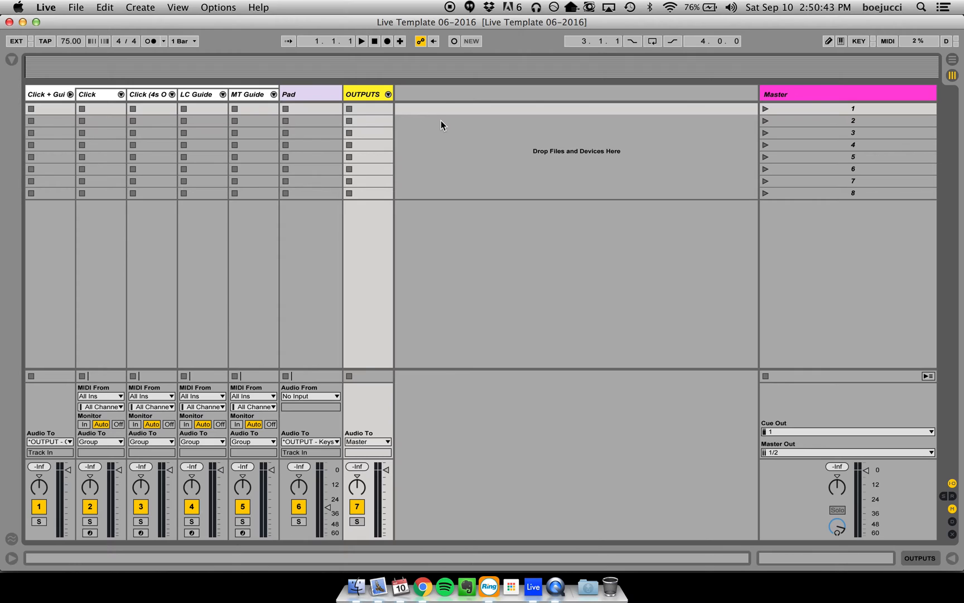
click(441, 121)
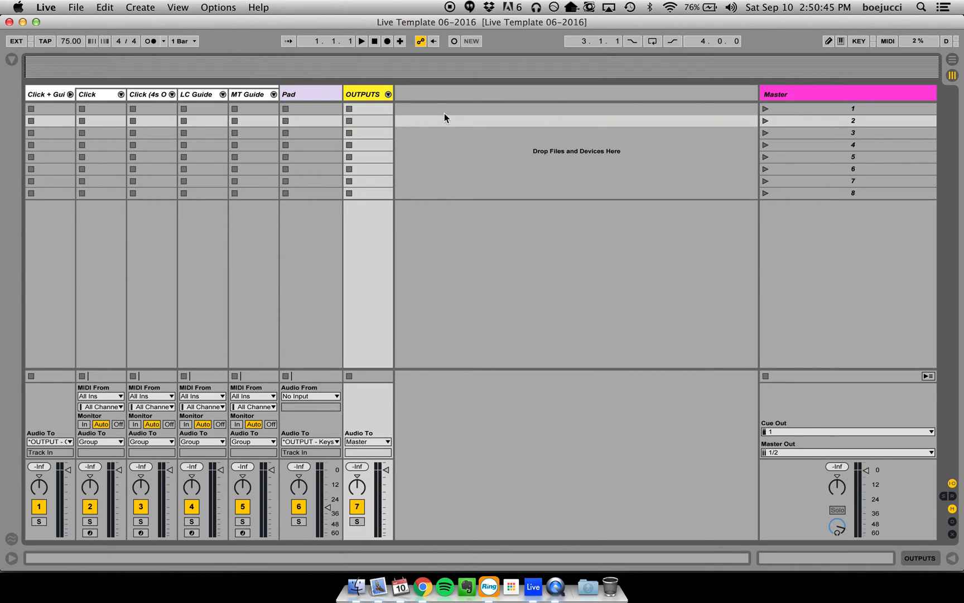
click(444, 110)
click(442, 120)
click(475, 109)
click(461, 121)
click(464, 110)
click(455, 122)
click(460, 112)
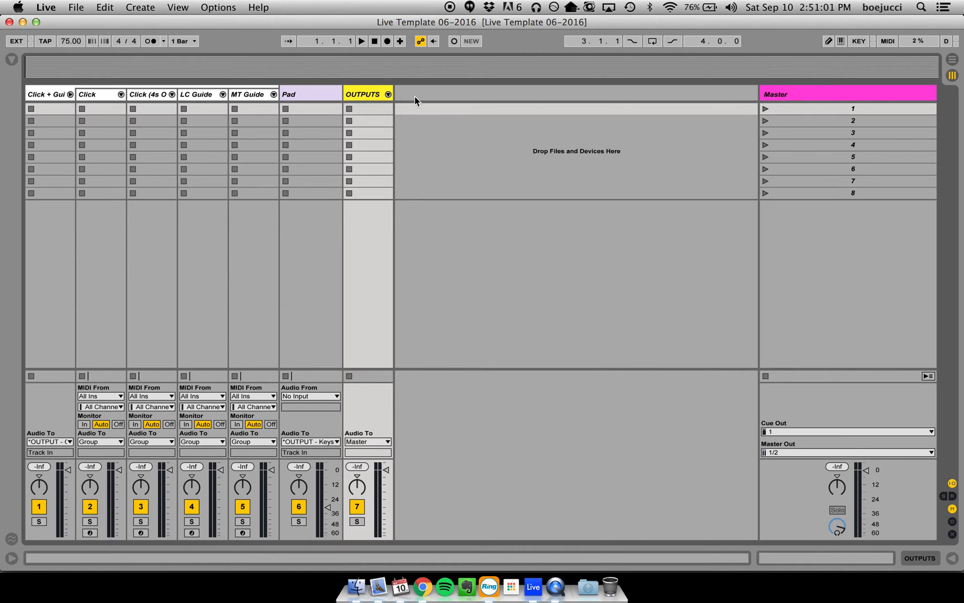
click(433, 123)
click(439, 112)
click(437, 120)
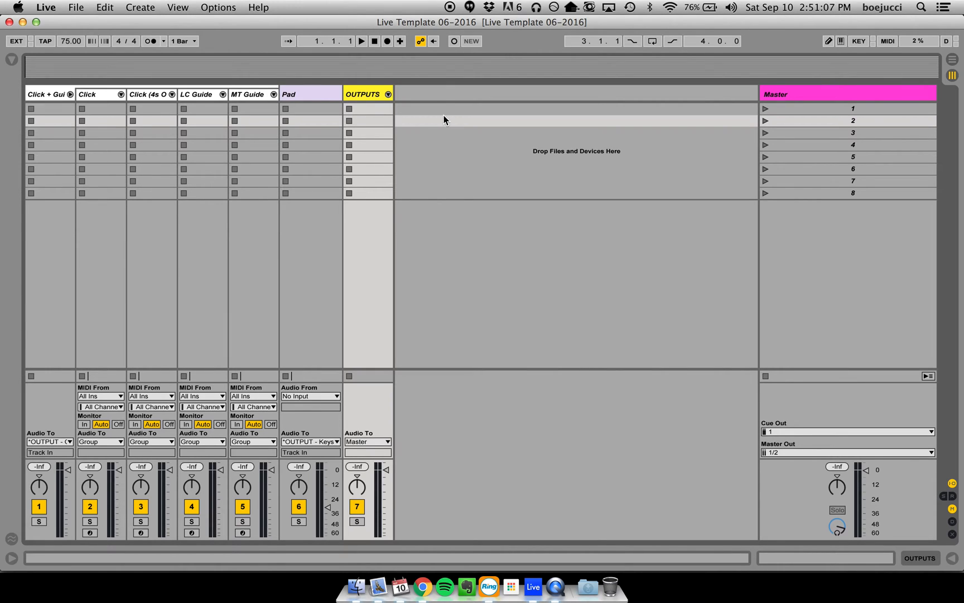
click(474, 111)
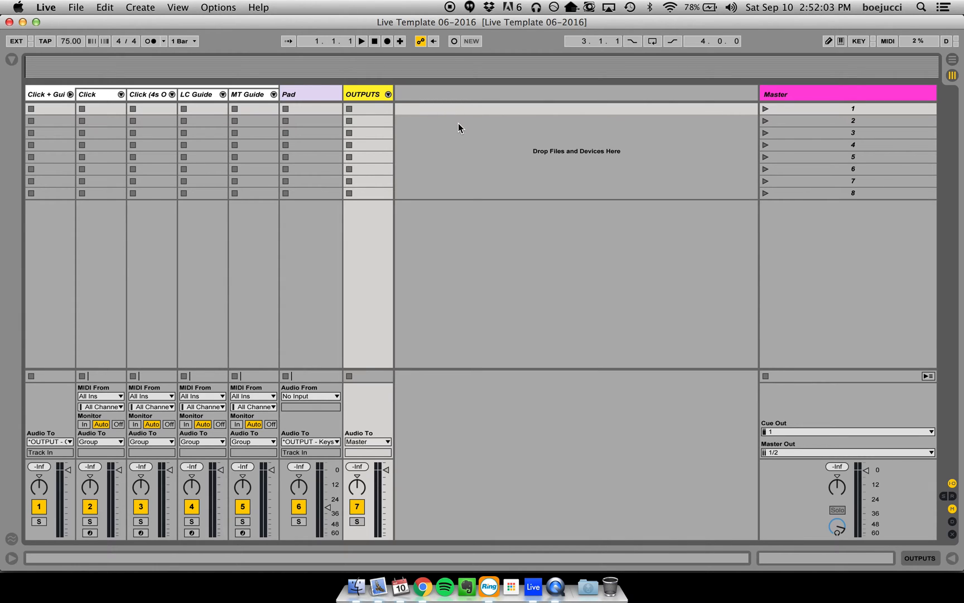
- Inspect the device chains of the Click + Guide group, the click and guide tracks inside it, and the Pad track
double_click(54, 97)
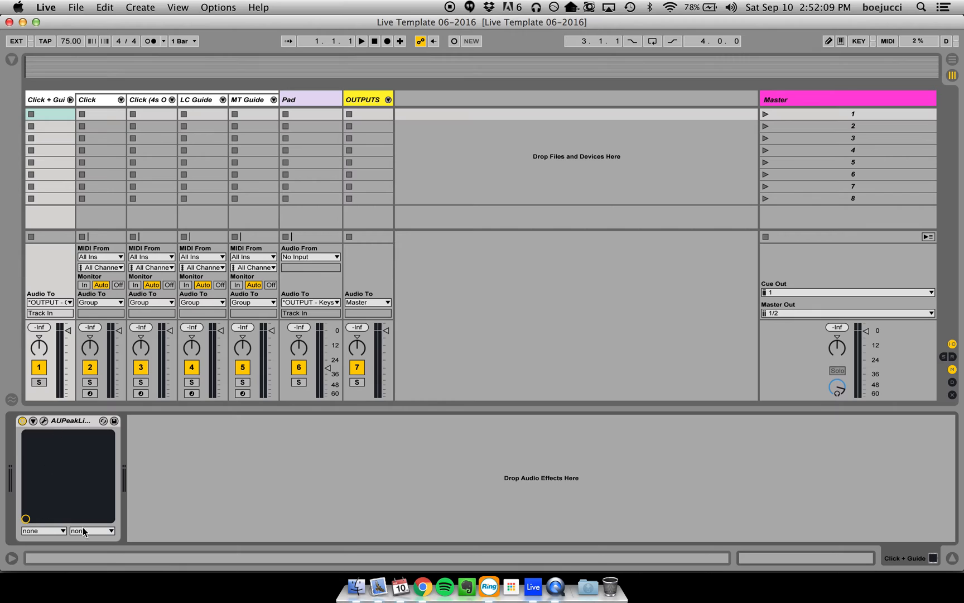
click(100, 103)
click(150, 100)
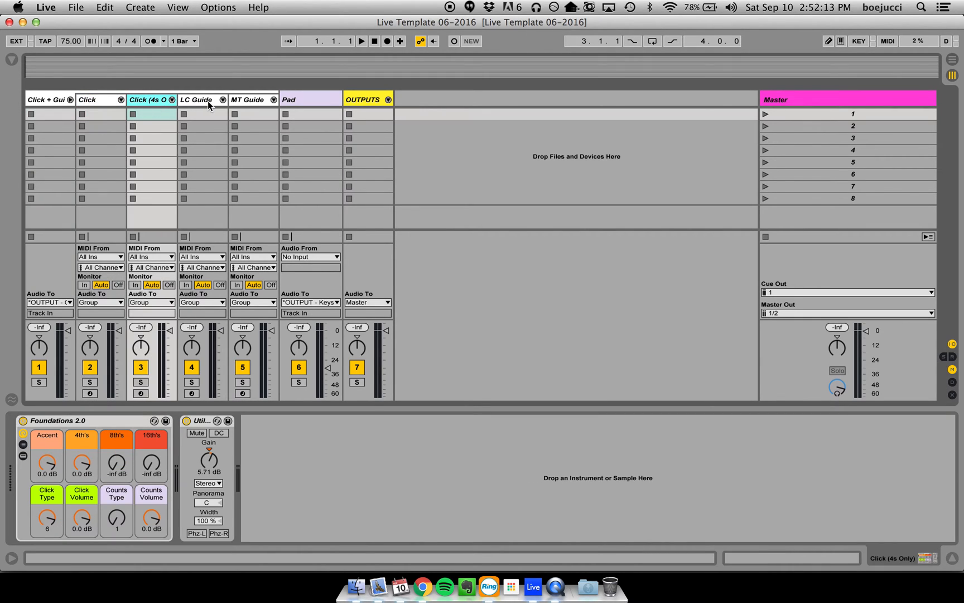
click(208, 101)
click(254, 100)
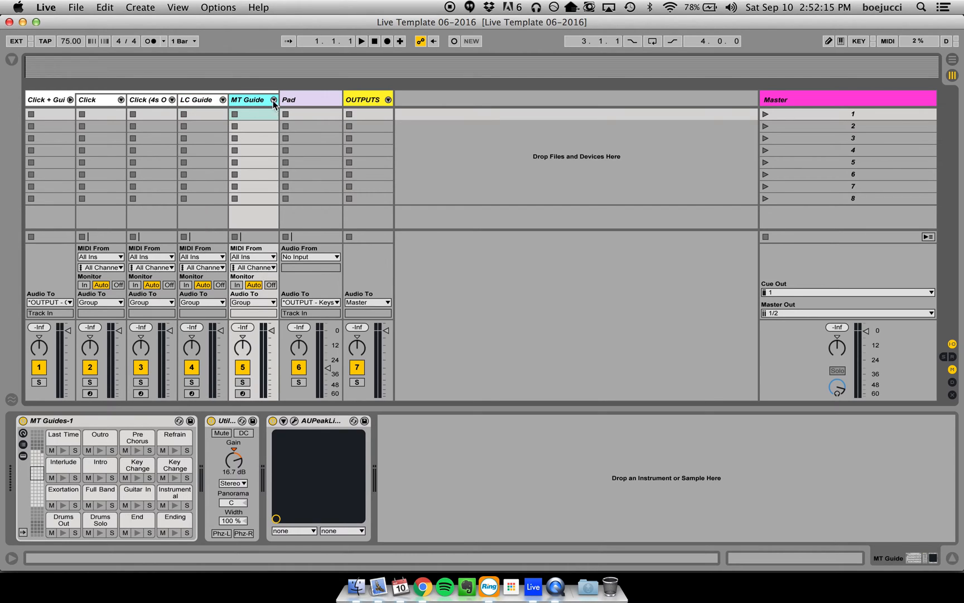
click(318, 100)
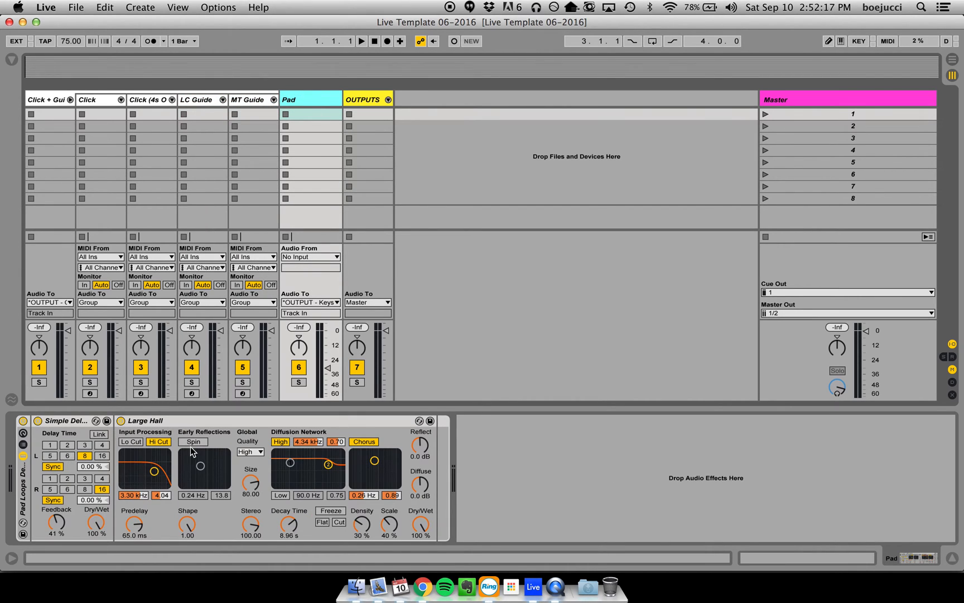
- Unfold the OUTPUTS group to inspect its output tracks, then fold it again and hide the device view
click(388, 99)
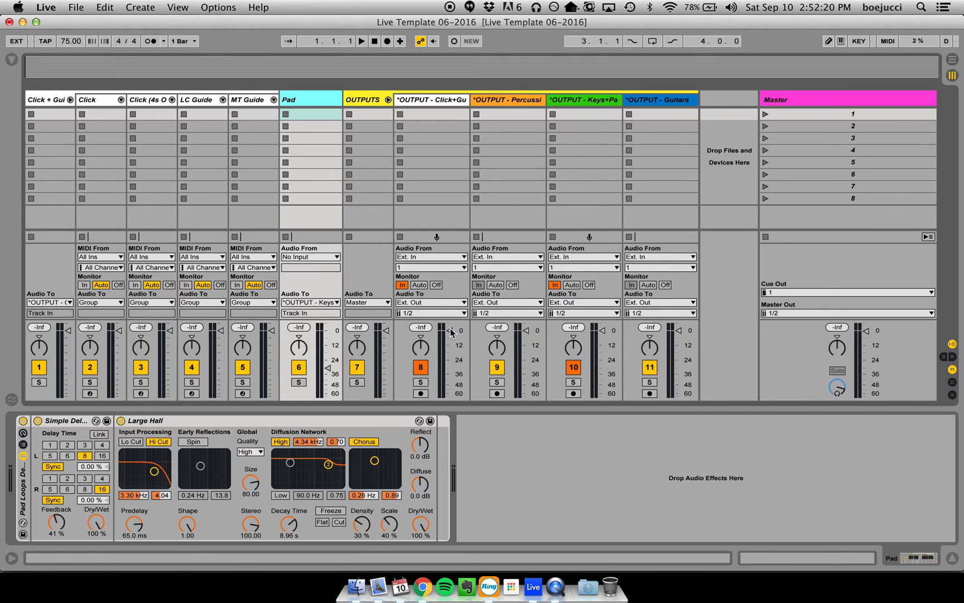
click(387, 99)
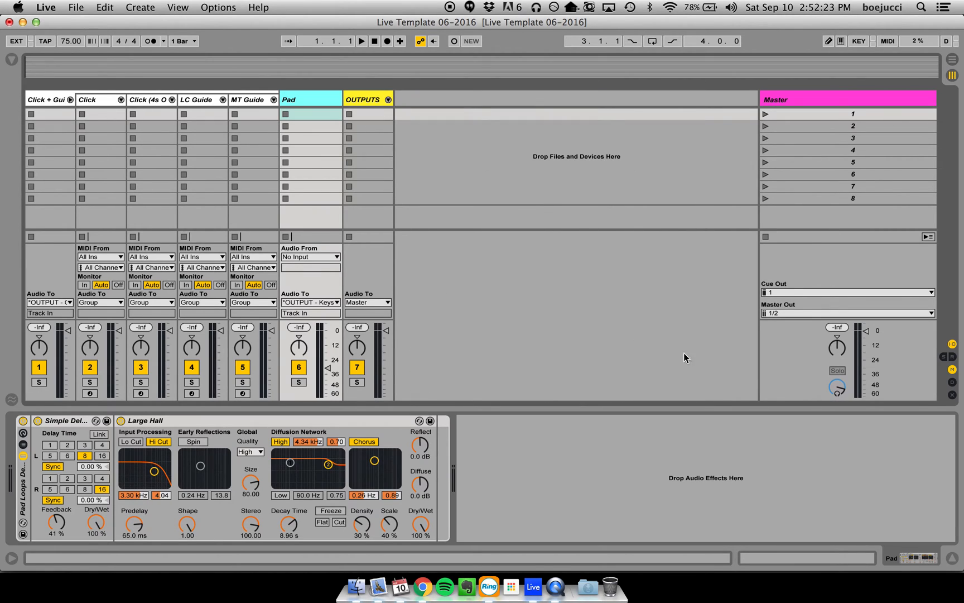
key(super+alt+l)
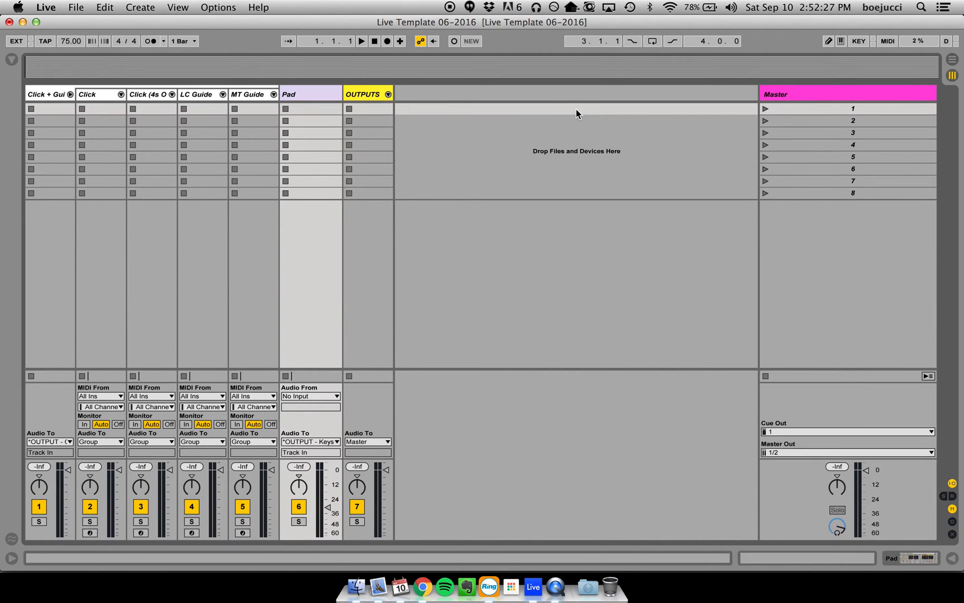
- Review the template's MIDI mappings and its keyboard mappings, then leave mapping mode
key(super+m)
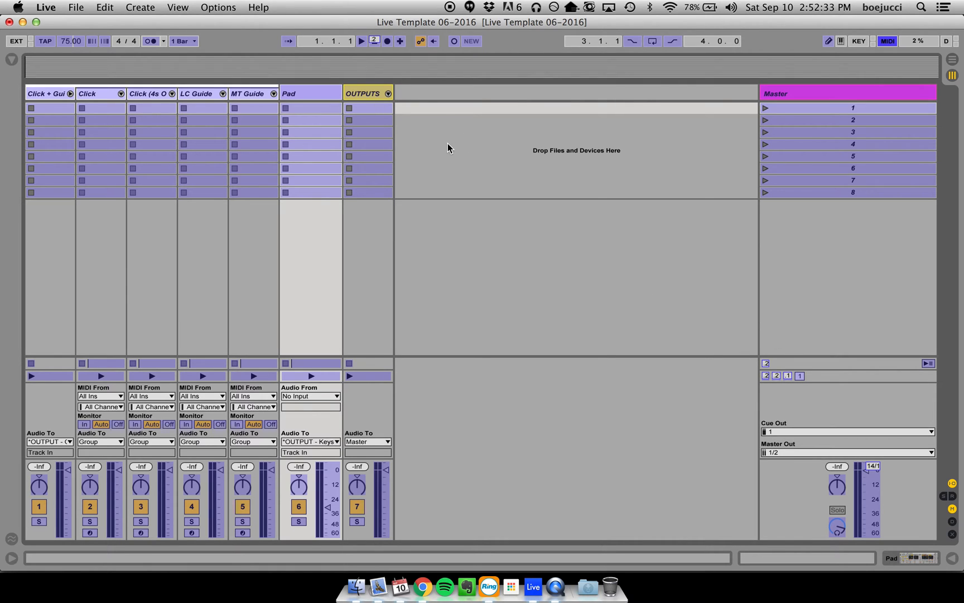
key(super+k)
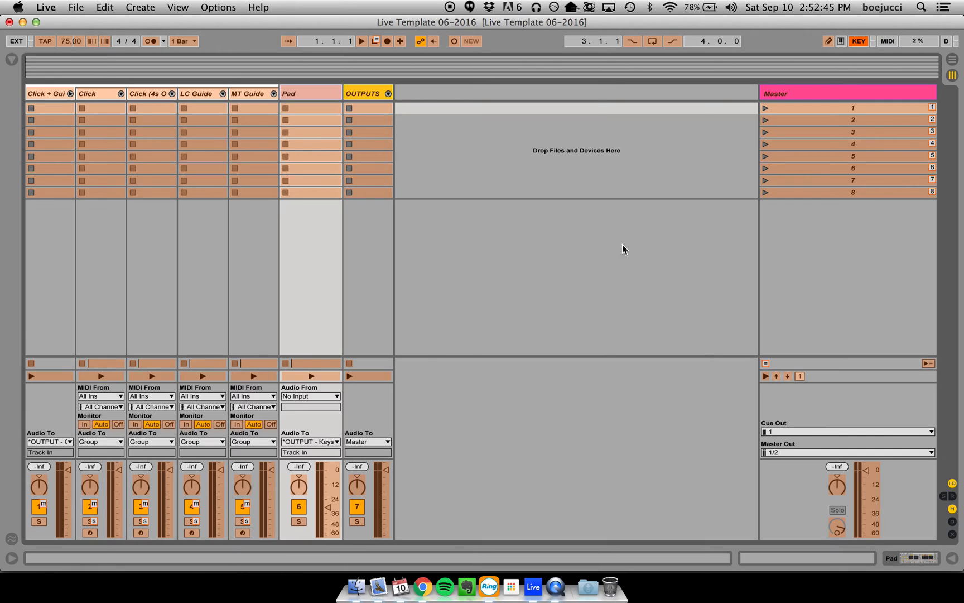
key(super+k)
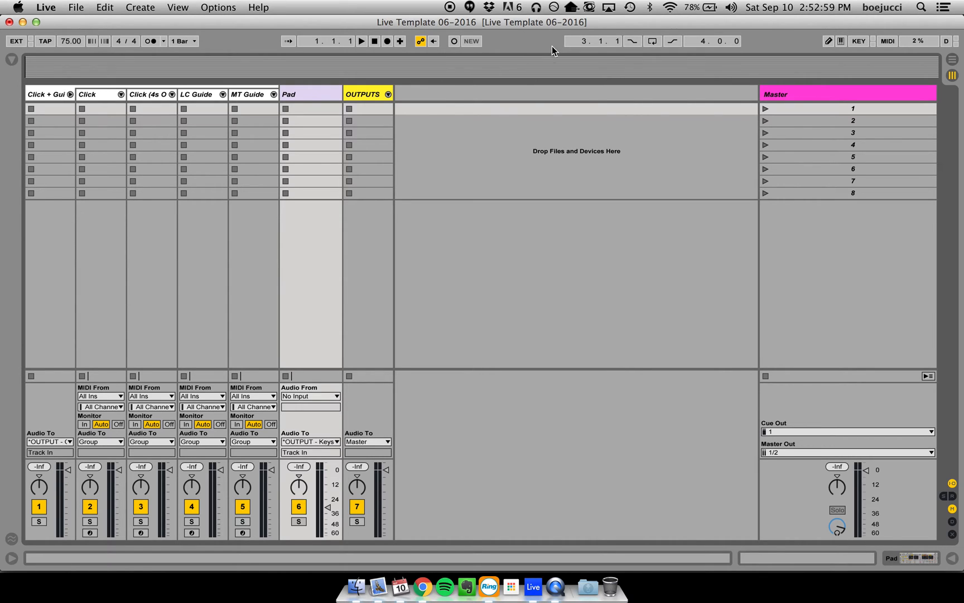
- Start saving the Live set under a new name and choose the folder Live Sets > Kingsway > 09-25-16
click(78, 7)
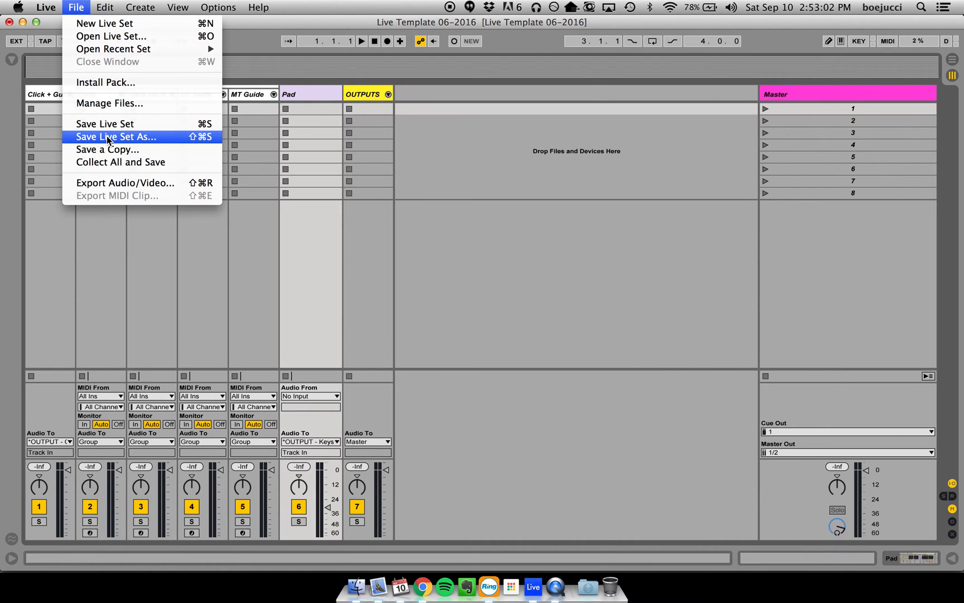
click(106, 136)
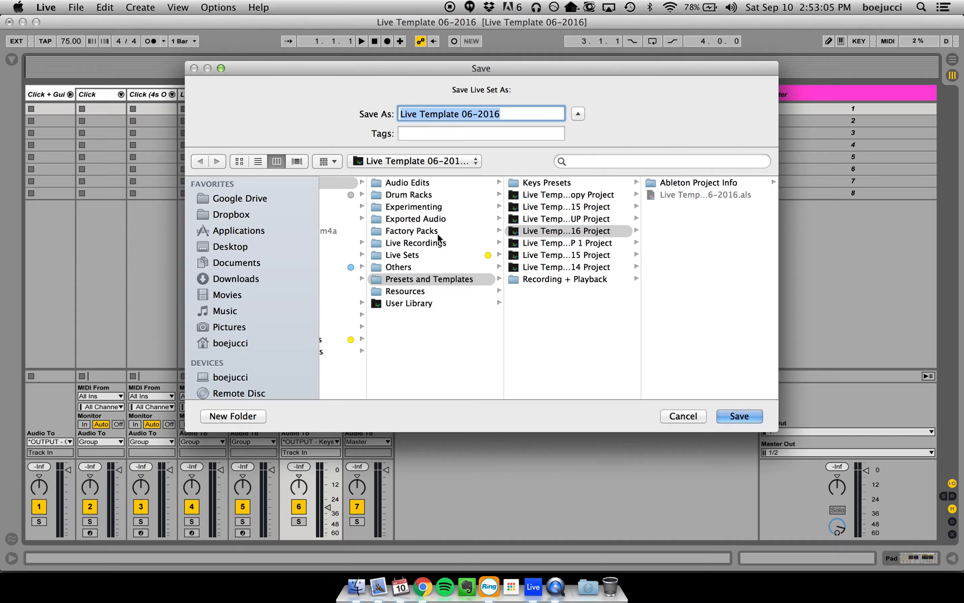
click(432, 255)
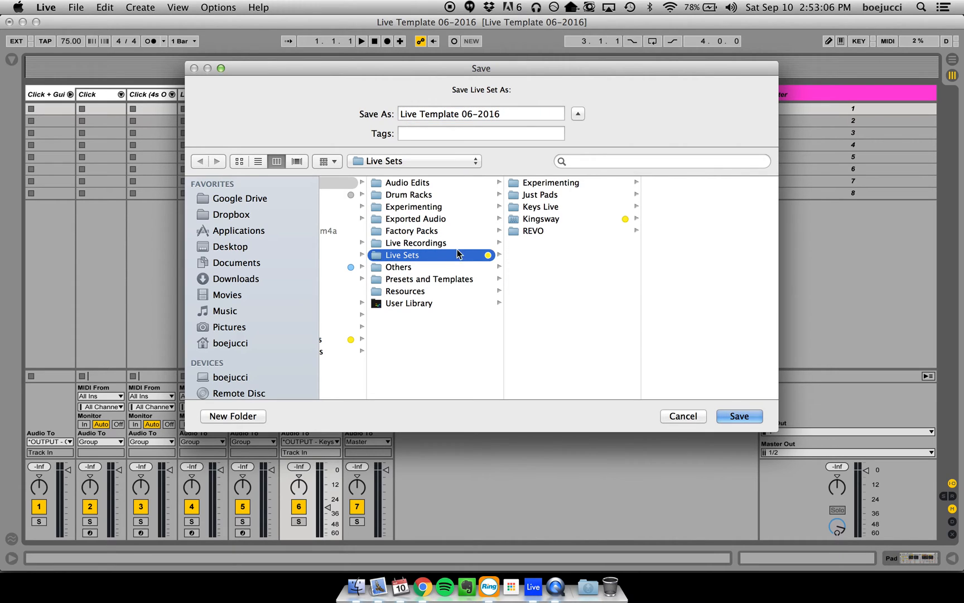
click(576, 220)
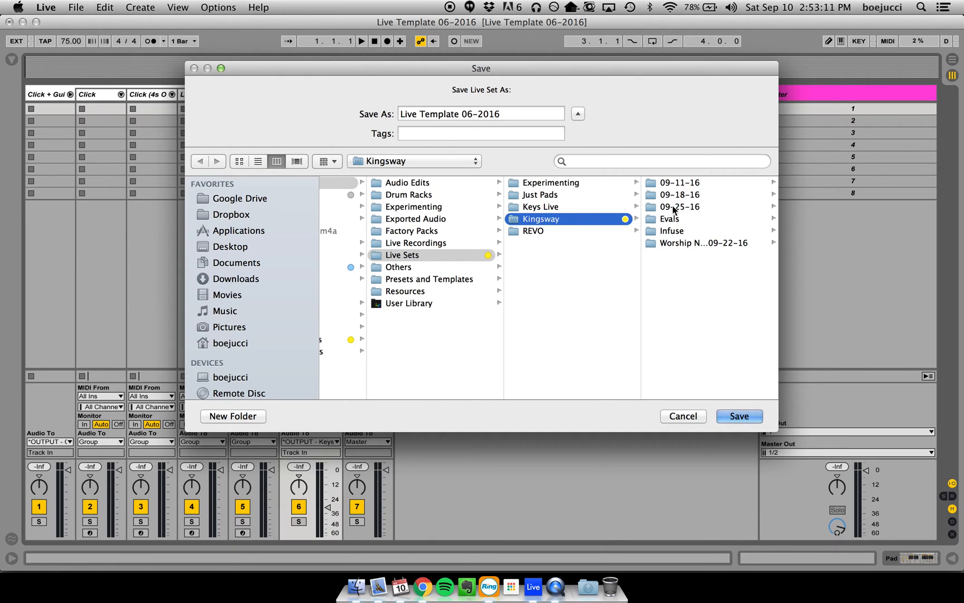
click(673, 207)
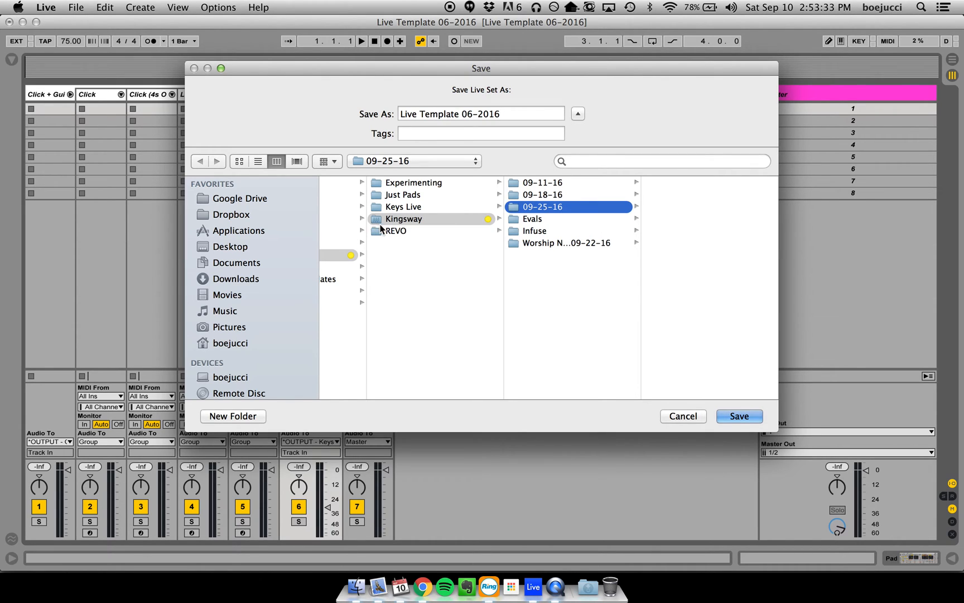
- Look through the contents of the 09-11-16 and 09-18-16 folders, ending with the 09-25-16 folder selected
click(555, 182)
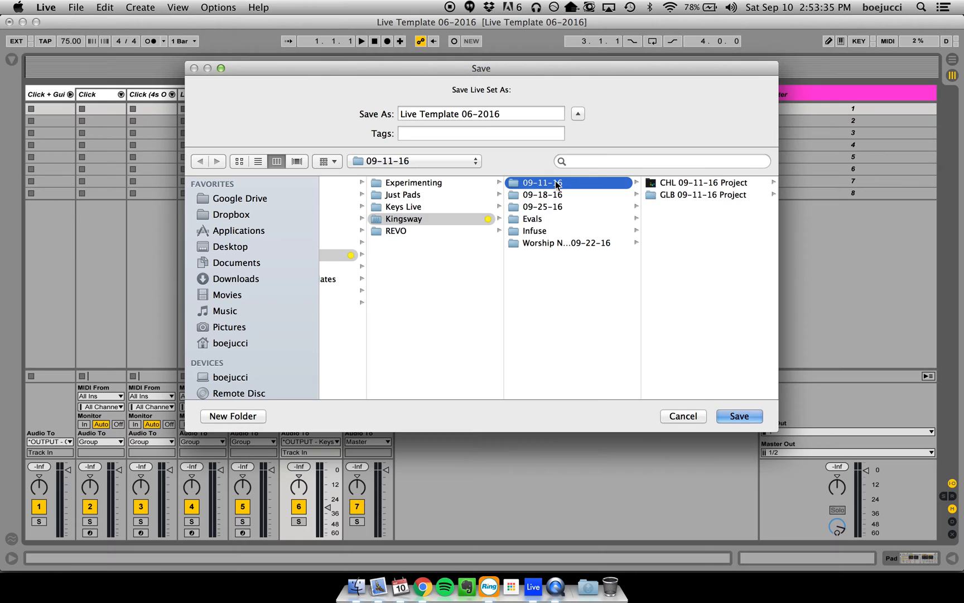
key(Down)
key(Down)
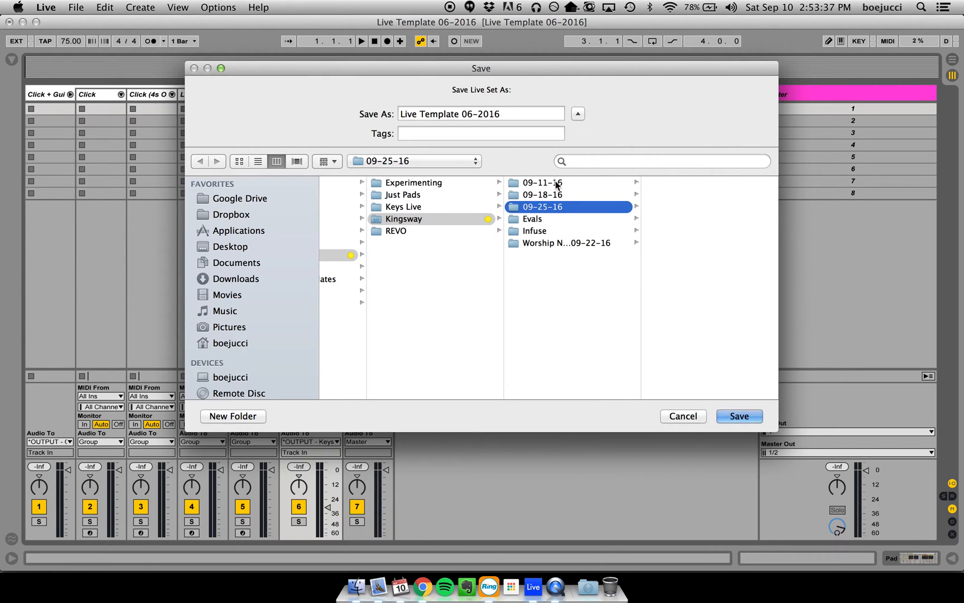
key(Up)
key(Up)
key(Down)
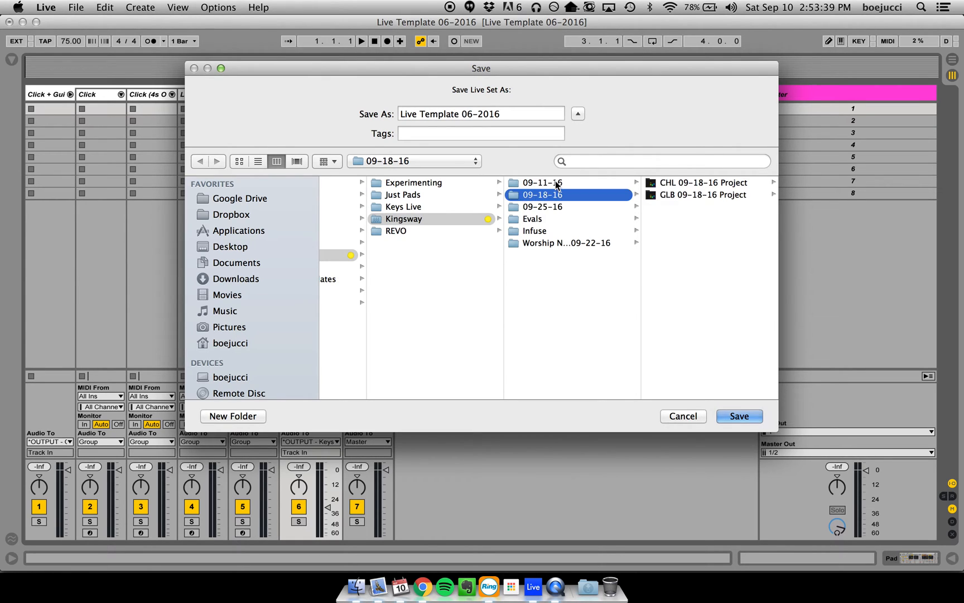
key(Down)
key(Up)
click(589, 207)
click(596, 195)
click(580, 207)
click(585, 197)
click(592, 207)
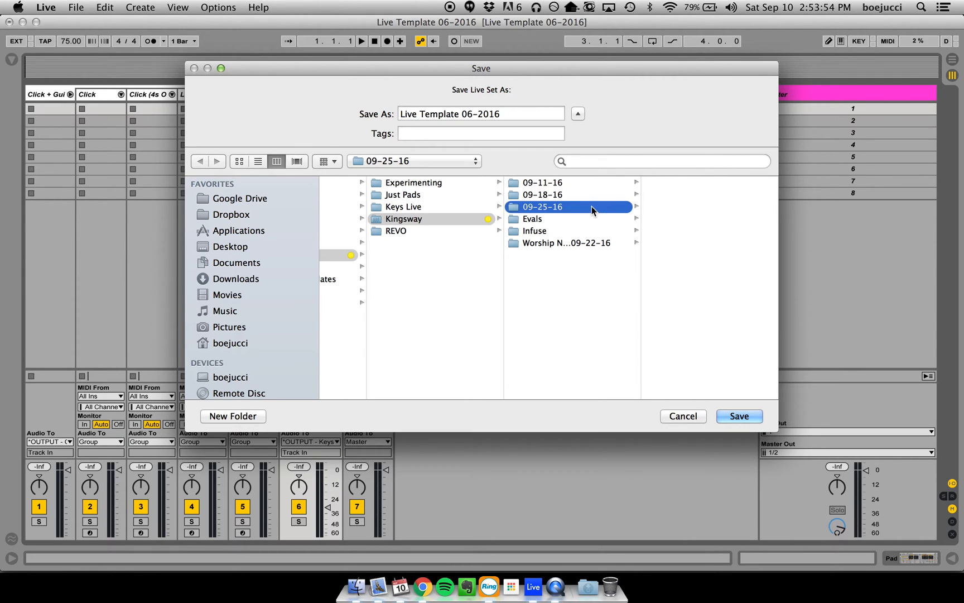
- Name the Live set "CHL 09-25-16" and save it in the 09-25-16 folder
triple_click(510, 111)
text(CHL )
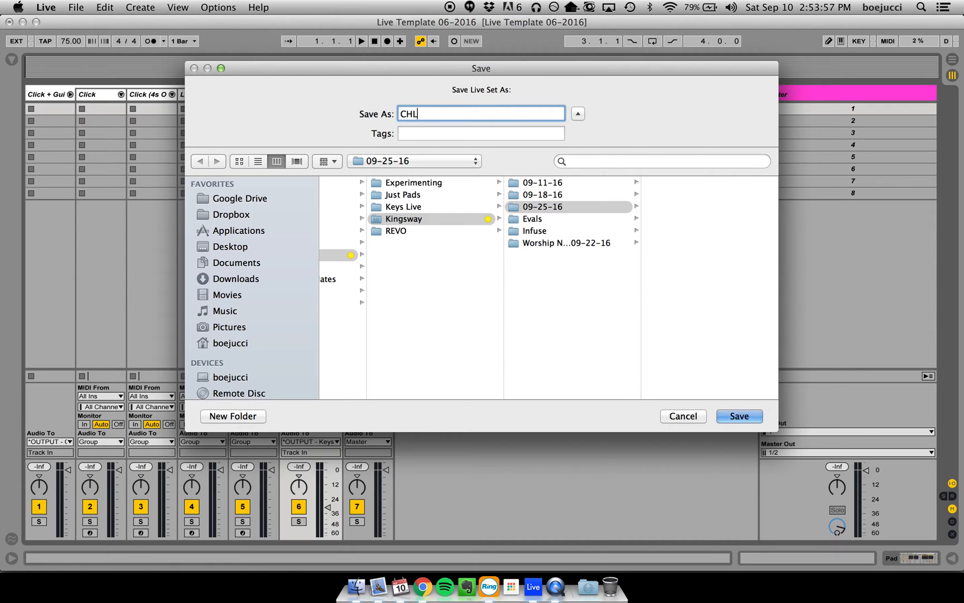
text(09-25-16)
click(741, 417)
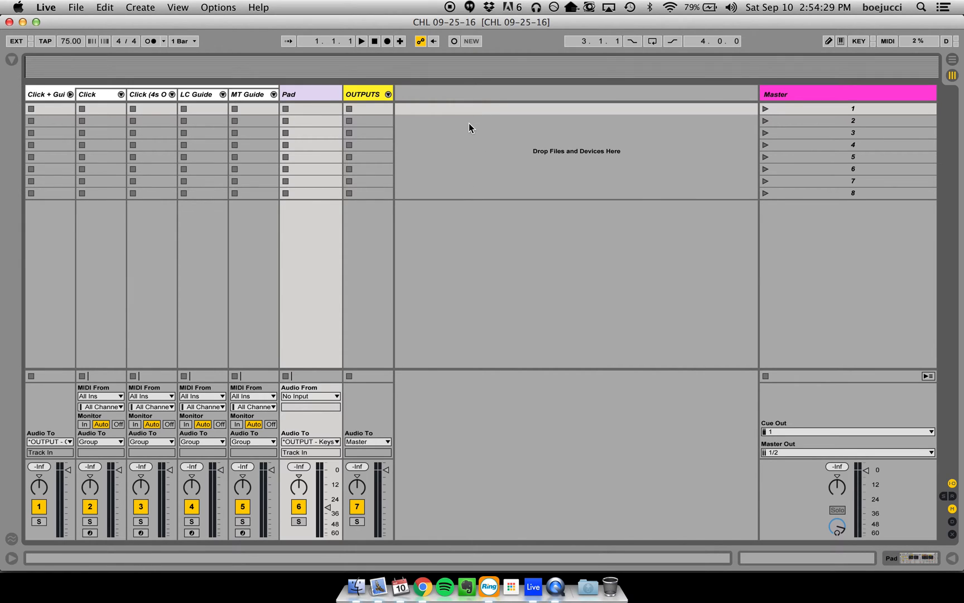
- Switch to Chrome and review the song order and service items in the Planning Center plan
click(422, 586)
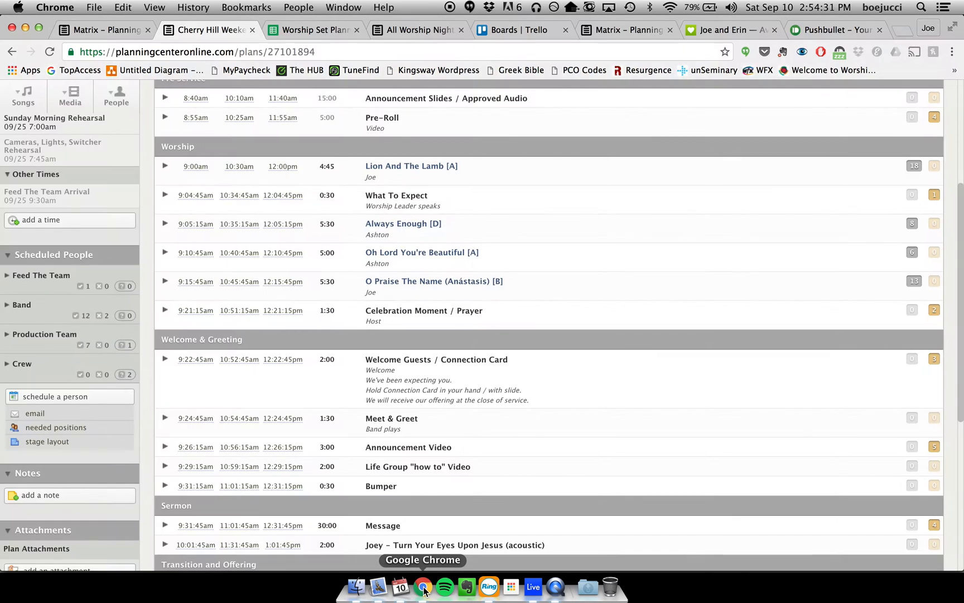
scroll(530, 188, down, 3)
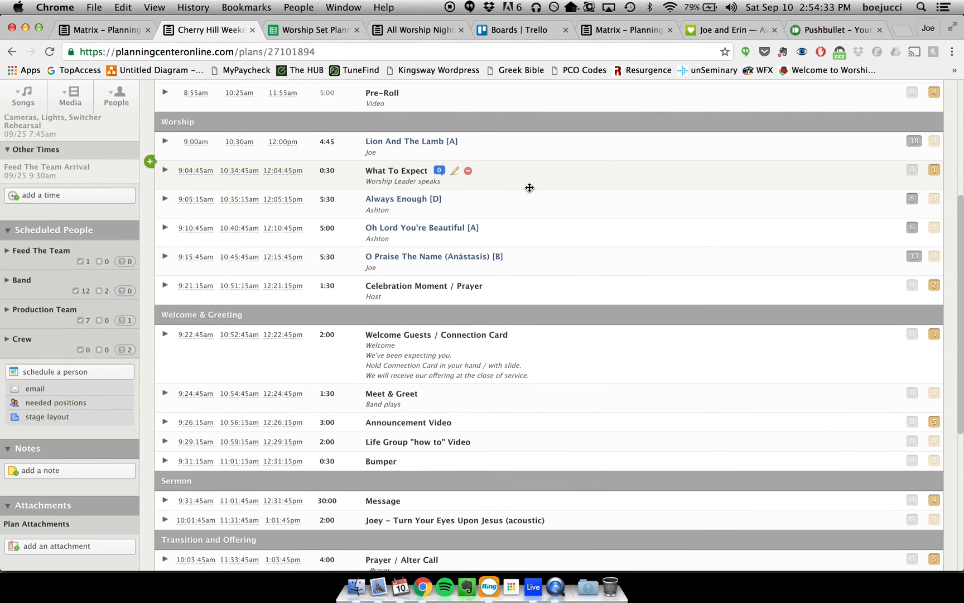
scroll(537, 120, up, 2)
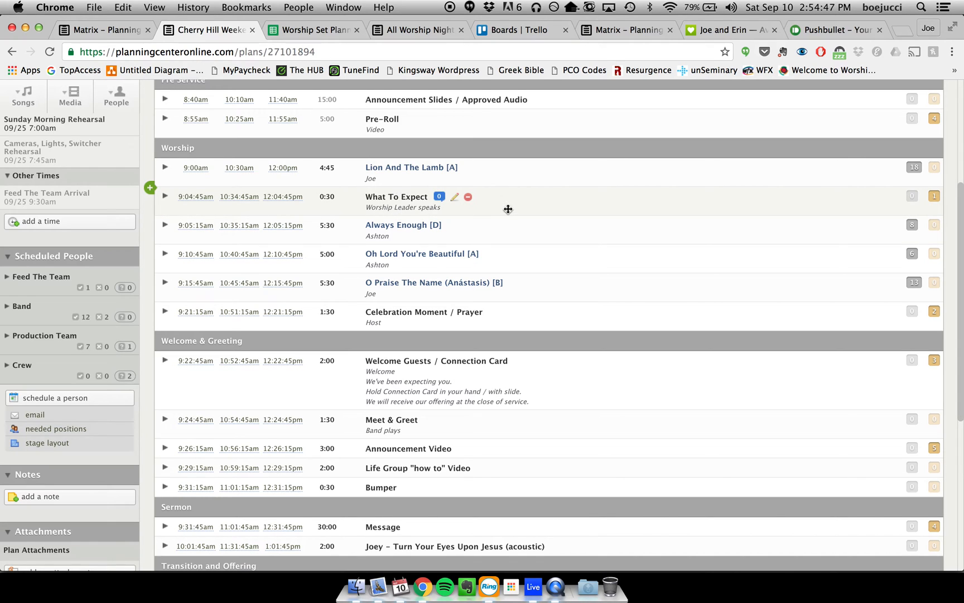
scroll(533, 199, down, 3)
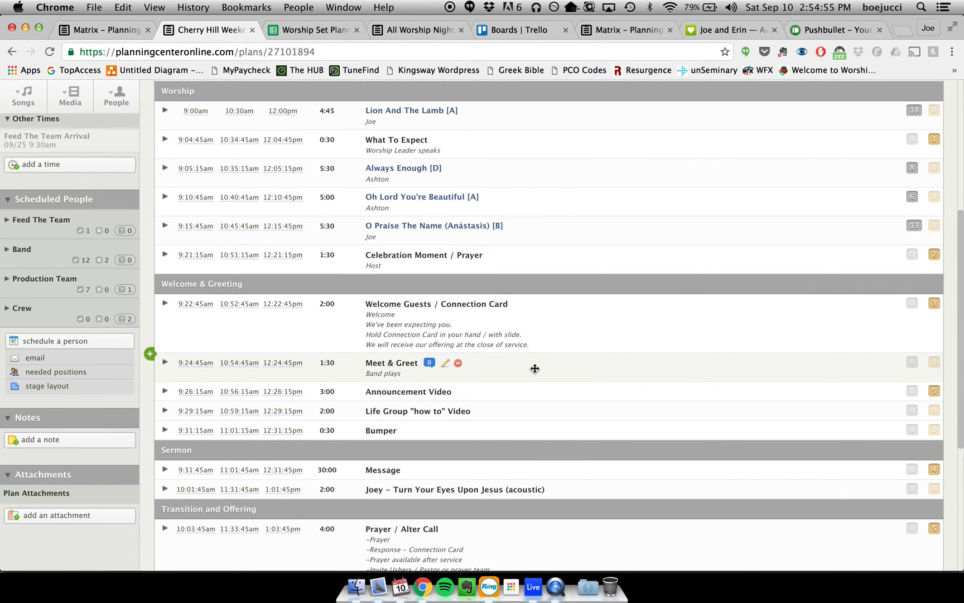
scroll(558, 370, down, 5)
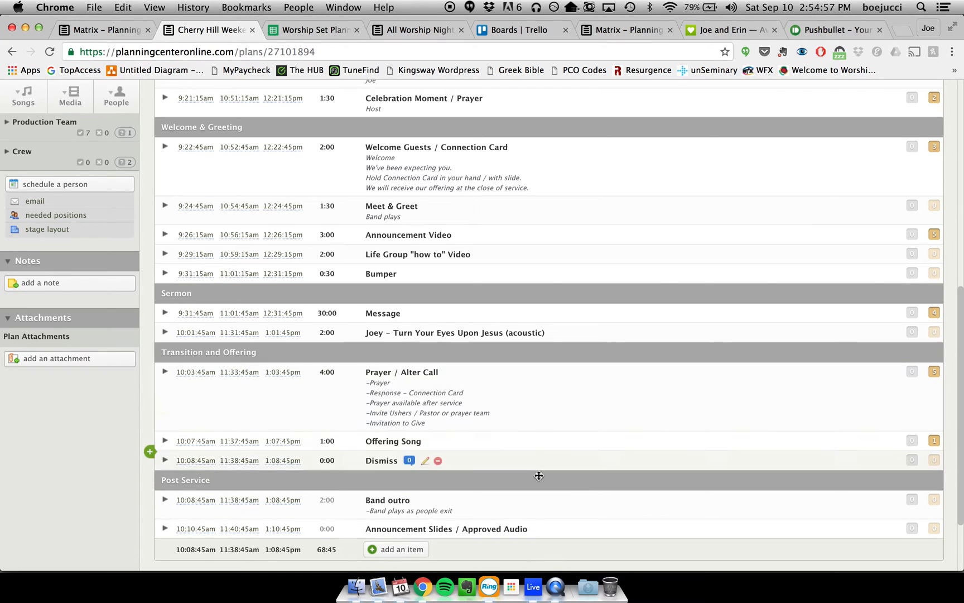
scroll(613, 248, up, 3)
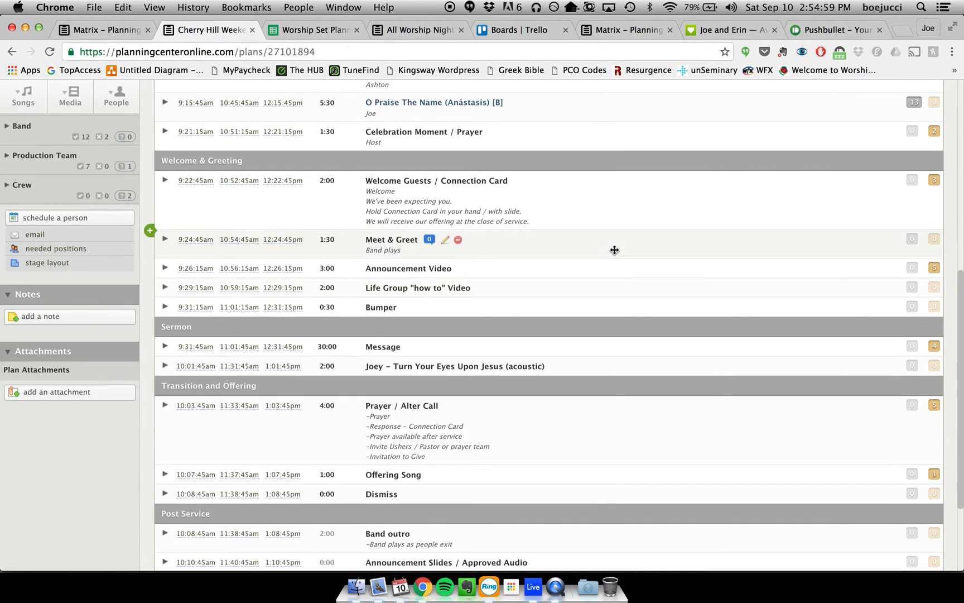
scroll(623, 234, up, 5)
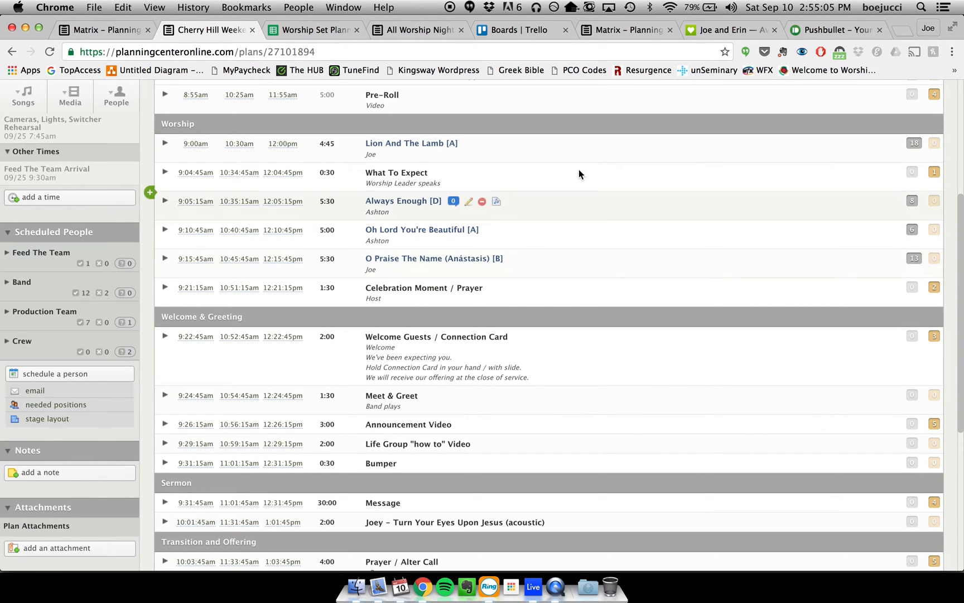
- Switch back to Ableton Live, look at the Arrangement View, and return to the Session View
click(532, 586)
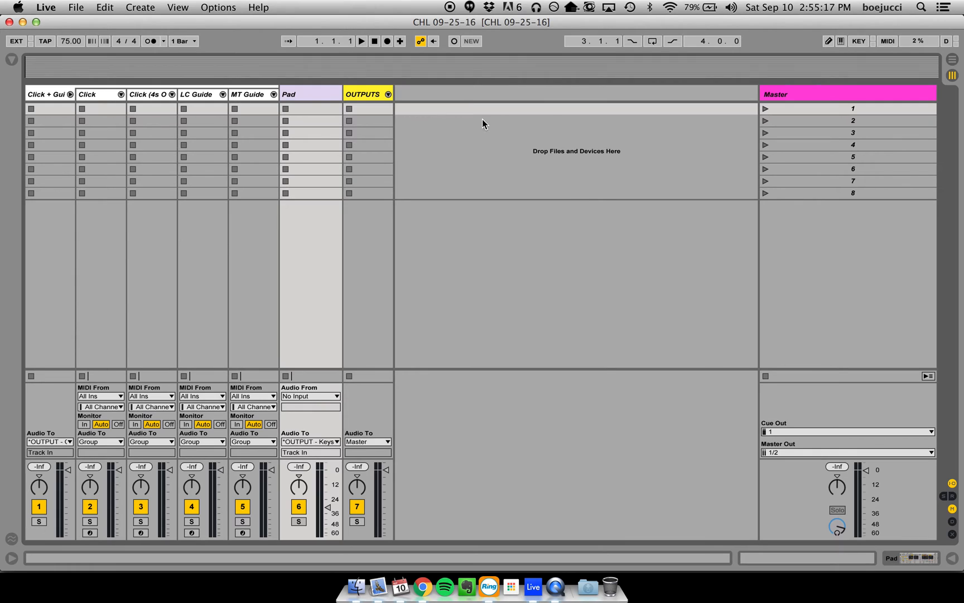
key(Tab)
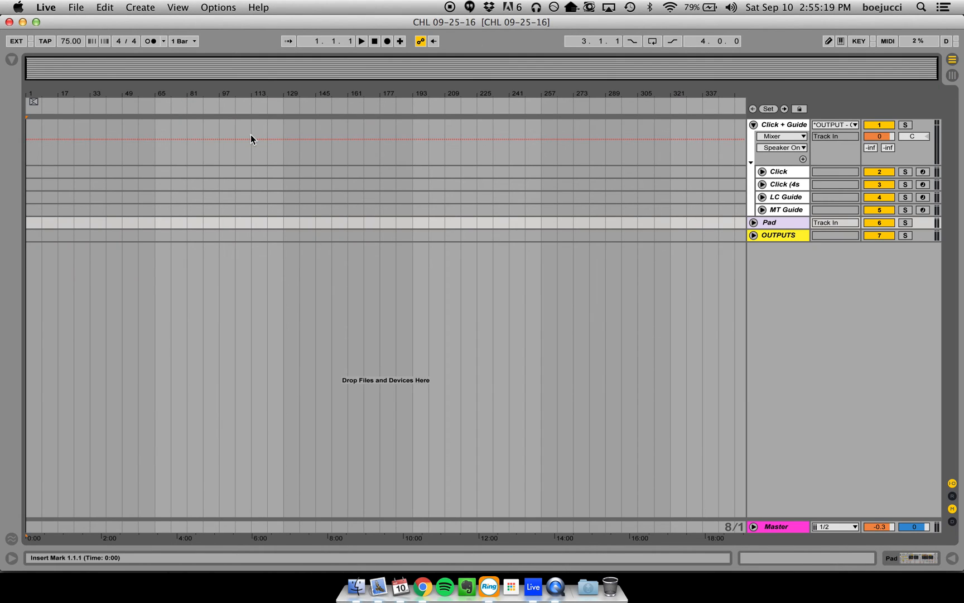
key(Tab)
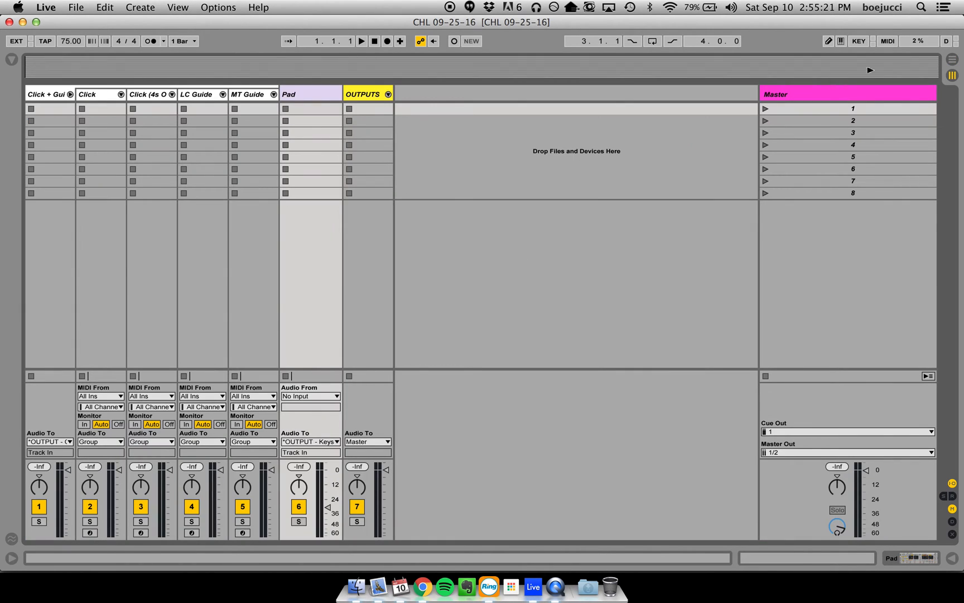
- Compare the empty set's Arrangement View and Session View, ending in the Session View
click(953, 59)
click(952, 76)
key(Tab)
key(Tab)
key(Tab)
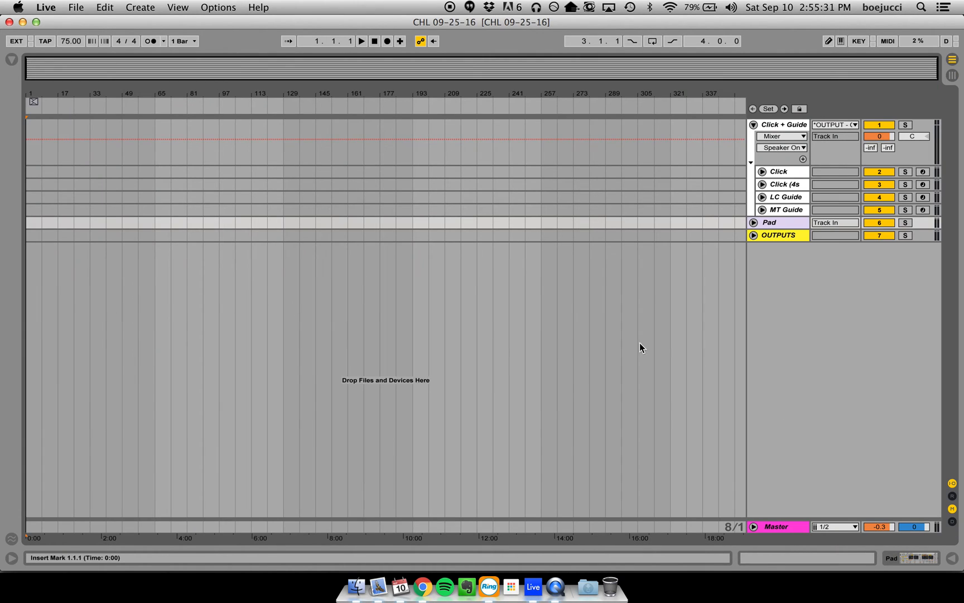
key(Tab)
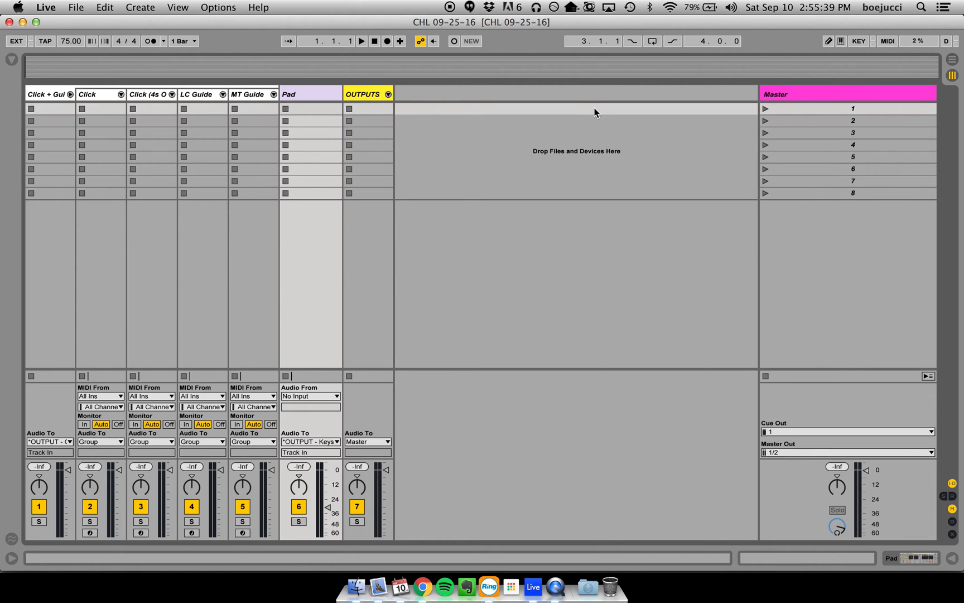
key(Tab)
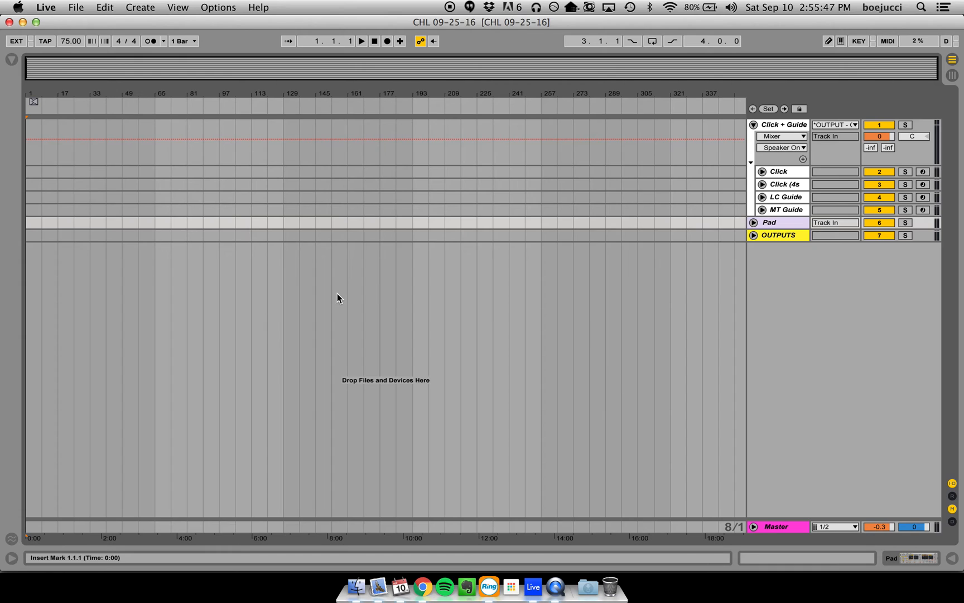
key(Tab)
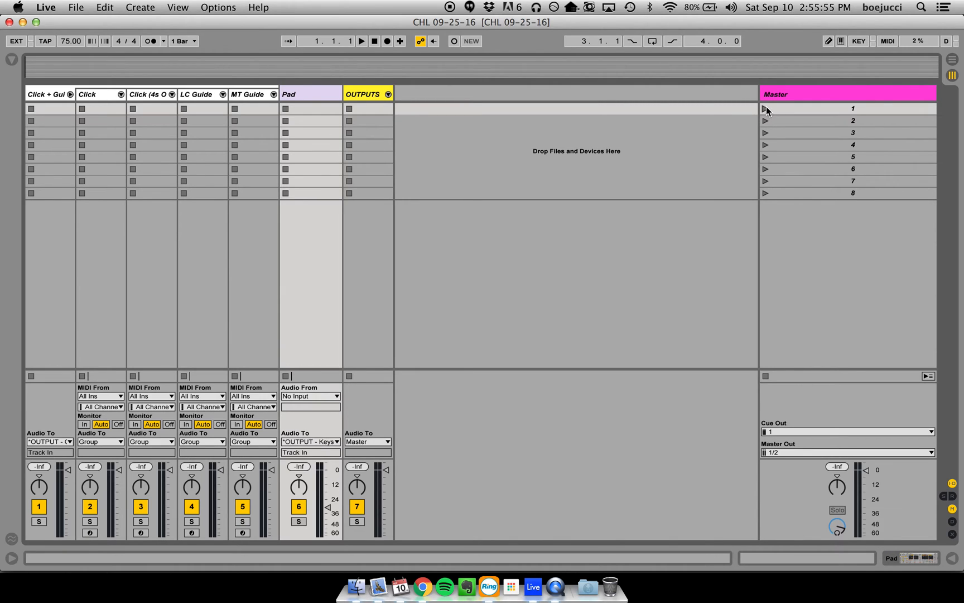
- Review the key mappings on the scenes and tracks, leave key mapping, and compare both views, ending in the Arrangement View
key(super+m)
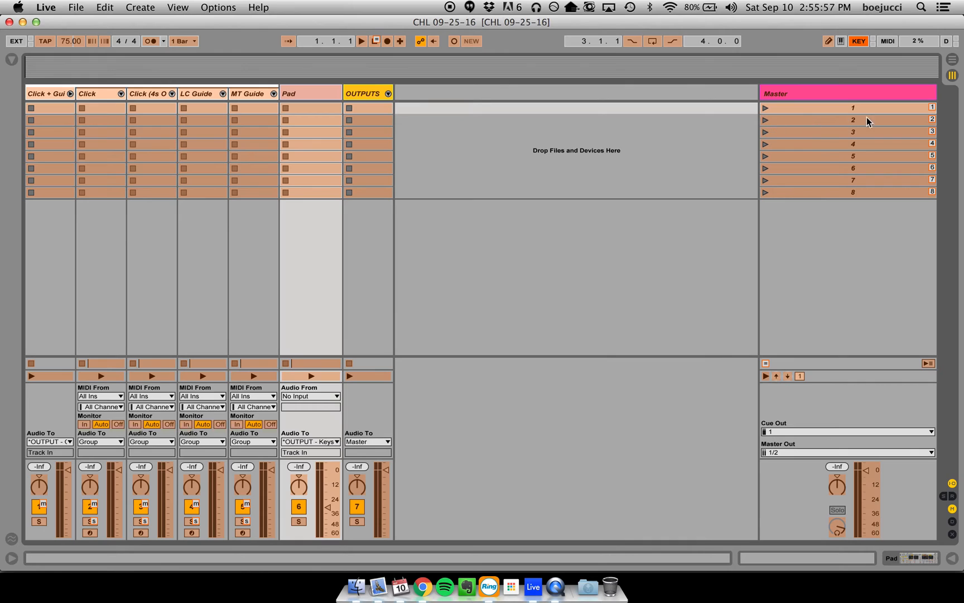
key(super+k)
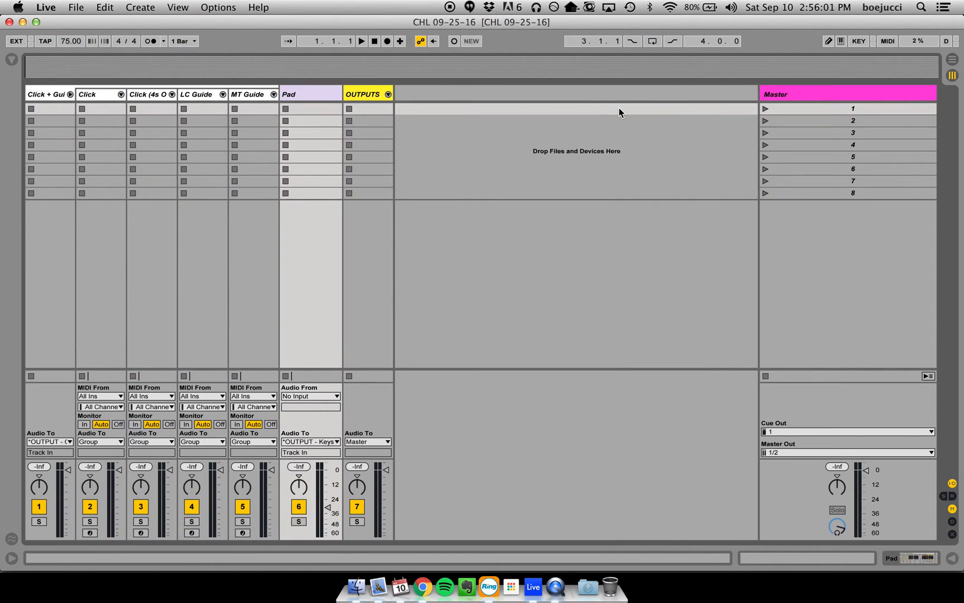
key(Tab)
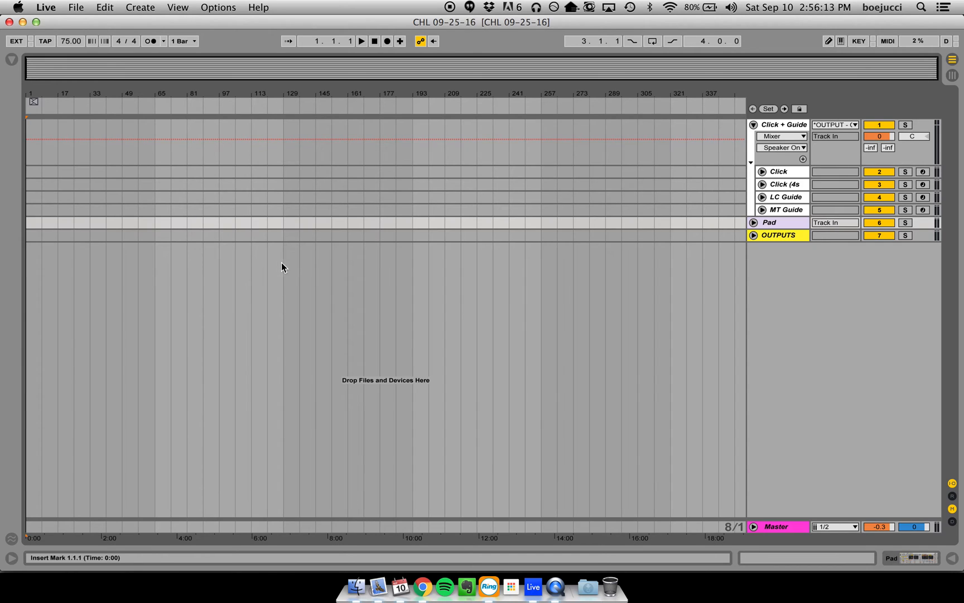
key(Tab)
key(Tab)
key(Tab)
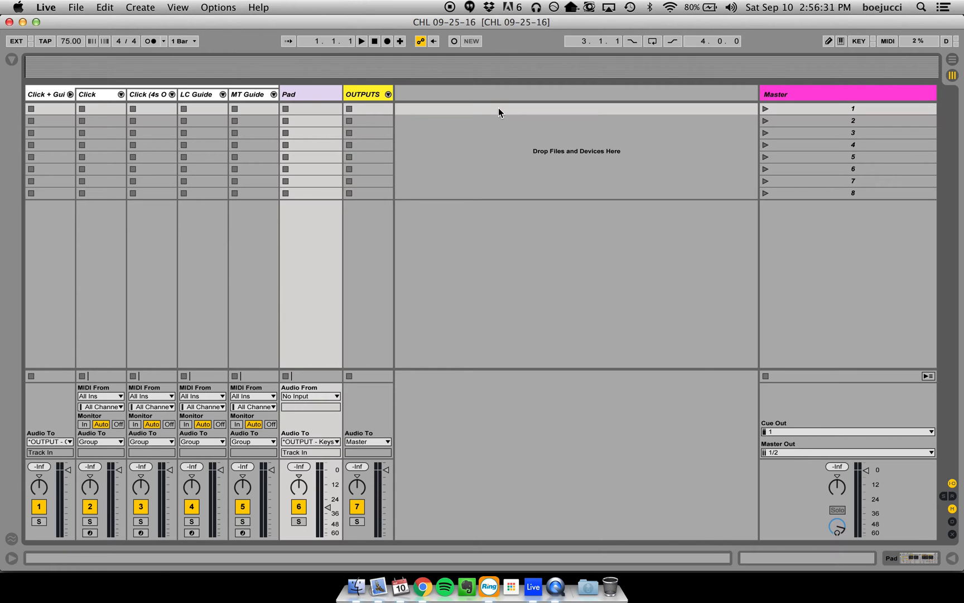
key(Tab)
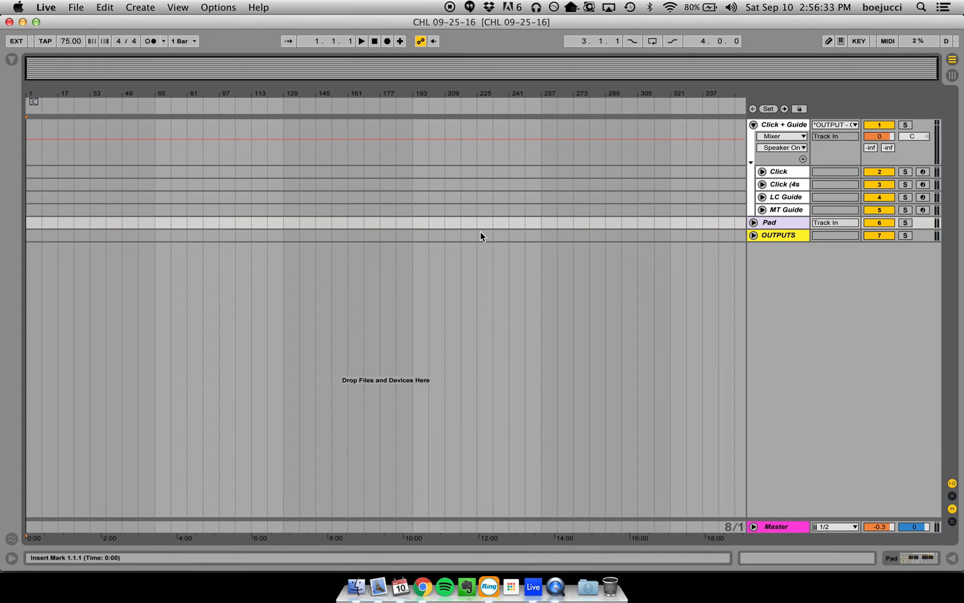
key(Tab)
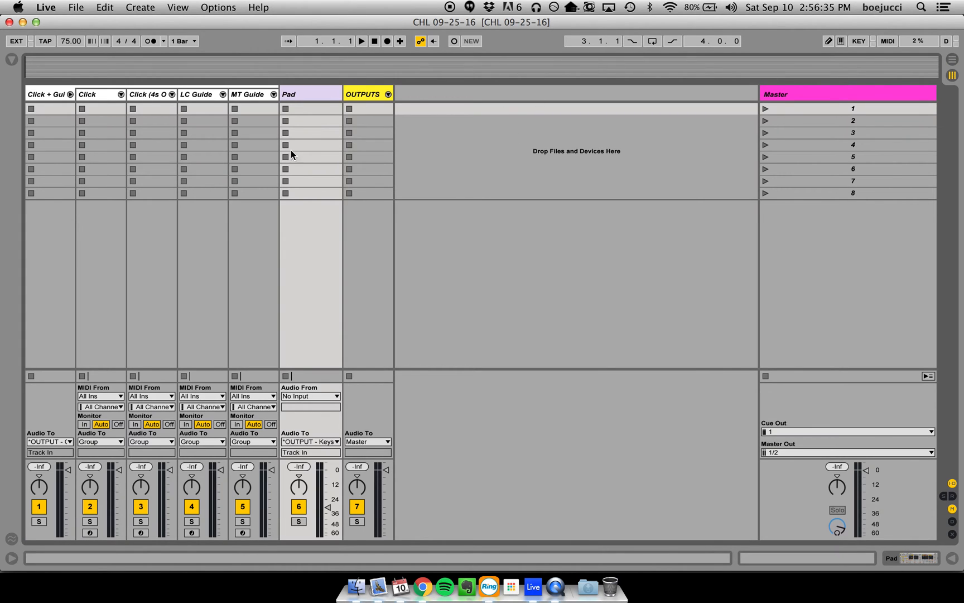
key(Tab)
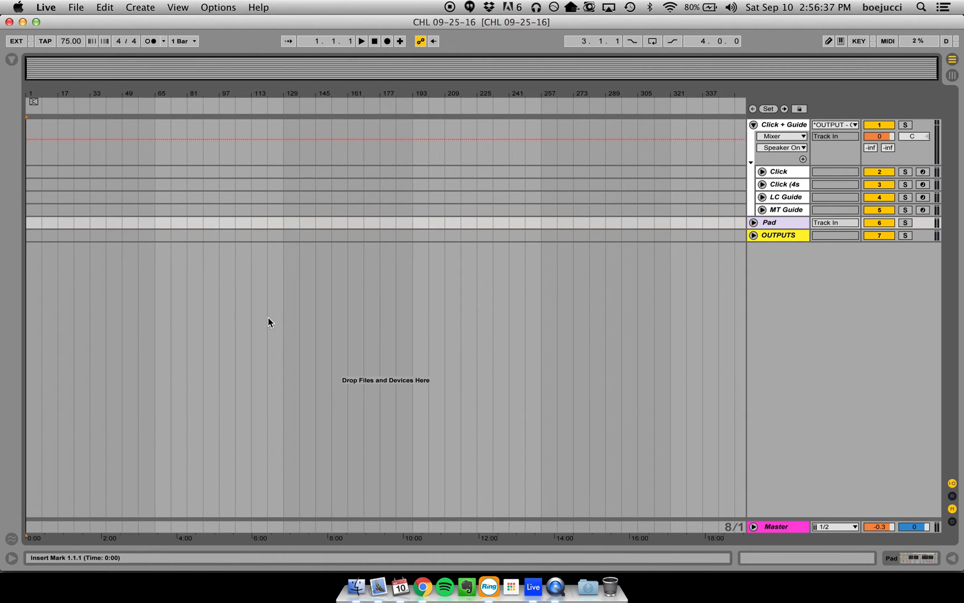
- Show the browser and expand the Multitracks folder and its New Modified subfolder on CHLWAT1
click(11, 59)
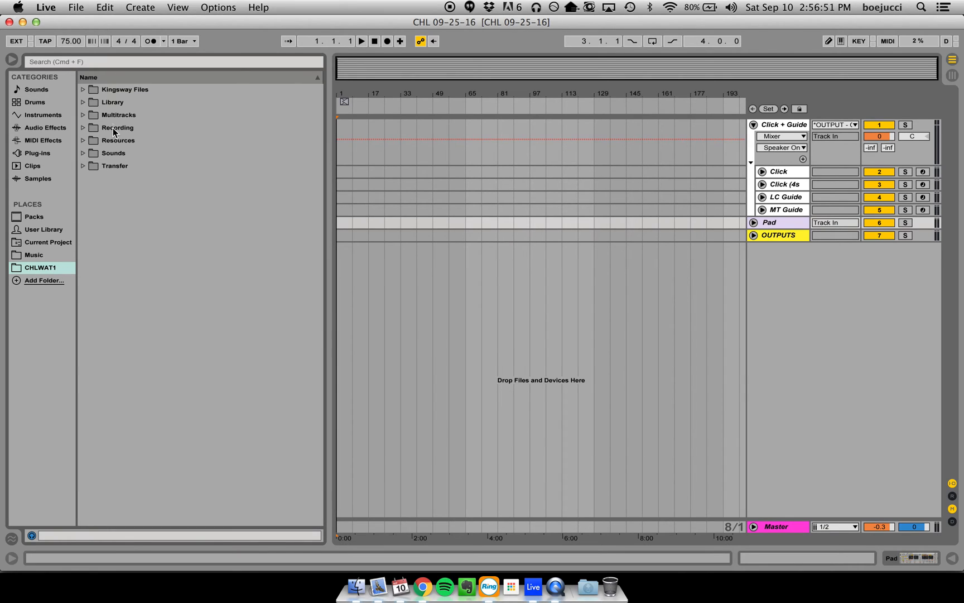
click(83, 115)
click(91, 178)
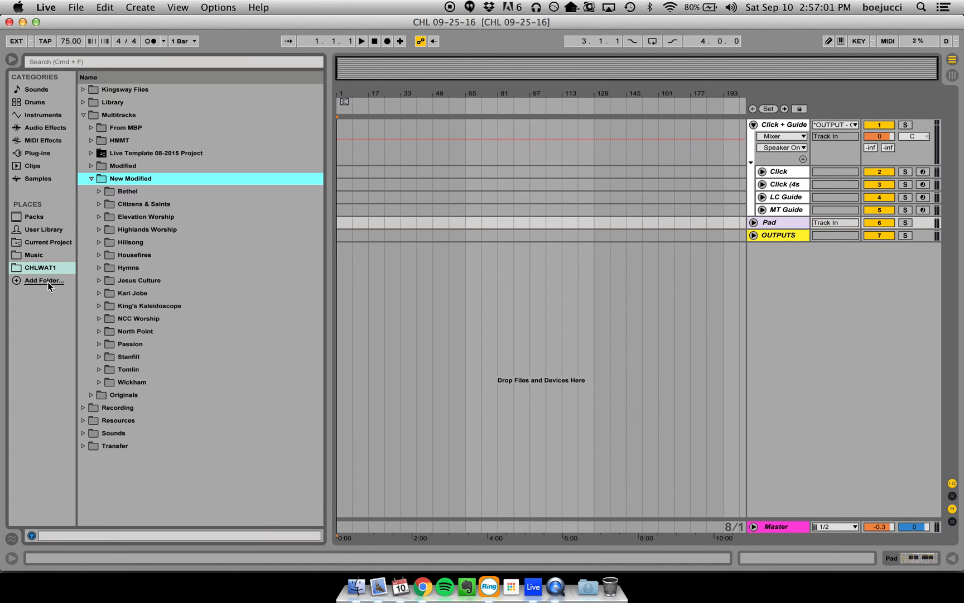
- Switch to Finder, look at the Lion And The Lamb project folder, and return to Ableton Live
click(358, 586)
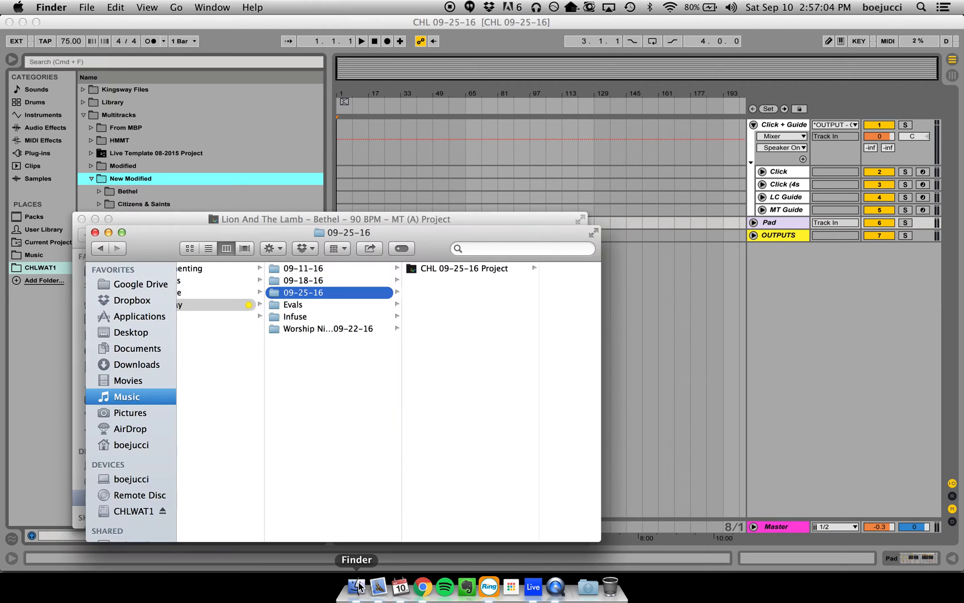
click(237, 219)
scroll(203, 355, left, 5)
scroll(360, 362, right, 5)
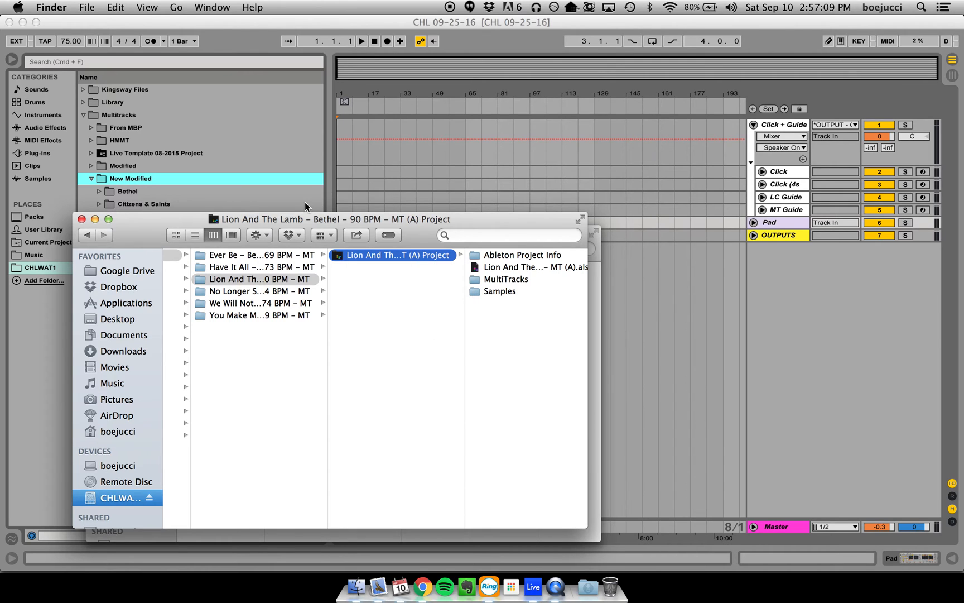
click(246, 55)
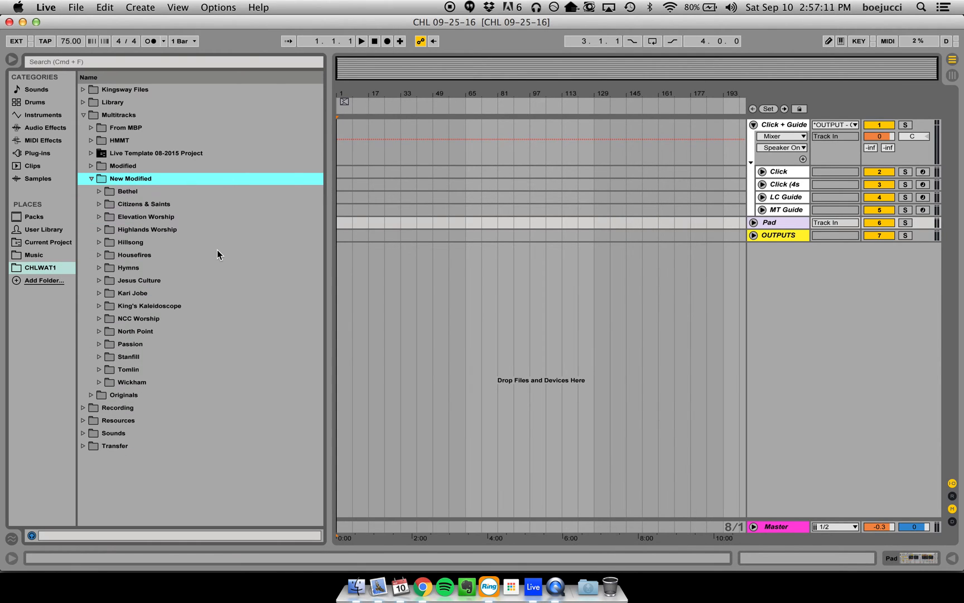
- Check the first song in the Chrome service plan, and expand Bethel and "Lion And The Lamb - Bethel - 90 BPM - MT" in Live's browser
key(super+Tab)
key(super+Tab)
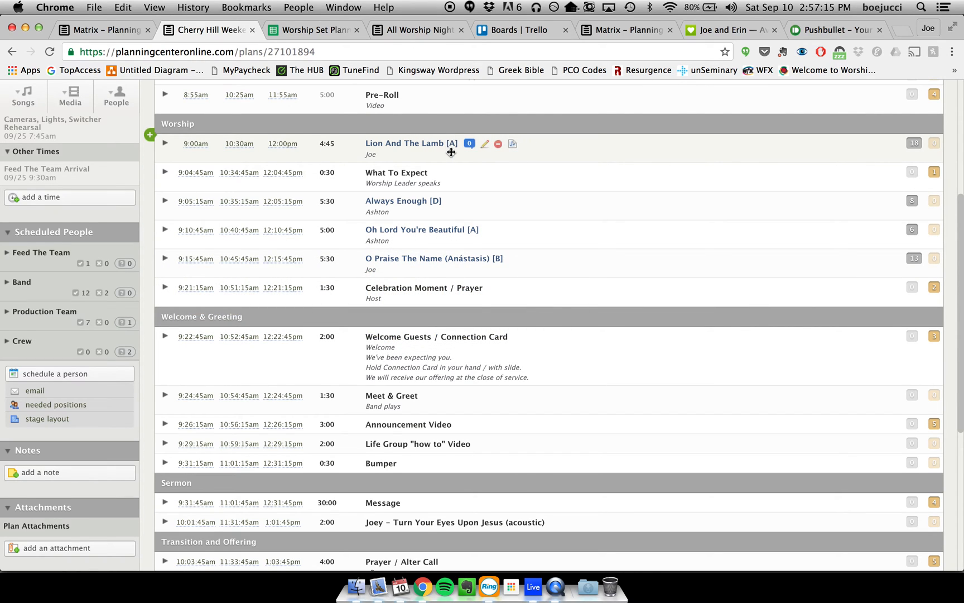
key(super+Tab)
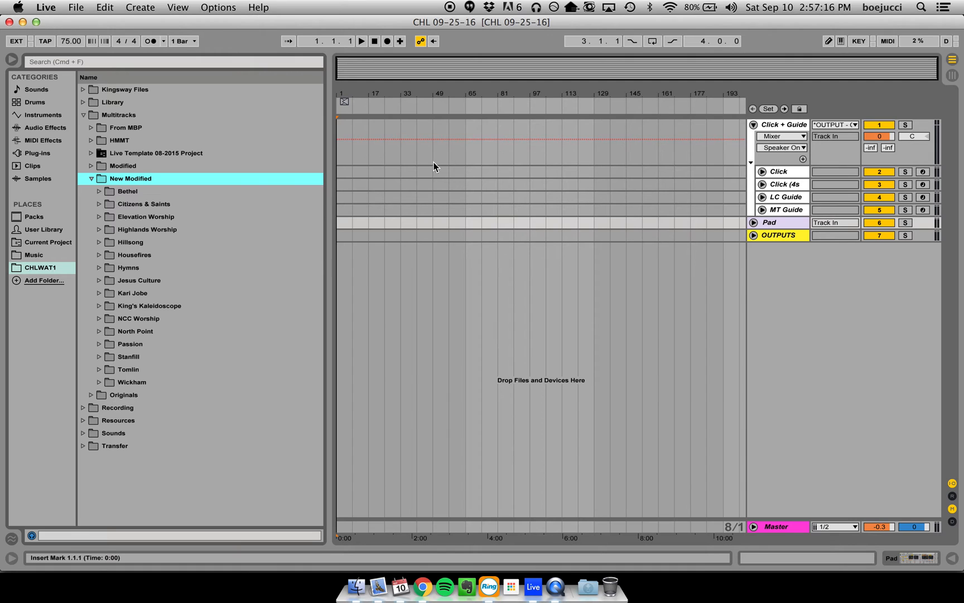
click(100, 192)
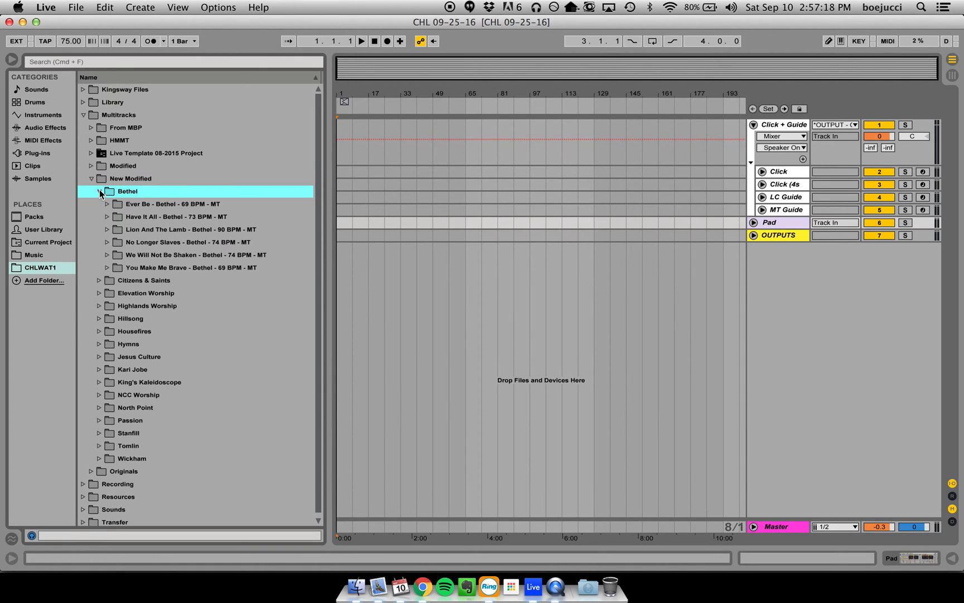
click(107, 229)
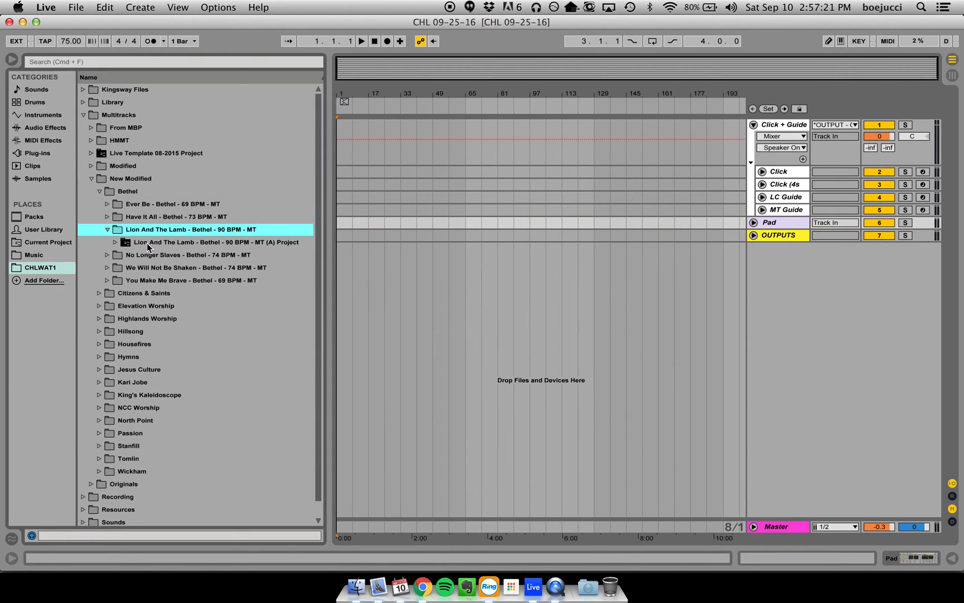
- Switch to Finder, examine the files inside the Lion And The Lamb (A) project folder, and switch back to Ableton Live
key(super+Tab)
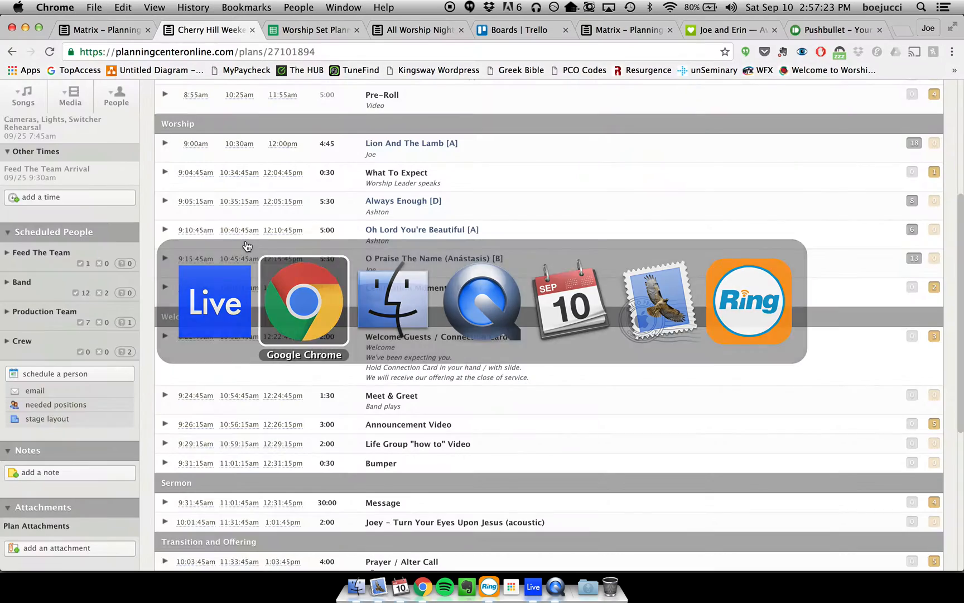
key(super+Tab)
key(super+Tab)
key(super+Tab)
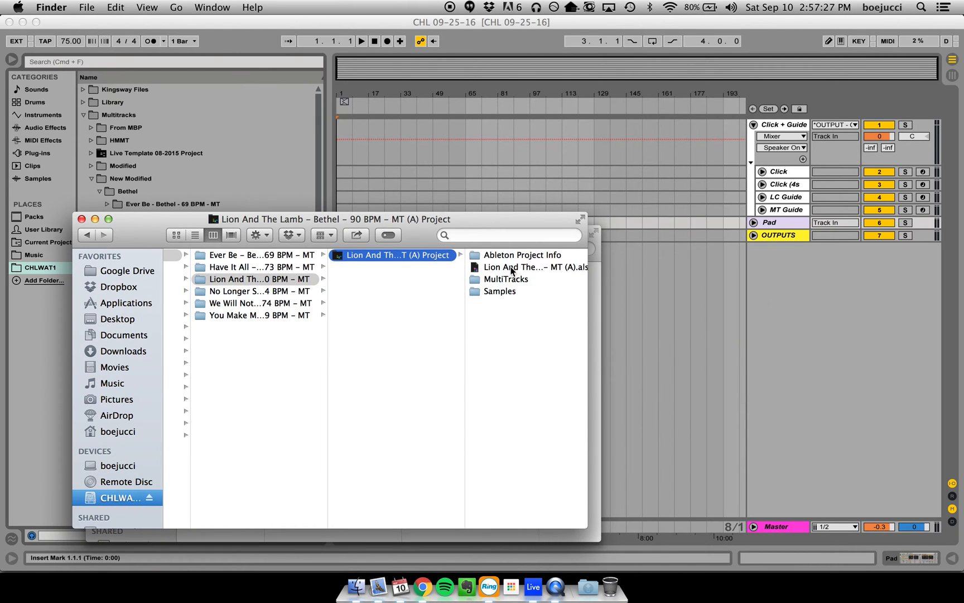
scroll(533, 268, right, 1)
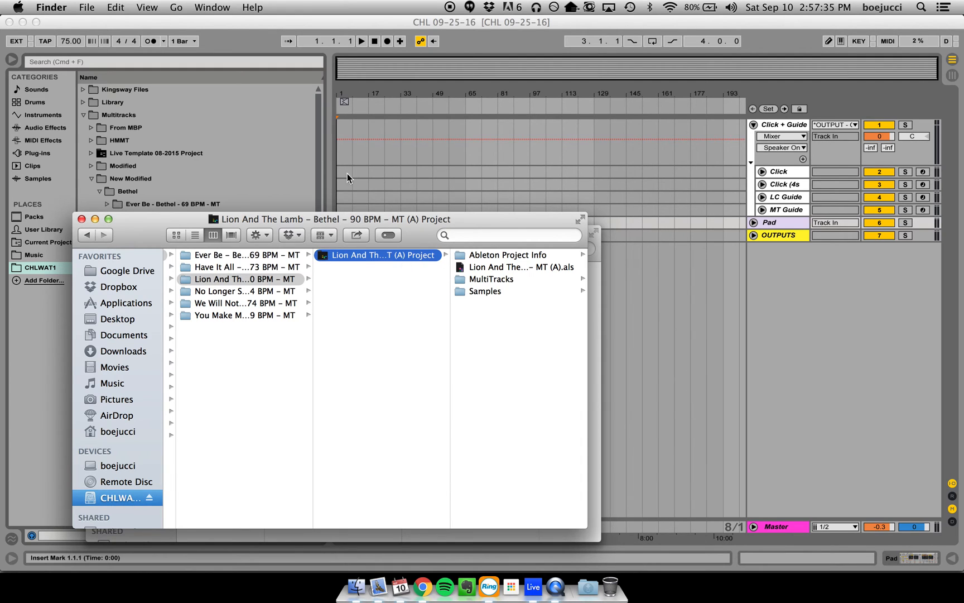
key(super+Tab)
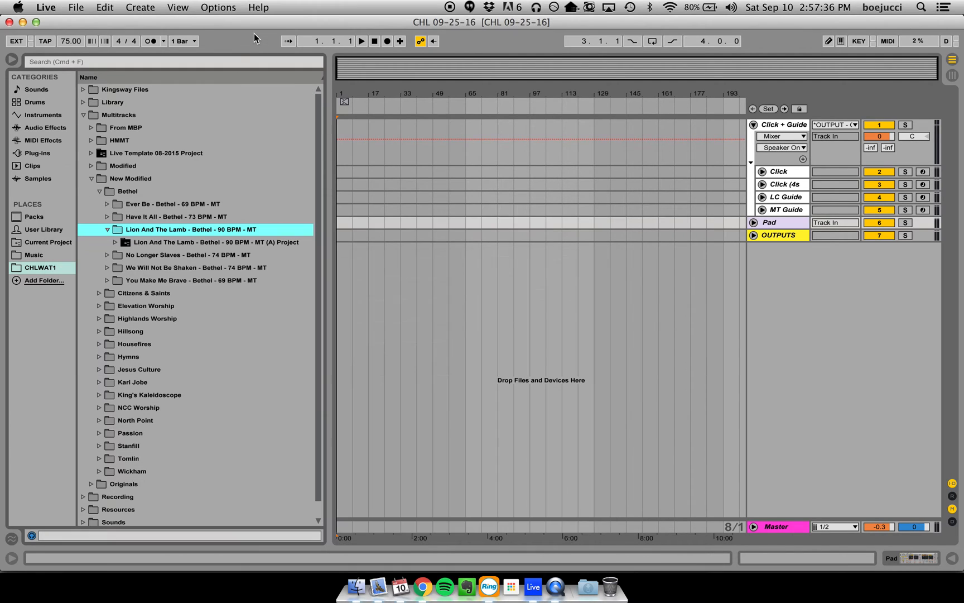
- Expand the Lion And The Lamb (A) project in the browser and select "Lion And The Lamb - Bethel - 90 BPM - MT (A).als"
click(115, 242)
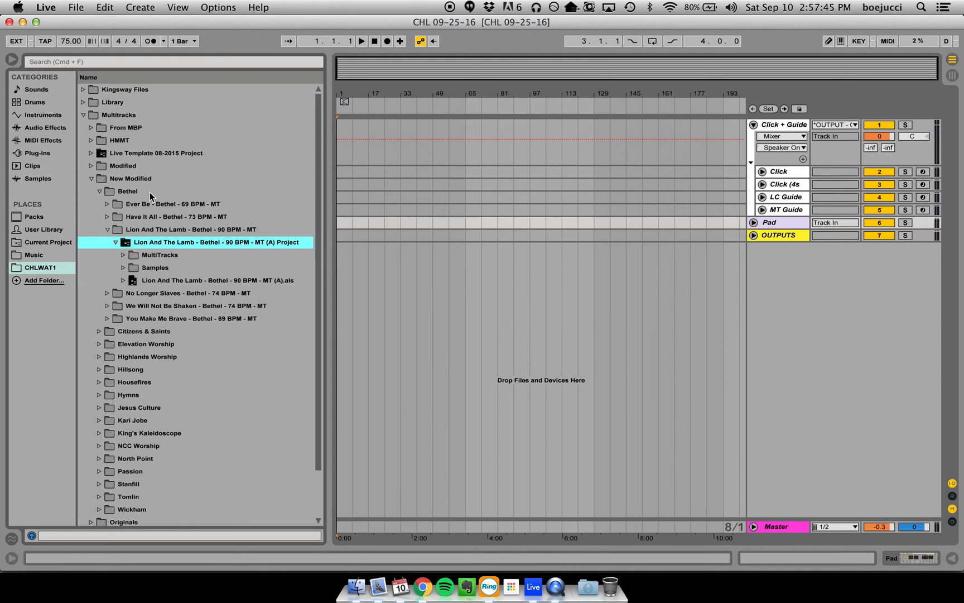
click(124, 280)
click(115, 243)
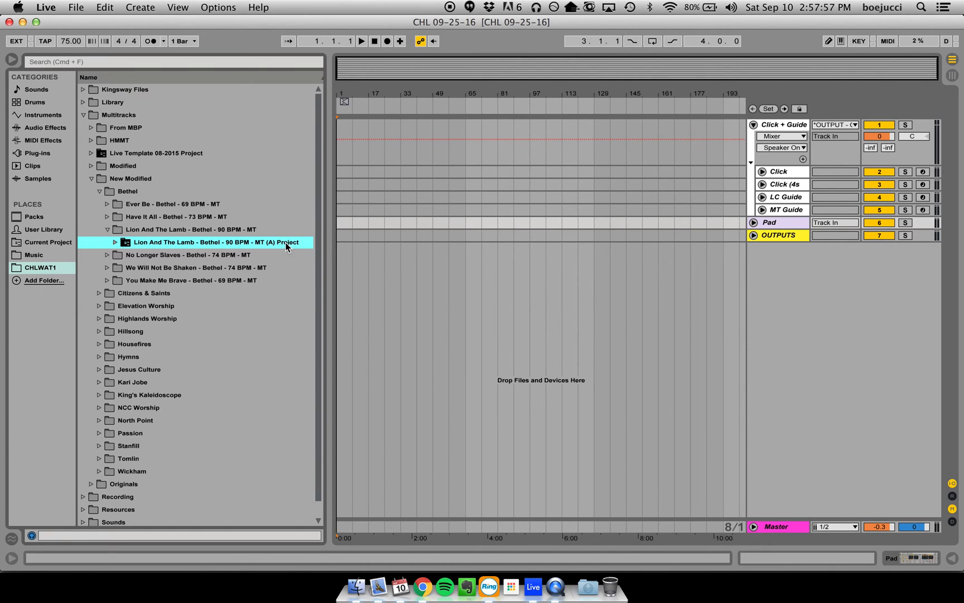
click(115, 242)
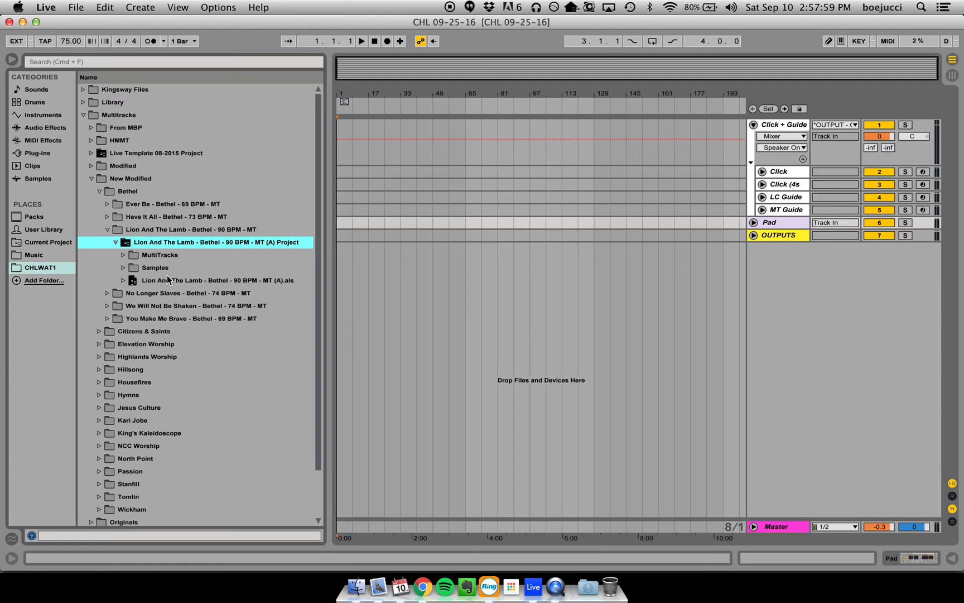
click(292, 281)
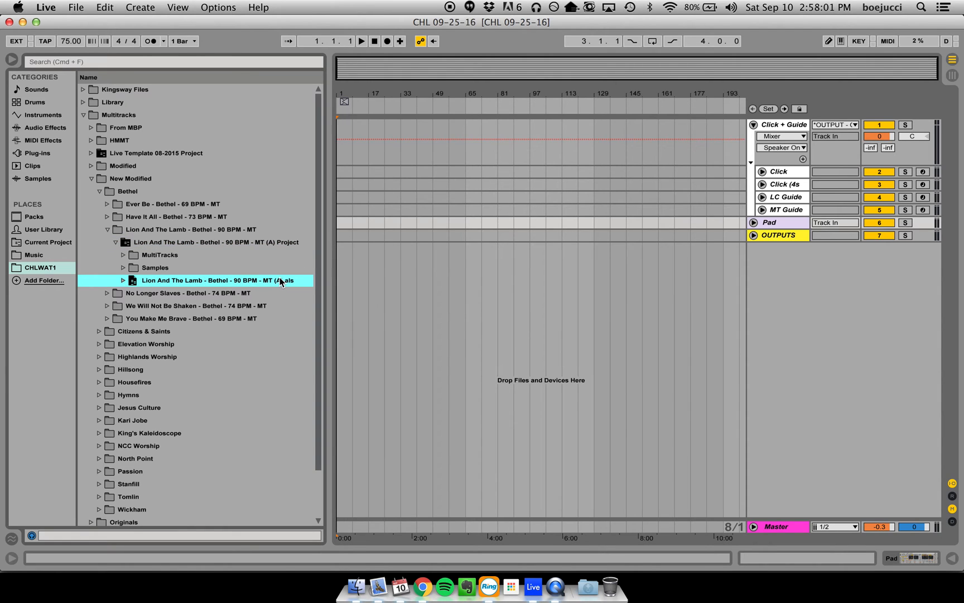
- Select the Lion And The Lamb (A) .als file in Finder and compare it with the one in Live's browser, returning to Live
key(super+Tab)
click(505, 266)
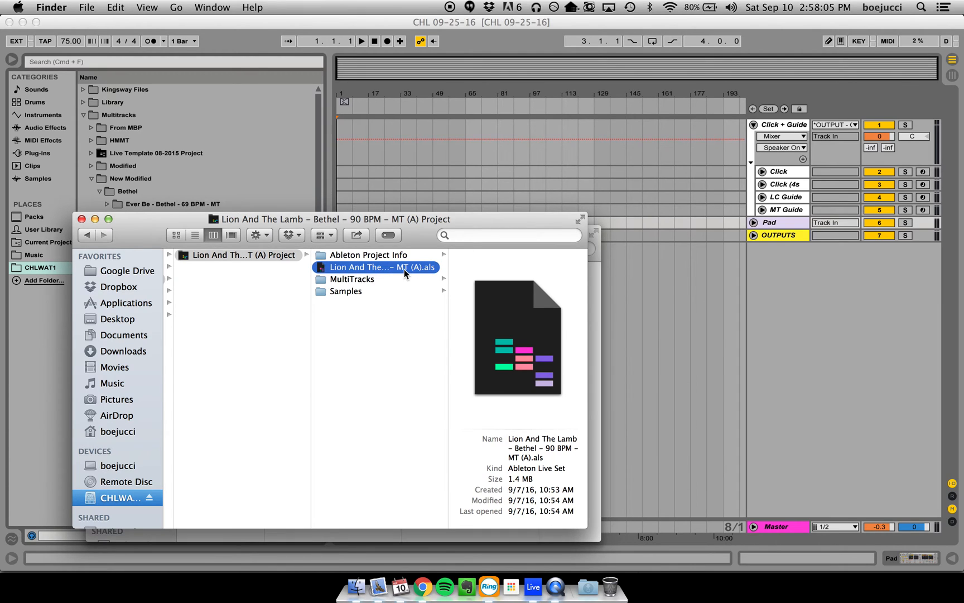
key(super+Tab)
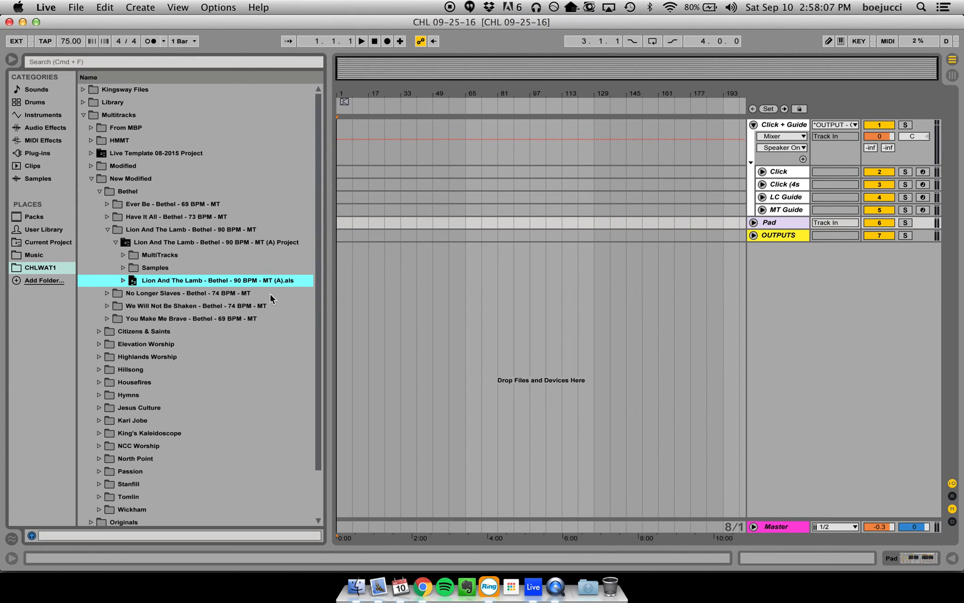
key(super+Tab)
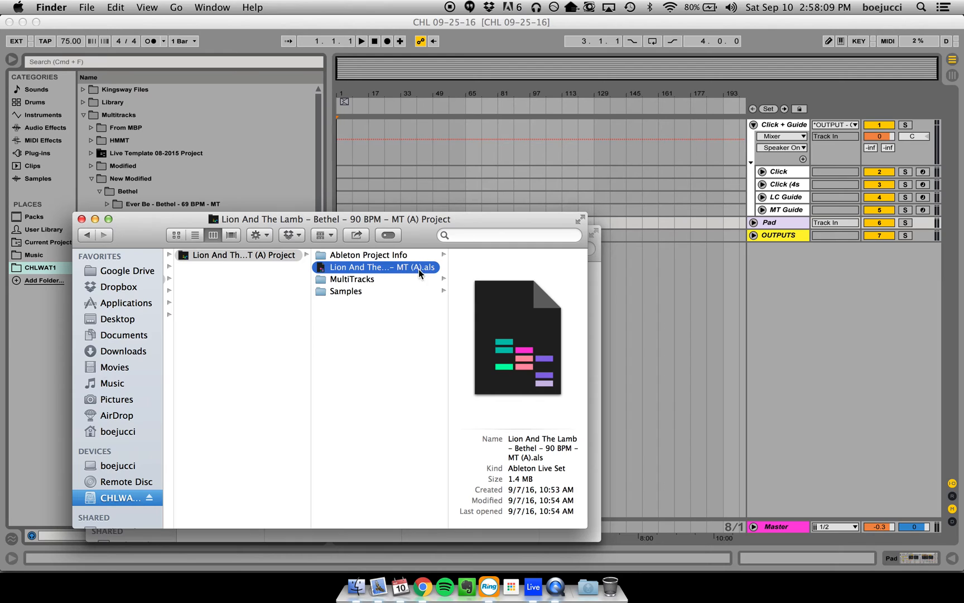
key(super+Tab)
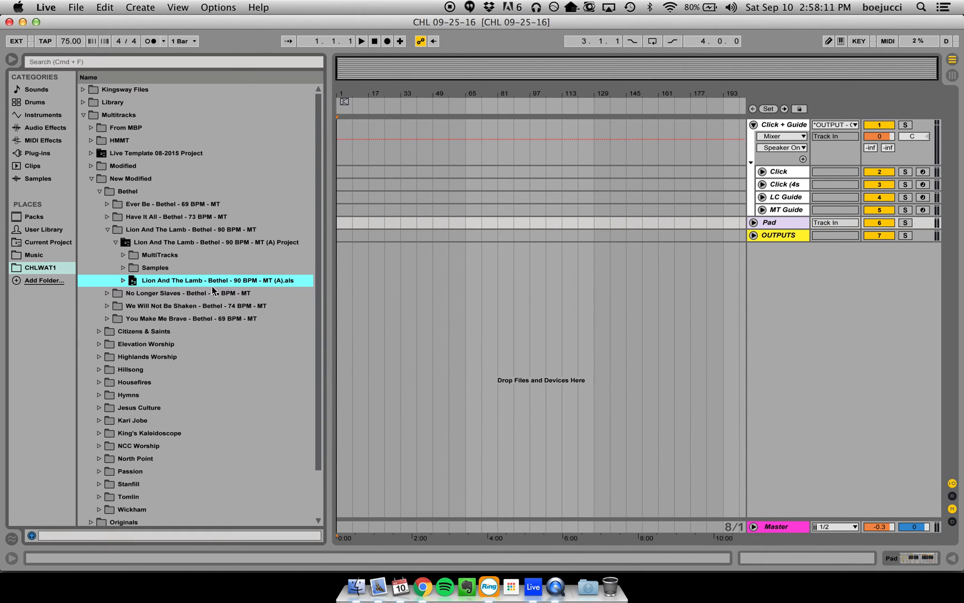
key(super+Tab)
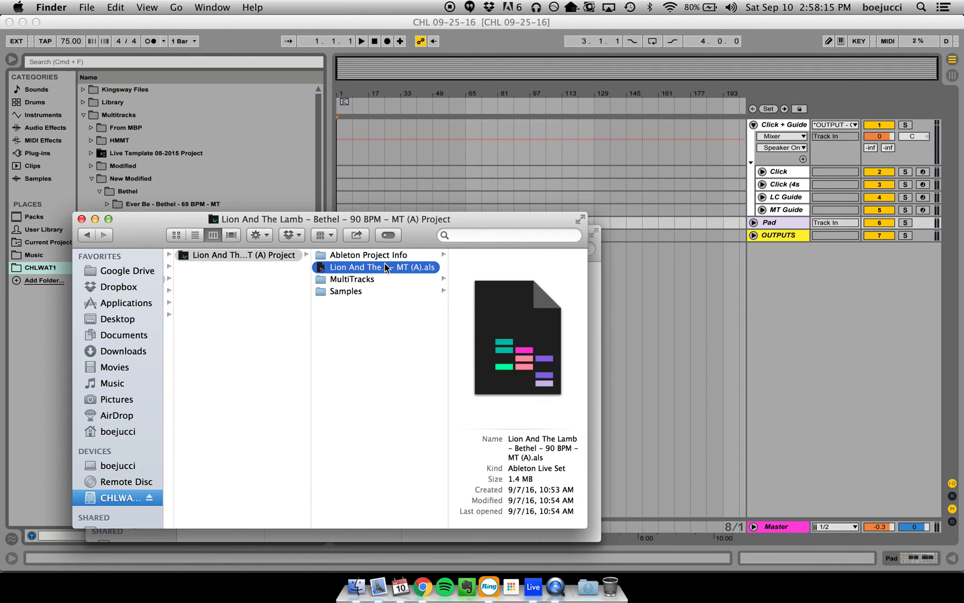
key(super+Tab)
- Insert "Lion And The Lamb - Bethel - 90 BPM - MT (A).als" at the start of the Arrangement and select its group track
drag(188, 279, 346, 259)
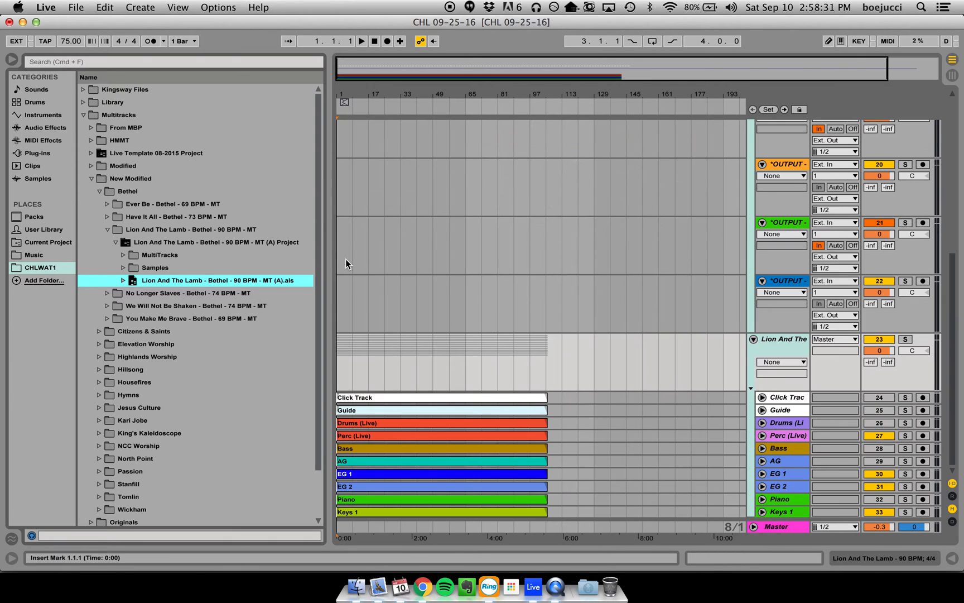
click(789, 343)
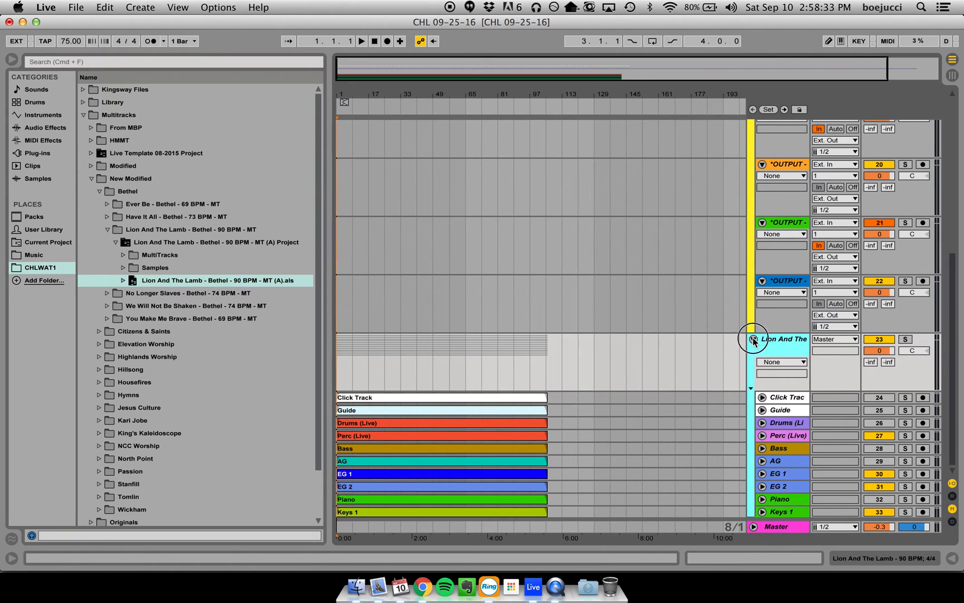
- Fold the Lion And The Lamb group and the imported duplicate OUTPUTS group in the Arrangement, and hide the browser
click(753, 339)
click(753, 322)
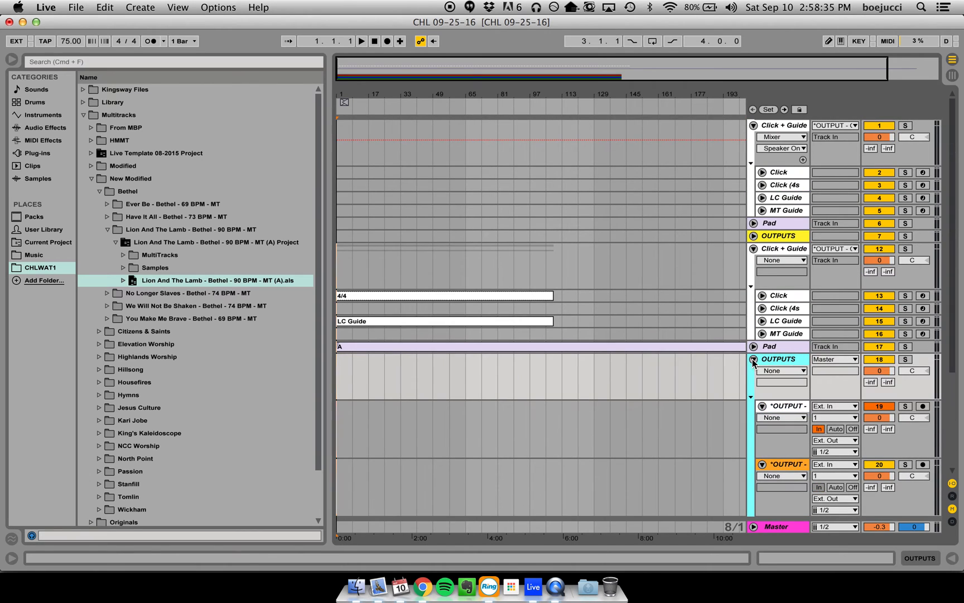
click(11, 59)
click(704, 236)
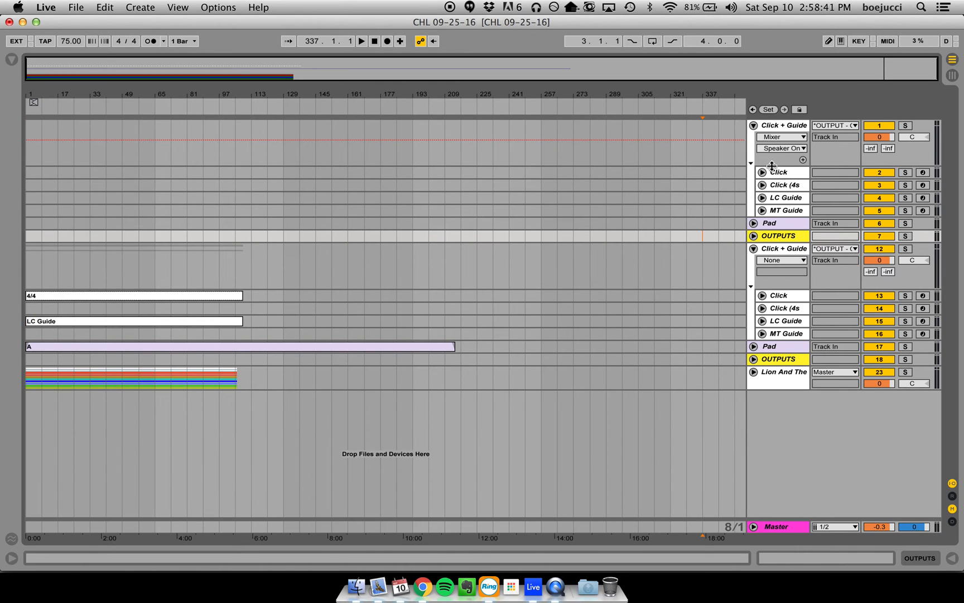
- Compare the template's Click + Guide, Pad and OUTPUTS tracks with the imported duplicates in Session View, returning to Arrangement View
click(753, 125)
click(753, 125)
key(Tab)
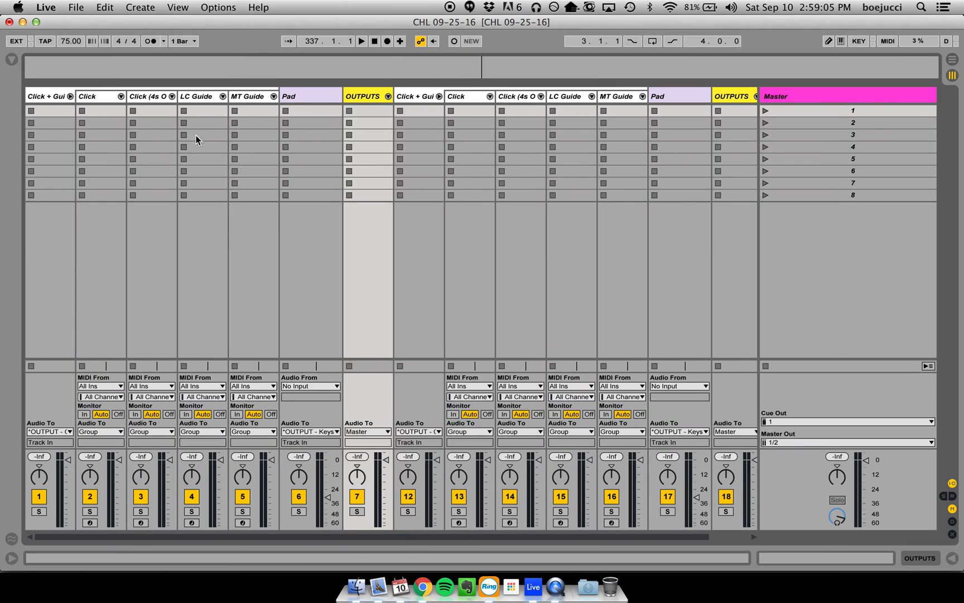
click(70, 97)
click(232, 96)
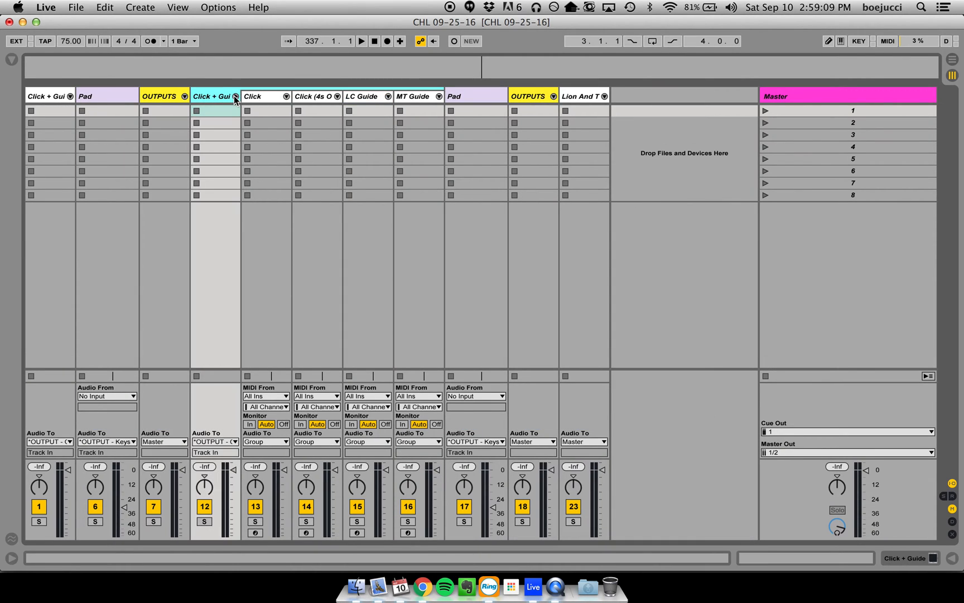
click(235, 96)
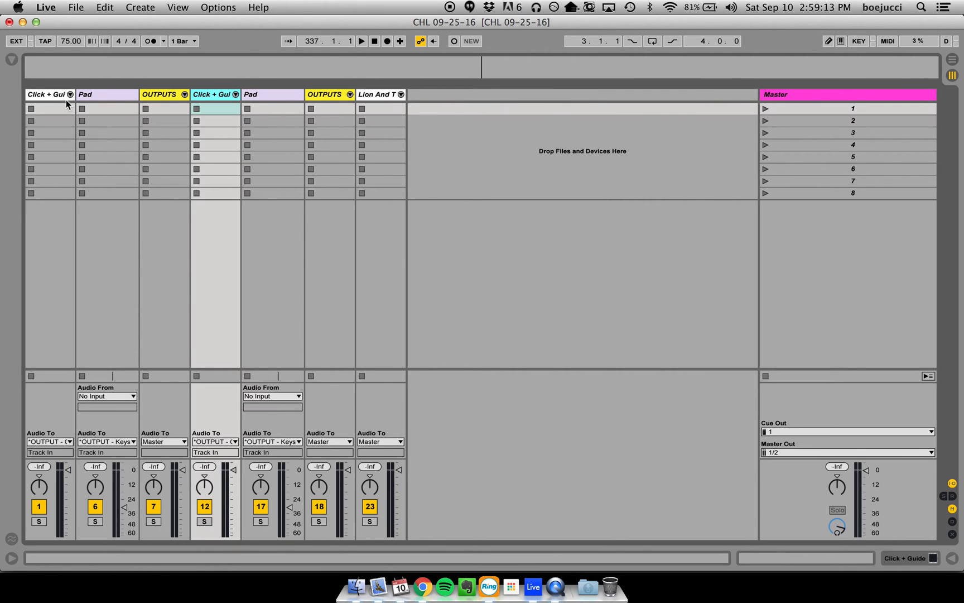
click(235, 95)
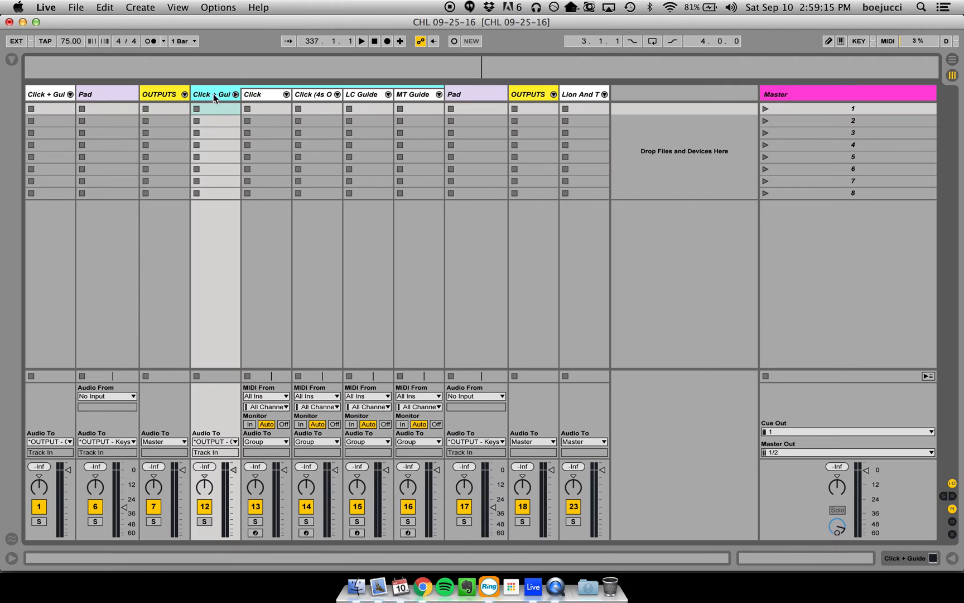
click(69, 94)
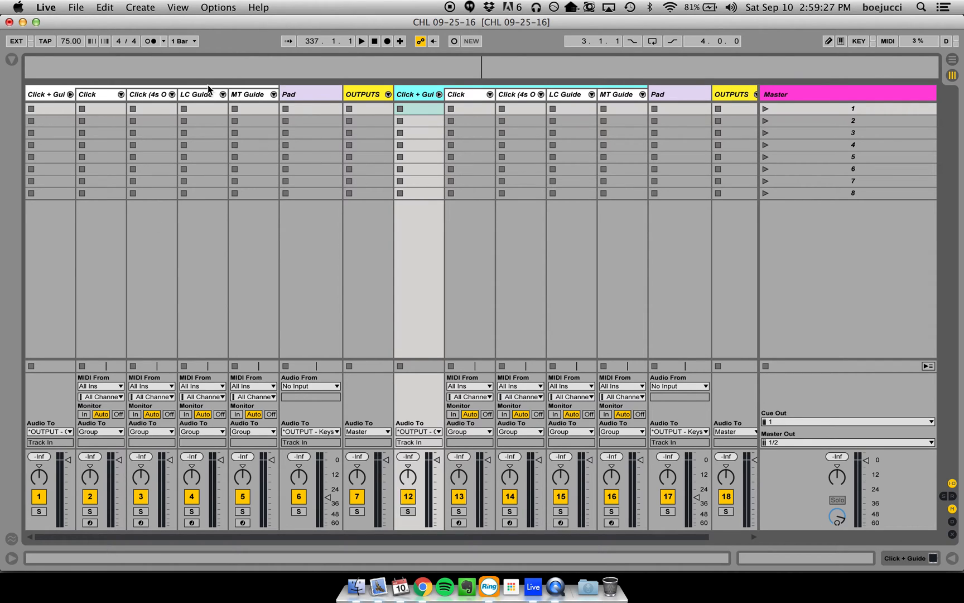
click(324, 108)
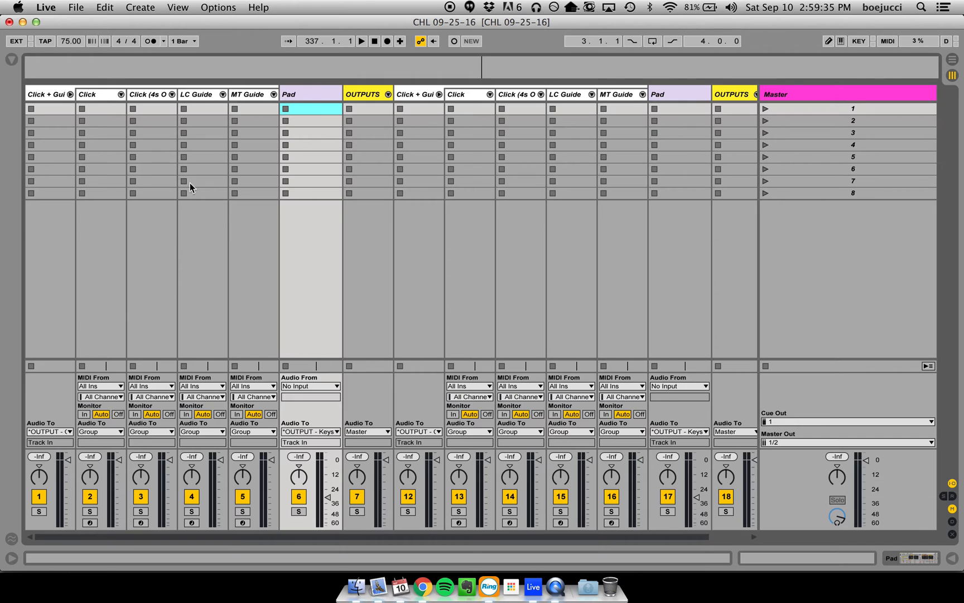
key(Tab)
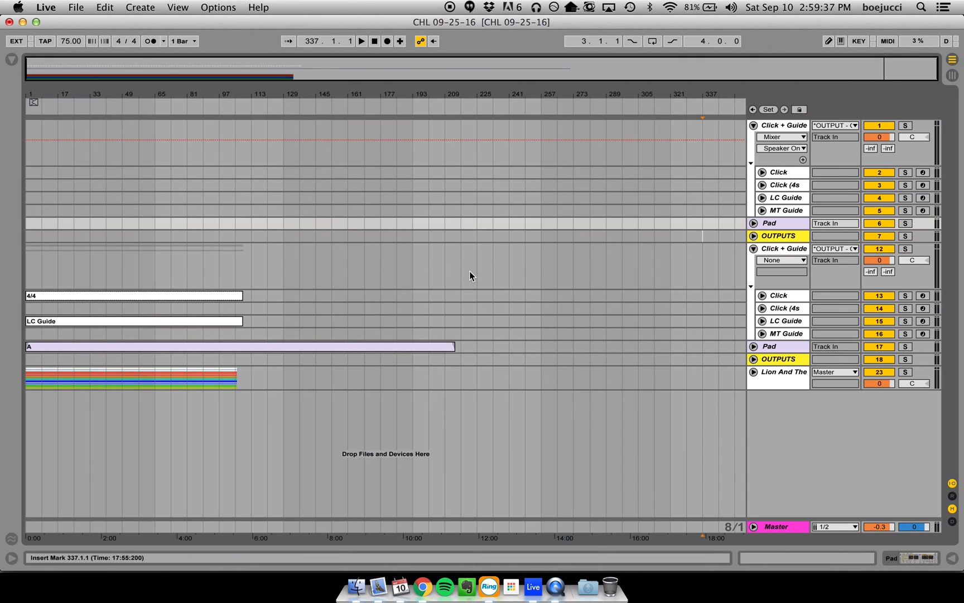
drag(477, 375, 28, 304)
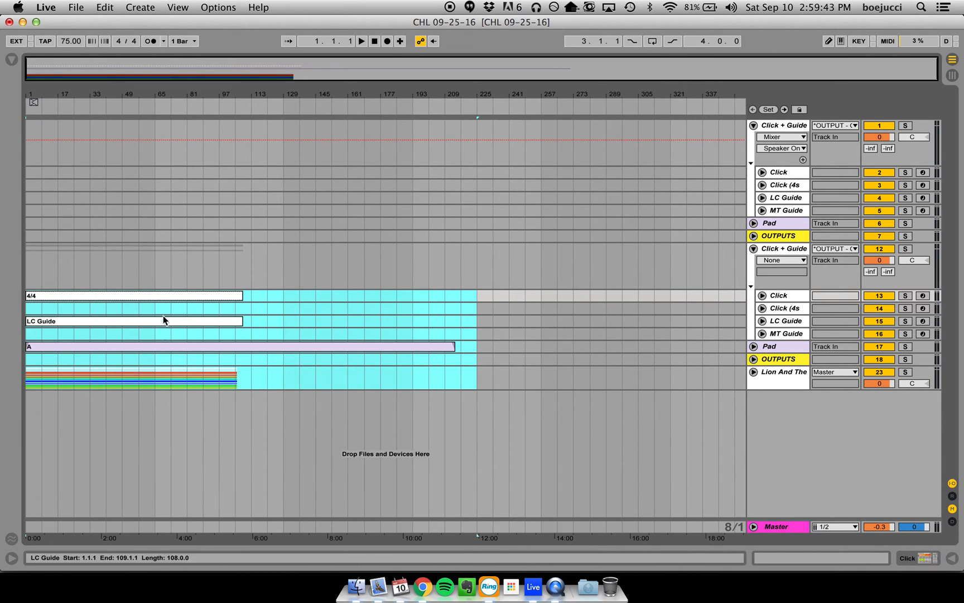
mouse_move(170, 296)
mouse_down()
mouse_move(290, 233)
mouse_move(269, 279)
mouse_move(154, 325)
mouse_move(187, 281)
mouse_move(172, 319)
mouse_move(169, 275)
mouse_move(486, 211)
mouse_move(479, 136)
mouse_move(468, 195)
mouse_move(477, 225)
mouse_move(469, 124)
mouse_move(262, 140)
mouse_move(422, 138)
mouse_move(470, 103)
mouse_move(476, 155)
mouse_move(293, 252)
mouse_move(162, 304)
mouse_up()
key(Tab)
key(Tab)
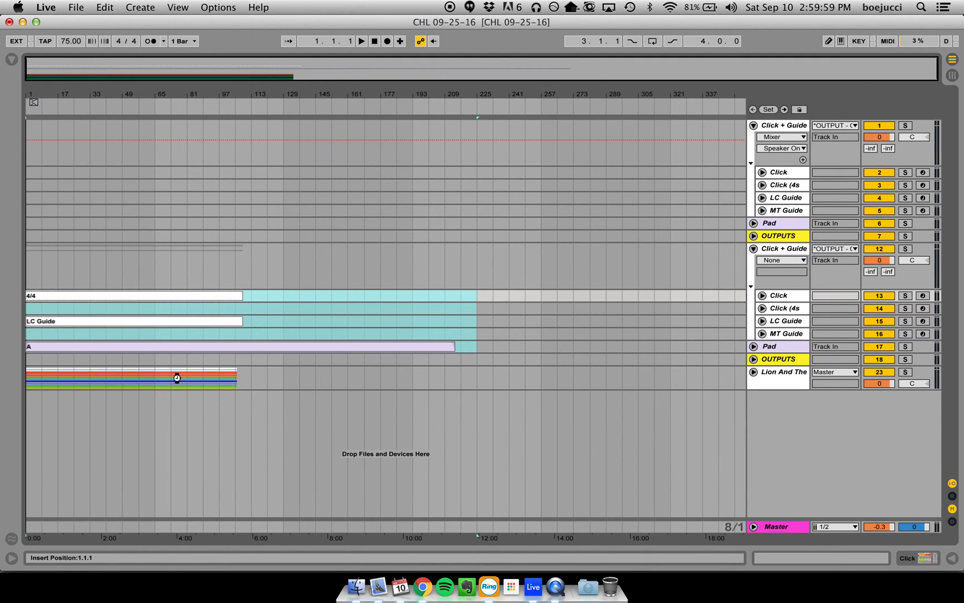
click(243, 377)
drag(243, 378, 78, 305)
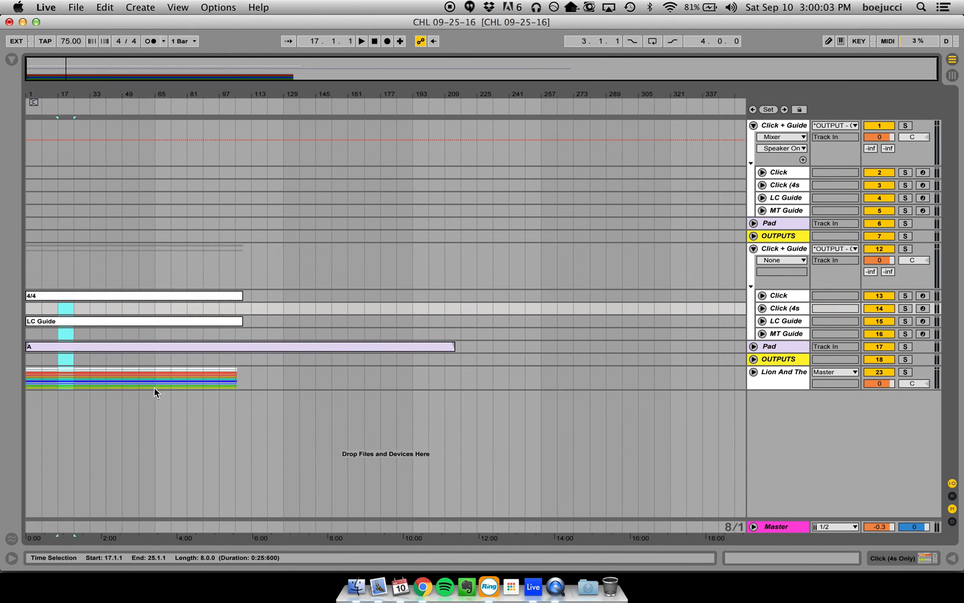
click(148, 384)
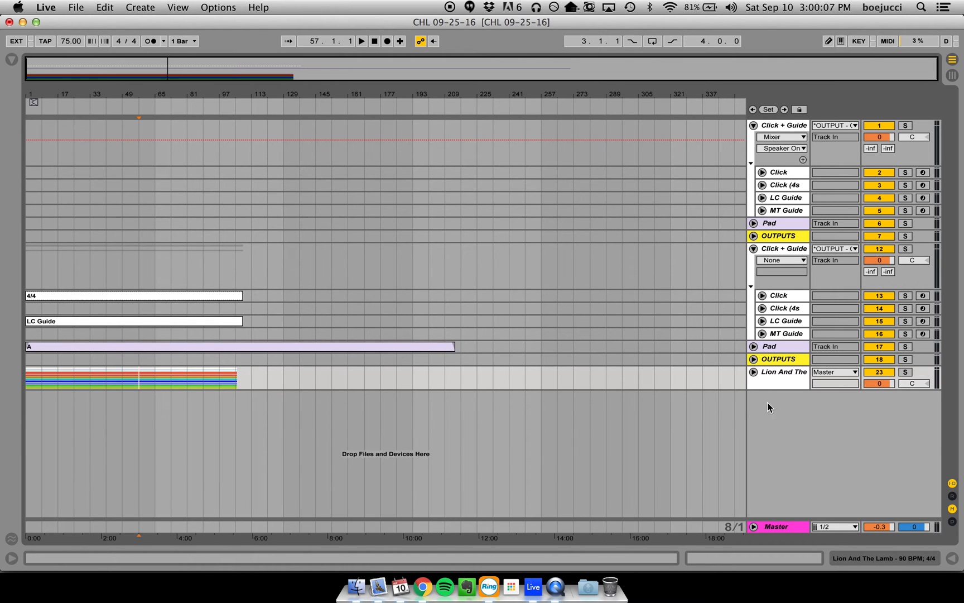
click(753, 371)
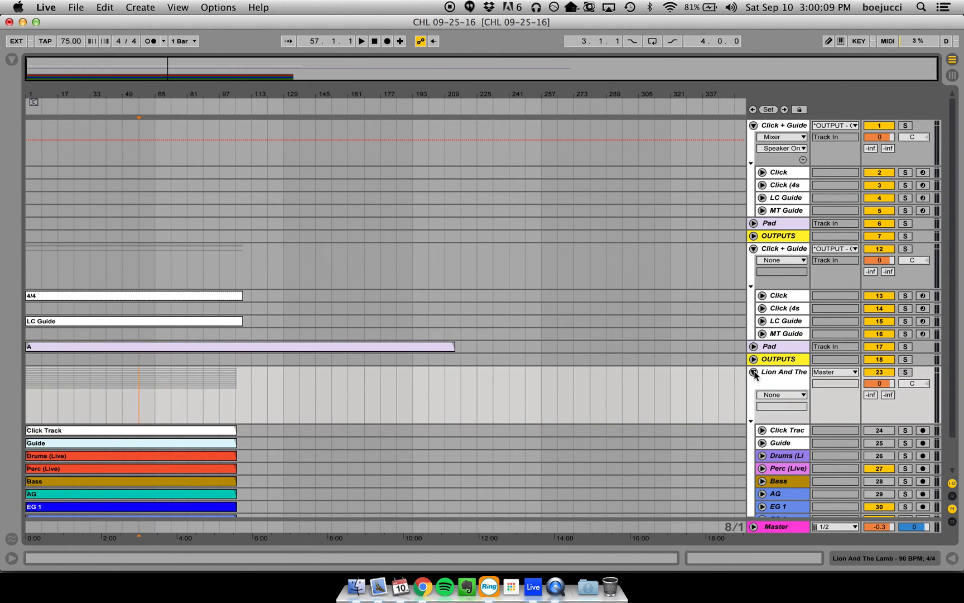
click(753, 372)
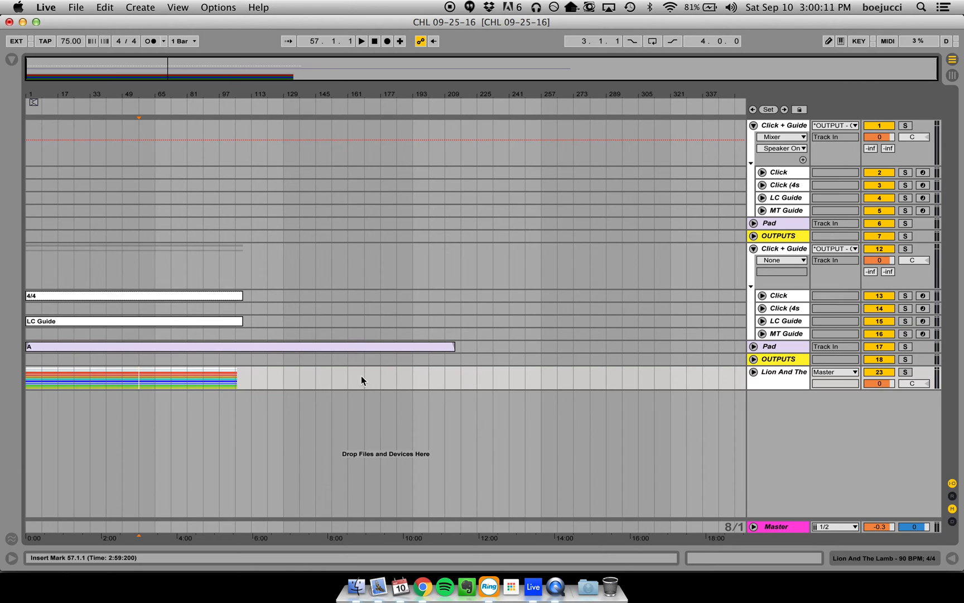
- Copy all imported Arrangement clips, from the duplicate Click track through the Lion And The Lamb group, into scene 1 of Session View
drag(461, 377, 29, 298)
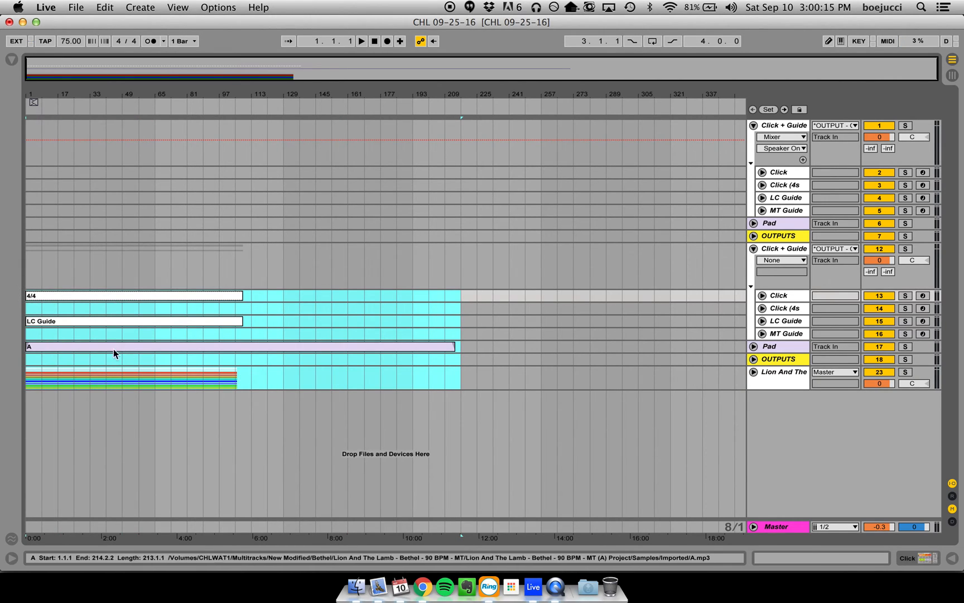
key(Tab)
drag(144, 296, 422, 156)
mouse_move(420, 117)
mouse_down()
mouse_move(420, 135)
mouse_move(424, 127)
mouse_move(507, 129)
mouse_move(450, 129)
mouse_move(420, 144)
mouse_move(317, 228)
mouse_move(229, 163)
mouse_move(151, 320)
mouse_move(143, 300)
mouse_move(172, 357)
mouse_move(155, 300)
mouse_move(142, 301)
mouse_move(274, 284)
mouse_move(448, 226)
mouse_move(410, 198)
mouse_move(410, 110)
mouse_up()
key(Tab)
key(Tab)
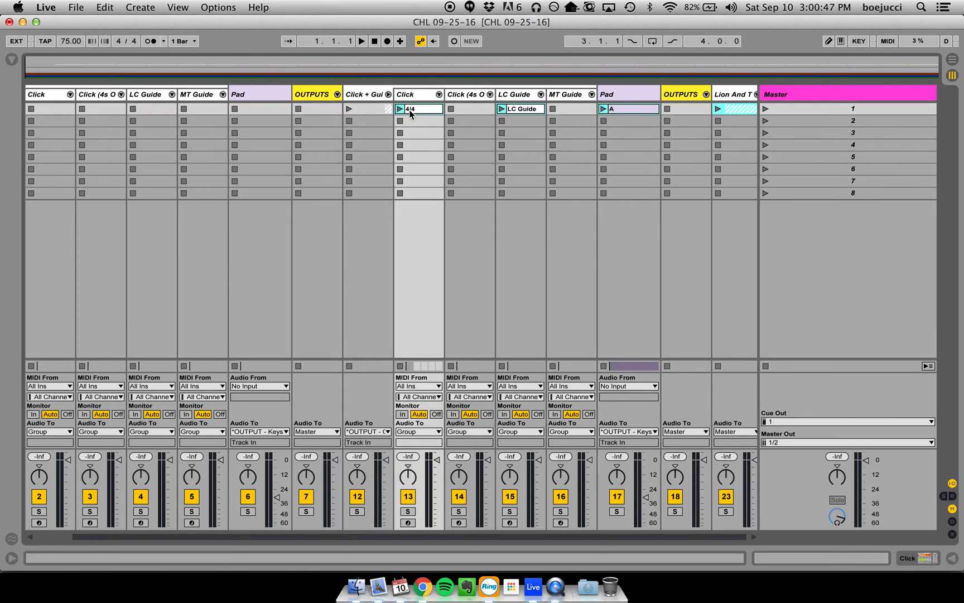
- Unfold the Lion And The Lamb group in Session View, examine its tracks, and fold it again
click(748, 119)
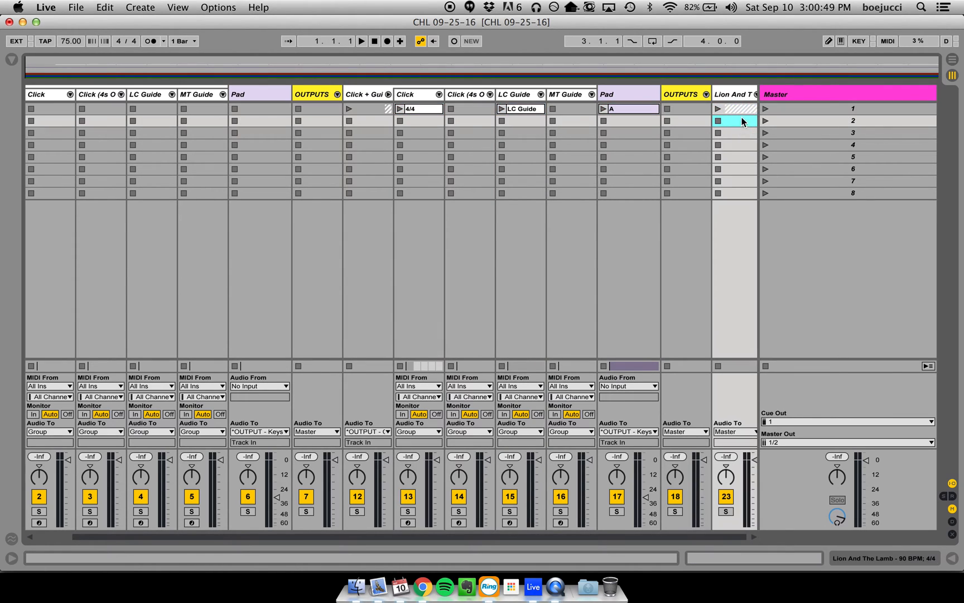
click(755, 95)
scroll(737, 114, right, 7)
scroll(648, 146, right, 3)
scroll(648, 147, left, 10)
scroll(636, 147, right, 10)
click(248, 94)
scroll(288, 145, left, 2)
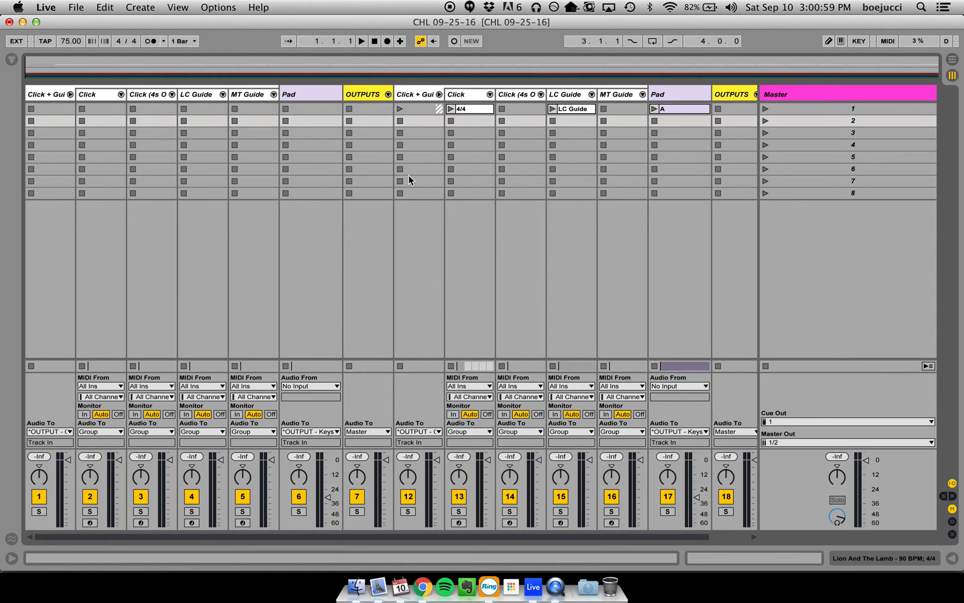
scroll(722, 114, right, 1)
click(722, 118)
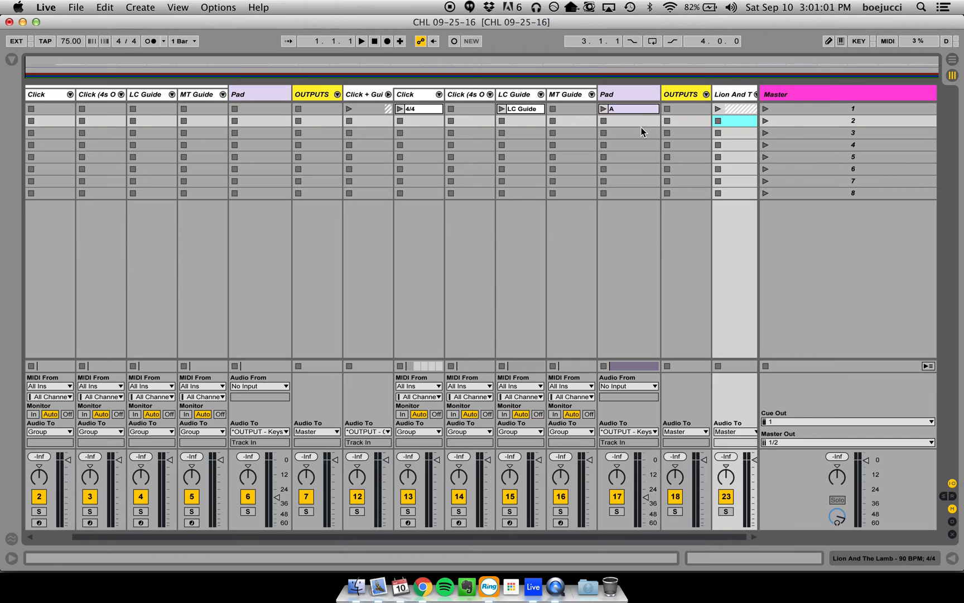
- Move the 4/4, LC Guide and A pad clips from the duplicate tracks to scene 1 of the template's Click, LC Guide and Pad tracks
click(421, 108)
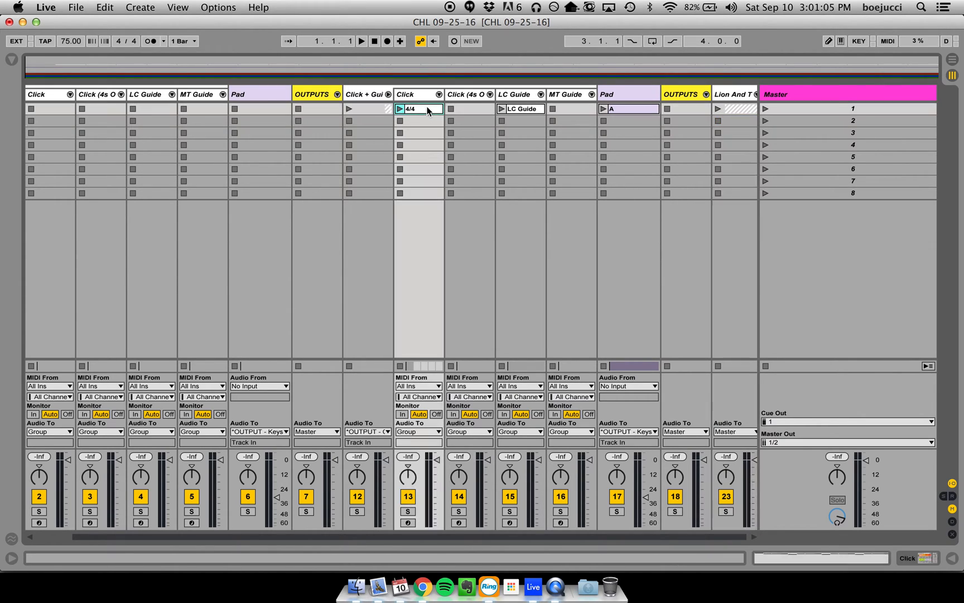
shift+click(647, 110)
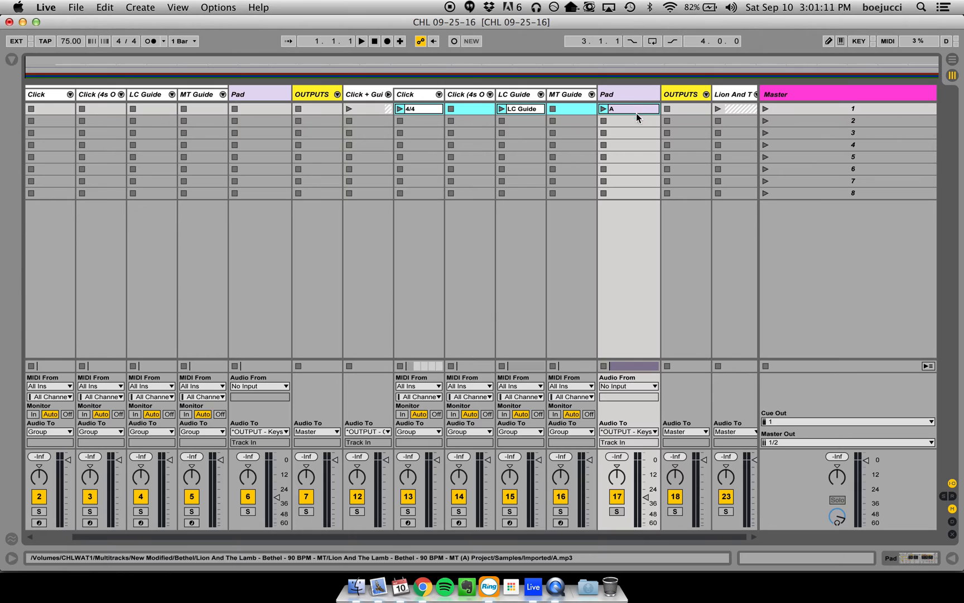
drag(422, 114, 67, 110)
scroll(67, 110, left, 1)
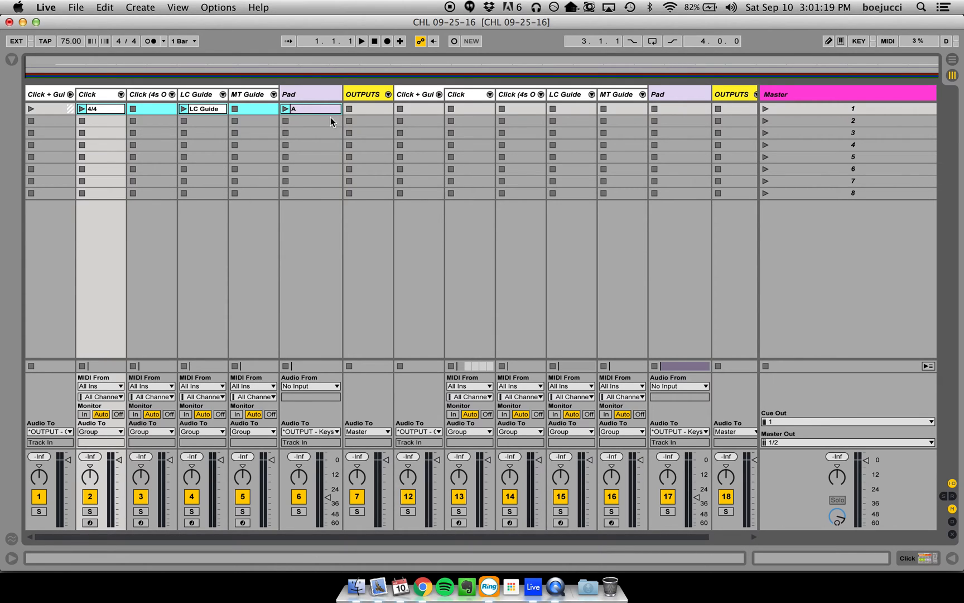
- Delete the imported duplicate Click + Guide, Pad and OUTPUTS tracks, keeping the template's originals and the Lion And The Lamb group
scroll(399, 119, right, 1)
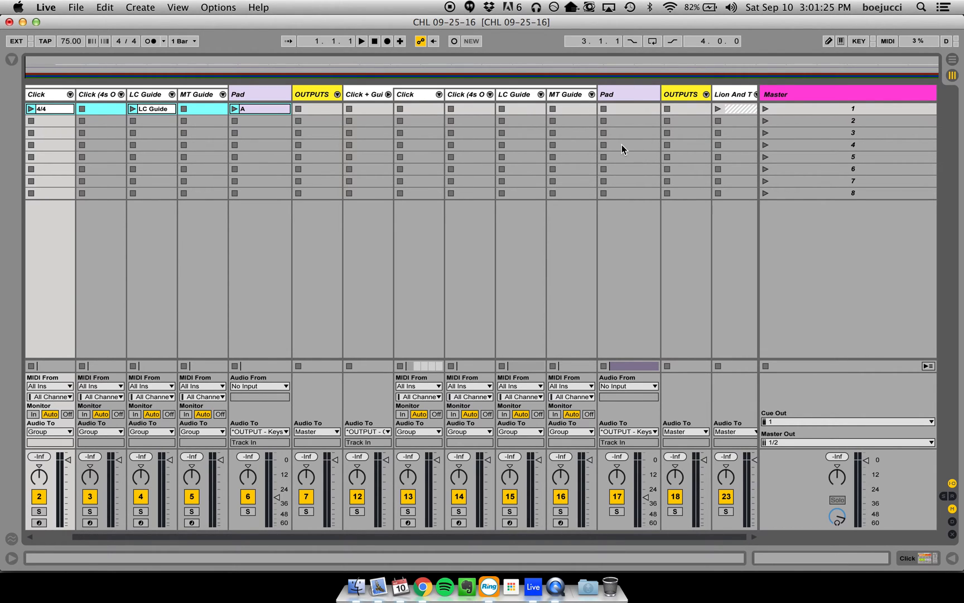
key(Tab)
click(317, 306)
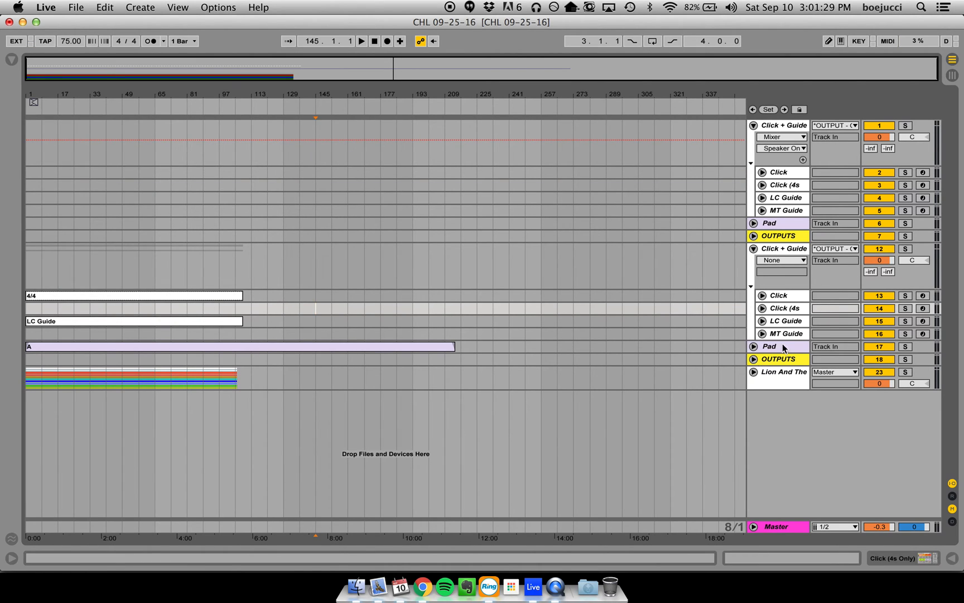
key(Tab)
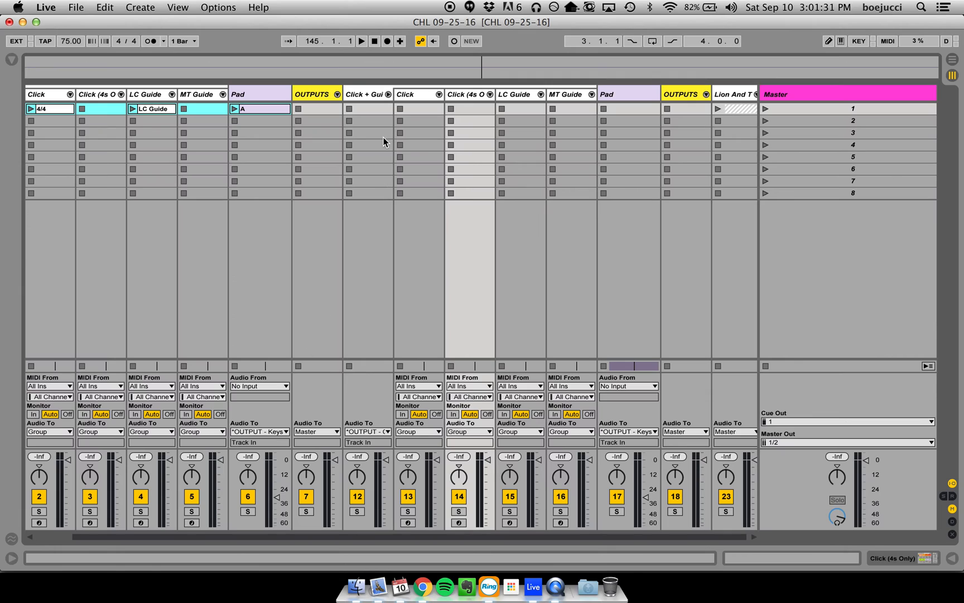
click(362, 94)
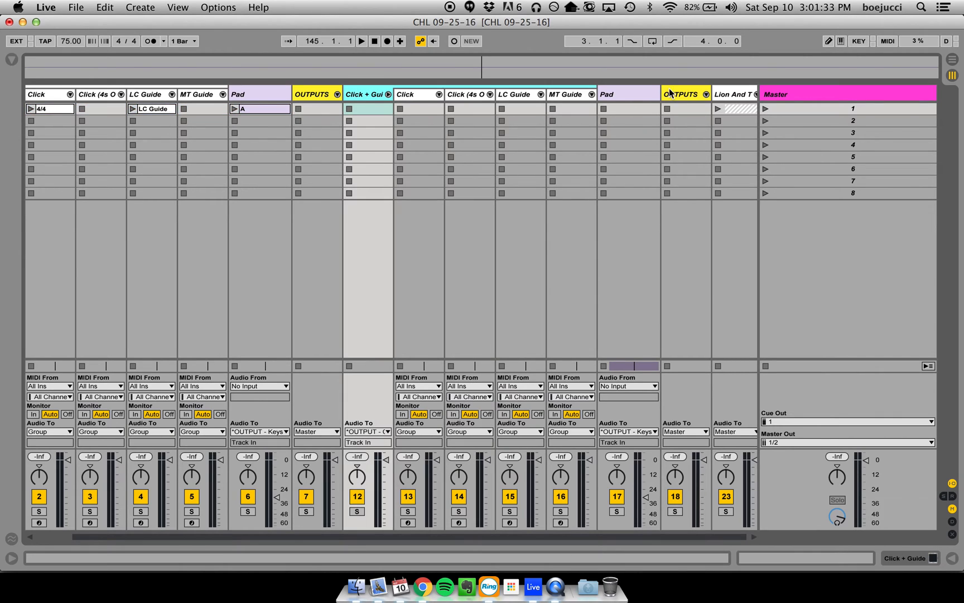
click(680, 93)
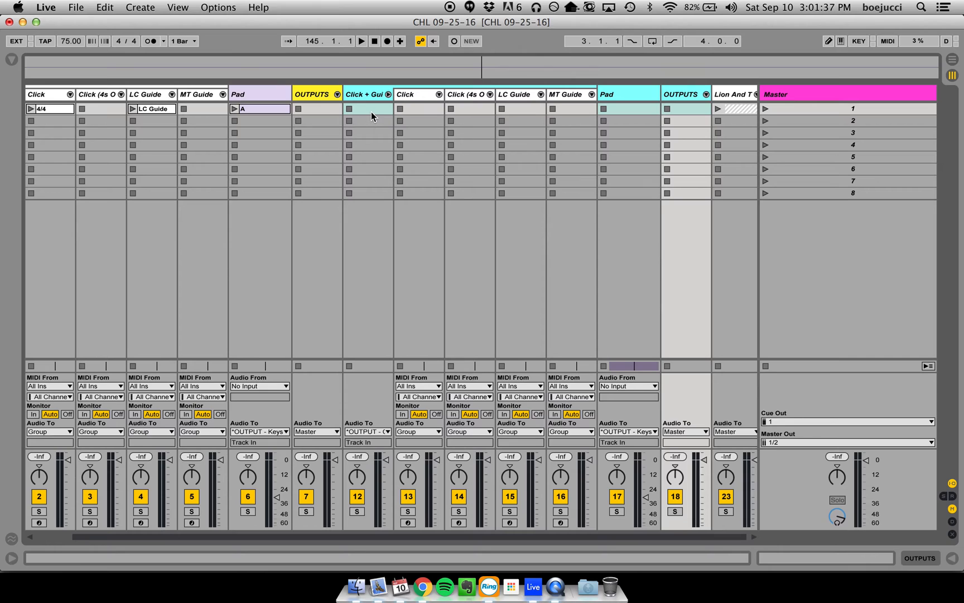
key(Delete)
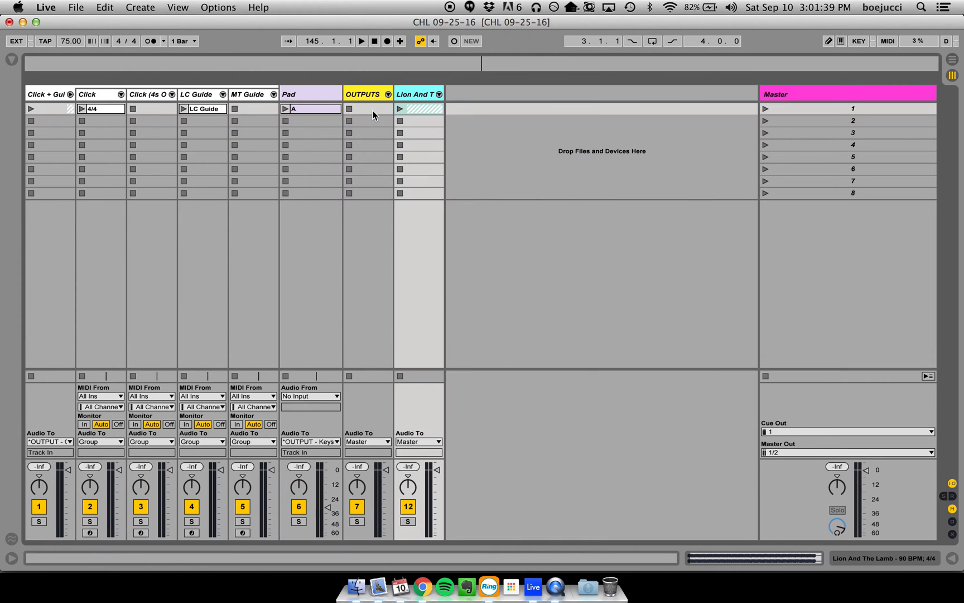
click(457, 106)
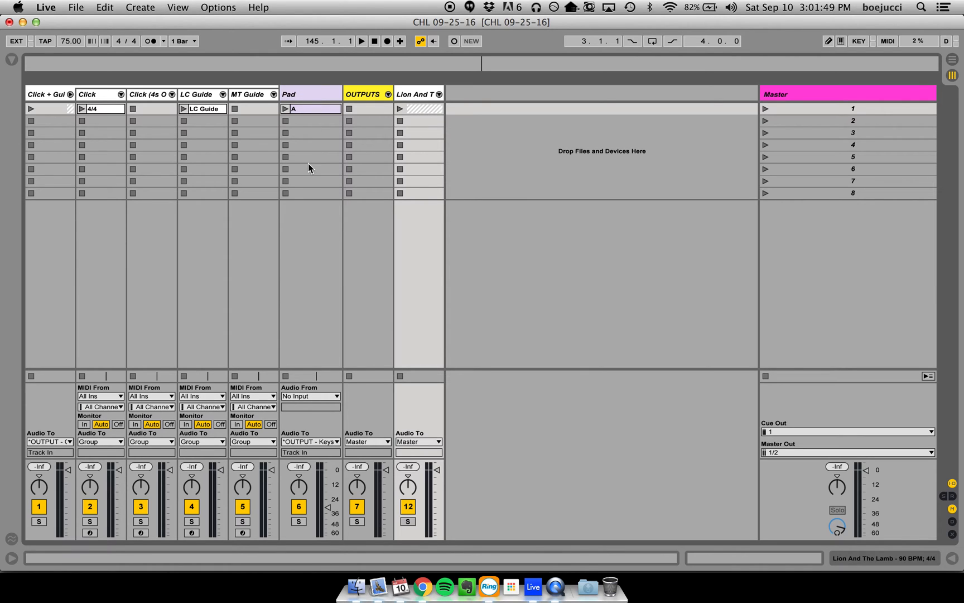
- Compare the remaining tracks' clips in Session View and Arrangement View, ending in Arrangement View
key(Tab)
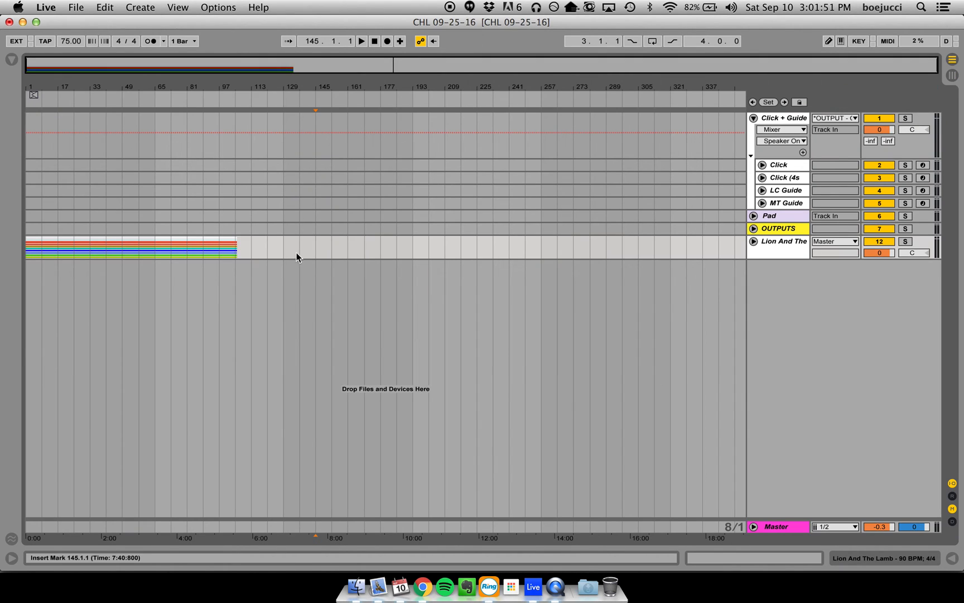
key(Tab)
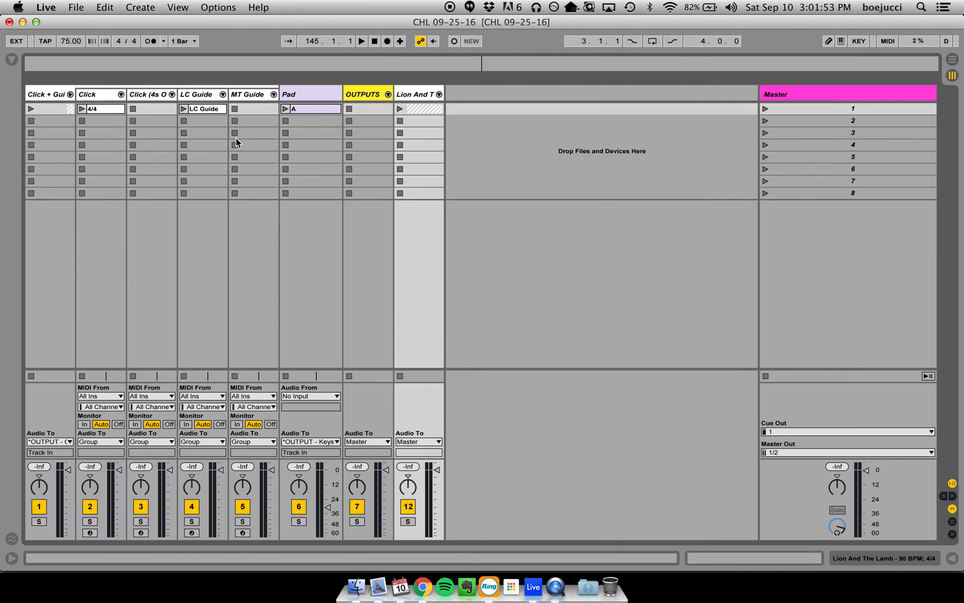
key(Tab)
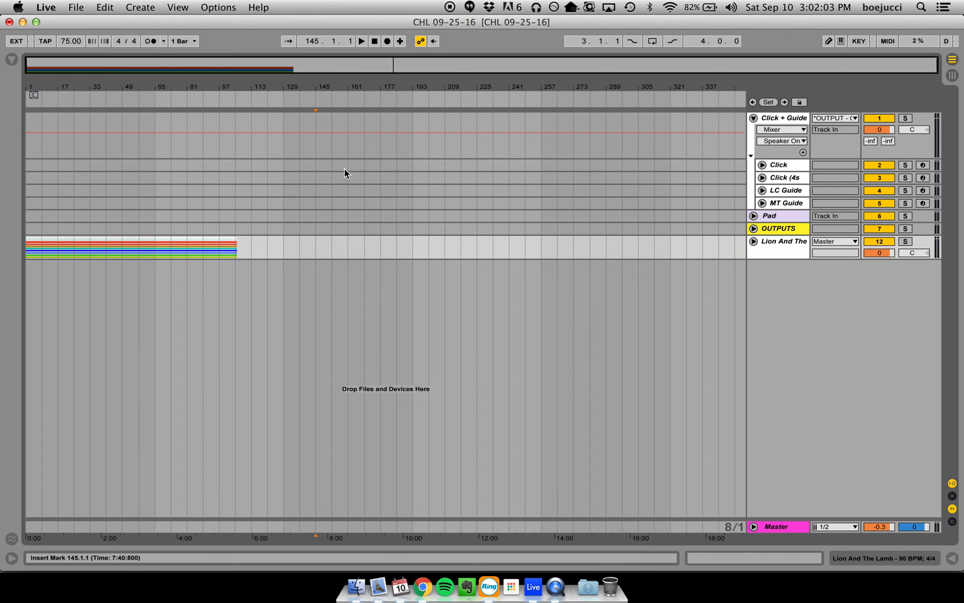
key(Tab)
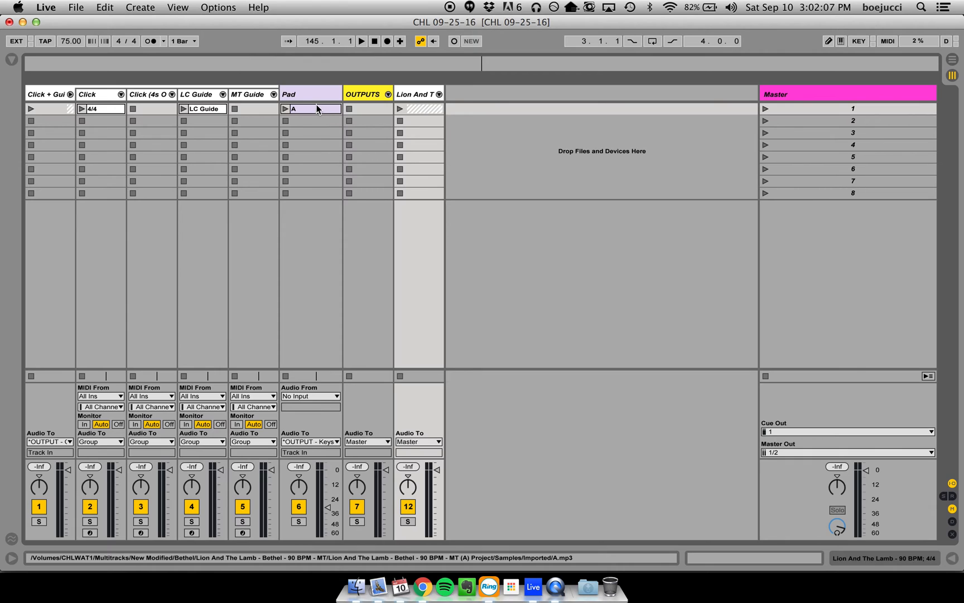
key(Tab)
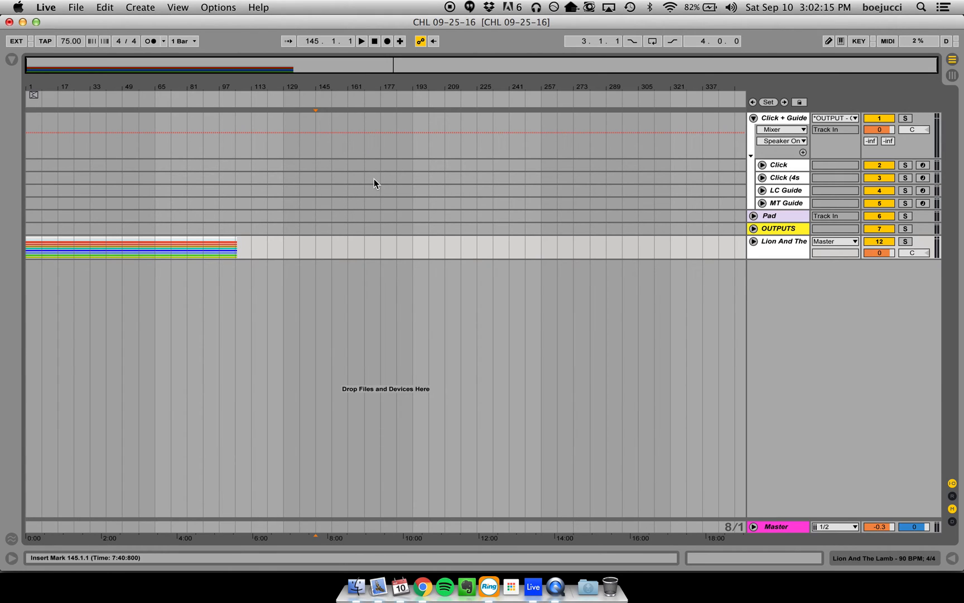
key(Tab)
key(Tab)
key(Tab)
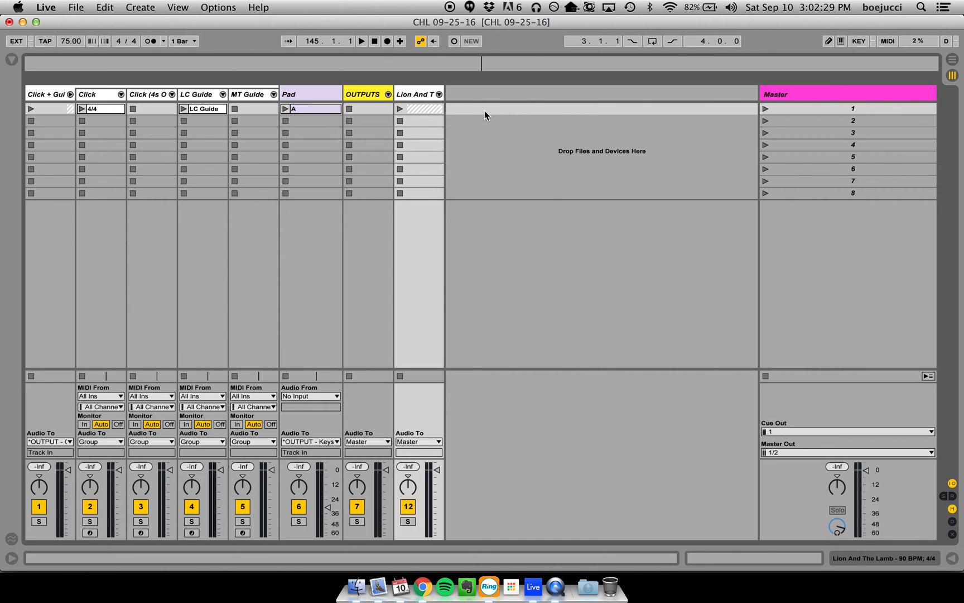
key(Tab)
click(307, 303)
- Show the file browser, look up the song that follows Lion And The Lamb in Chrome's service plan, and return to Live
click(11, 59)
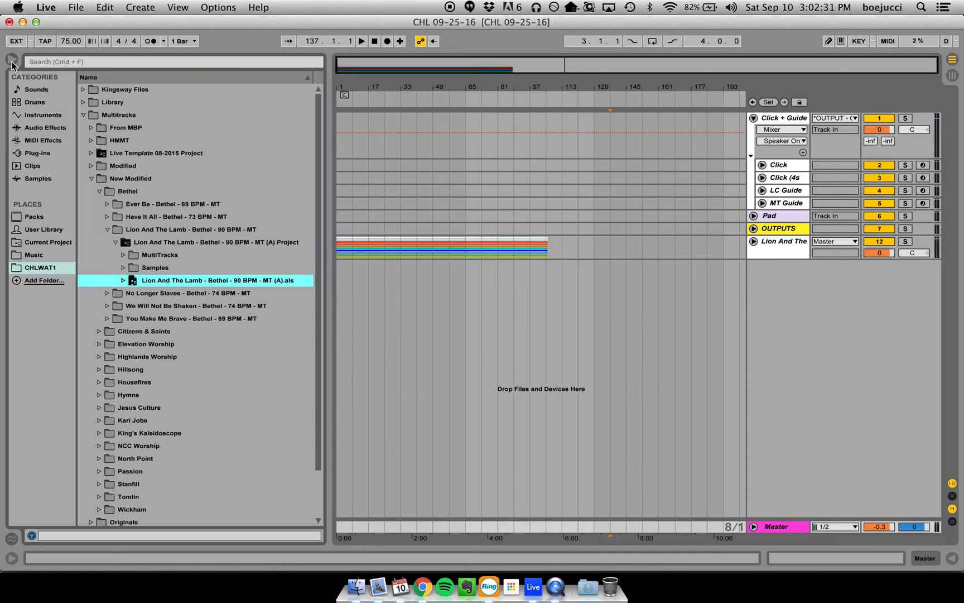
key(super+Tab)
key(super+Tab)
key(super+Tab)
key(super+Tab)
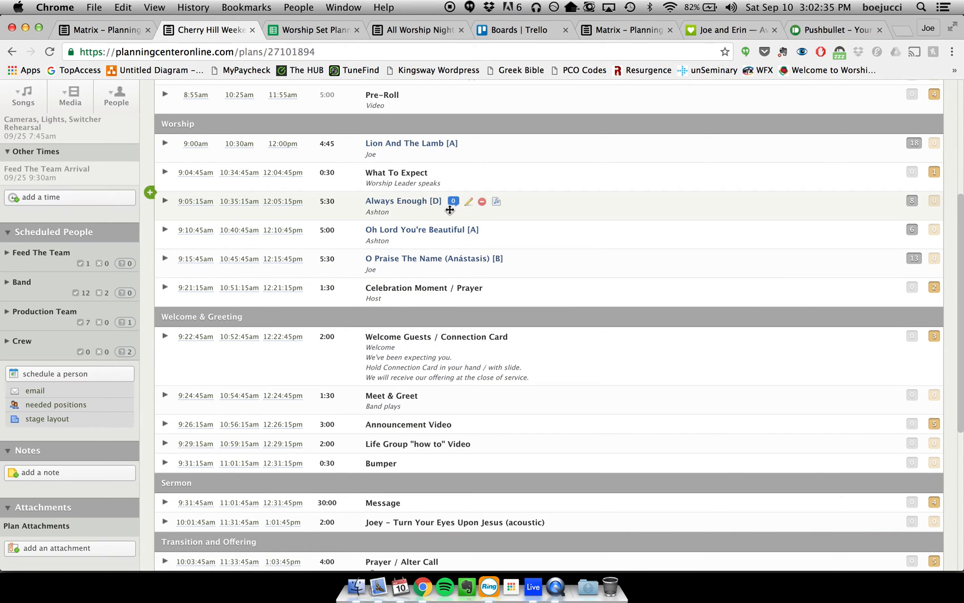
key(super+Tab)
- Import Always Enough - Jobe - 78 BPM - MT (D).als from the Kari Jobe folder into the arrangement below the Lion And The Lamb group
click(97, 191)
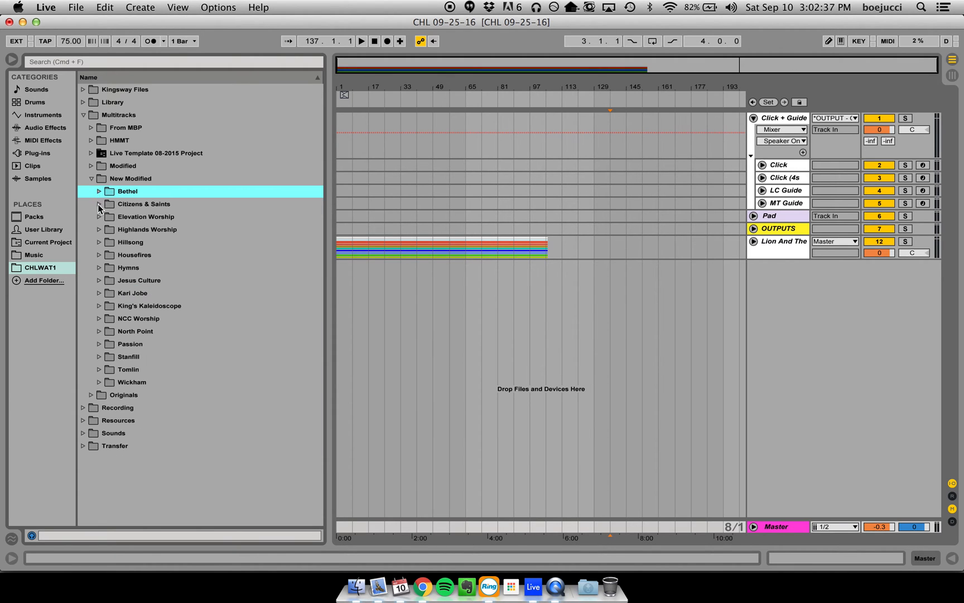
click(99, 293)
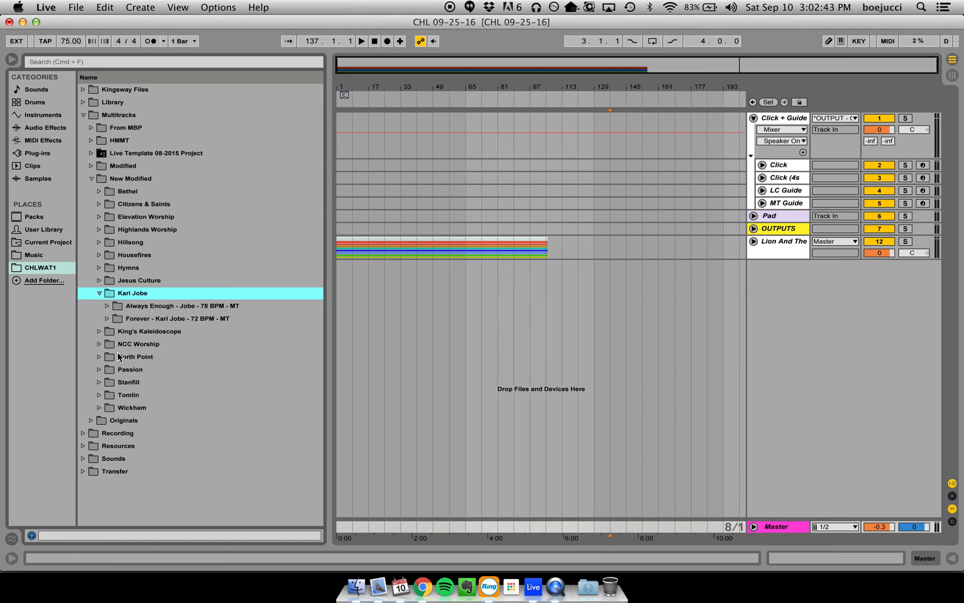
click(106, 305)
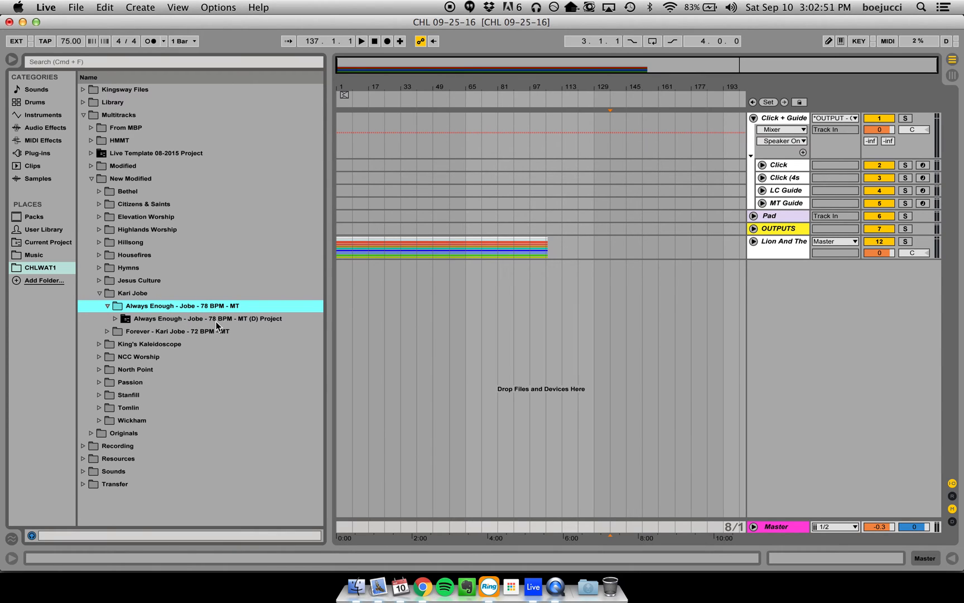
click(116, 318)
drag(138, 357, 346, 285)
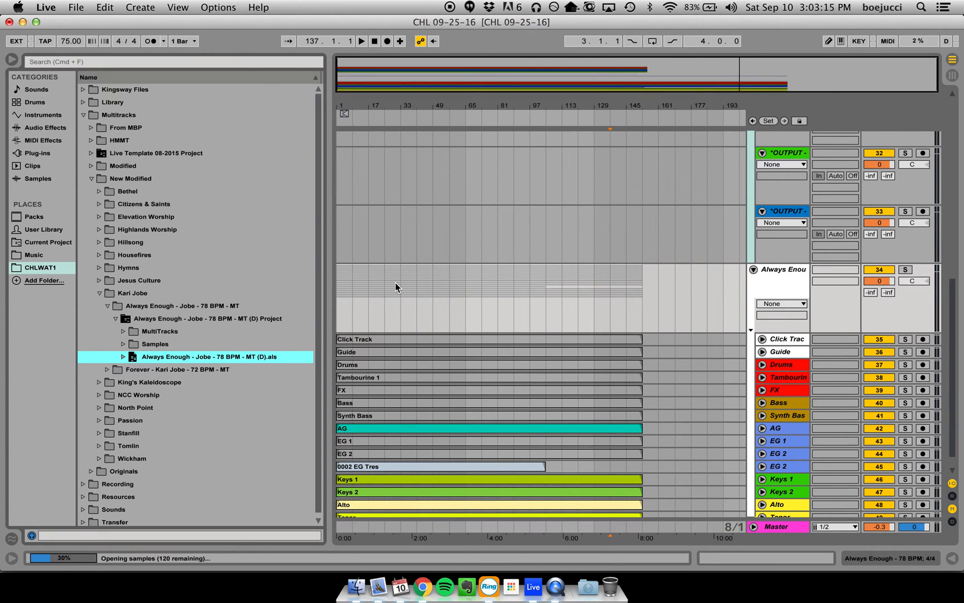
click(689, 286)
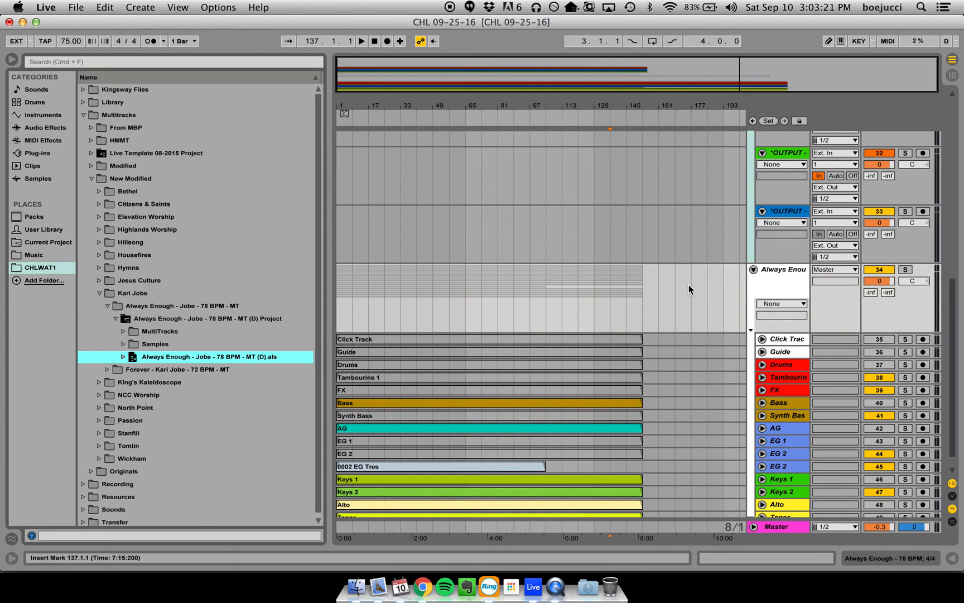
- Fold the imported Always Enough and OUTPUTS groups and copy the imported arrangement clips to scene 1 in Session View
click(753, 270)
scroll(752, 244, up, 10)
click(753, 231)
click(664, 429)
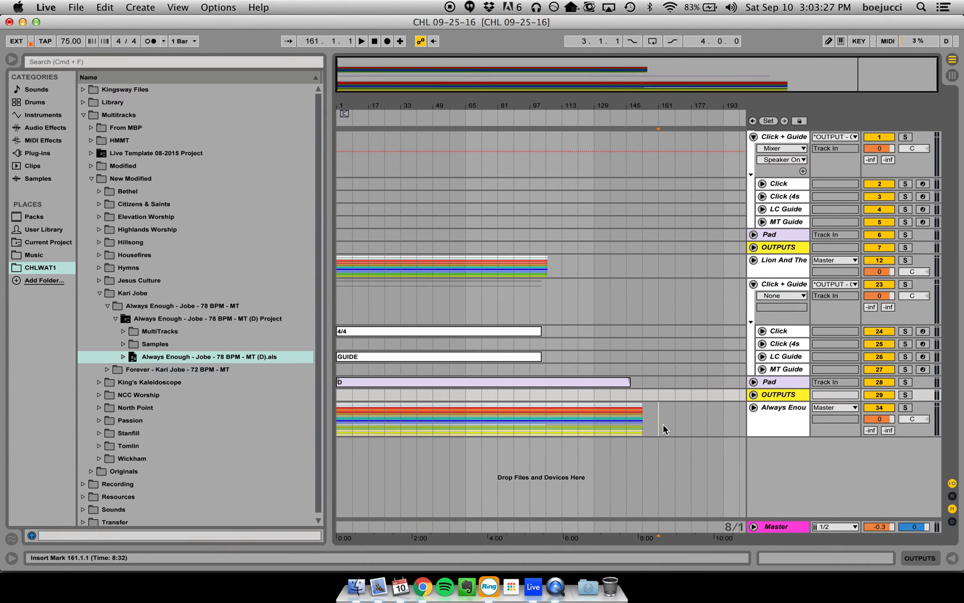
drag(660, 425, 526, 125)
key(Tab)
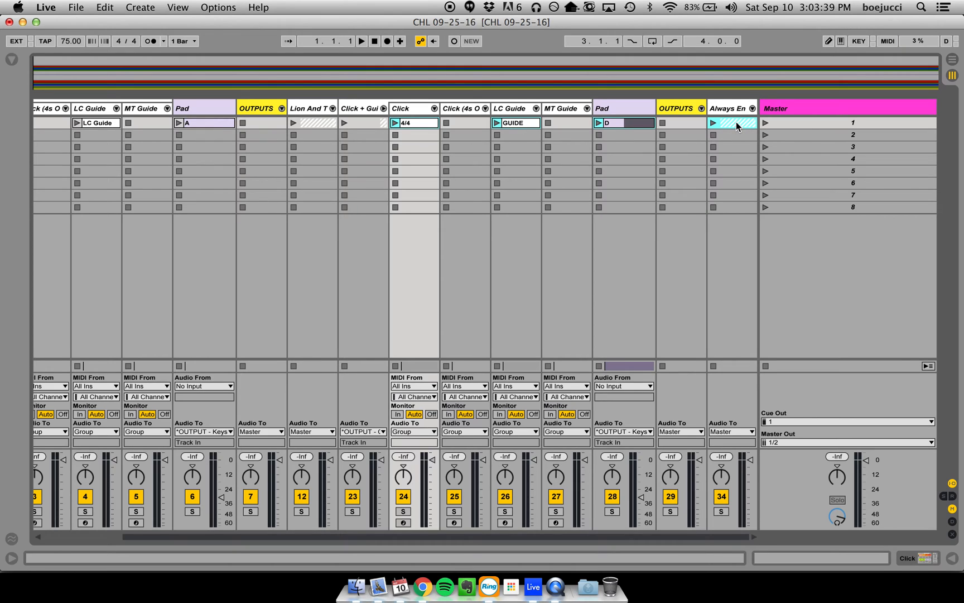
- Try moving only the imported 4/4, GUIDE and D clips to scene 3 of the template's tracks, and undo the move
click(737, 122)
click(738, 134)
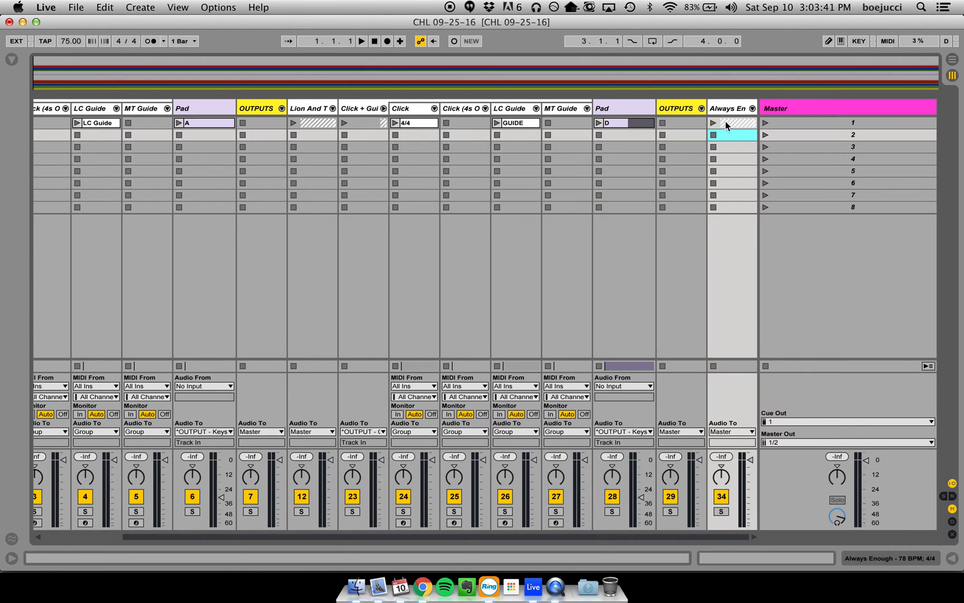
click(618, 121)
shift+click(415, 122)
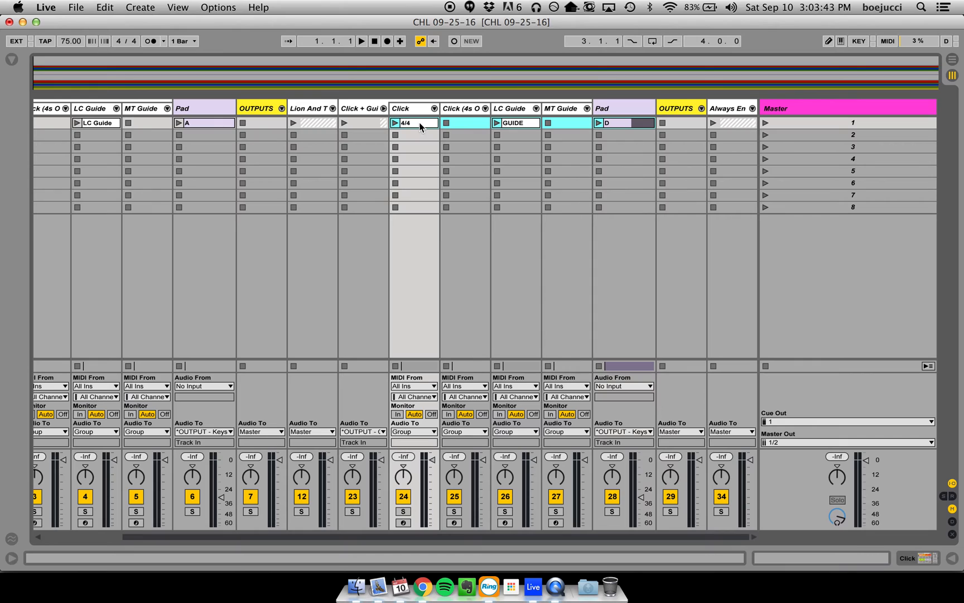
drag(422, 122, 102, 147)
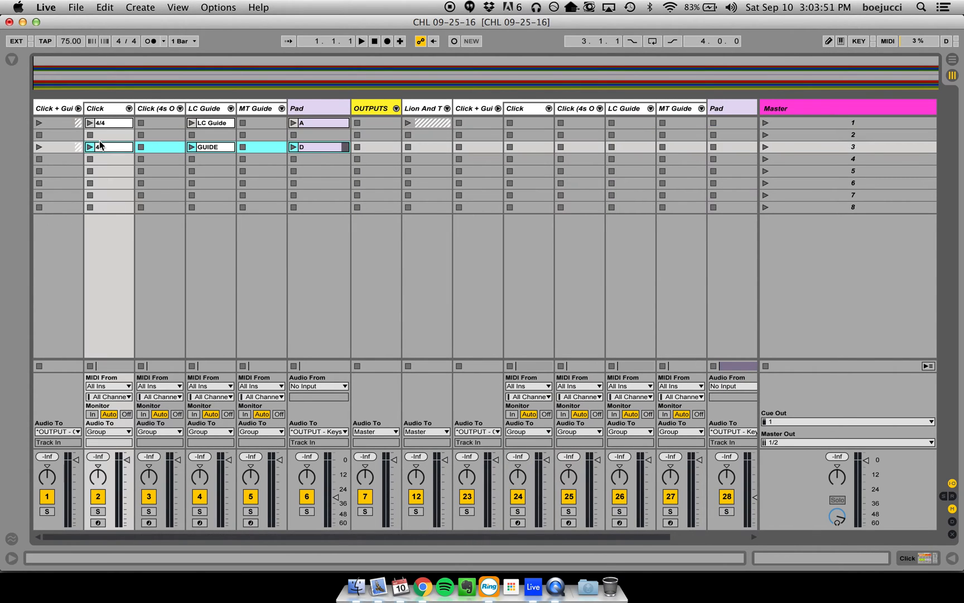
scroll(150, 146, right, 4)
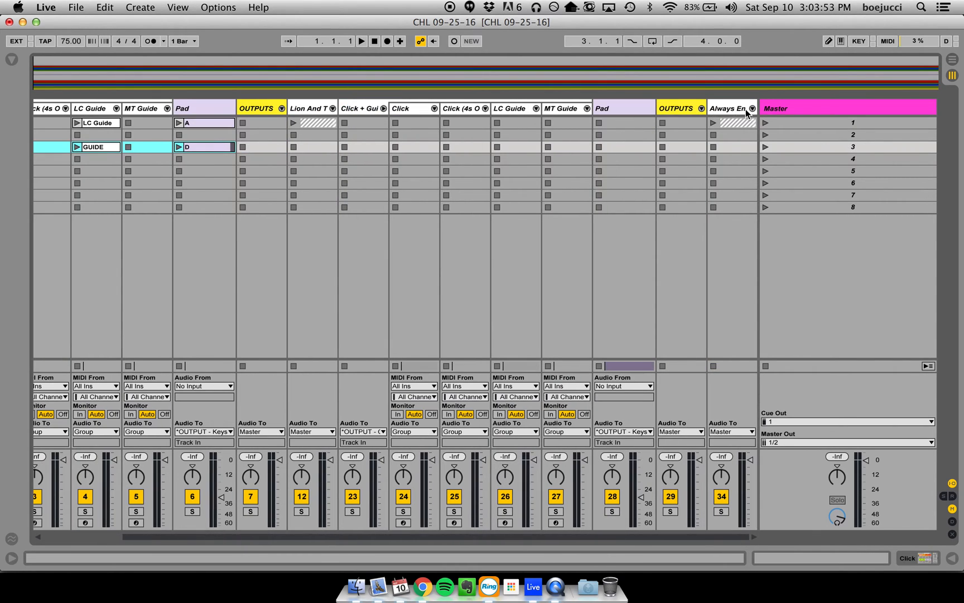
key(super+z)
- Move the imported 4/4, GUIDE, D and Always Enough group clips to scene 3, placing the click, guide and pad clips on the template's tracks
click(425, 127)
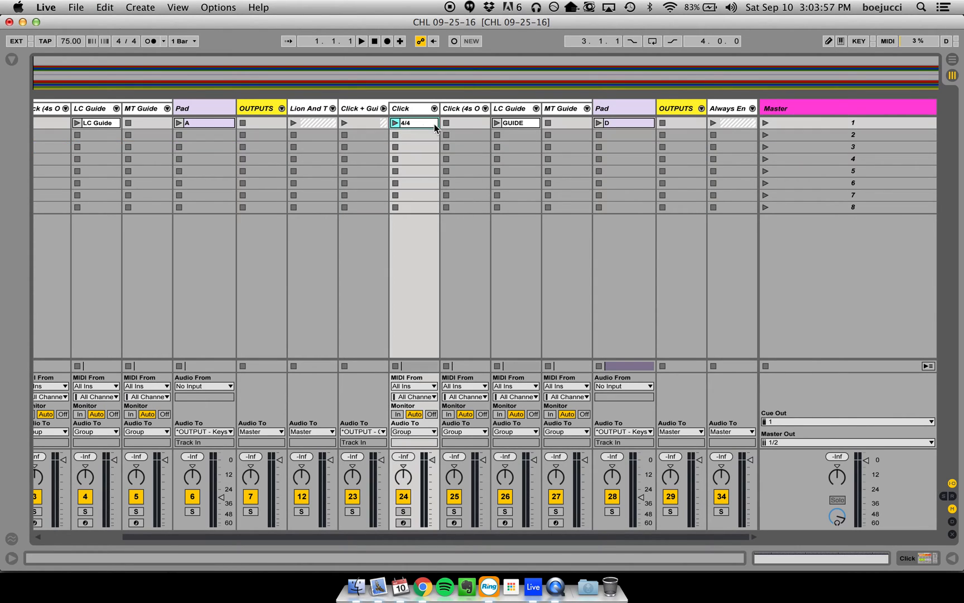
shift+click(727, 124)
drag(425, 122, 89, 150)
click(611, 147)
shift+click(444, 145)
- Delete the duplicate Click + Guide, Pad and OUTPUTS tracks imported with Always Enough and check the result in both views
click(469, 108)
scroll(469, 109, right, 4)
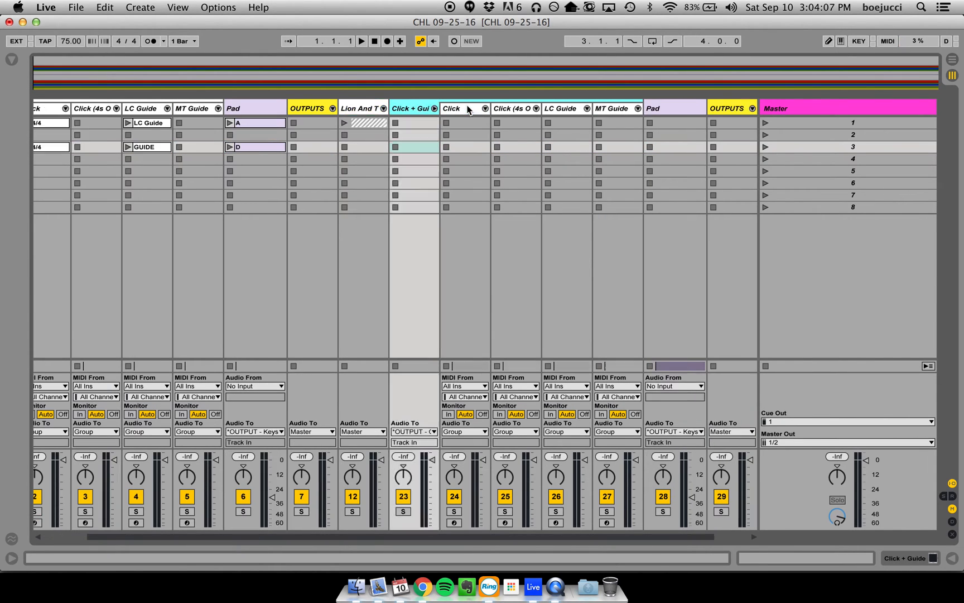
click(679, 108)
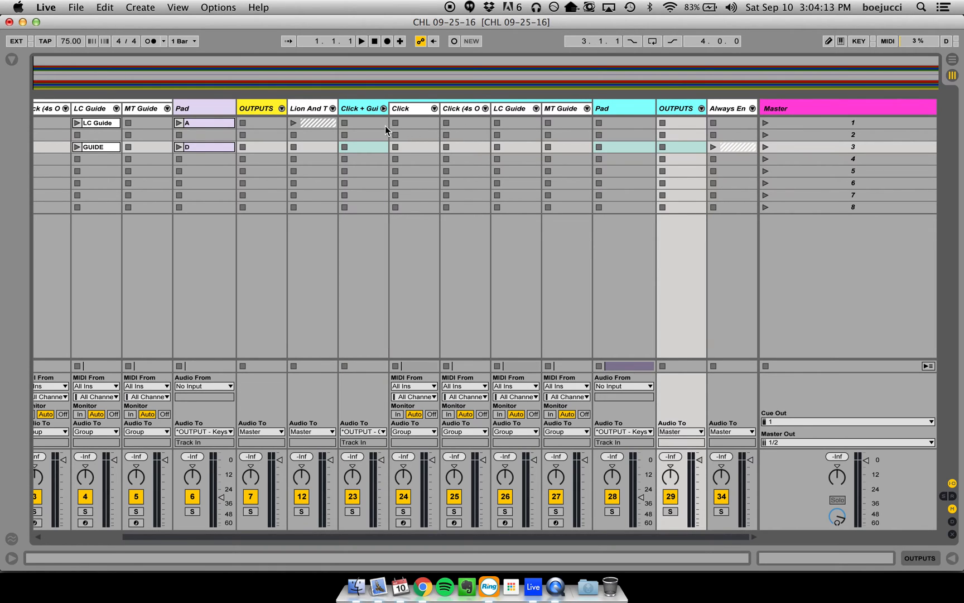
key(Delete)
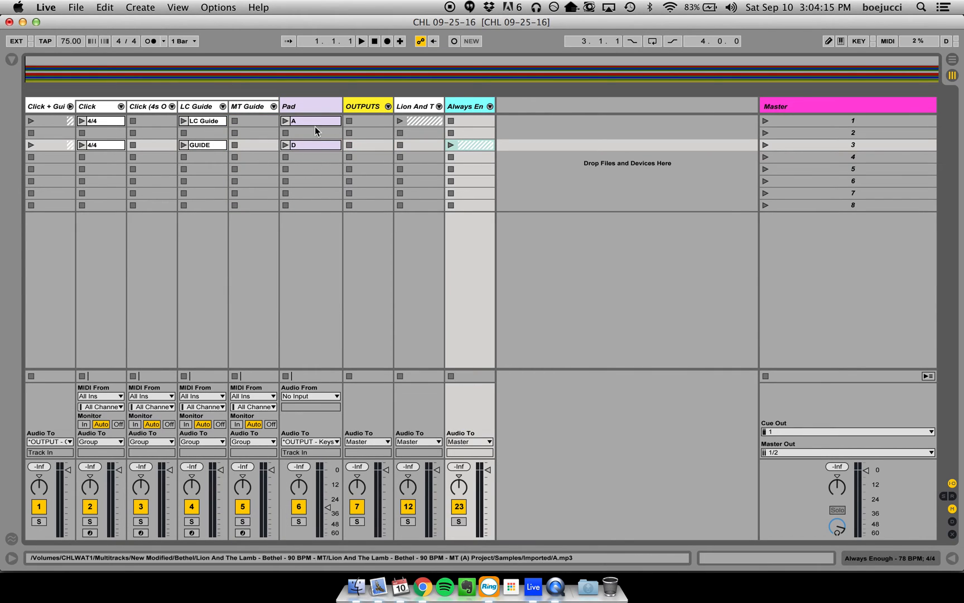
key(Tab)
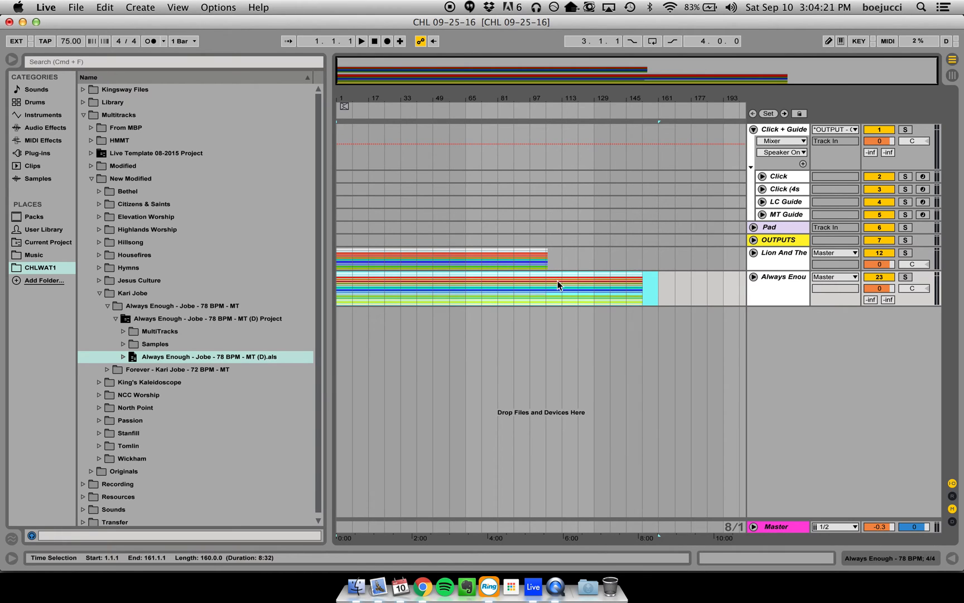
key(Tab)
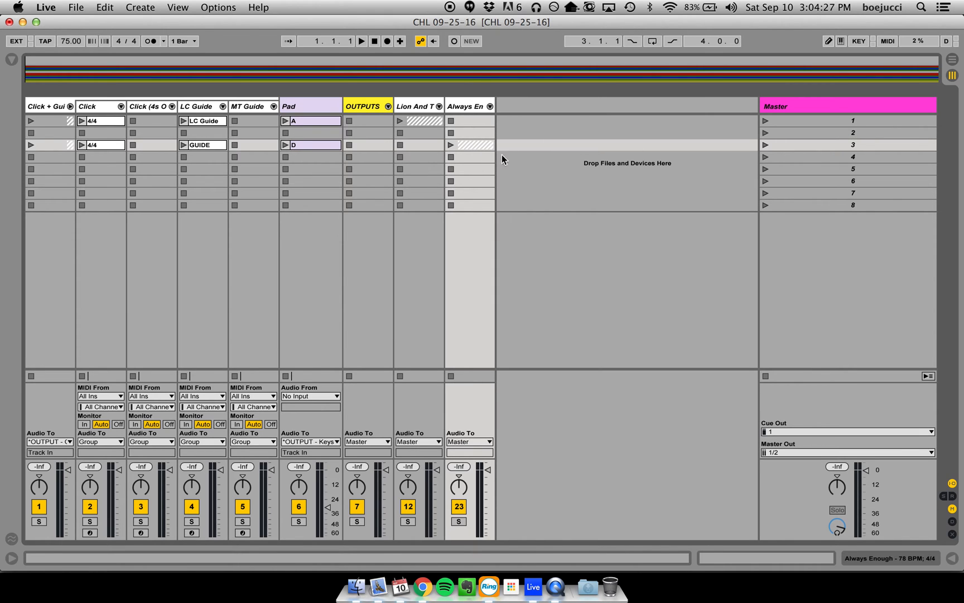
- Check the What To Expect item and Always Enough's song information in Chrome's service plan, and return to Live
click(422, 586)
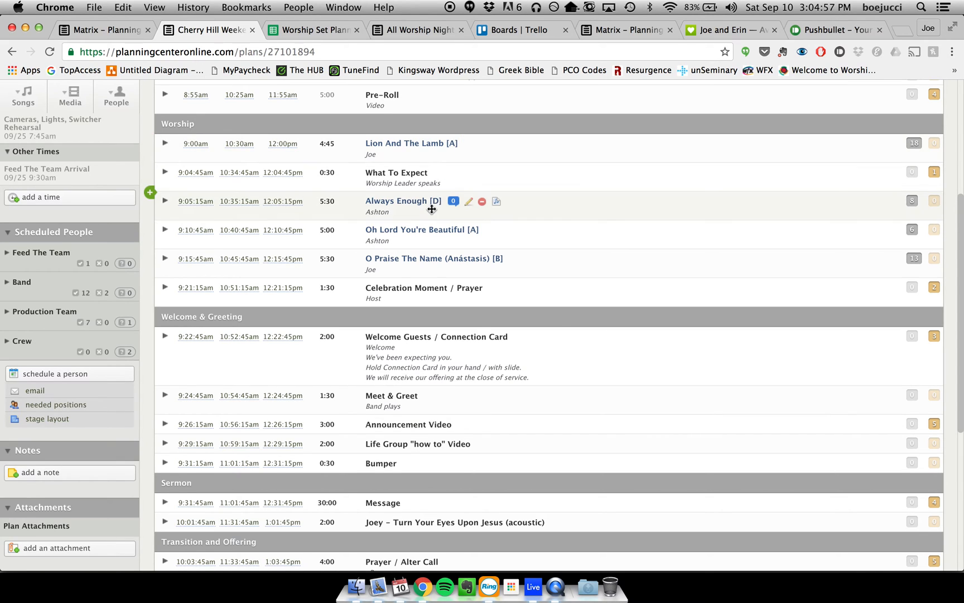
click(164, 202)
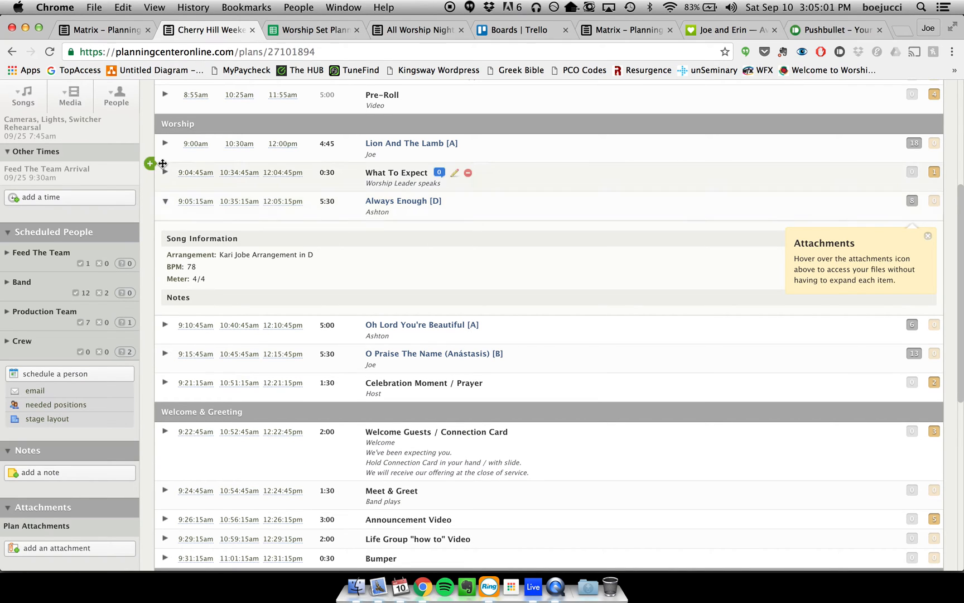
click(165, 143)
click(164, 144)
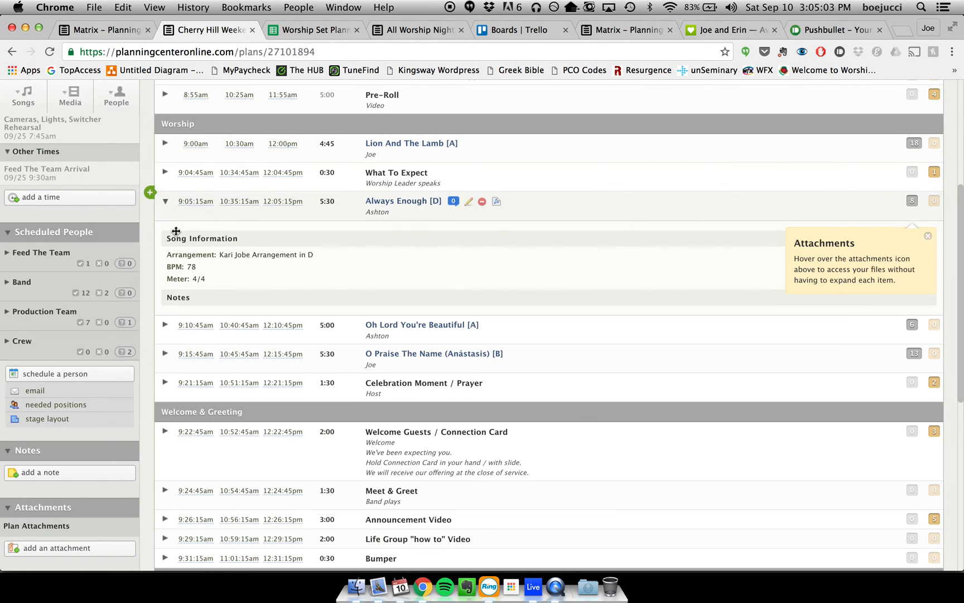
click(166, 202)
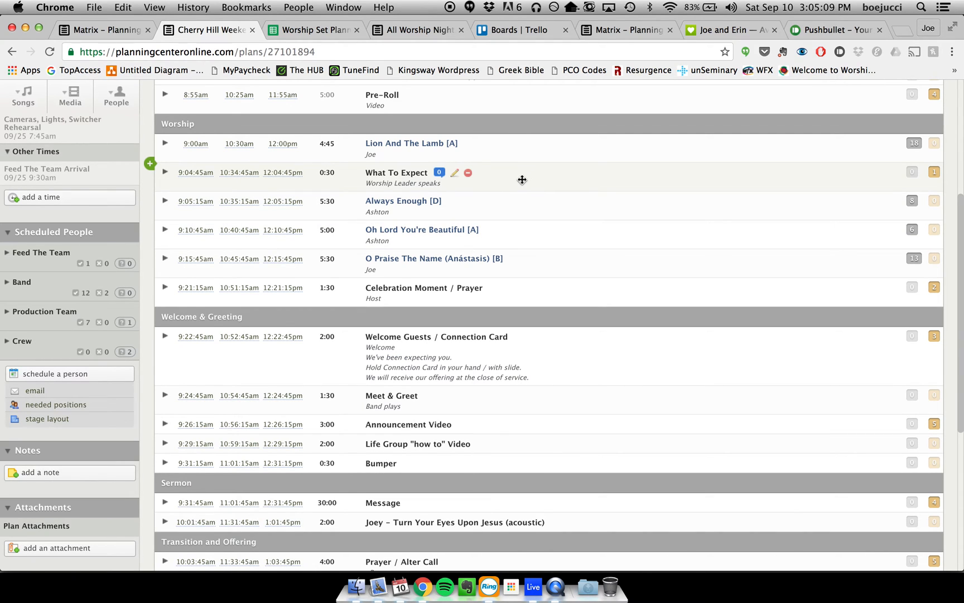
key(super+Tab)
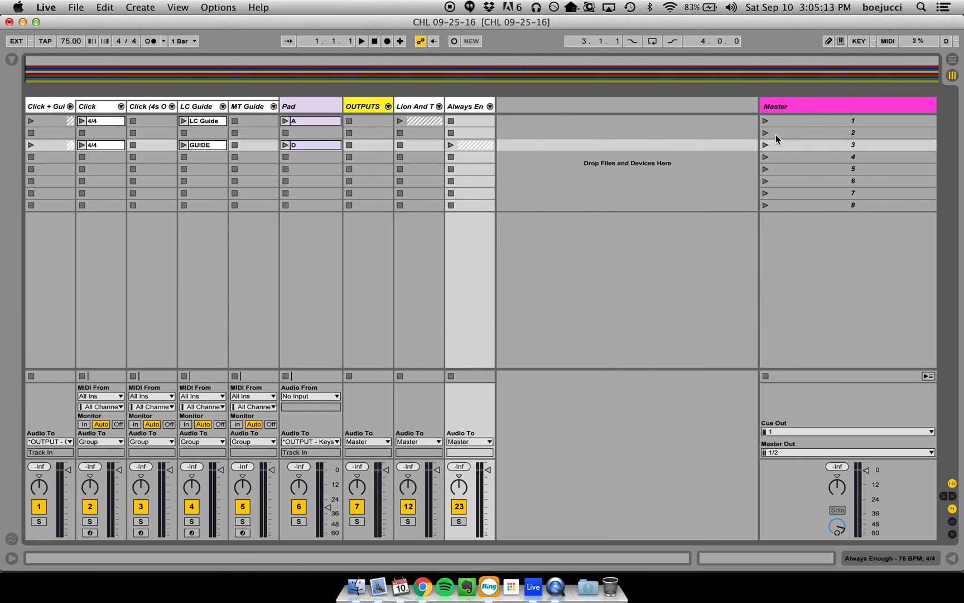
- Rename scene 2 as "2 - What To Expect - 78 BPM; 4/4"
click(825, 135)
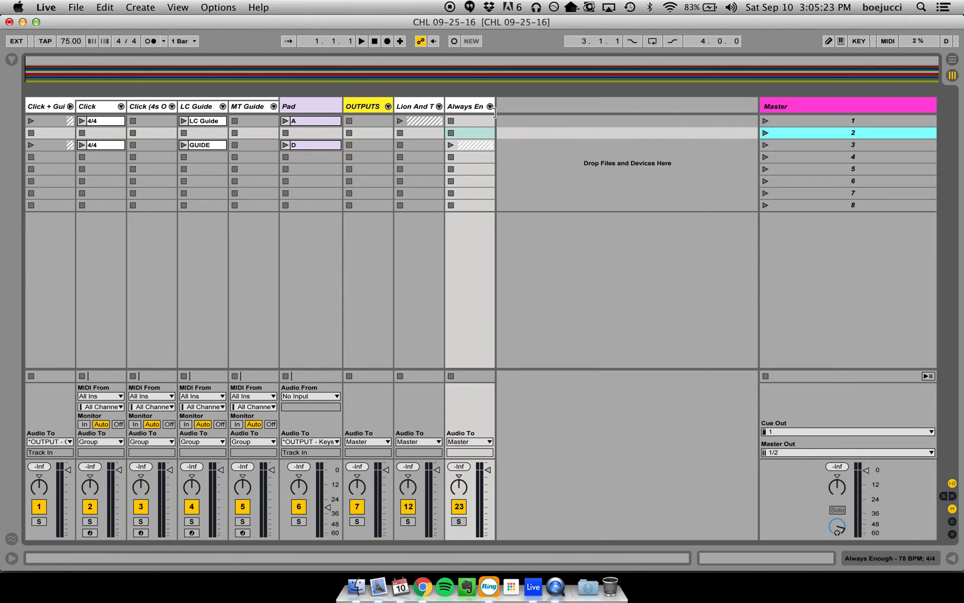
right_click(854, 134)
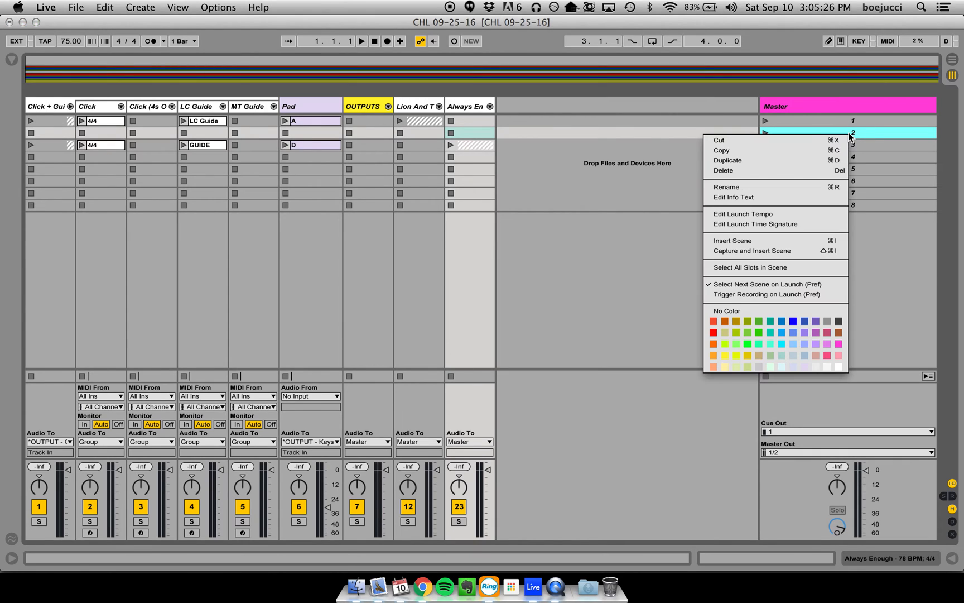
click(764, 189)
key(Right)
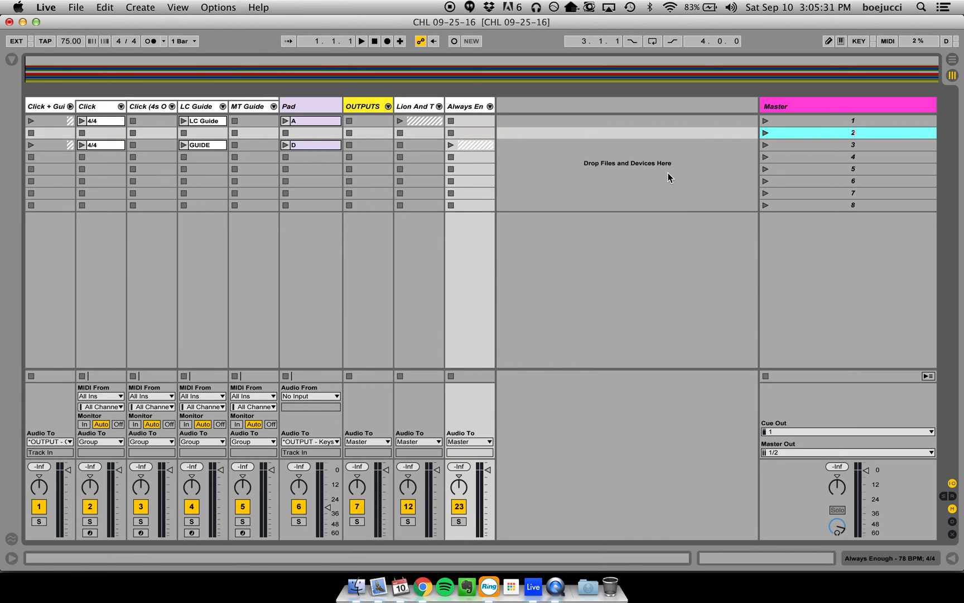
text(- What To Expect - 78 BPM; 4/4)
key(Return)
- Extend the end of scene 3's D pad clip to 19.28.77 and copy the clip to scene 2 of the Pad track
double_click(321, 145)
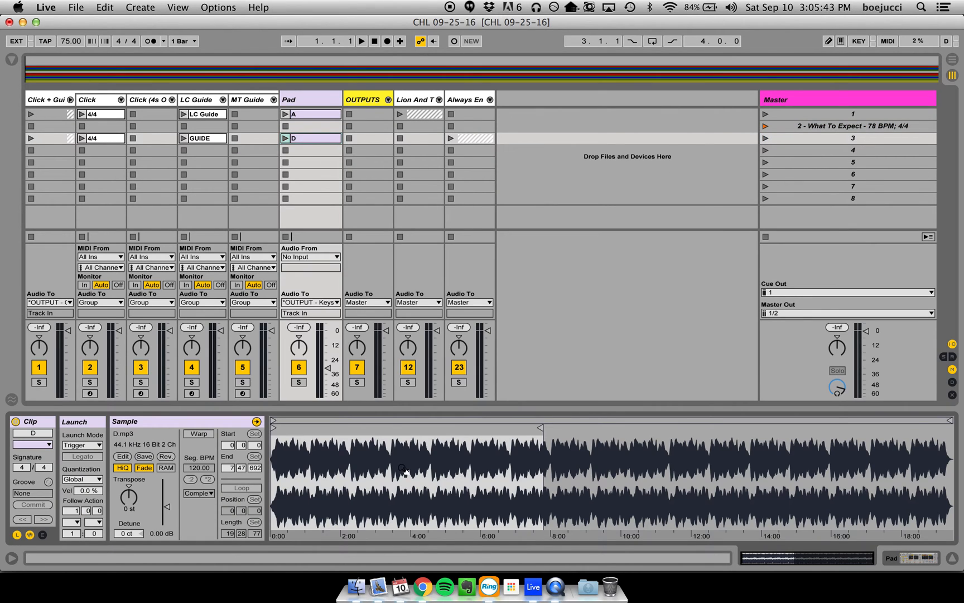
mouse_move(538, 425)
mouse_down()
mouse_move(921, 425)
mouse_move(949, 435)
mouse_up()
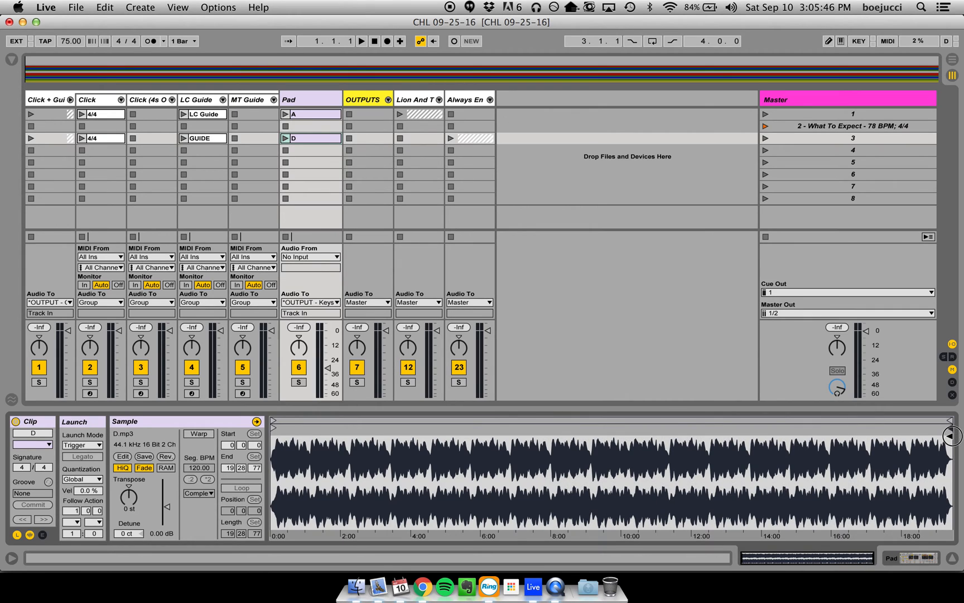
click(952, 558)
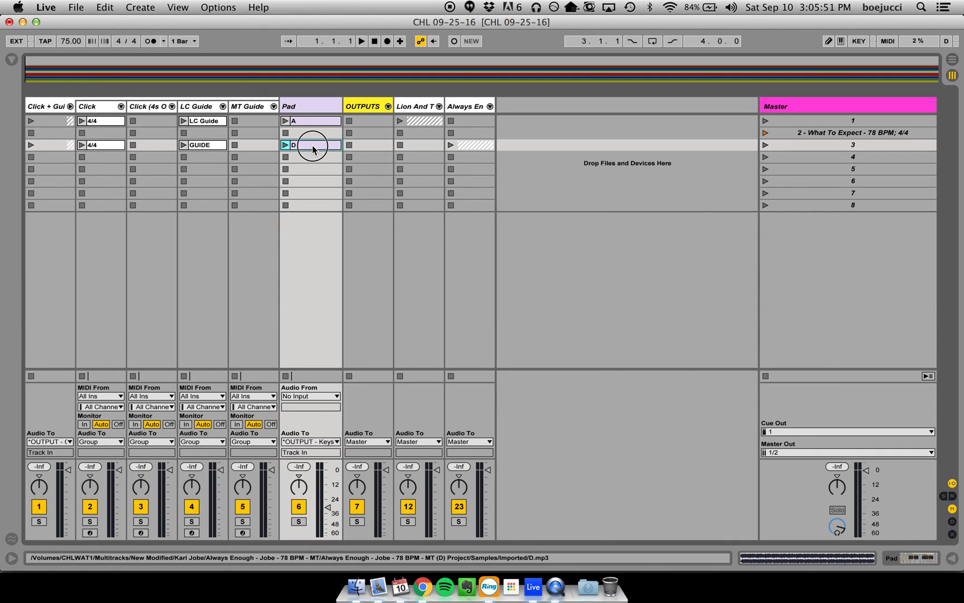
drag(313, 137, 313, 135)
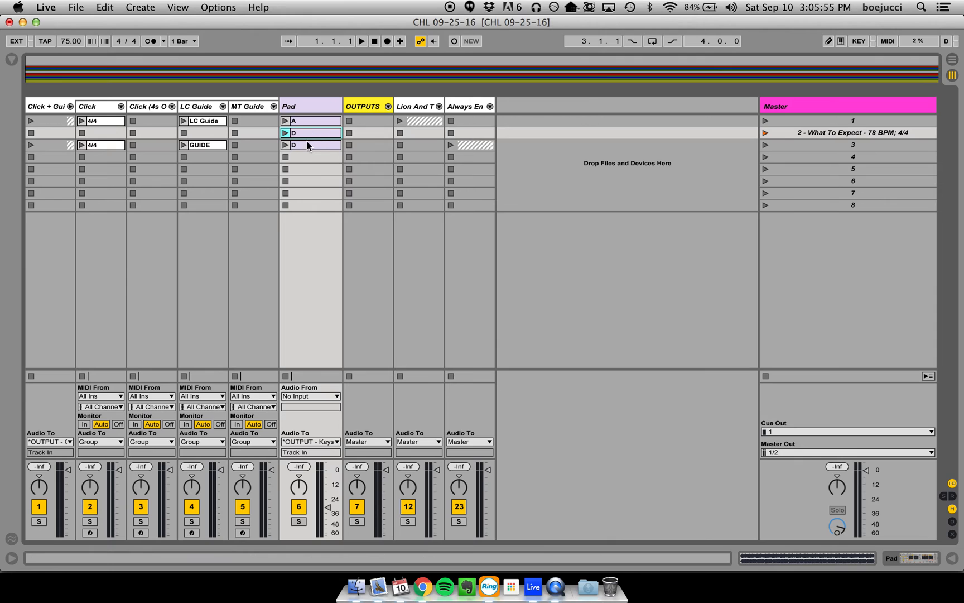
- Examine the notes of scene 1's 4/4 click clip and the Click track's Foundations 2.0 device, and select the clip
double_click(120, 121)
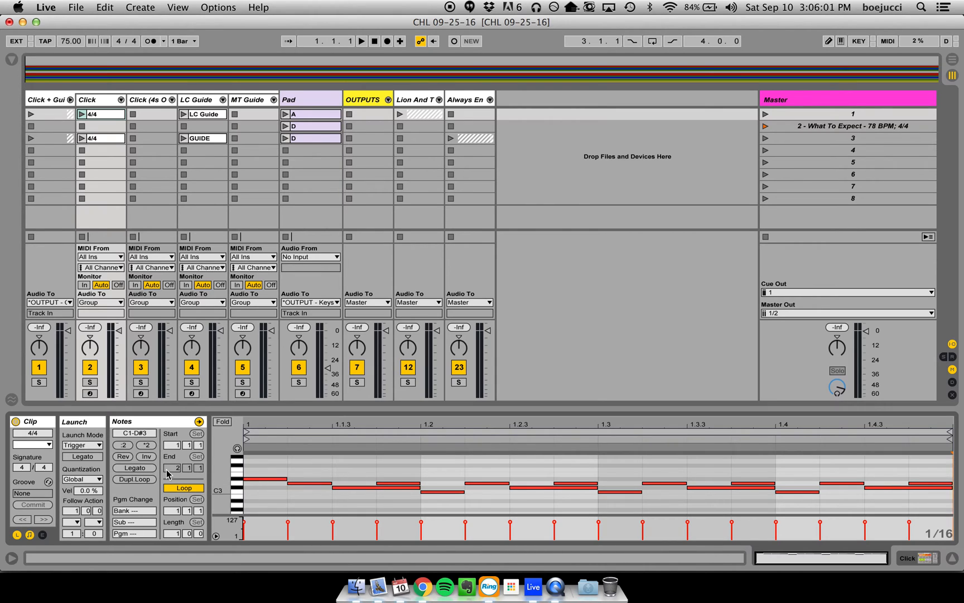
click(104, 103)
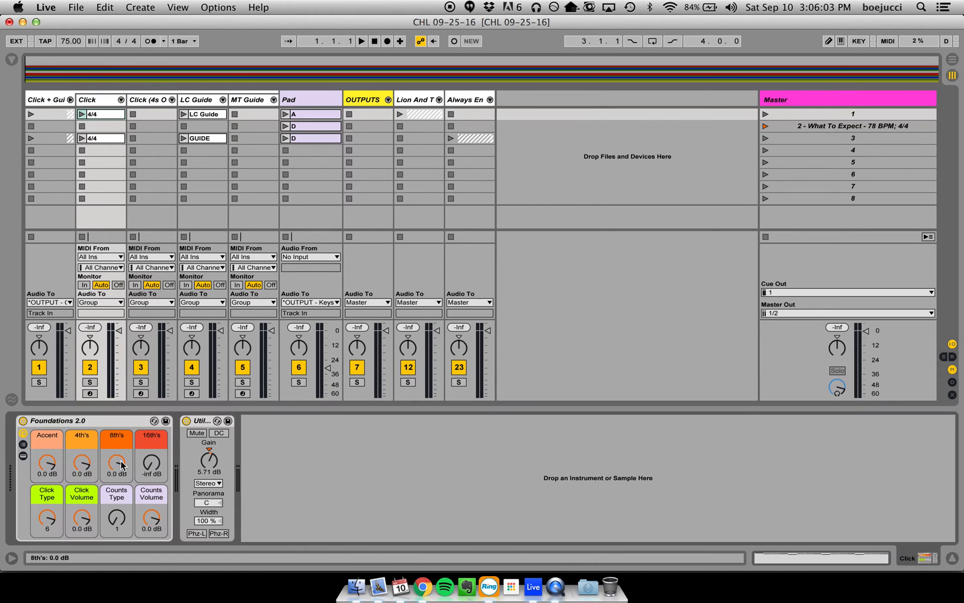
click(112, 115)
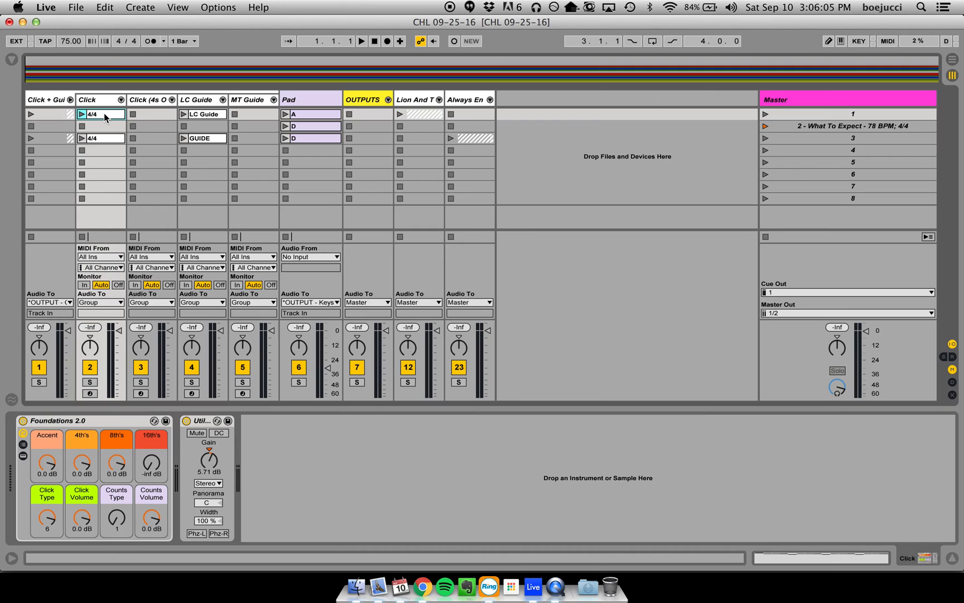
- Copy scene 1's 4/4 click clip to scene 2 of the Click track, hide the device view, and play scene 2 to test it
drag(104, 114, 104, 124)
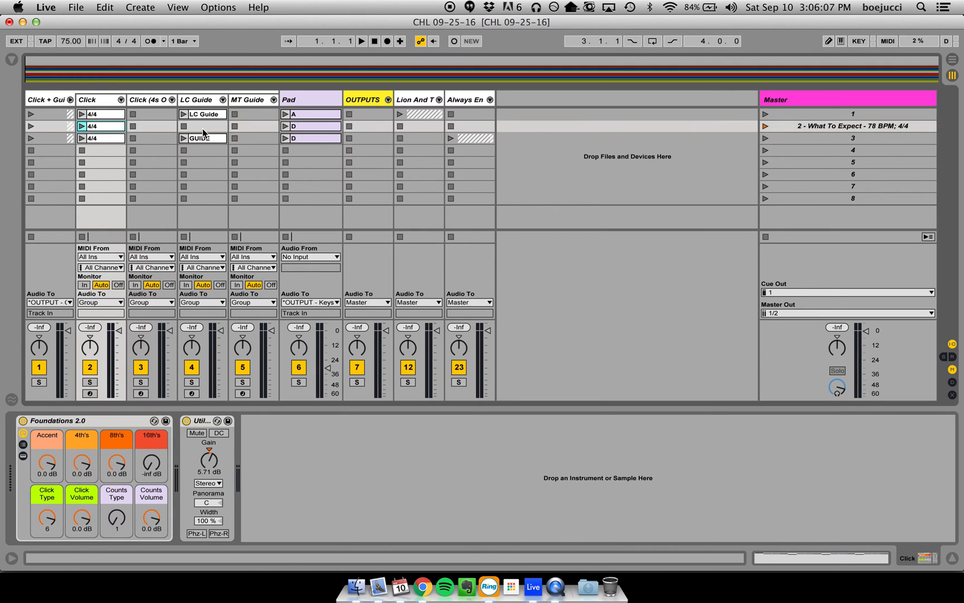
click(952, 557)
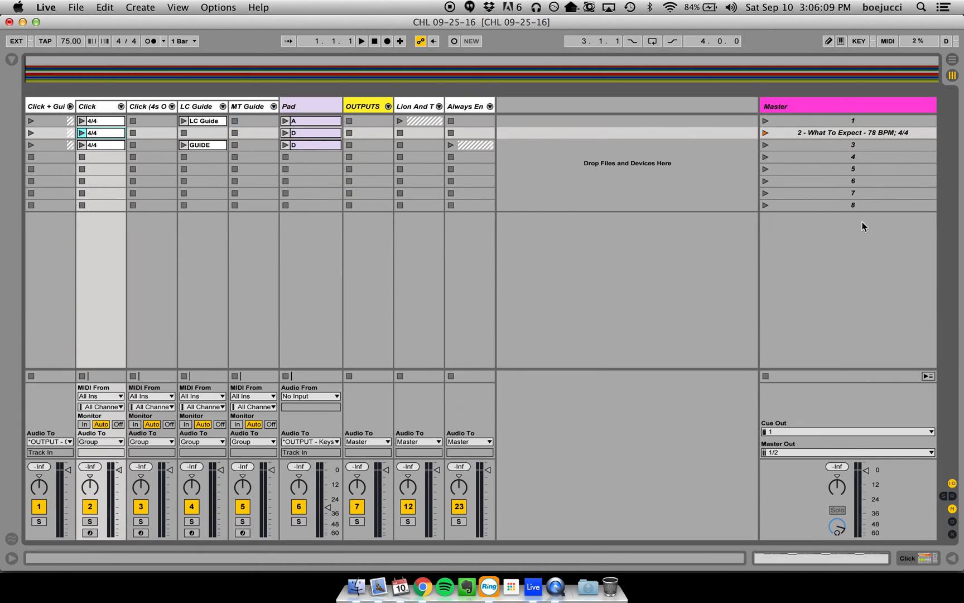
click(764, 132)
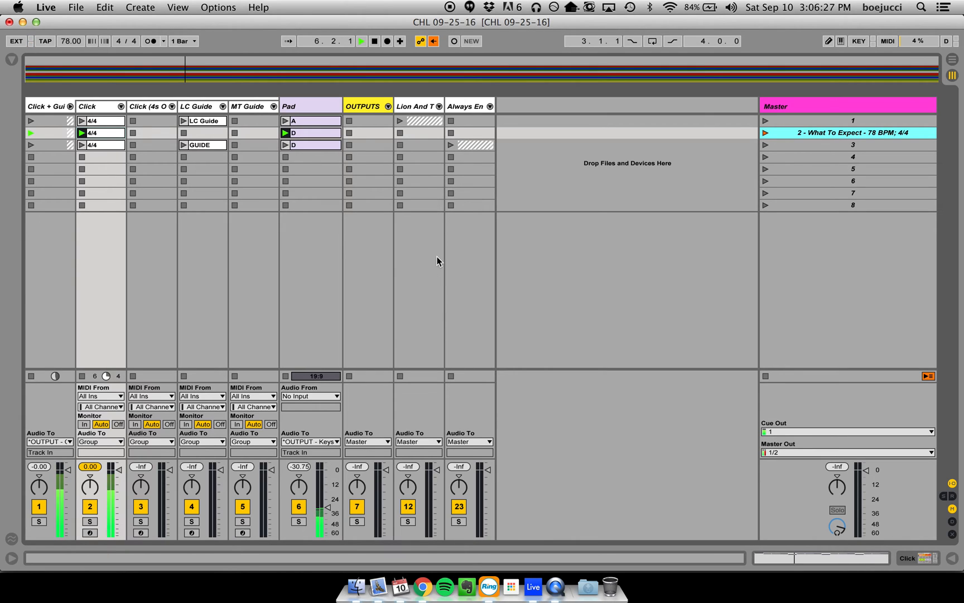
key(space)
click(628, 128)
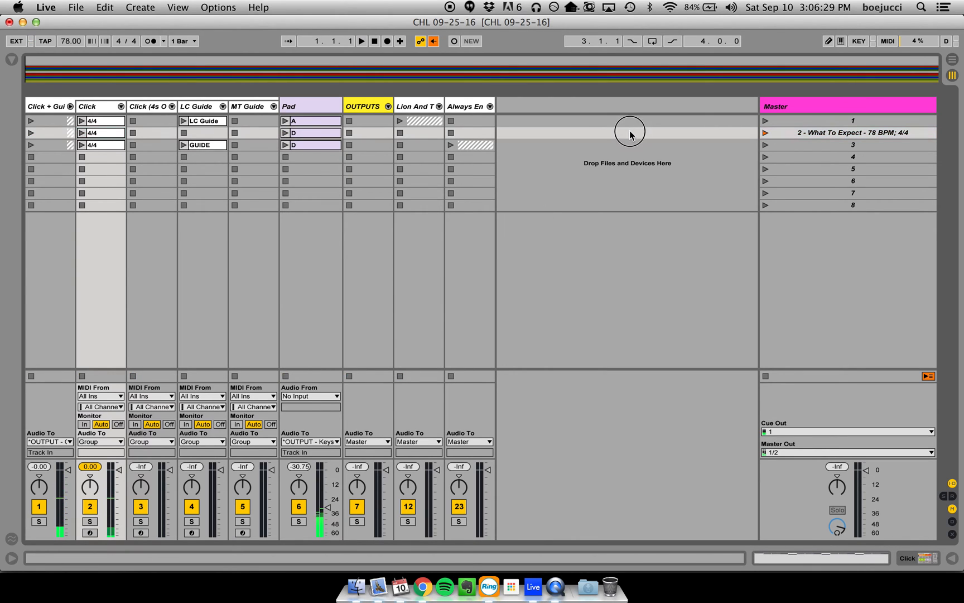
click(628, 122)
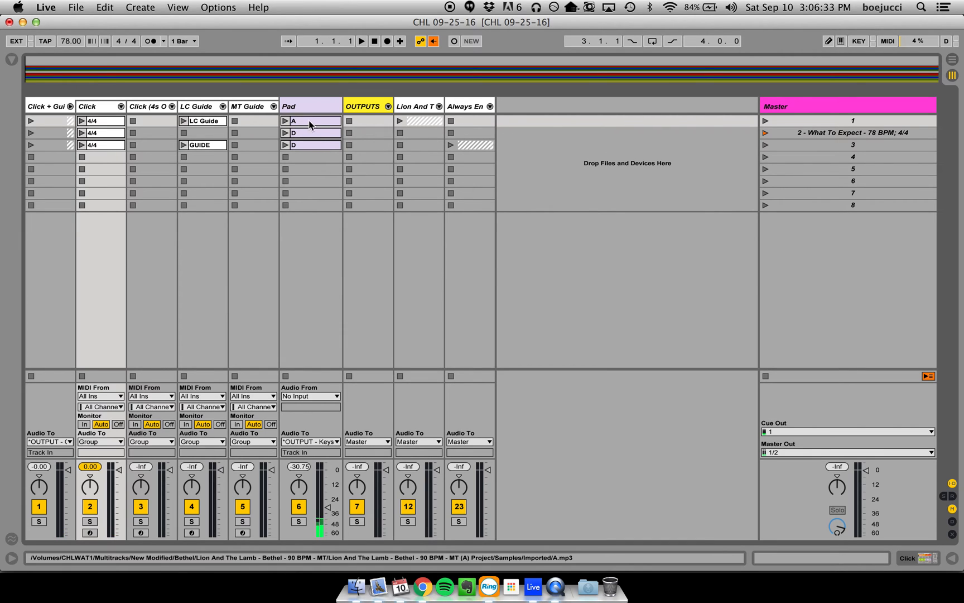
click(713, 130)
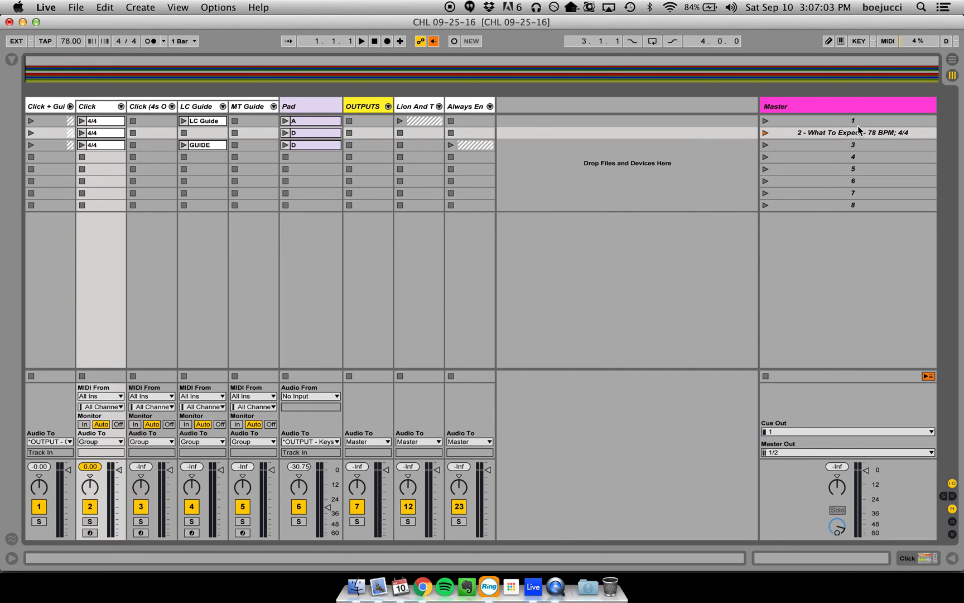
- Rename scene 1 as "1 - Lion And The Lamb - 90 BPM; 4/4", reusing the name of the song's group track
click(417, 106)
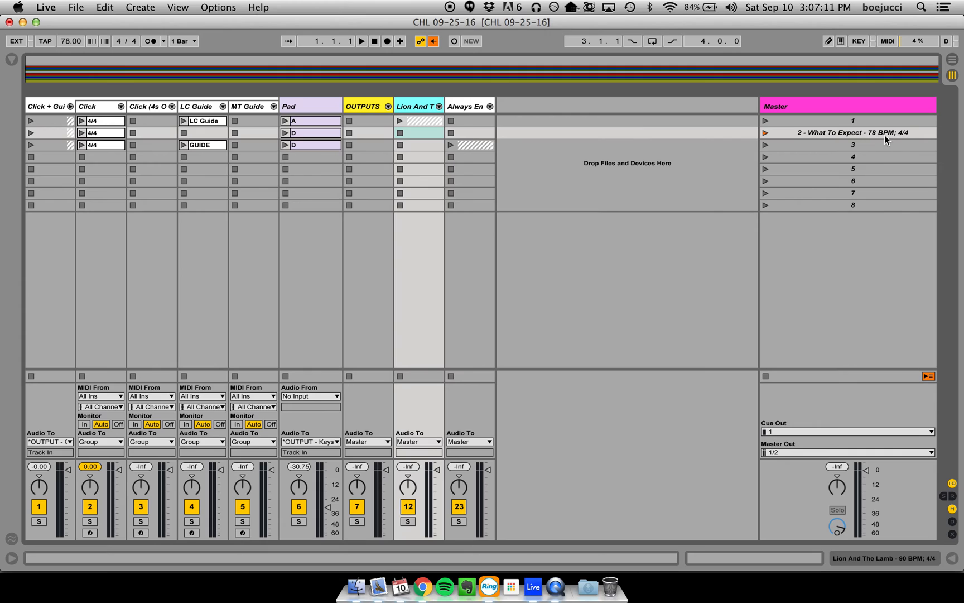
right_click(426, 106)
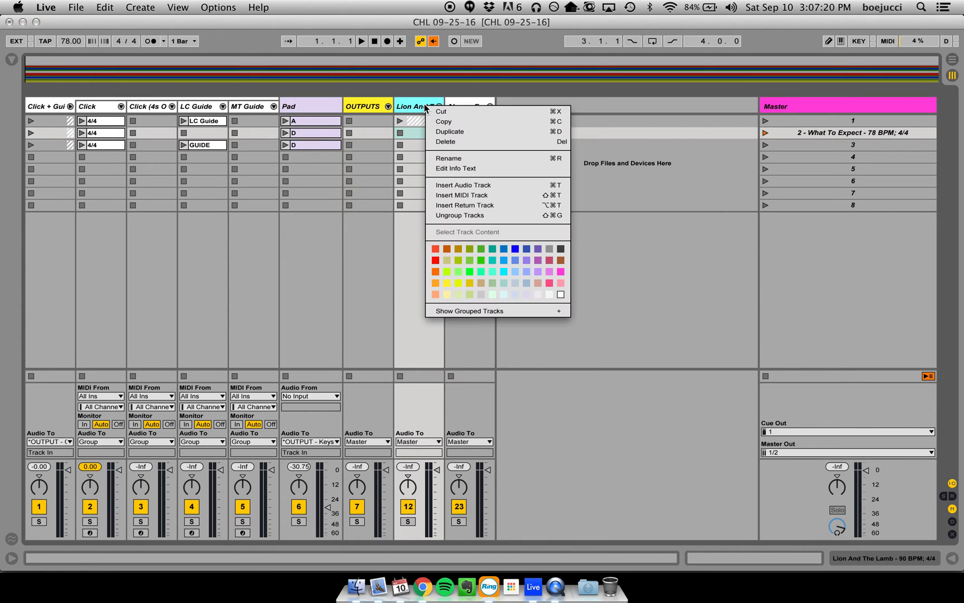
click(479, 158)
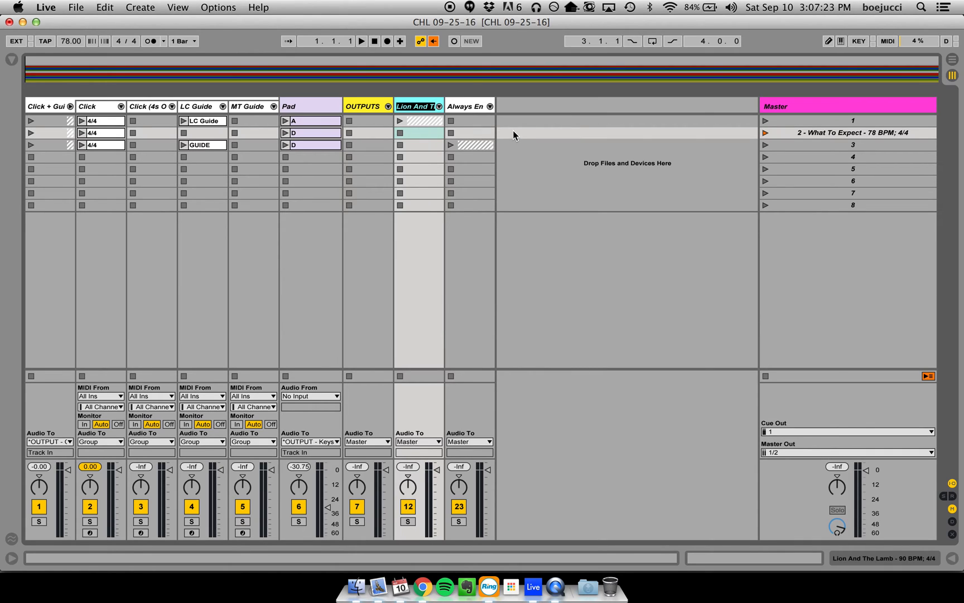
key(super+c)
key(Return)
click(869, 117)
key(super+r)
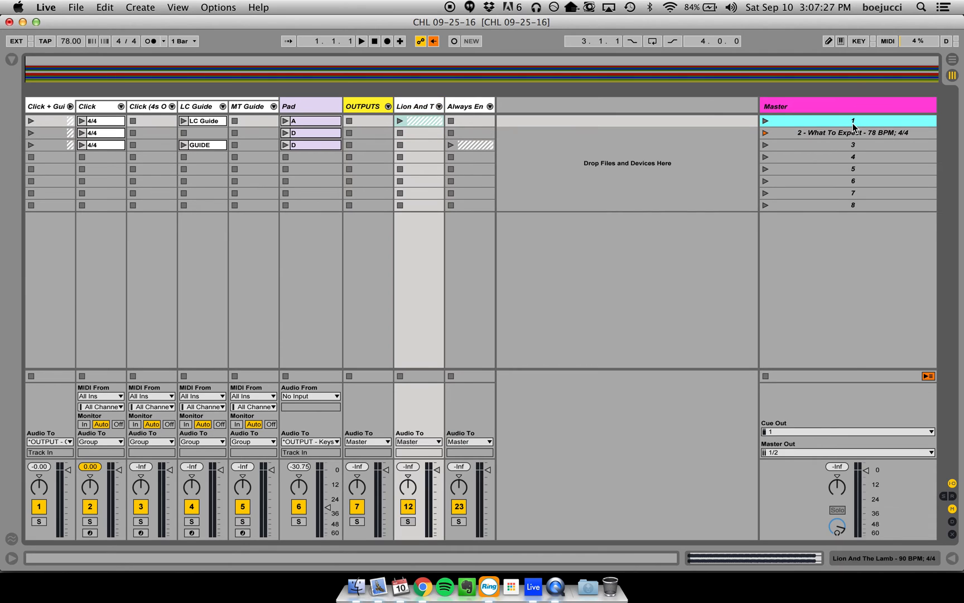
key(Right)
text(-)
key(super+v)
key(Return)
- Rename scene 3 as "3 - Always Enough - 78 BPM; 4/4", reusing the name of the song's group track
click(462, 105)
key(super+r)
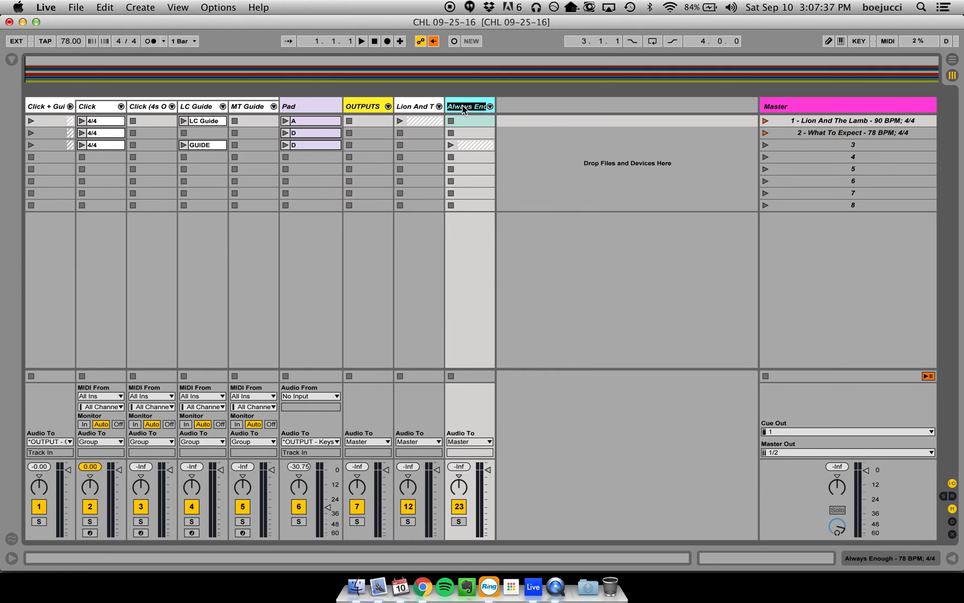
click(820, 146)
key(super+r)
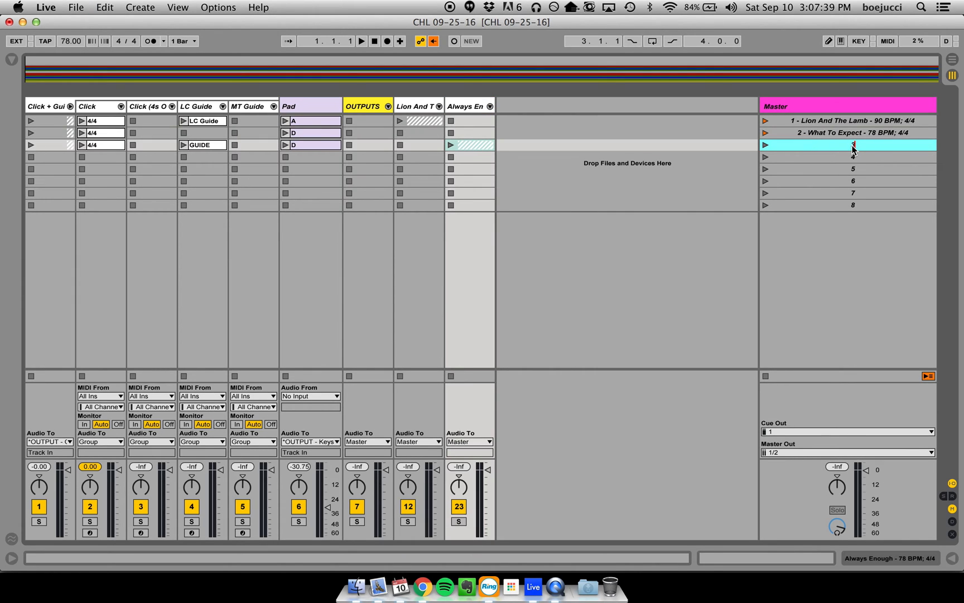
text(-)
key(super+v)
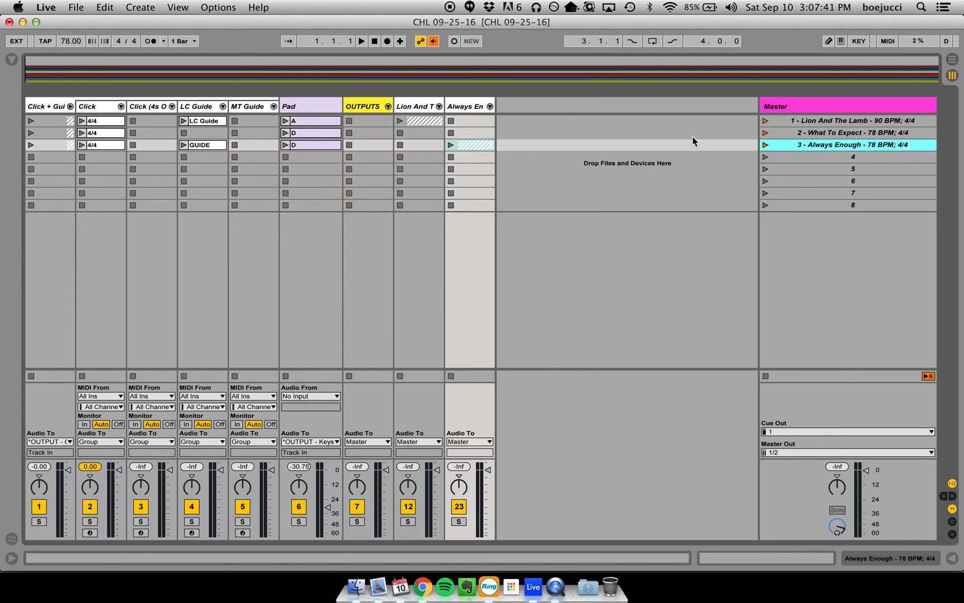
key(Return)
- Play scenes 1, 2 and 3 one after another to check their transitions, and stop playback
click(765, 121)
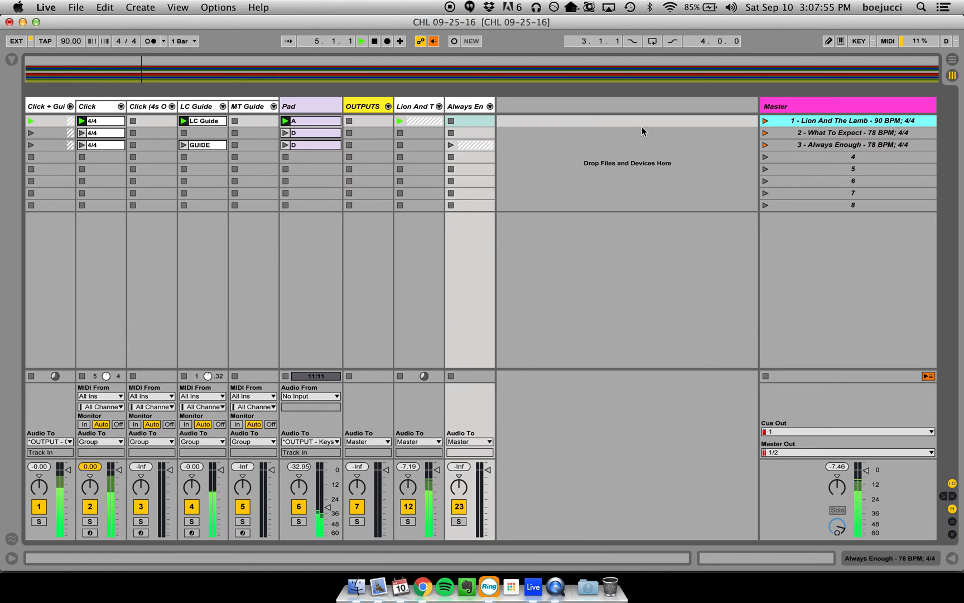
key(Down)
key(Return)
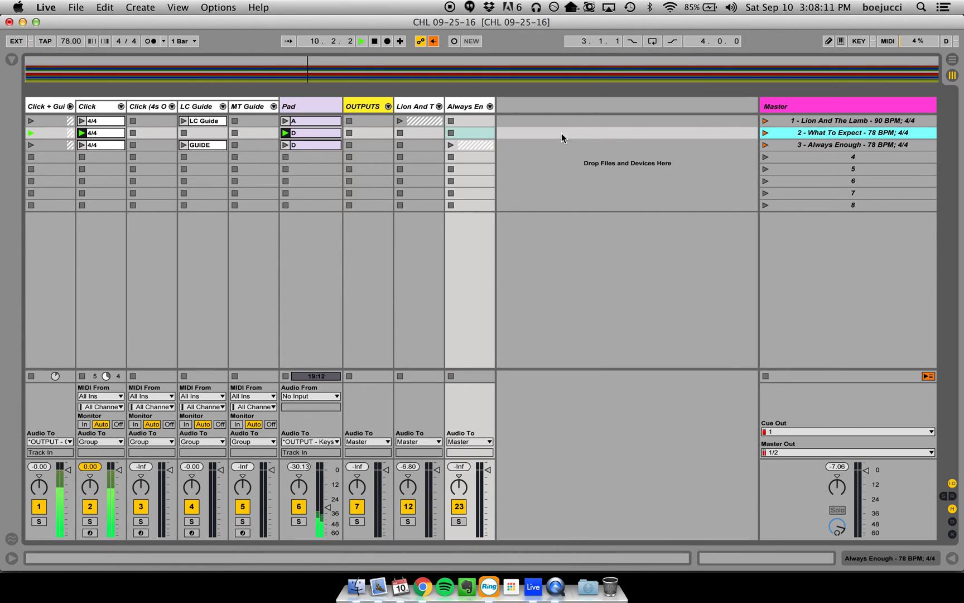
key(Down)
key(Return)
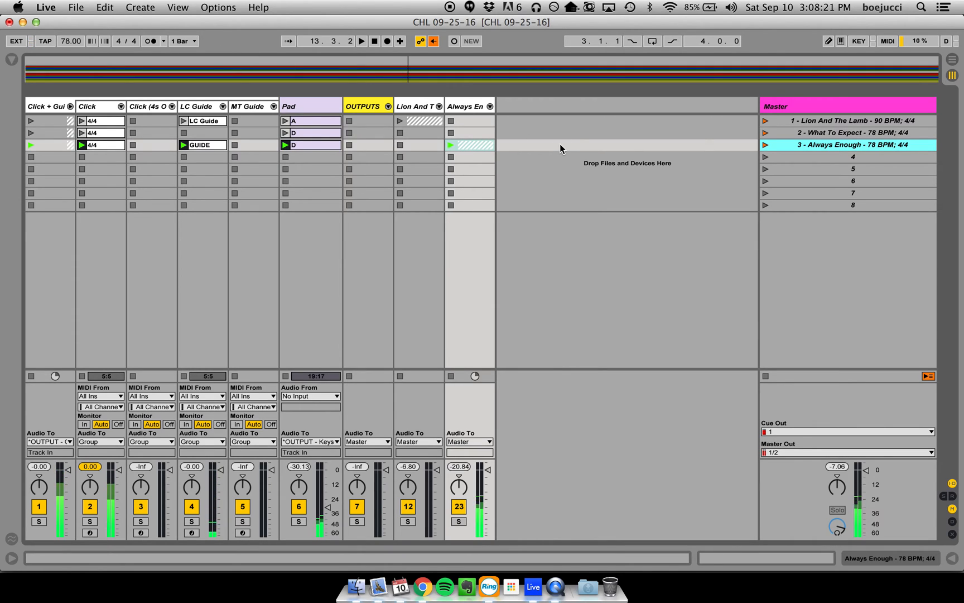
key(space)
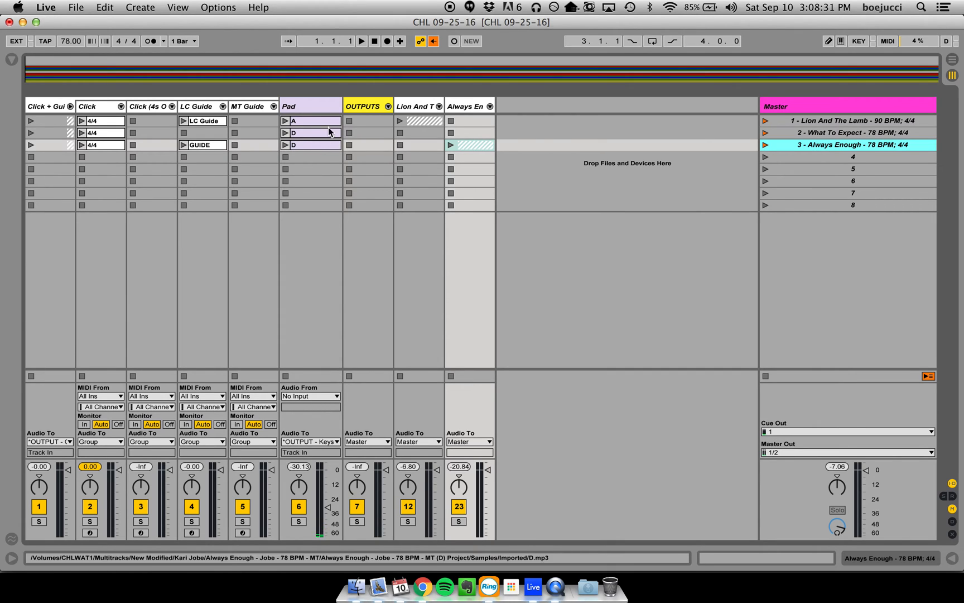
- Check which song follows Always Enough in Chrome's service plan, and return to Live
click(604, 135)
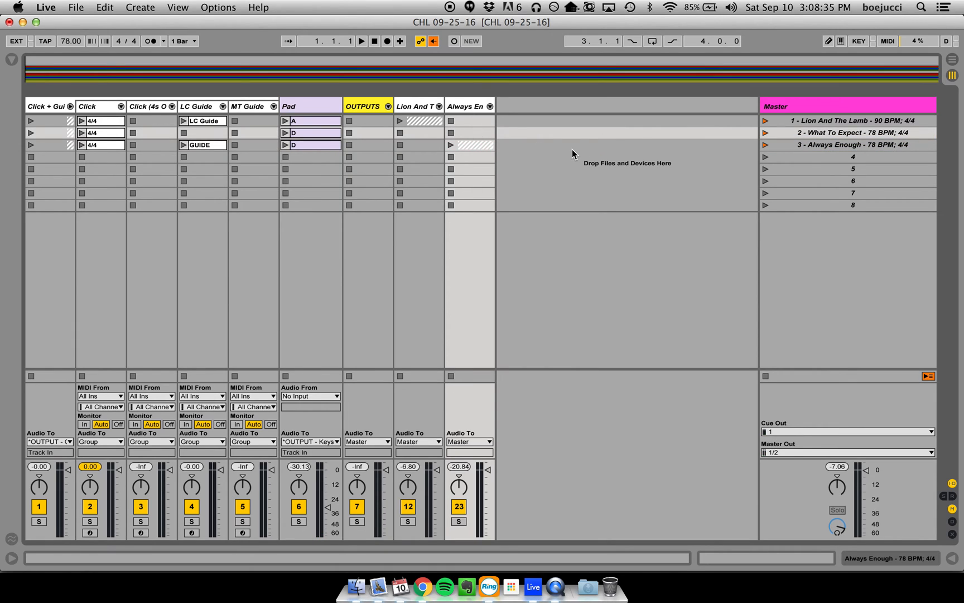
key(super+Tab)
key(super+shift+Tab)
key(super+Tab)
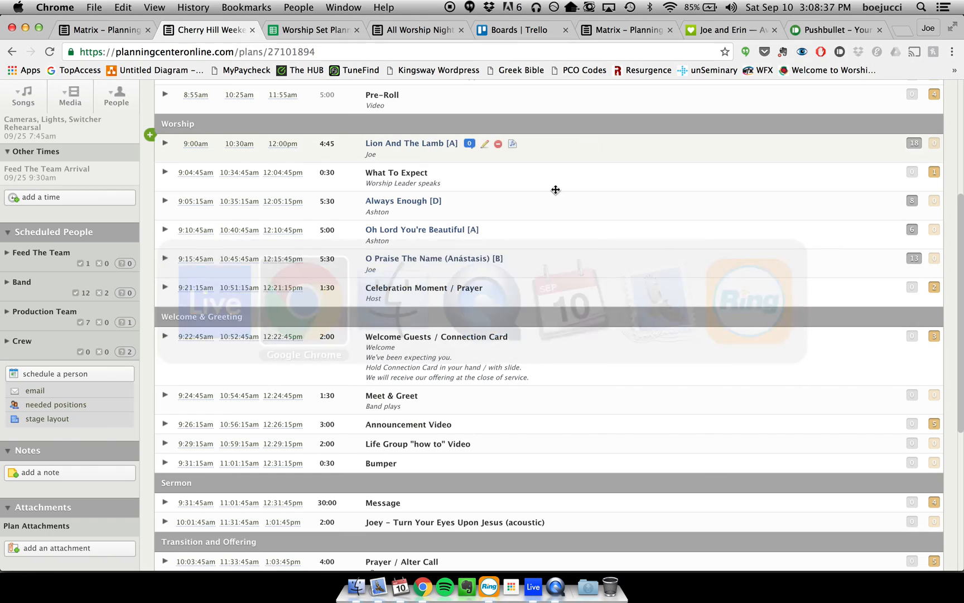
key(super+Tab)
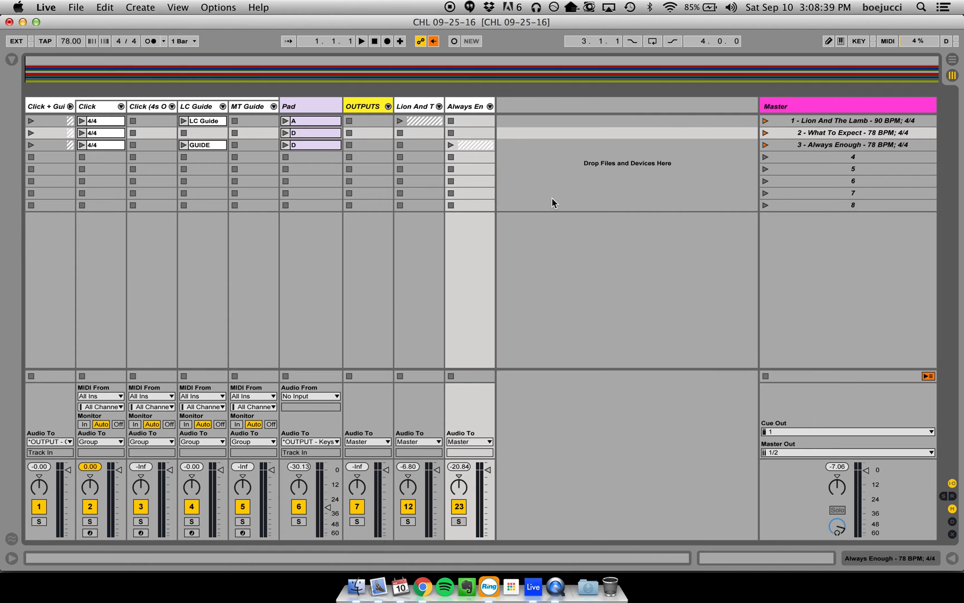
- Import "Oh Lord You're Beautiful - 57 BPM - MT (A).als" from the Jesus Culture folder below the existing tracks in the Arrangement View
key(Tab)
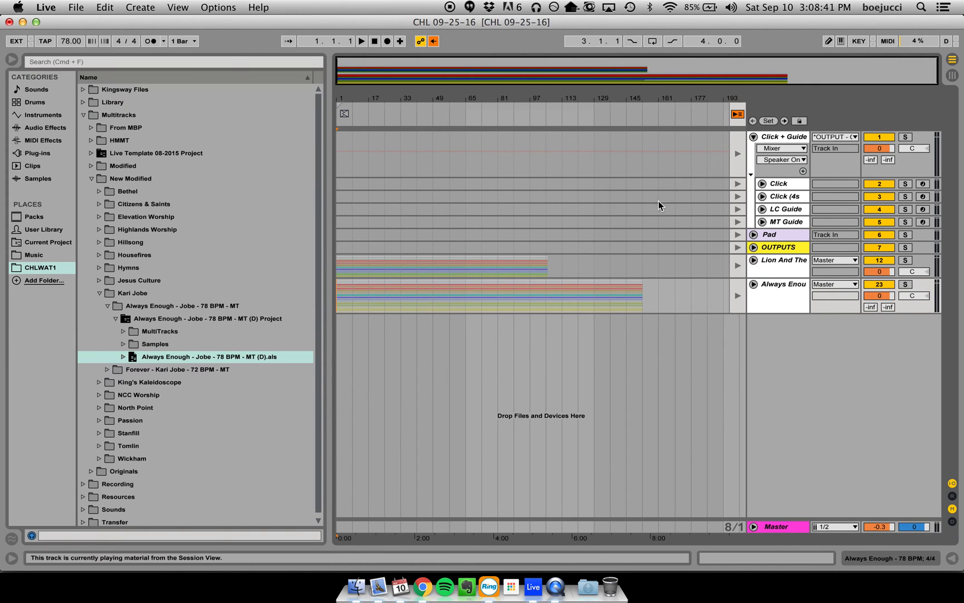
click(738, 115)
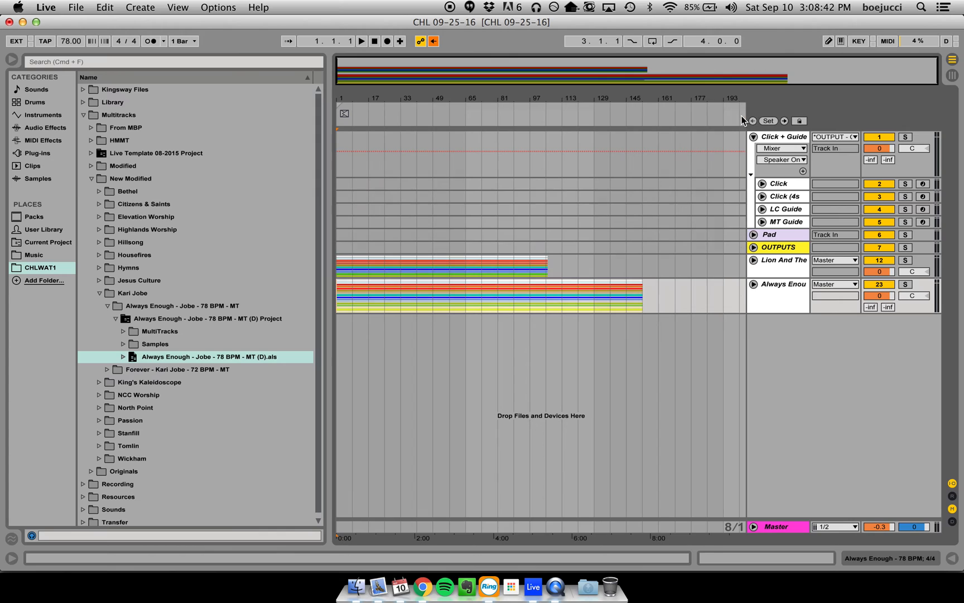
click(99, 293)
click(98, 280)
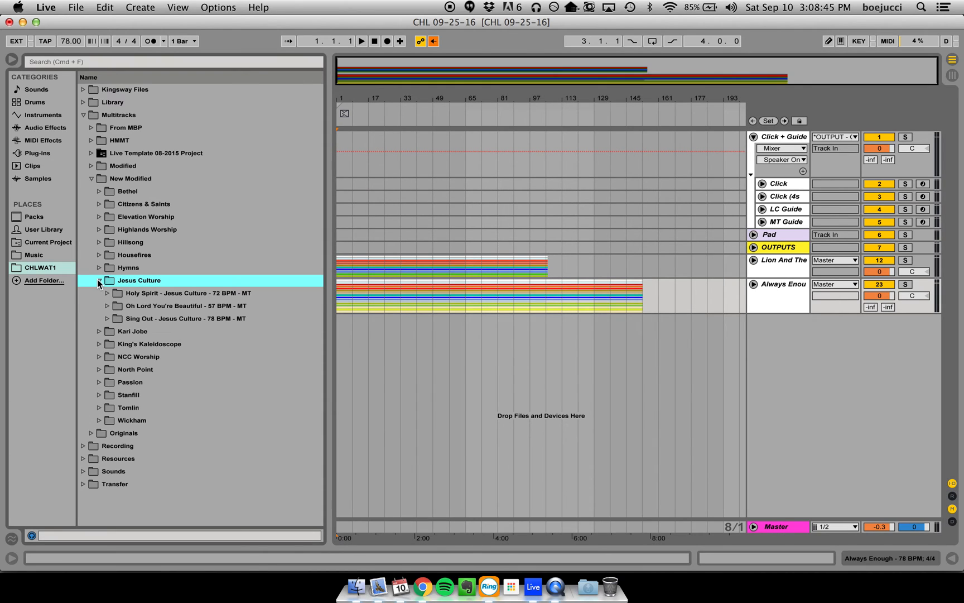
click(106, 306)
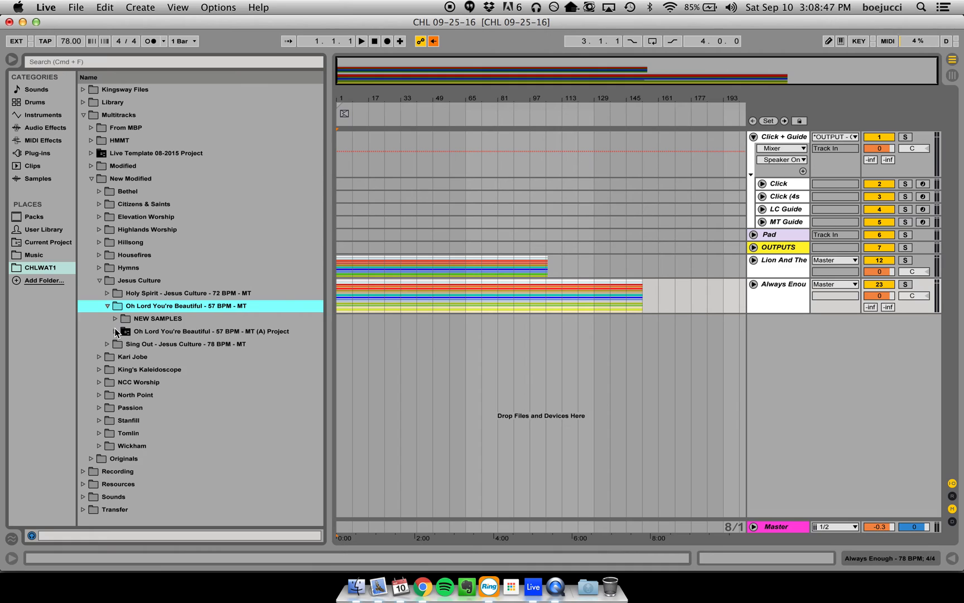
click(115, 330)
drag(130, 371, 344, 354)
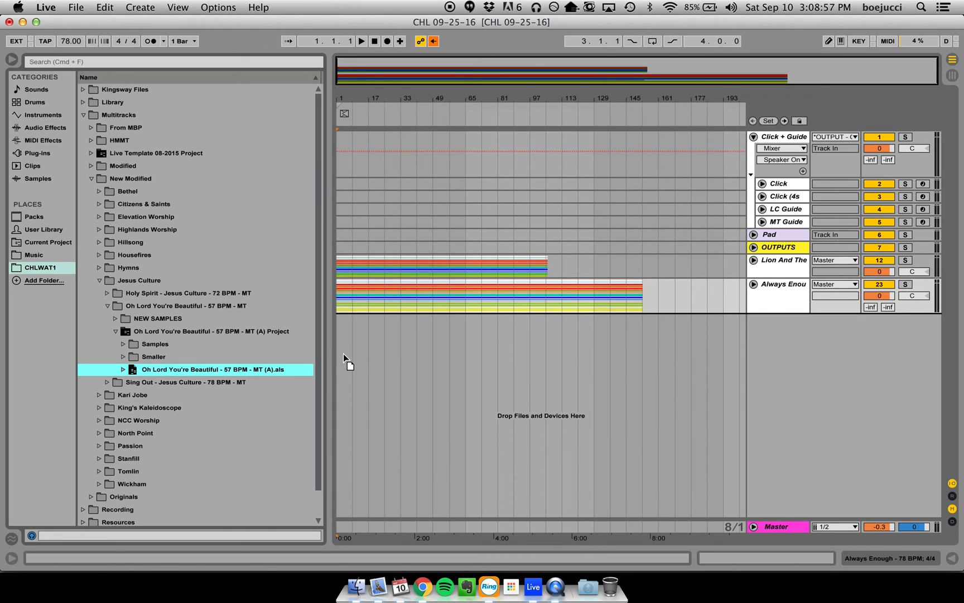
drag(343, 353, 344, 353)
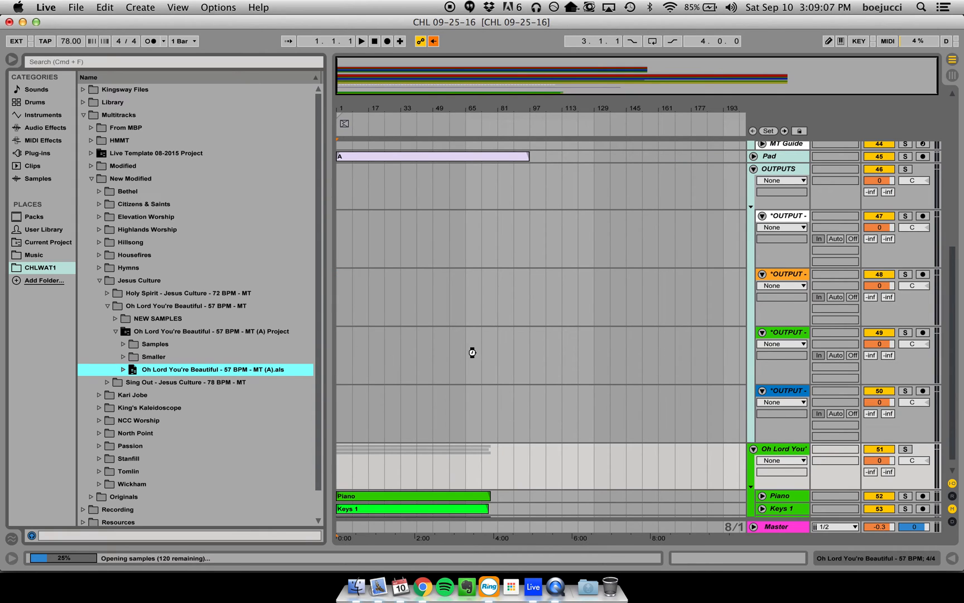
- Fold the imported OUTPUTS and Oh Lord You're Beautiful groups, and transfer the song's arrangement clips to scene 4 in the Session View
click(748, 371)
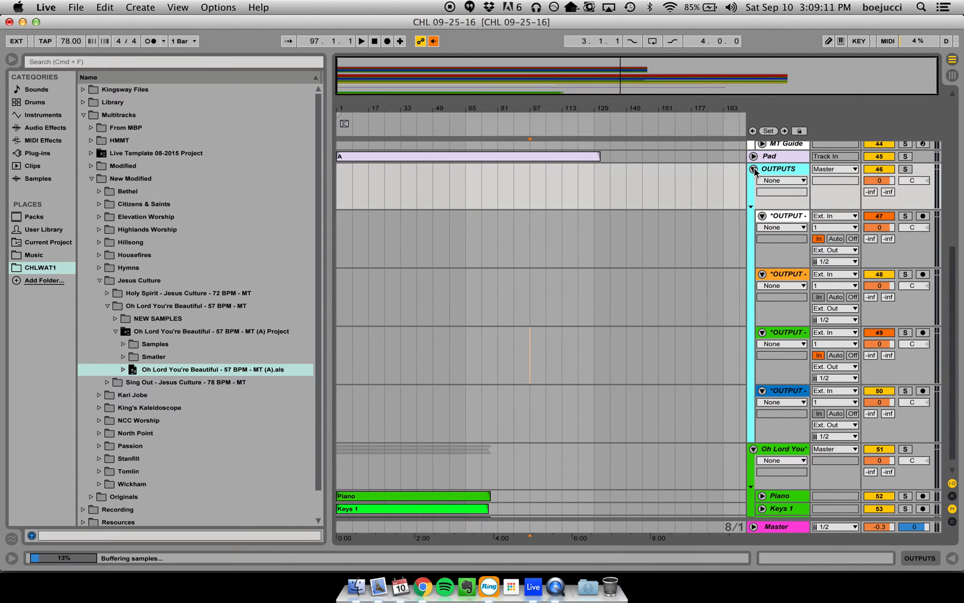
click(753, 169)
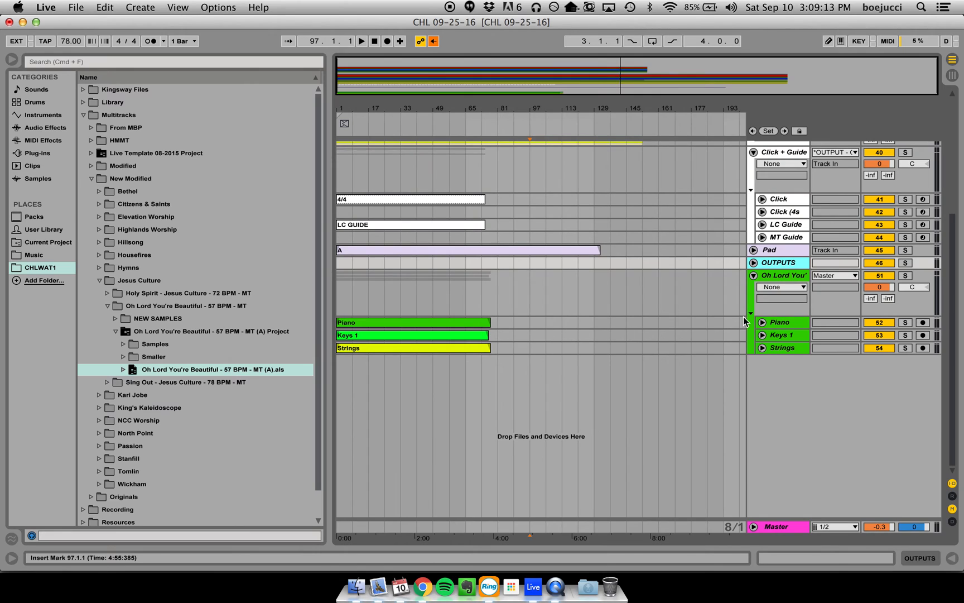
click(750, 313)
drag(627, 453, 583, 161)
key(Tab)
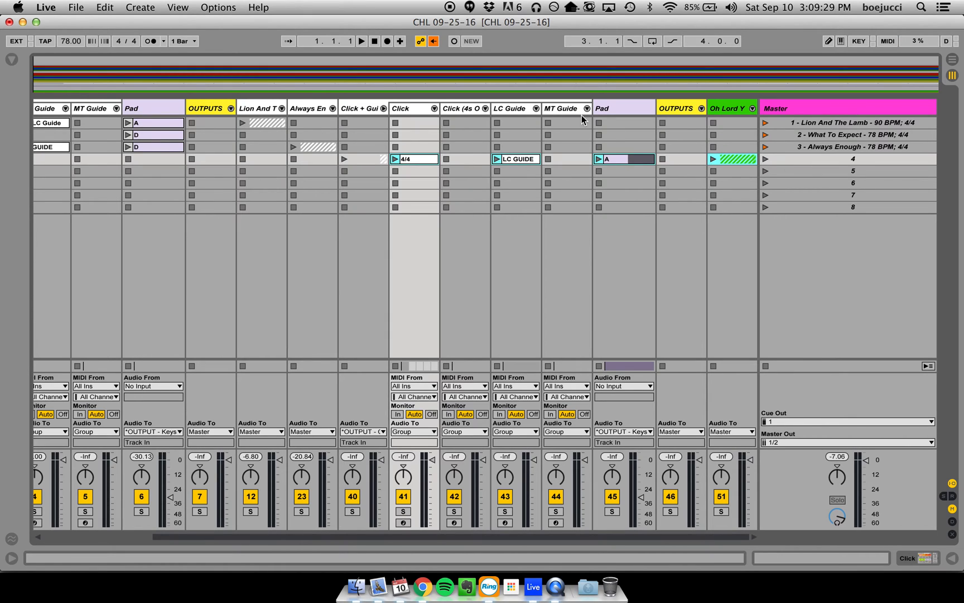
- Move scene 4's imported 4/4, LC GUIDE and A pad clips into the template's Click, LC Guide and Pad tracks
click(424, 159)
shift+click(635, 160)
drag(414, 161, 98, 161)
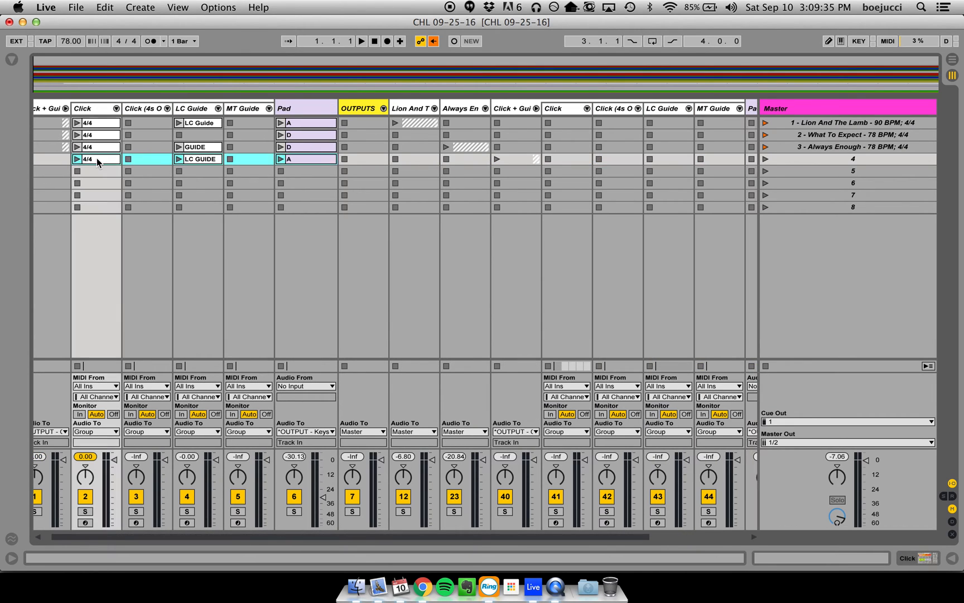
- Delete the imported duplicate Click + Guide, Pad and OUTPUTS tracks beside the Oh Lord You're Beautiful group
click(521, 109)
scroll(521, 110, right, 3)
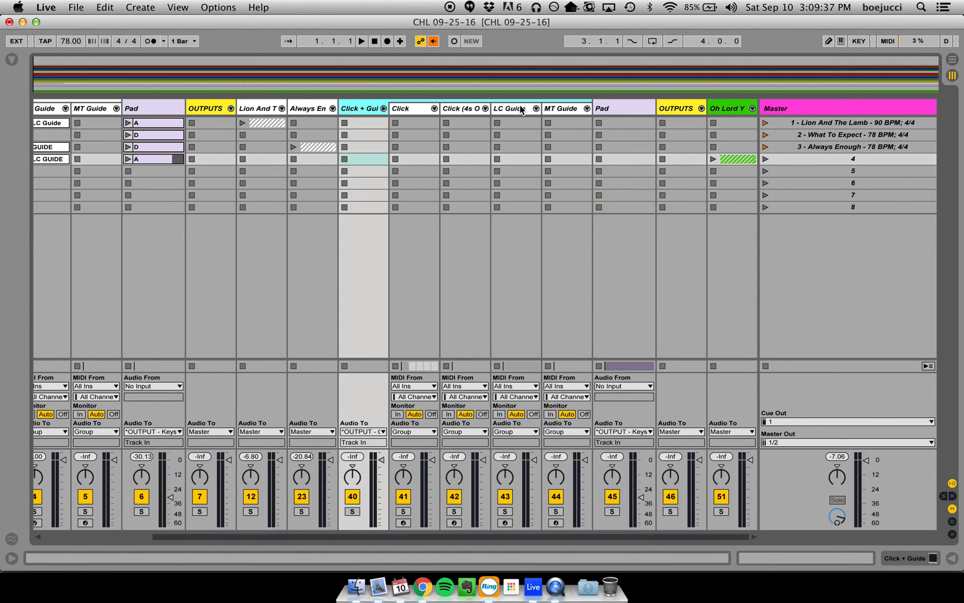
super+click(693, 110)
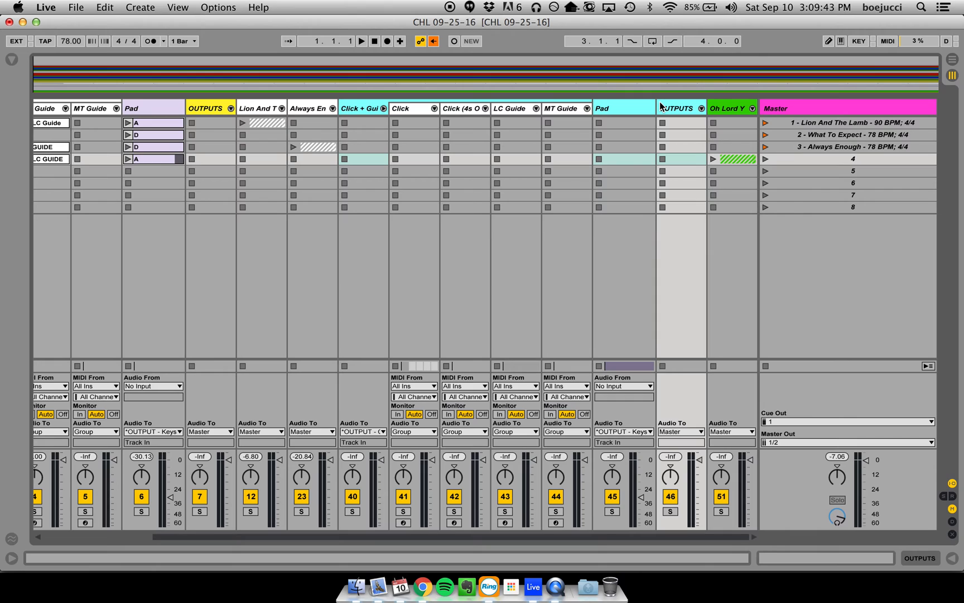
key(Delete)
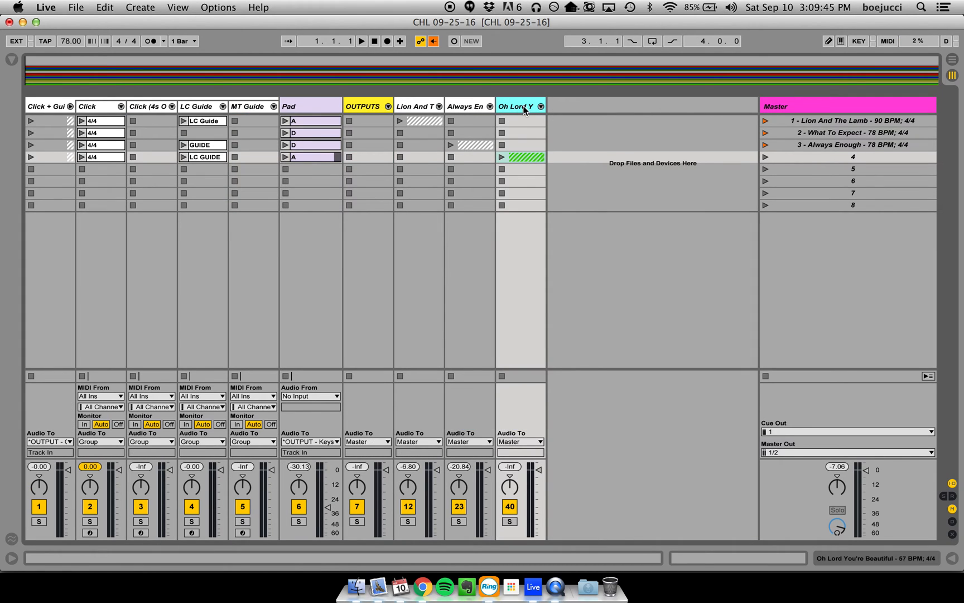
- Rename scene 4 as "4 - Oh Lord You're Beautiful - 57 BPM; 4/4"
click(856, 161)
key(super+r)
text(4 -)
text(Oh Lord You're Beautiful - 57 BPM; 4/4)
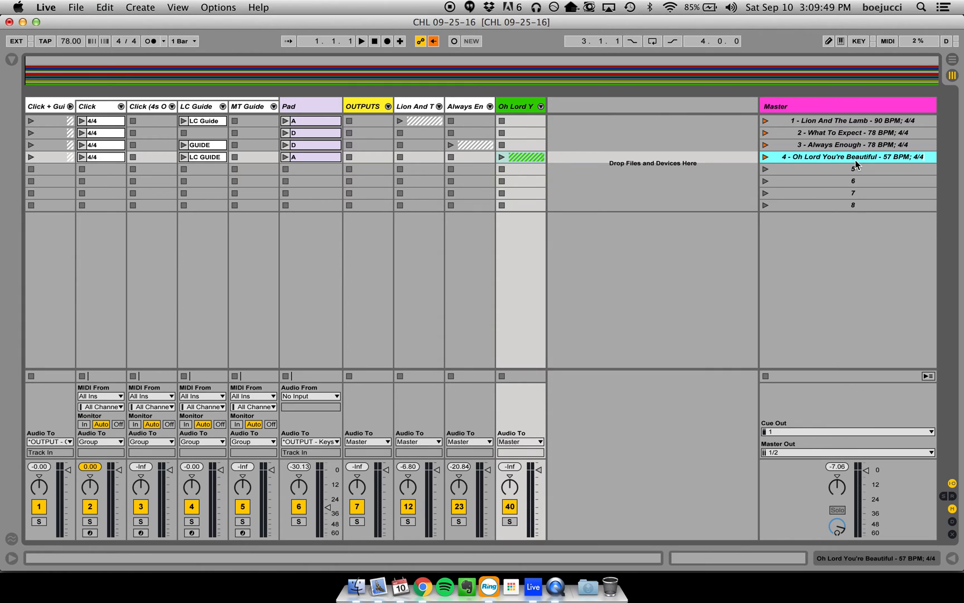
key(Return)
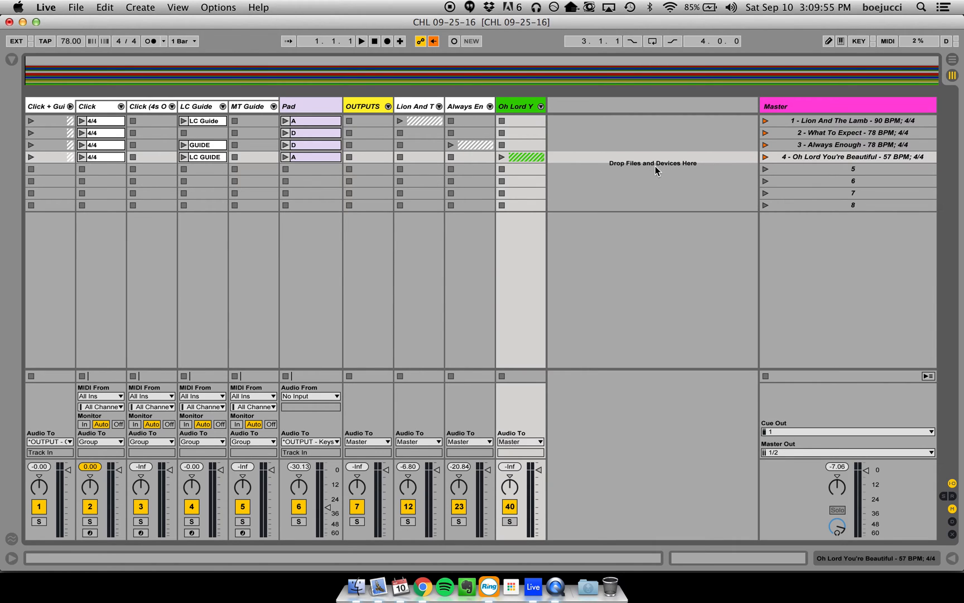
- Import the "O Praise The Name - HWorship - 72 BPM - MT (B)" set from the Hillsong folder below the Arrangement View's existing tracks
key(Tab)
key(super+Tab)
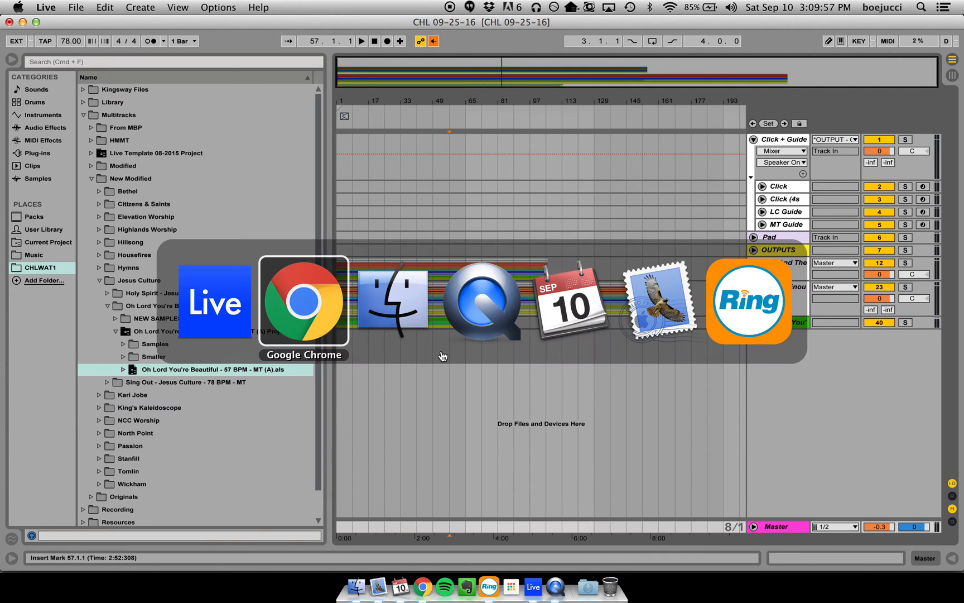
key(super+Tab)
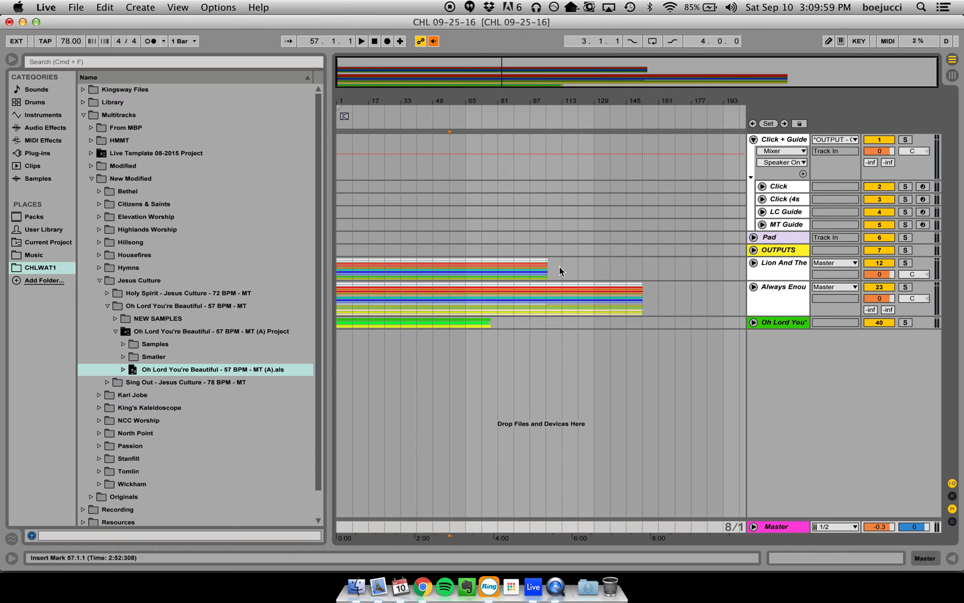
click(101, 280)
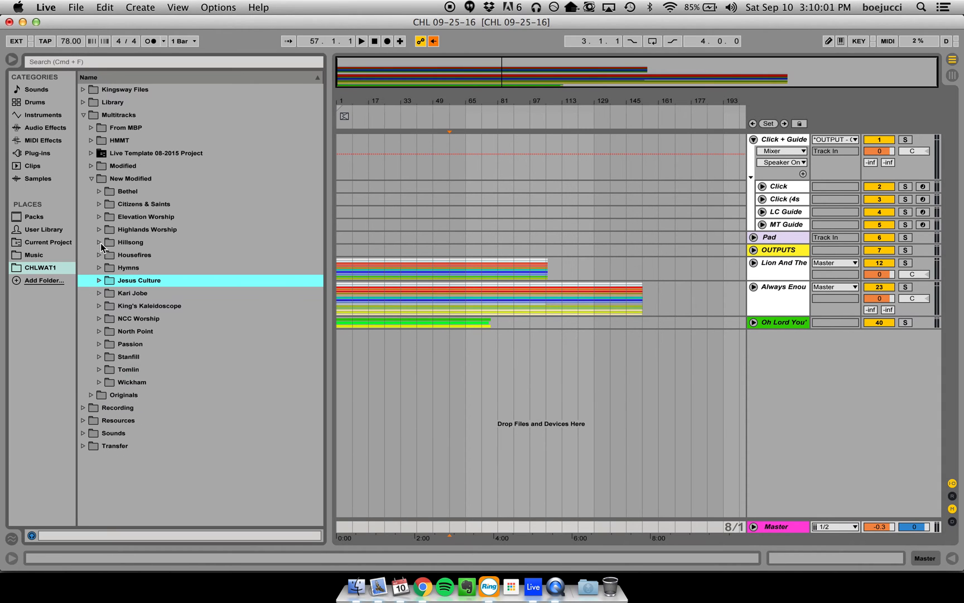
click(99, 243)
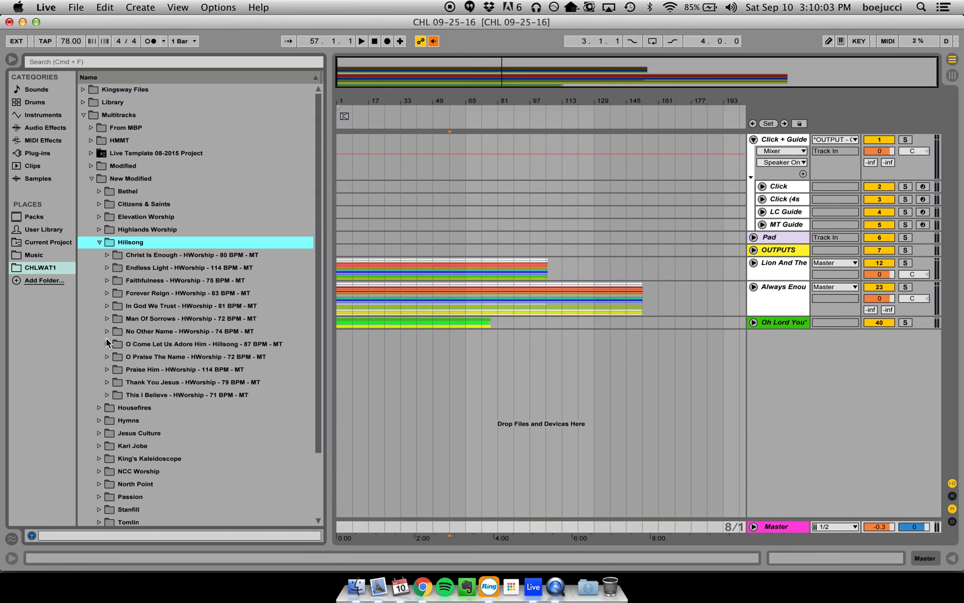
click(107, 357)
click(115, 369)
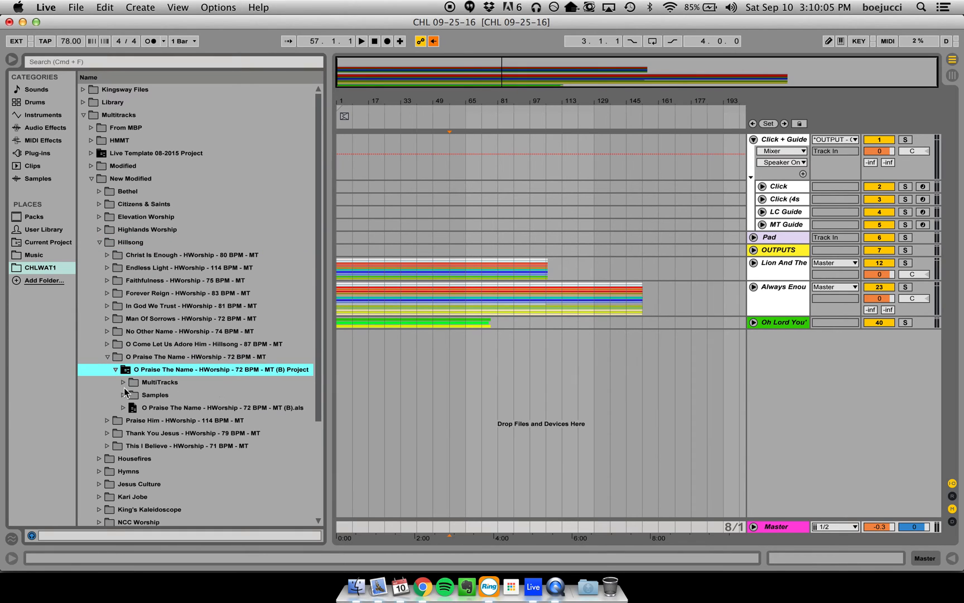
drag(137, 408, 344, 378)
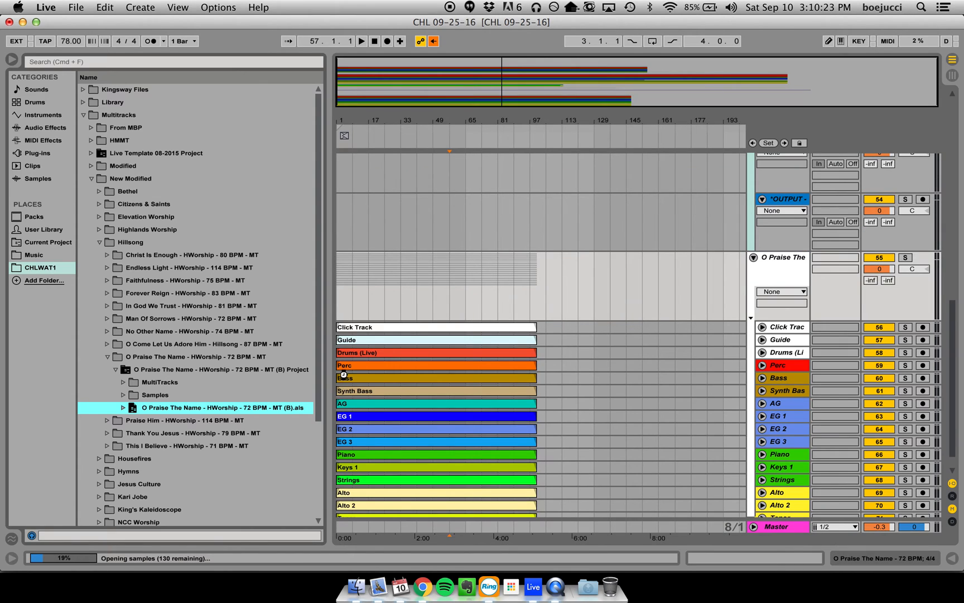
- Fold the imported O Praise The Name and OUTPUTS groups, and transfer the song's arrangement clips to scene 5 in the Session View
click(707, 272)
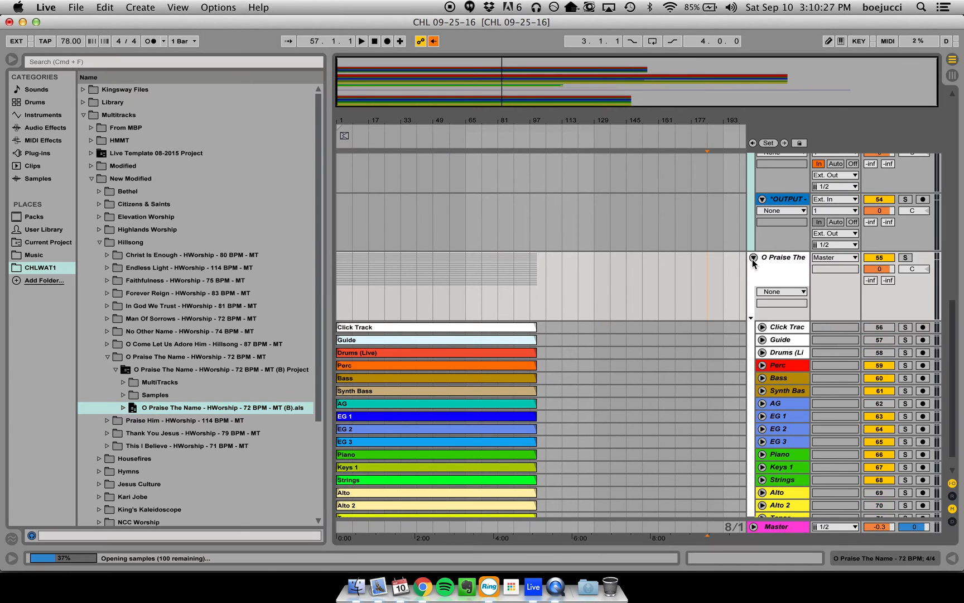
click(753, 258)
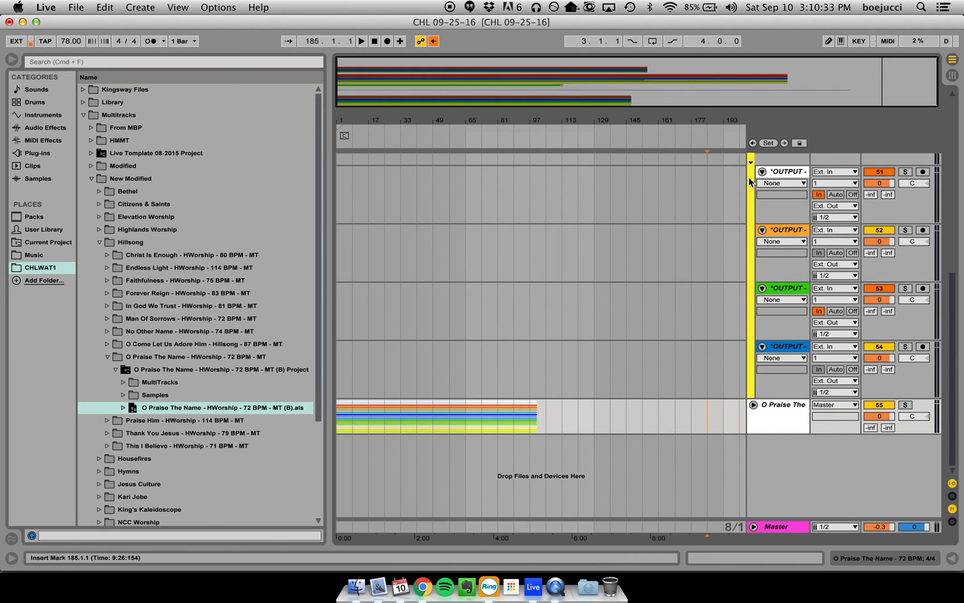
scroll(712, 201, up, 5)
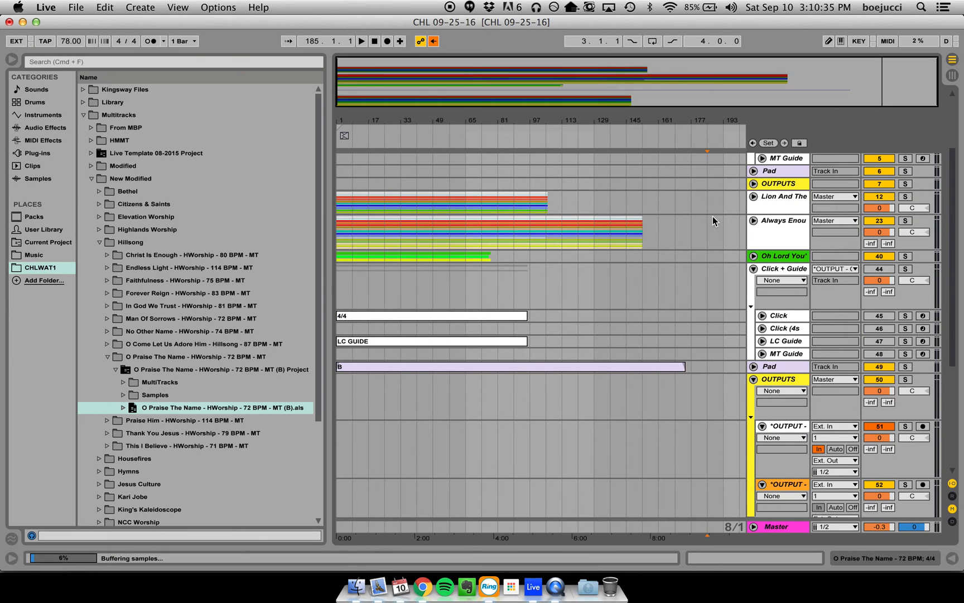
click(754, 379)
drag(708, 494, 632, 183)
key(Tab)
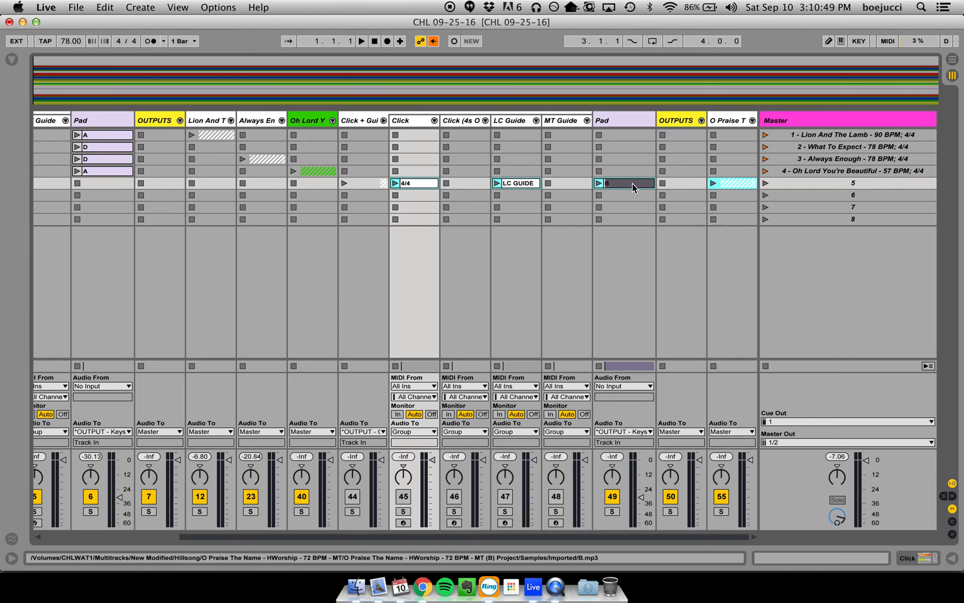
- Move scene 5's imported 4/4, LC GUIDE and B pad clips into the template's Click, LC Guide and Pad tracks
click(633, 183)
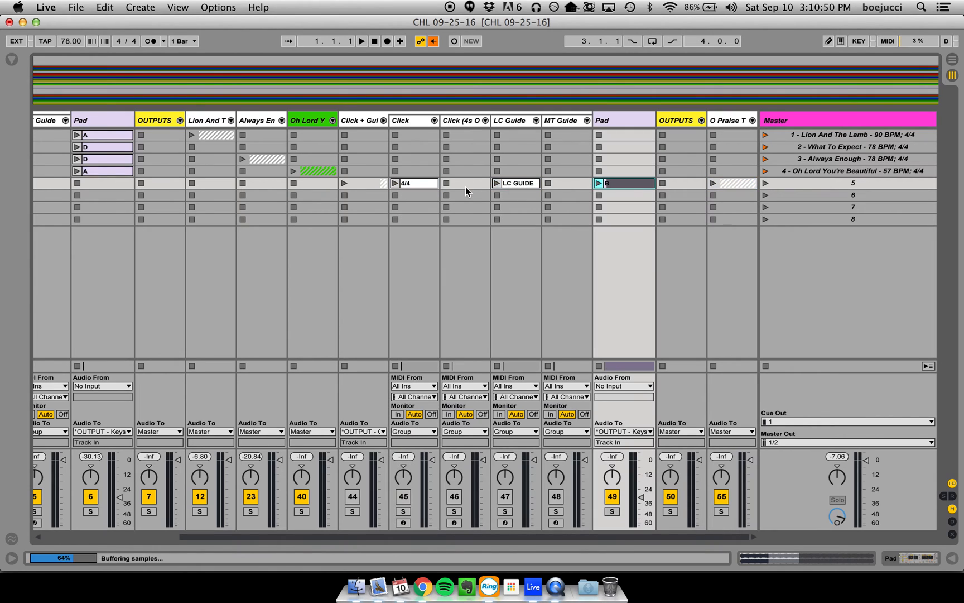
shift+click(418, 183)
drag(401, 186, 108, 186)
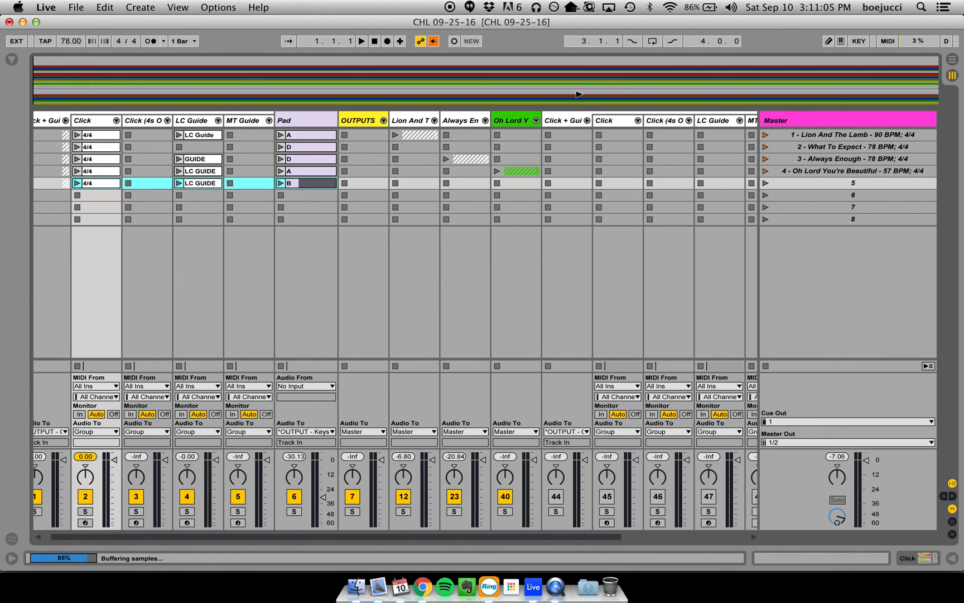
- Delete the imported duplicate Click + Guide, Pad and OUTPUTS tracks beside the O Praise The Name group
click(566, 119)
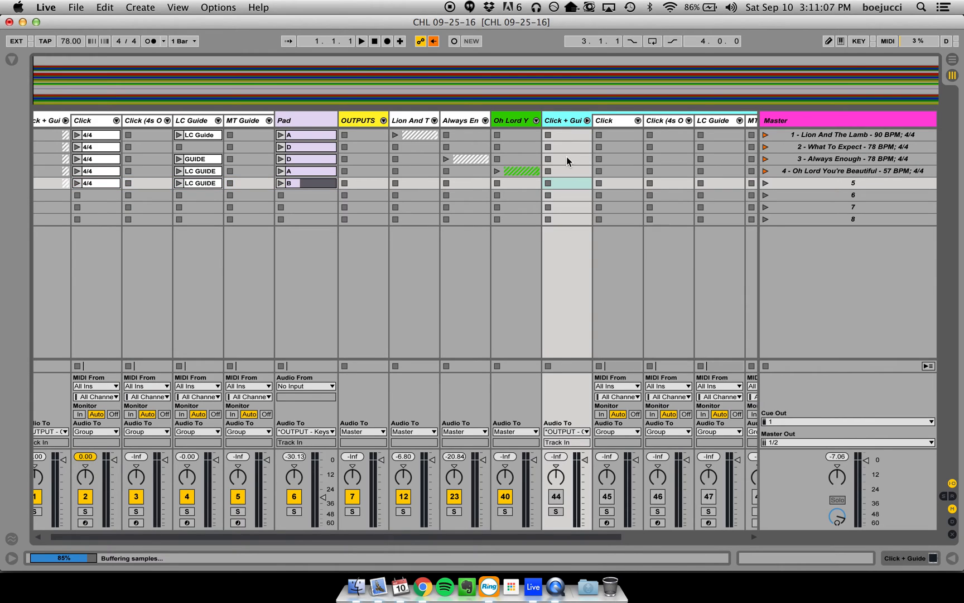
scroll(566, 155, right, 4)
click(671, 122)
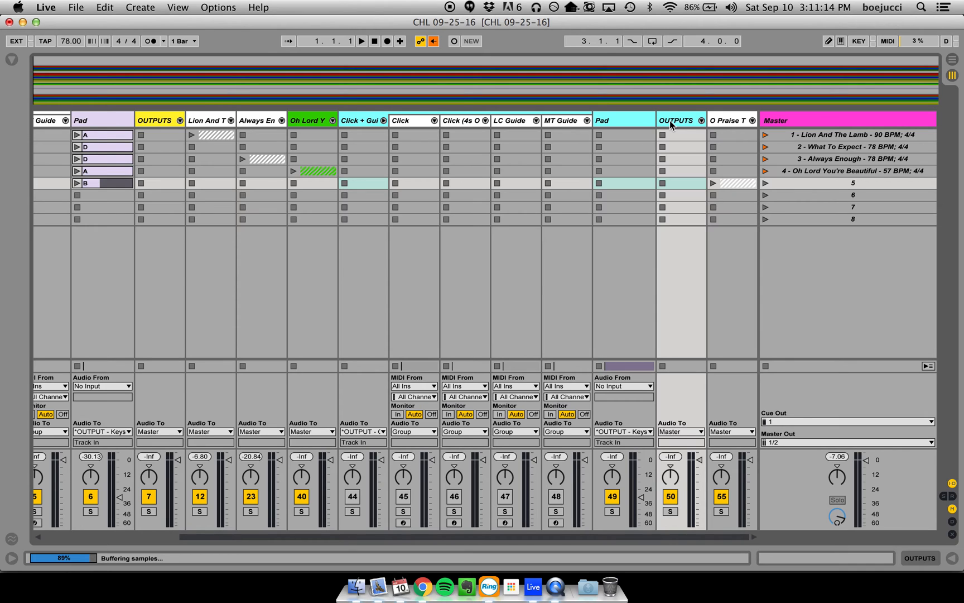
key(BackSpace)
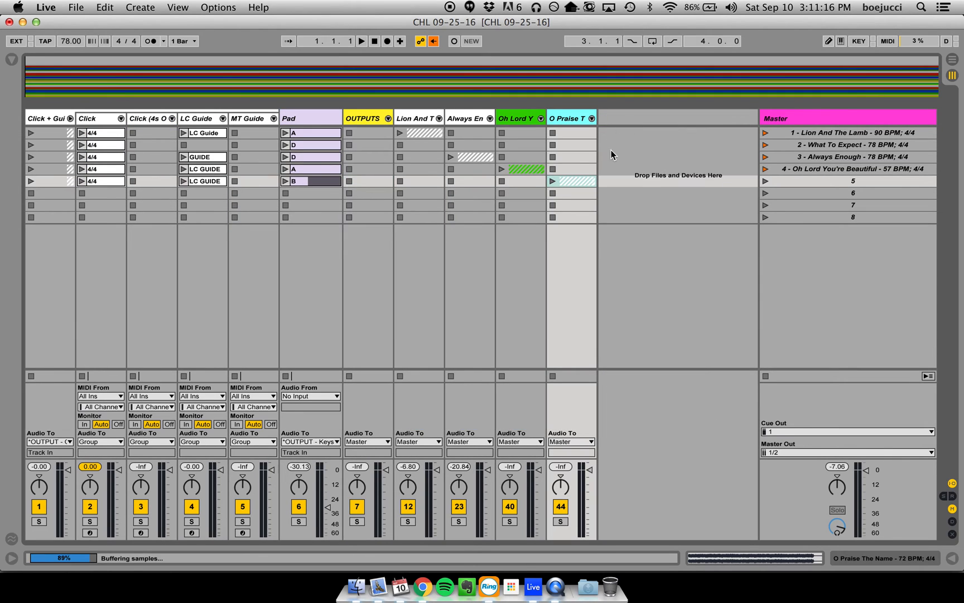
- Unfold the Lion And The Lamb group to inspect its individual tracks, and fold it again
click(623, 180)
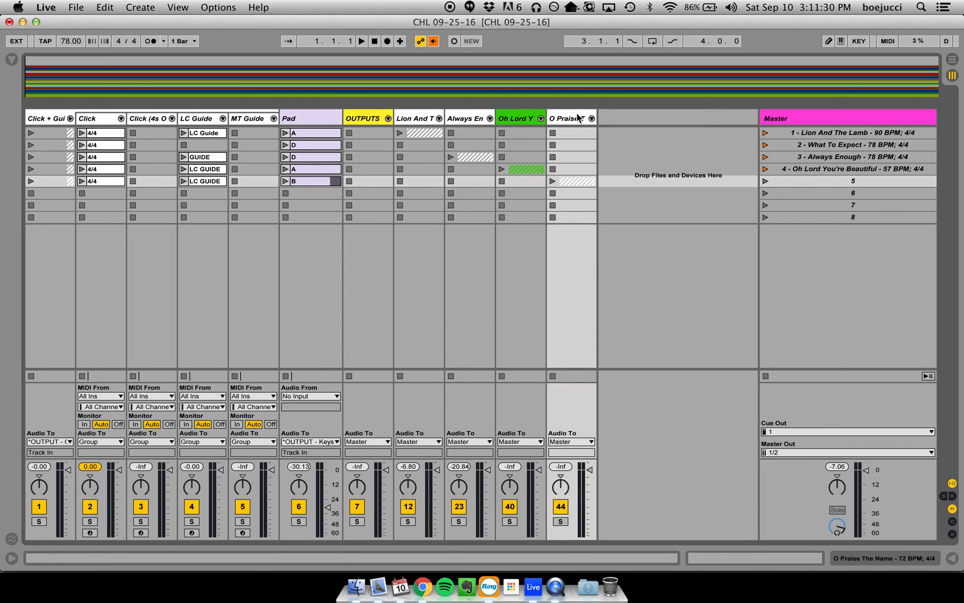
click(440, 118)
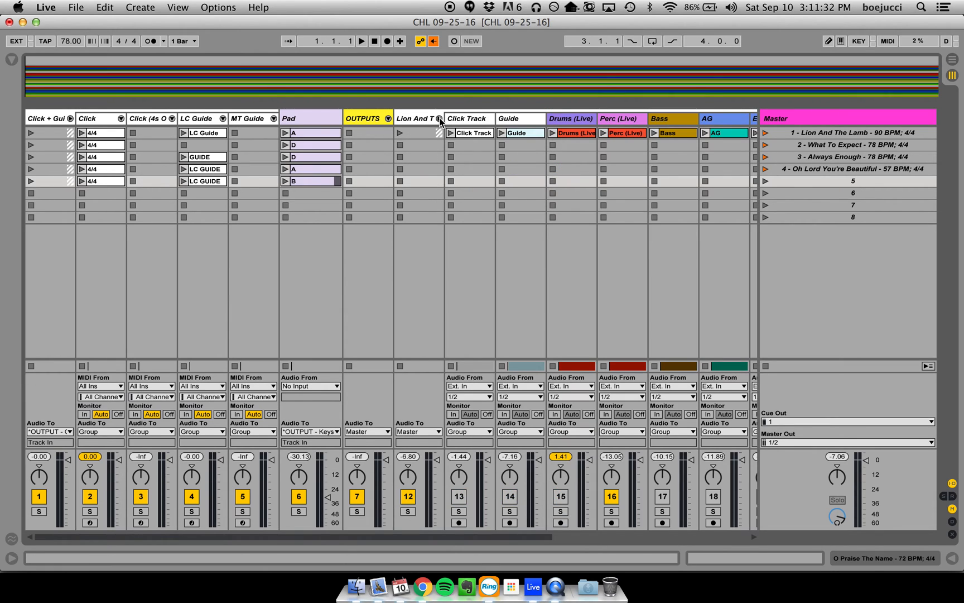
click(440, 118)
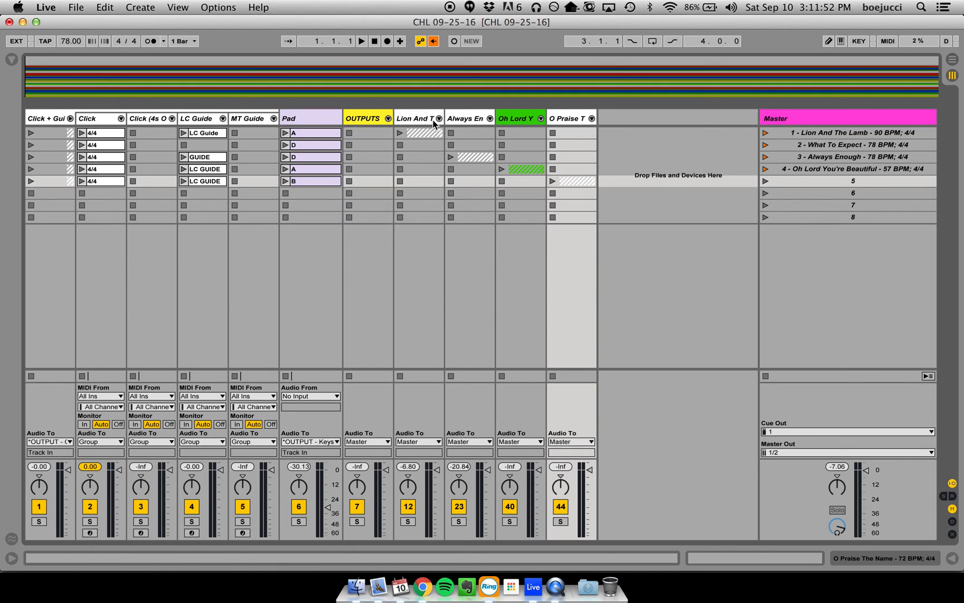
- Rename scene 5 as "5 - O Praise The Name - 72 BPM; 4/4"
click(571, 118)
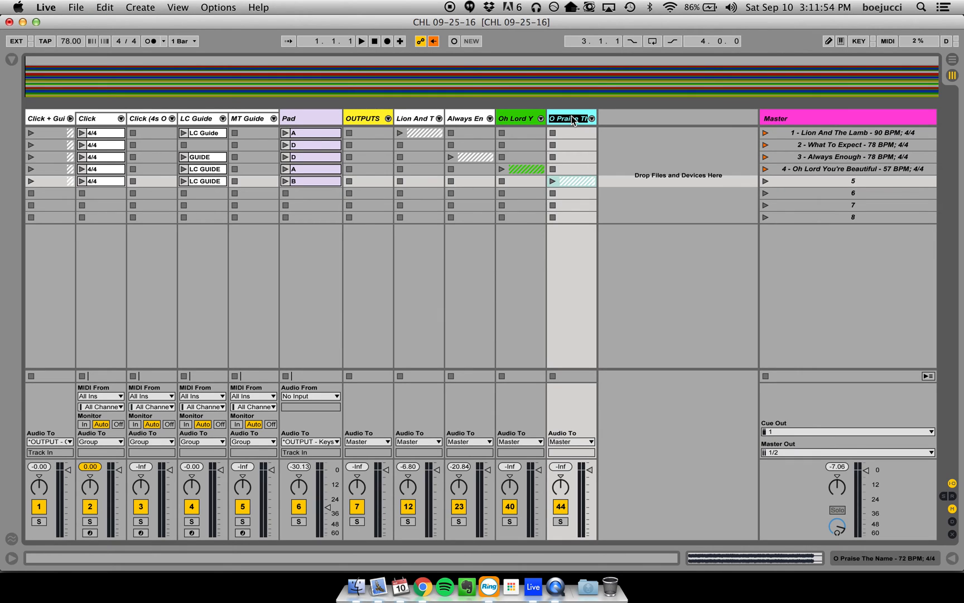
click(876, 173)
click(875, 183)
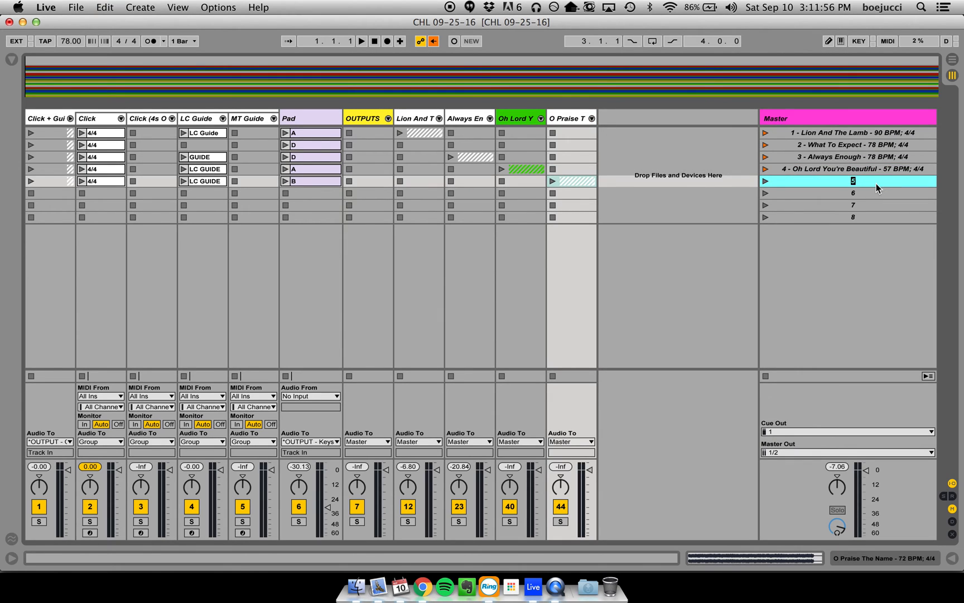
text(5 - O Praise The Name - 72 BPM; 4/4)
- Check the service plan in Chrome for the next item, and rename scene 6 in Live as "6 - Meet & Greet - 72 BPM; 4/4"
click(866, 194)
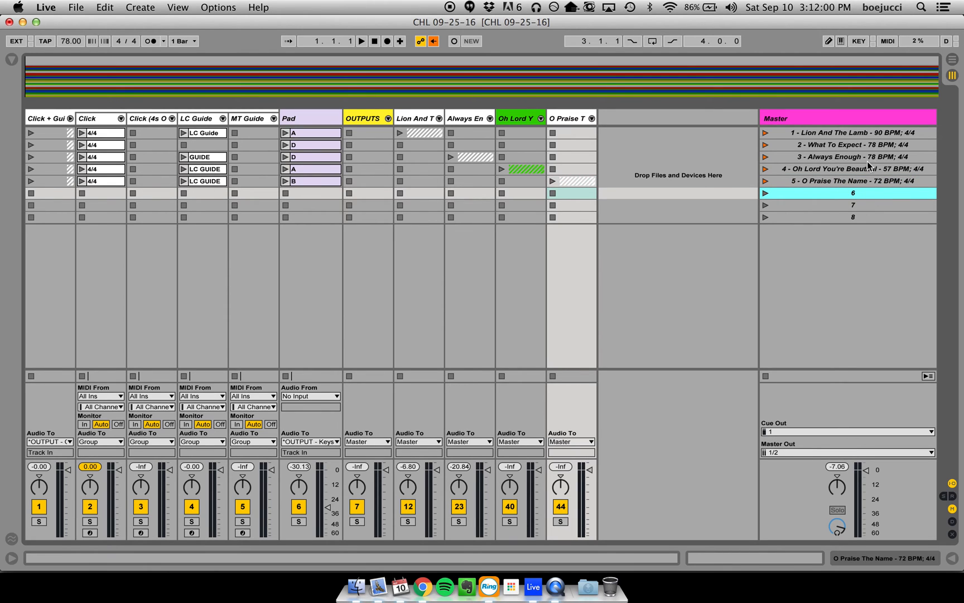
key(super+Tab)
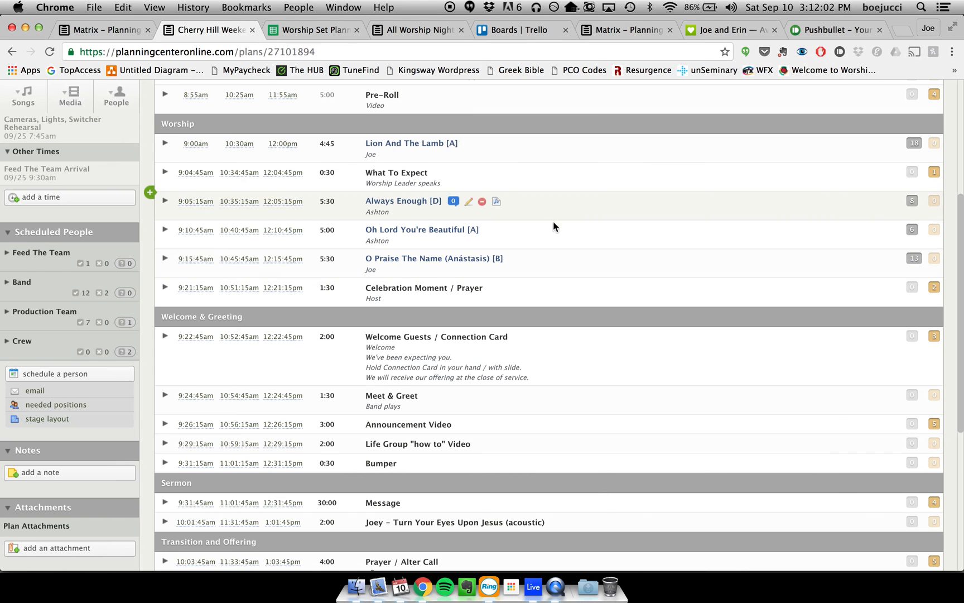
scroll(563, 257, down, 2)
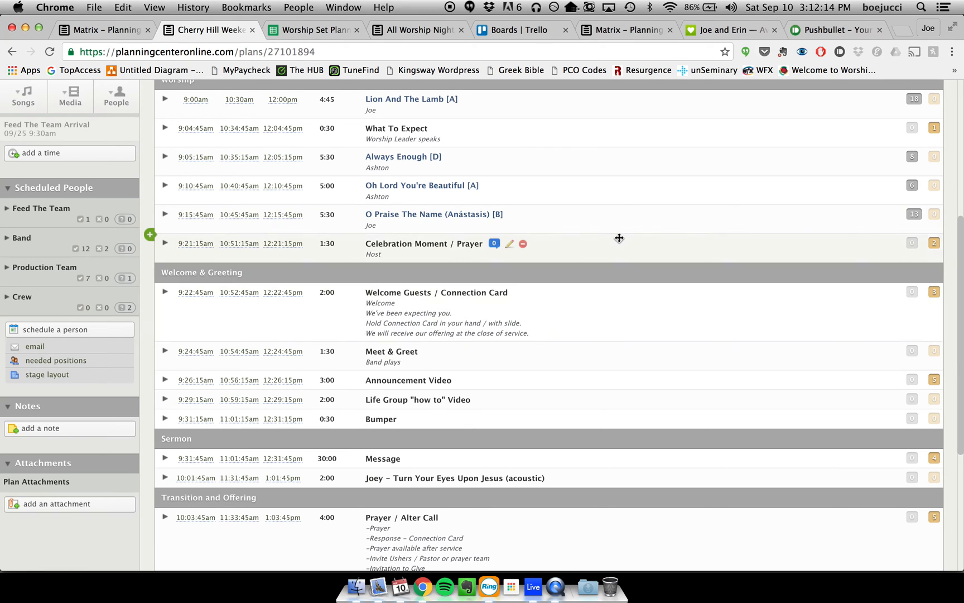
key(super+Tab)
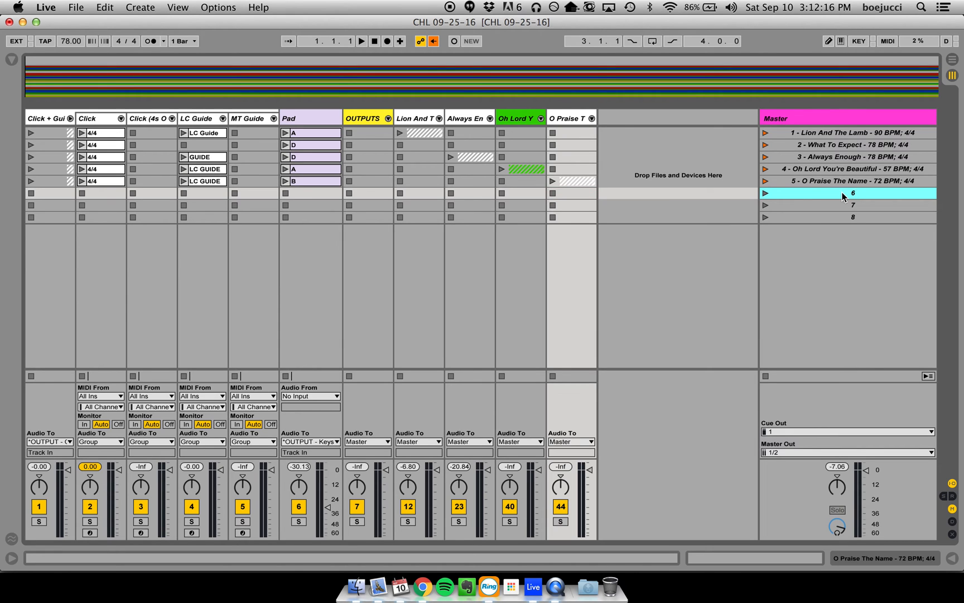
key(super+r)
text(- Meet & Greet)
key(Return)
text(-)
text(72 BPM; 4/4)
key(Return)
- Consult the plan's sermon and closing items in Chrome, and rename scene 7 in Live as "7 - Special Song - 72 BPM; 4/4"
click(879, 205)
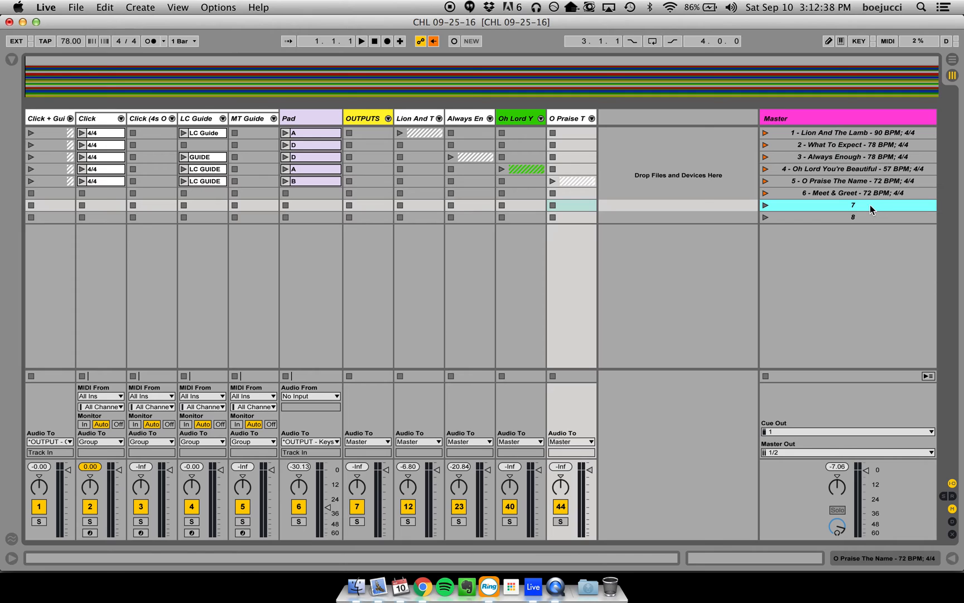
key(super+Tab)
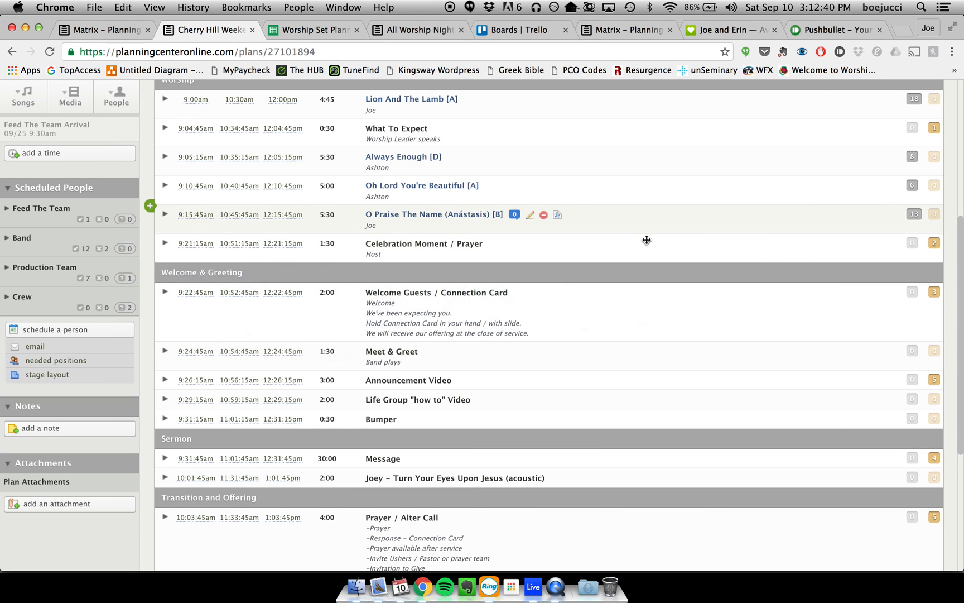
scroll(600, 399, down, 3)
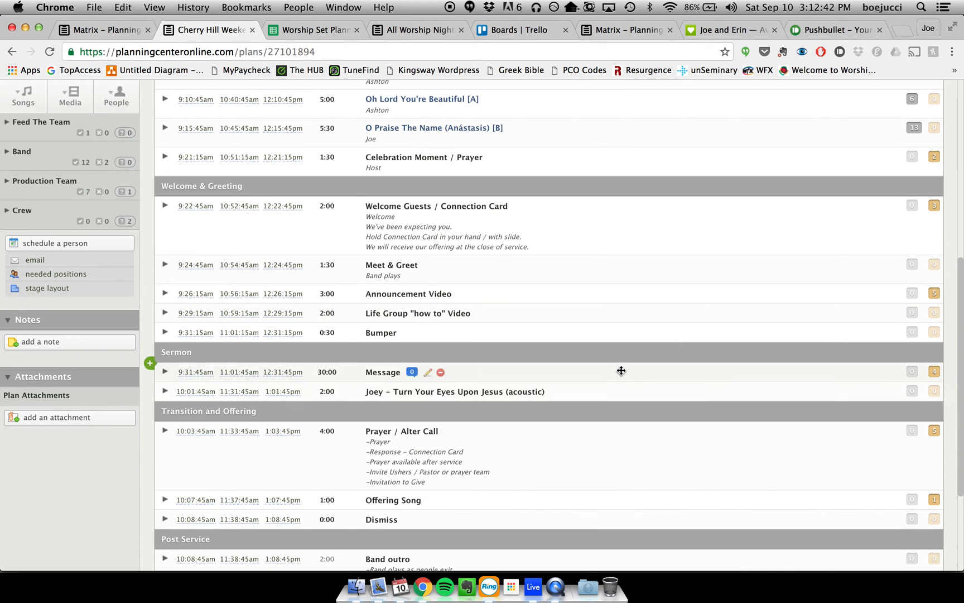
key(super+Tab)
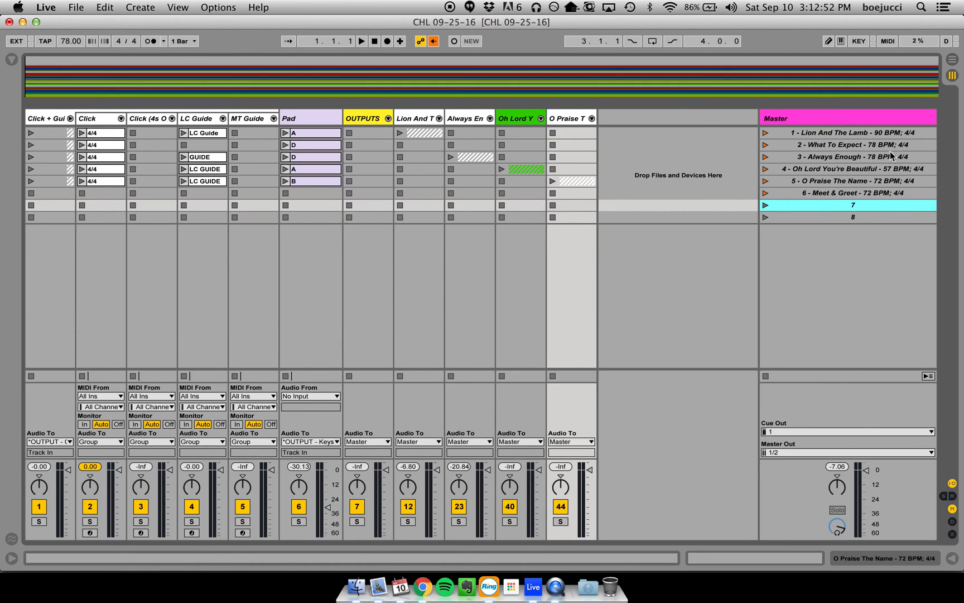
key(super+Tab)
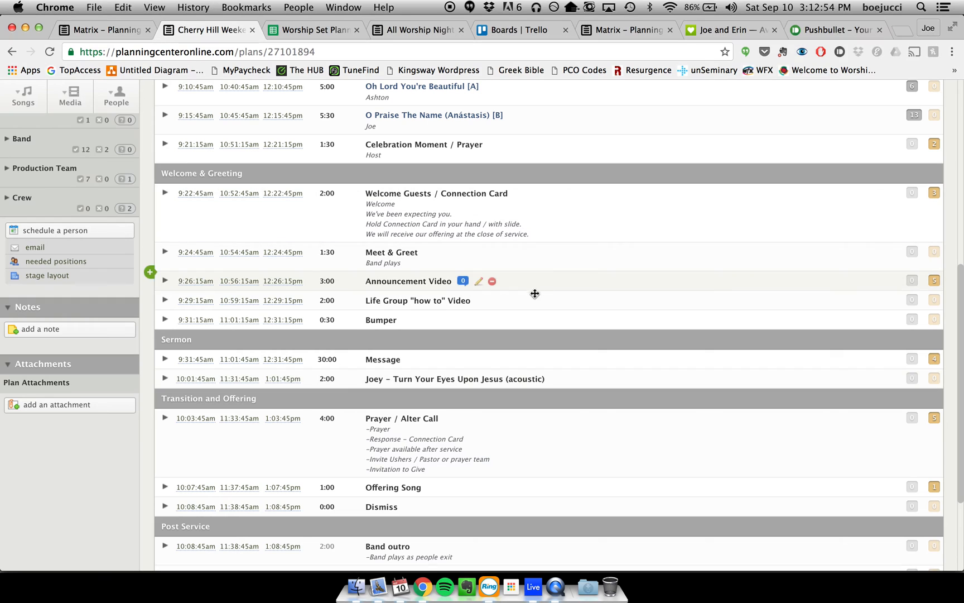
scroll(607, 380, down, 3)
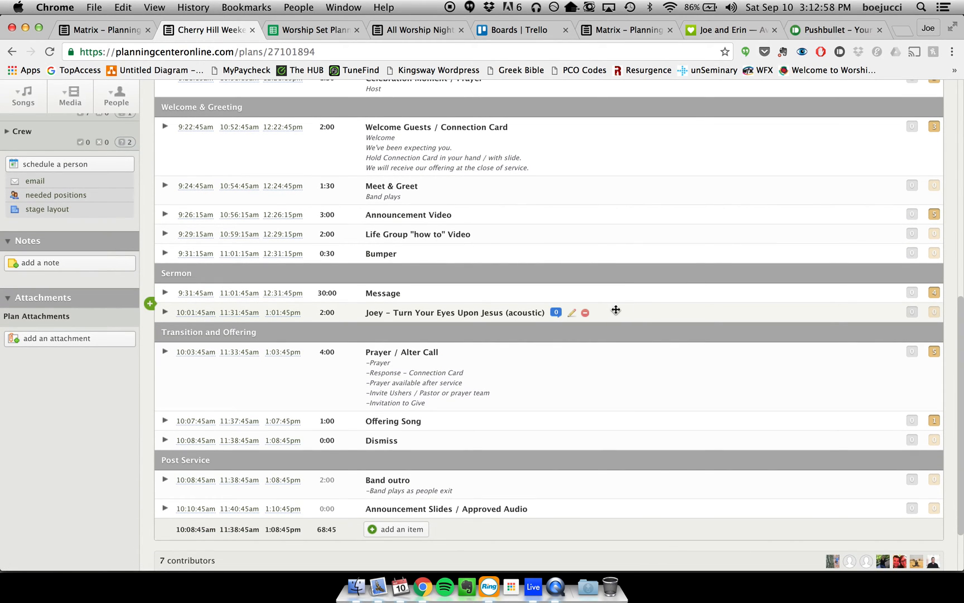
key(super+Tab)
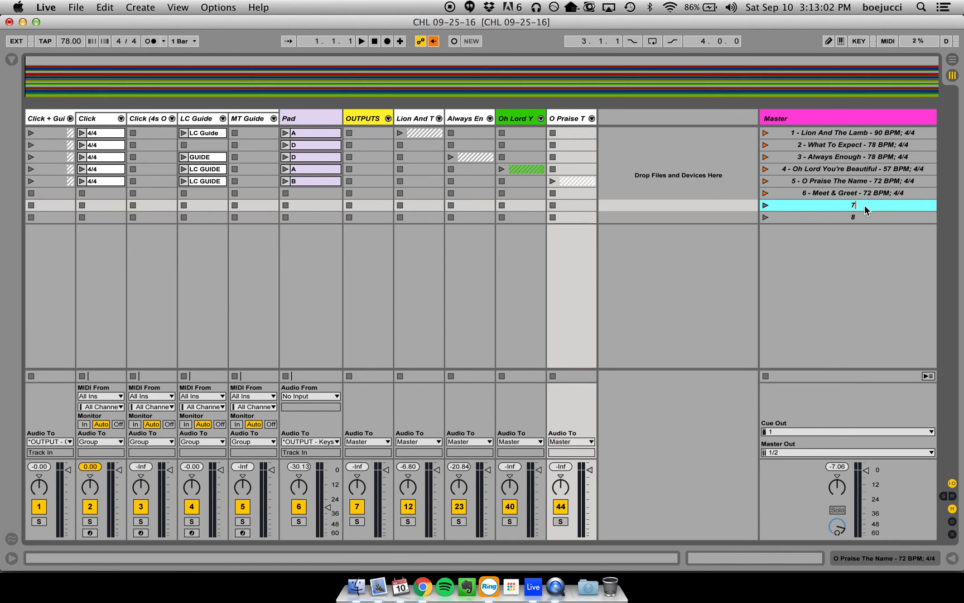
text(Turn Your Eyes)
key(BackSpace)
key(BackSpace)
key(BackSpace)
key(BackSpace)
key(BackSpace)
key(BackSpace)
key(BackSpace)
key(BackSpace)
key(BackSpace)
key(BackSpace)
key(BackSpace)
text(Special Song - 72 BPM; 4/4)
key(Tab)
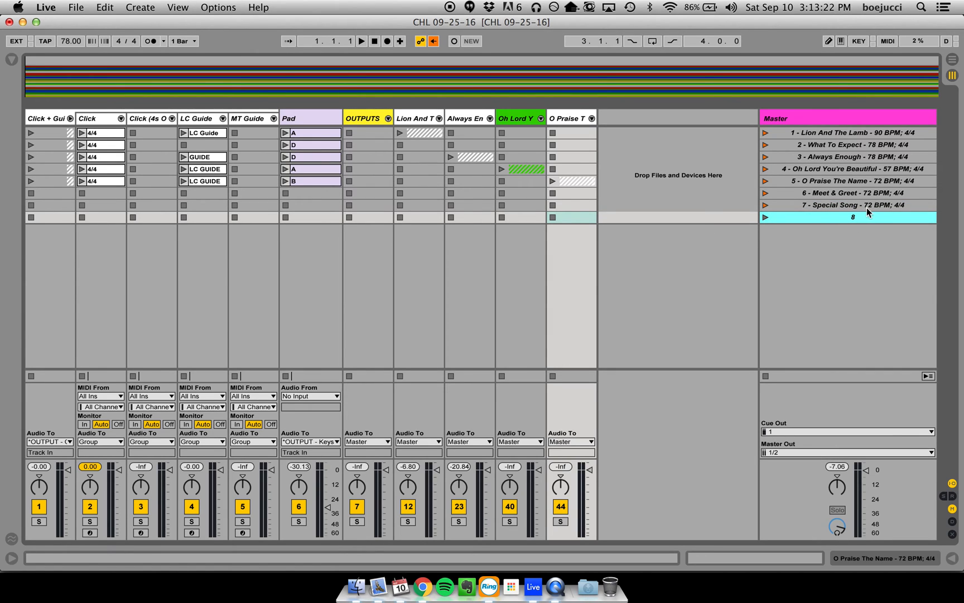
- Rename scene 8 as "8 - End Of Service - 90 BPM; 4/4"
text(8 - End Of Service - 90 BPM; 4/4)
key(Return)
- Select scene 6's empty Pad slot, and open scene 5's B pad clip to view its sample settings
click(835, 196)
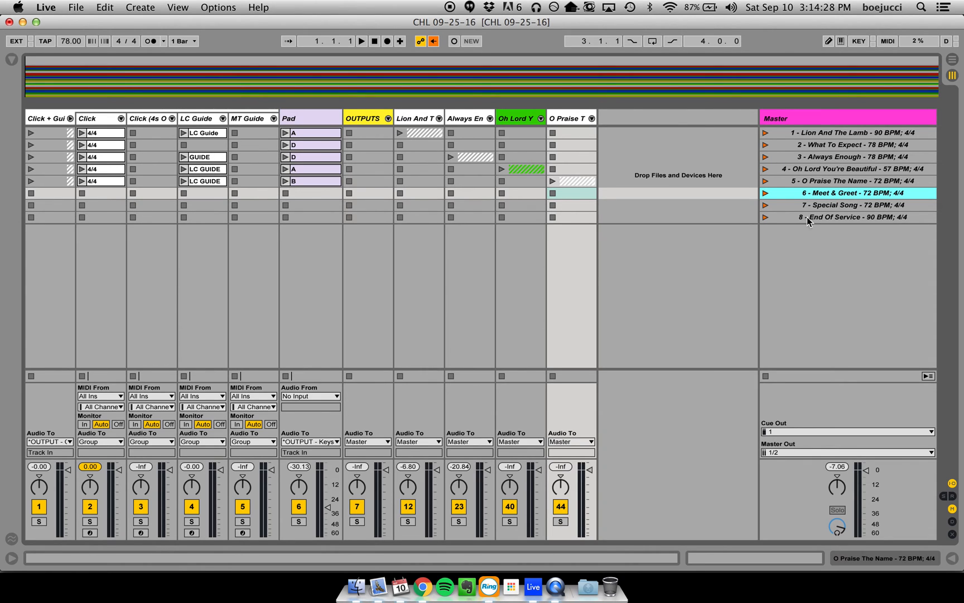
click(305, 192)
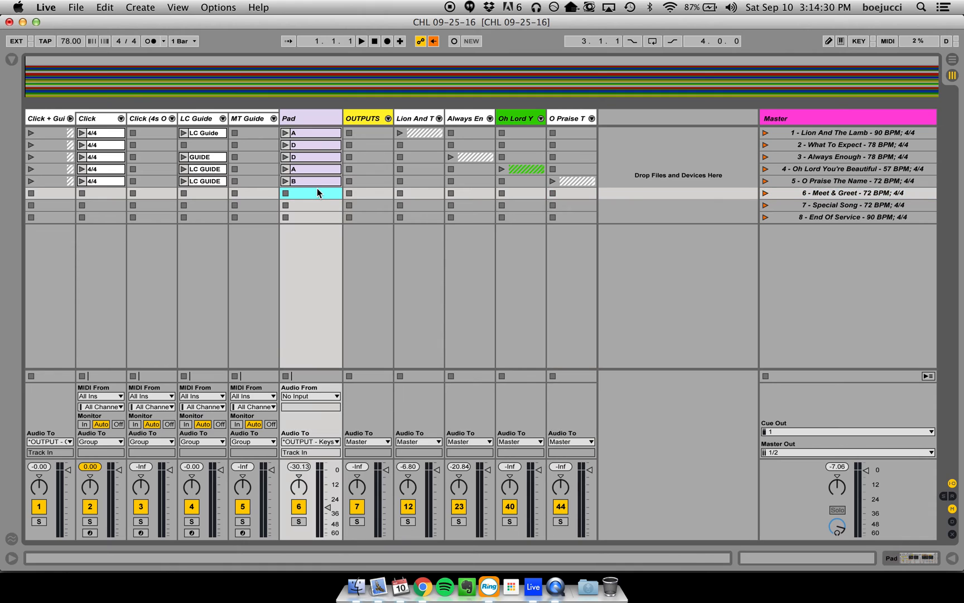
double_click(317, 180)
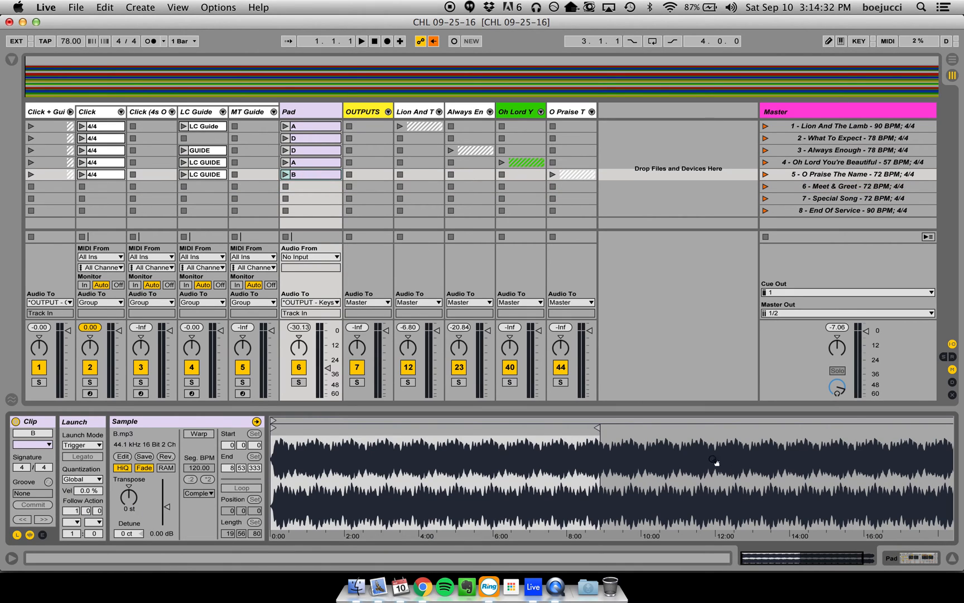
- Extend scene 5's B pad clip to the end of its sample, and copy the clip into scene 6's Pad slot
drag(757, 432, 957, 434)
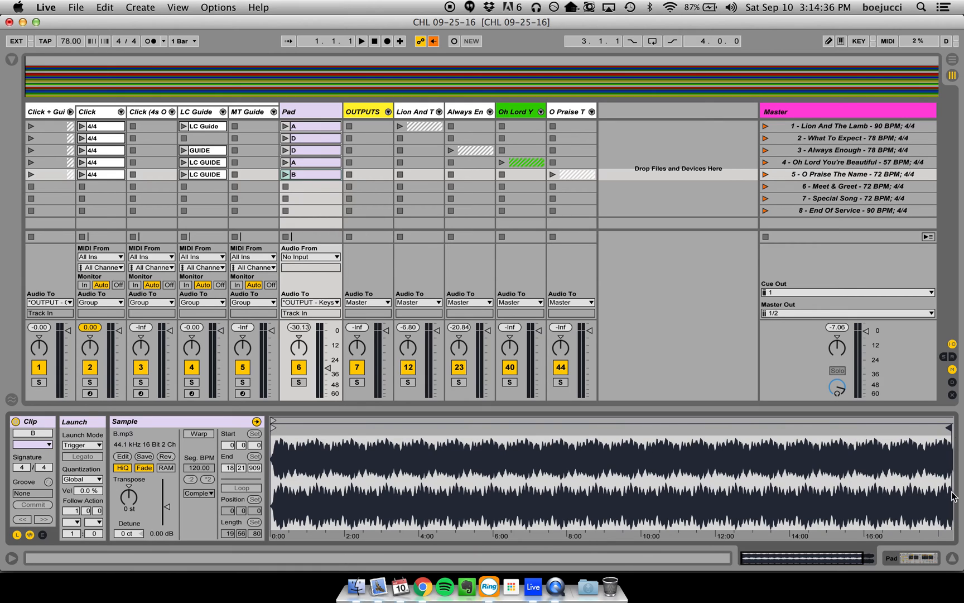
click(951, 558)
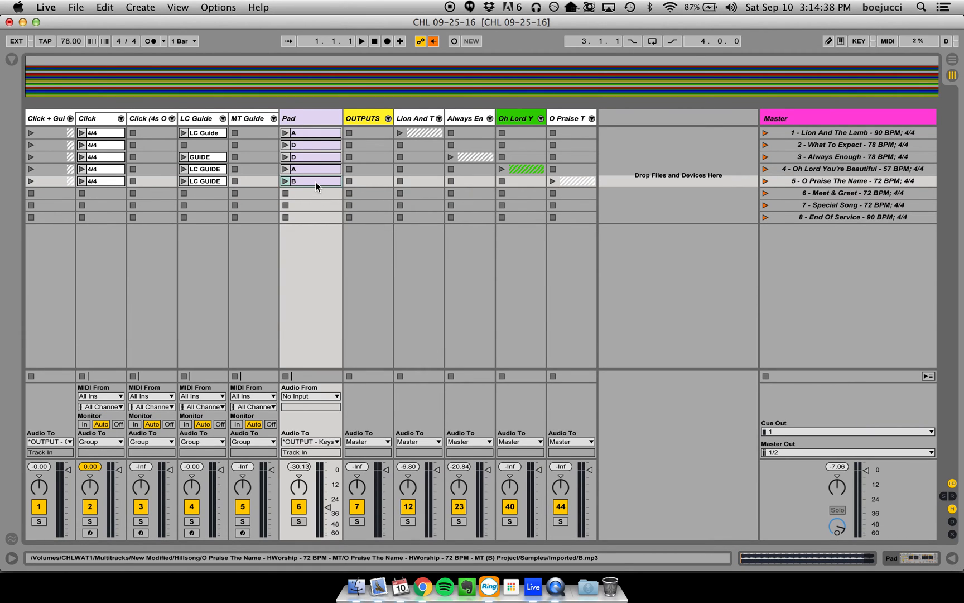
drag(316, 181, 315, 197)
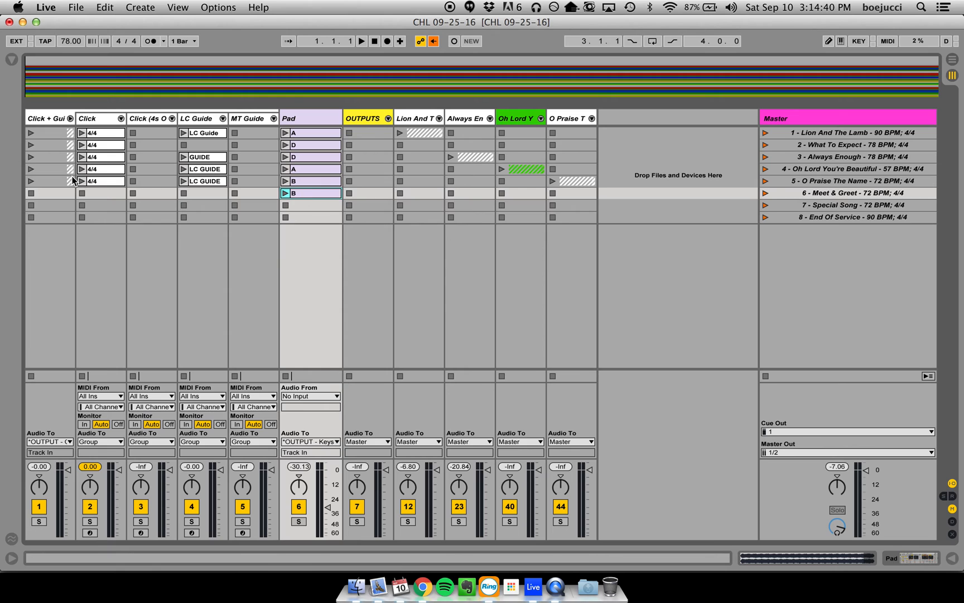
- Compare the existing Click track clips, and copy the looping one-bar 4/4 click clip into scenes 6, 7 and 8
double_click(106, 180)
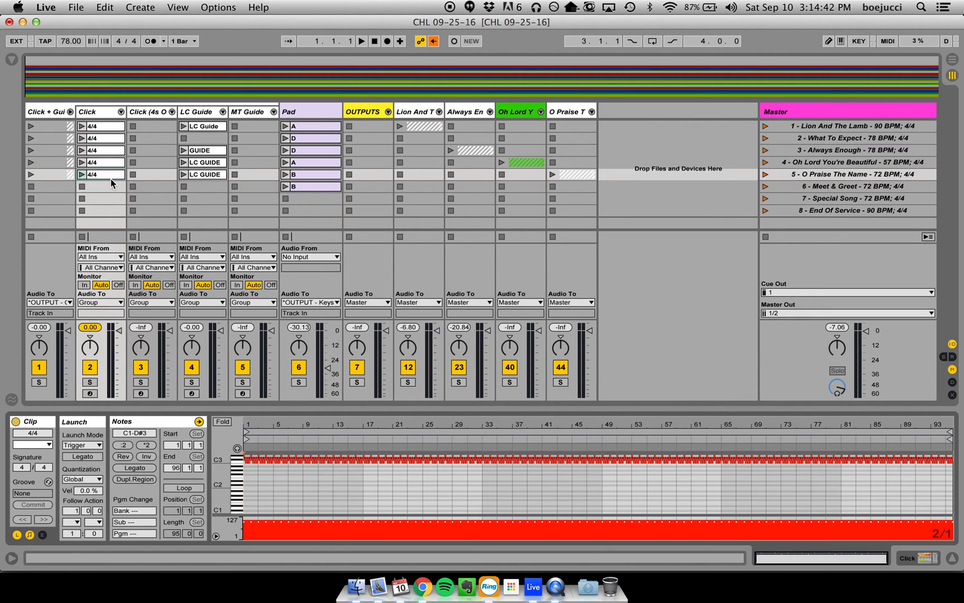
click(108, 163)
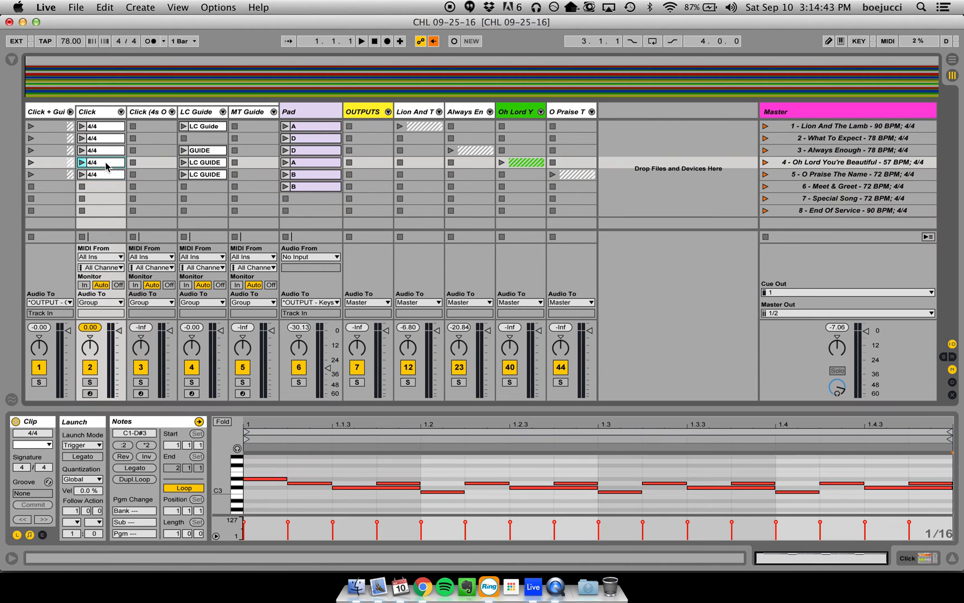
click(110, 128)
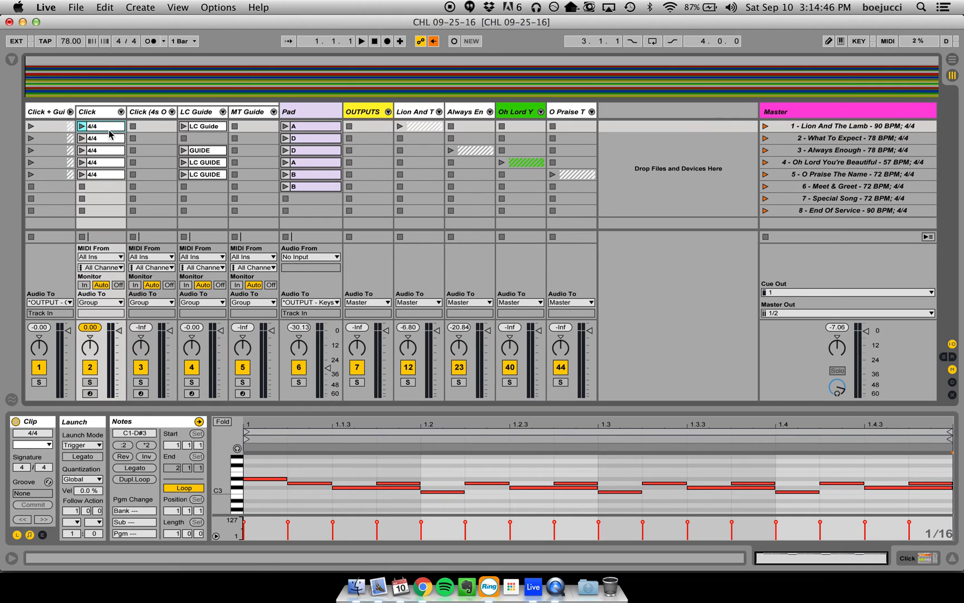
click(109, 139)
click(107, 152)
click(109, 141)
click(110, 152)
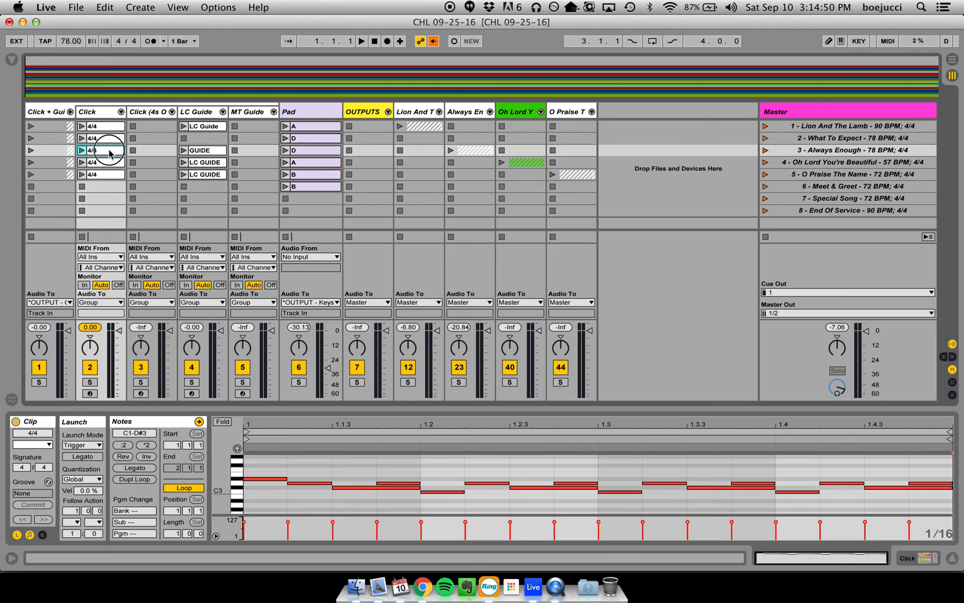
click(108, 162)
click(108, 174)
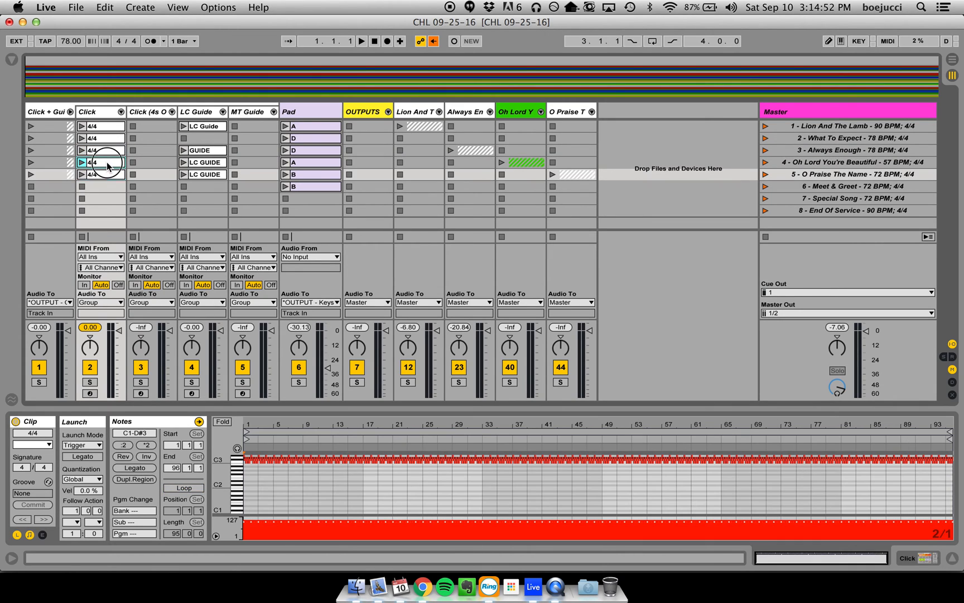
drag(108, 176, 107, 211)
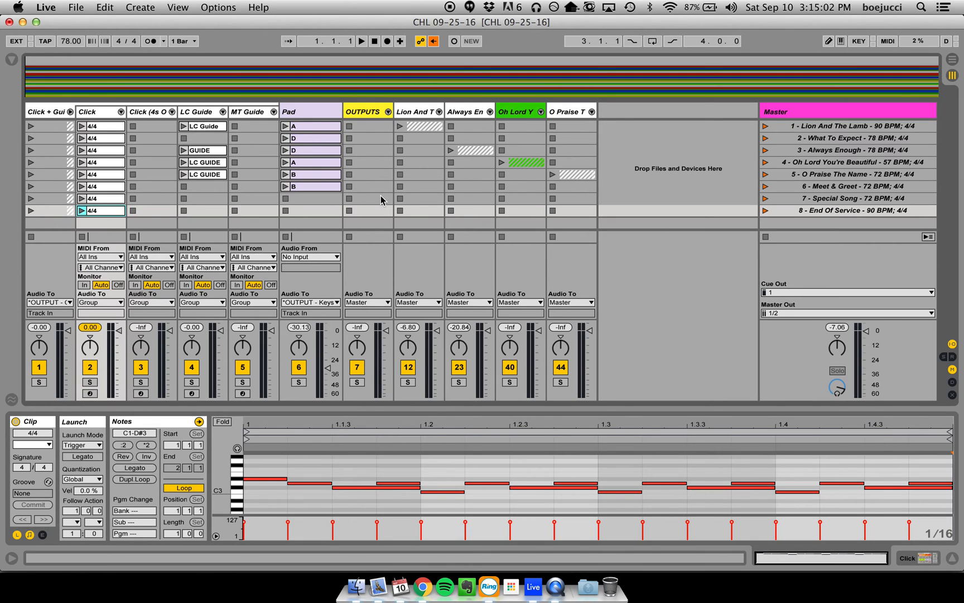
- Copy the Always Enough D pad clip into the Special Song scene and the first A pad clip into End Of Service, then hide the clip view
click(314, 150)
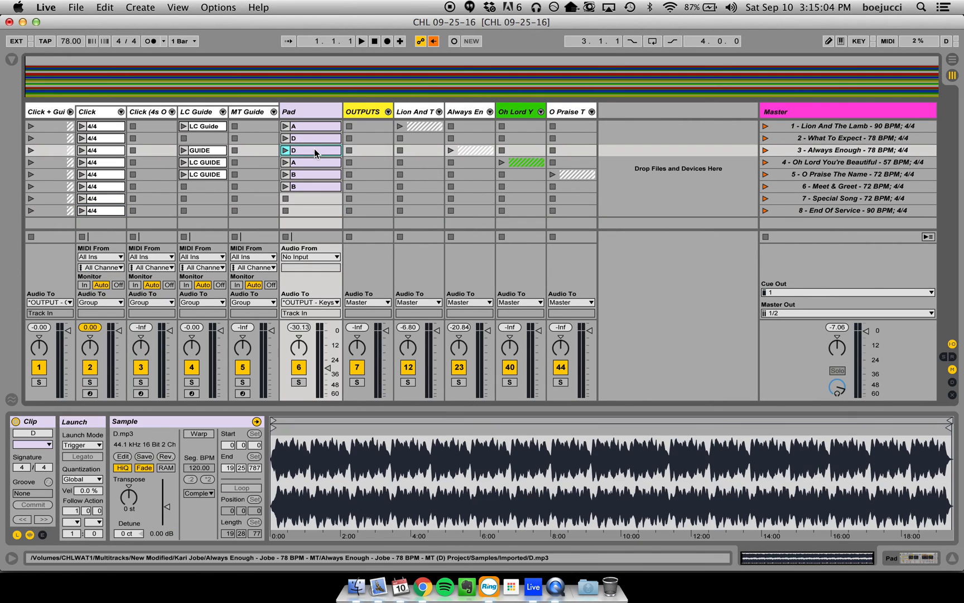
drag(310, 147, 315, 199)
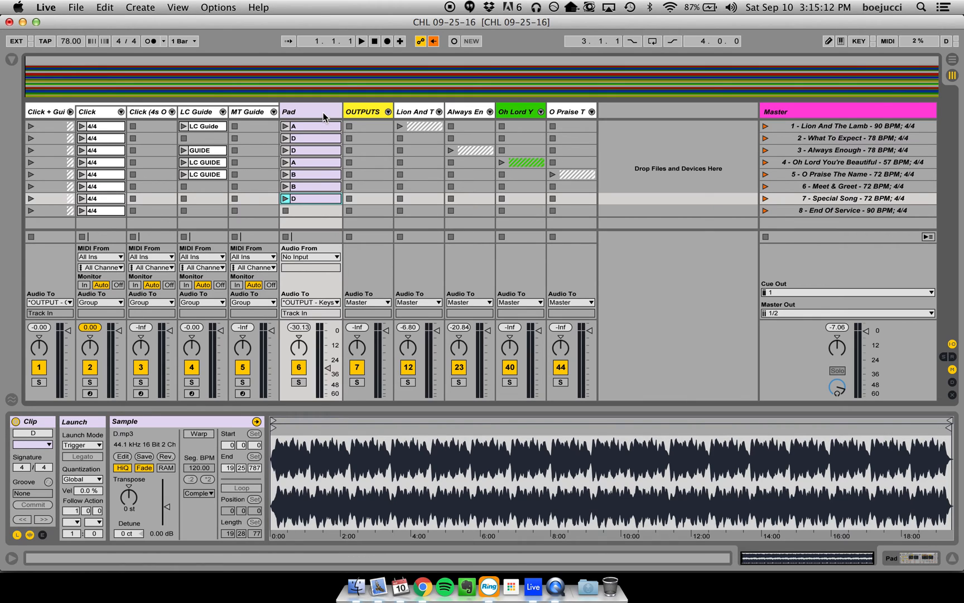
click(314, 125)
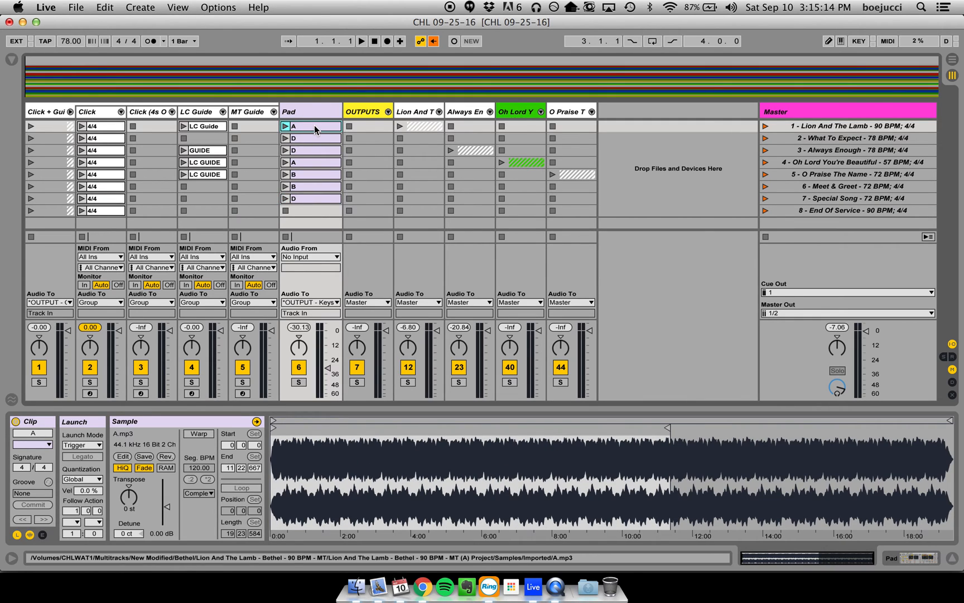
drag(314, 125, 314, 211)
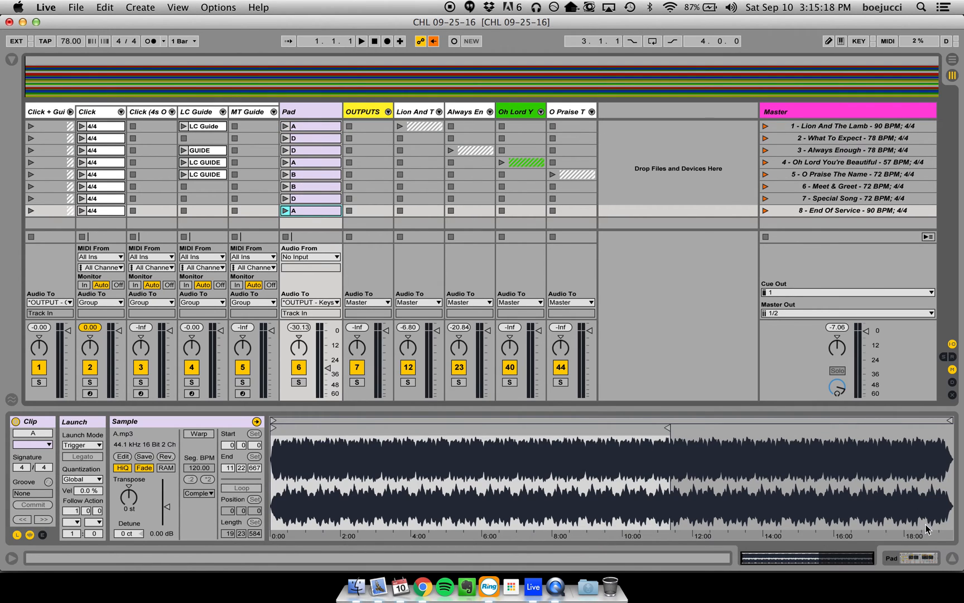
click(952, 559)
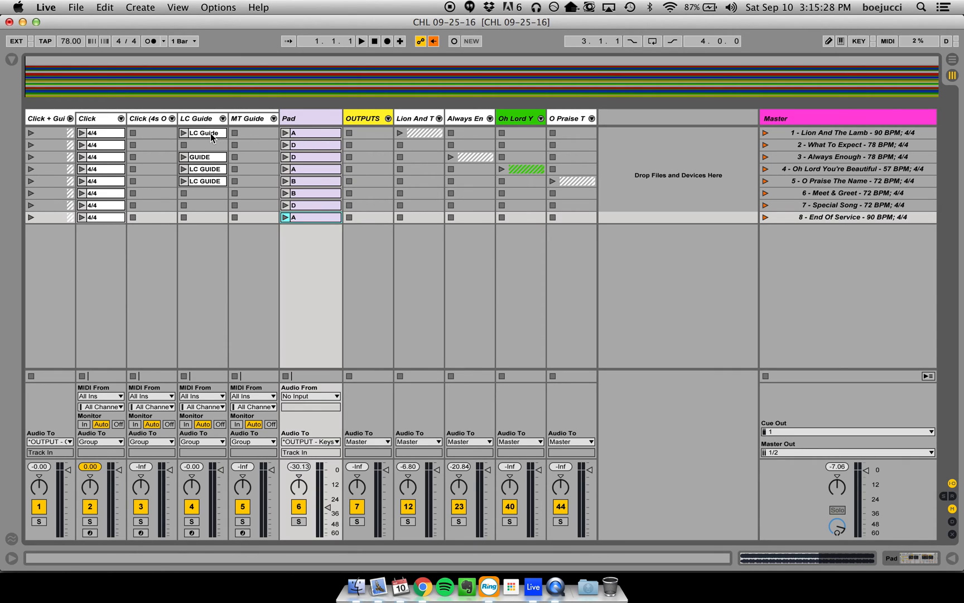
- Inspect the Lion And The Lamb click and LC Guide clips and turn off looping for the guide clip
click(105, 134)
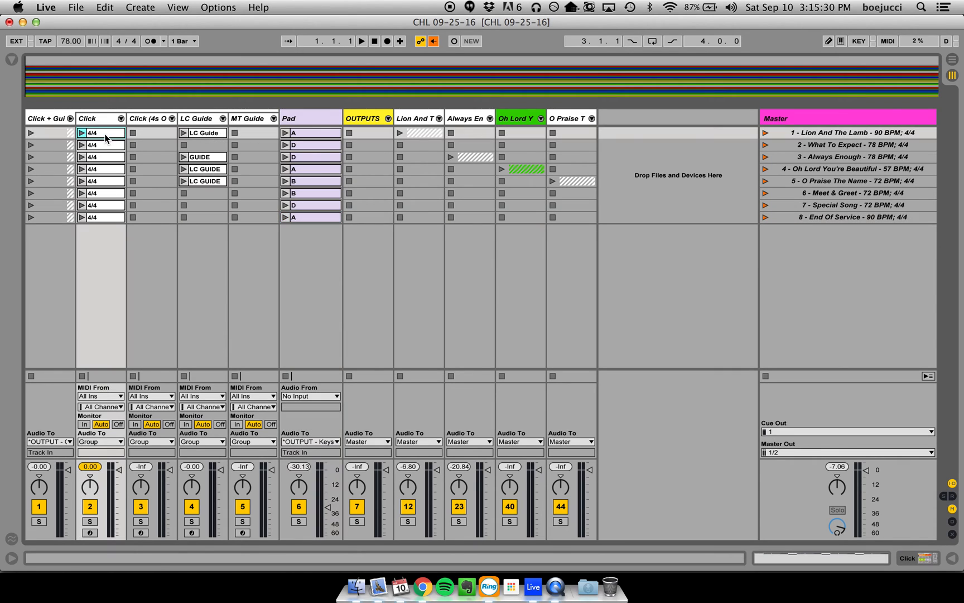
double_click(105, 134)
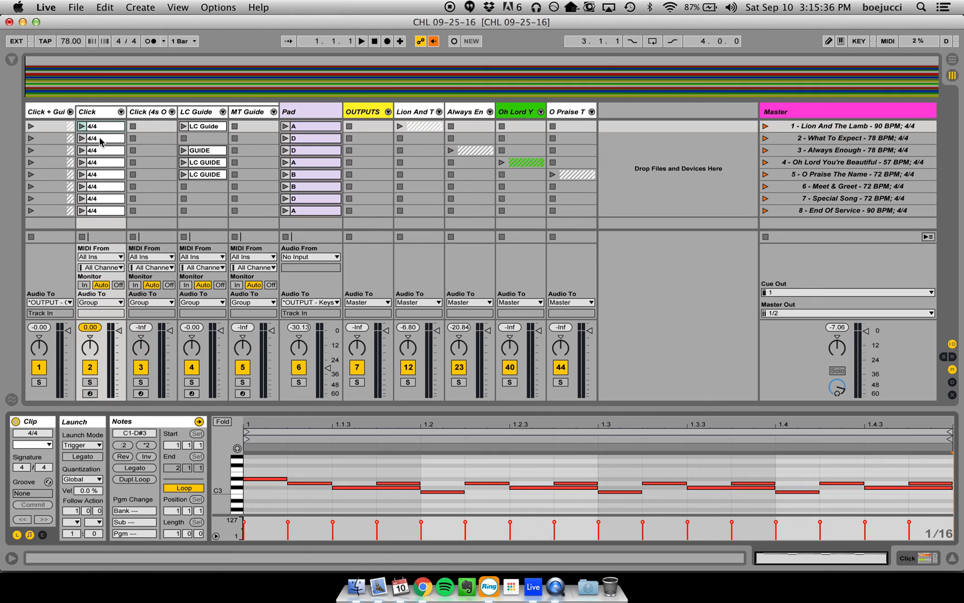
click(206, 128)
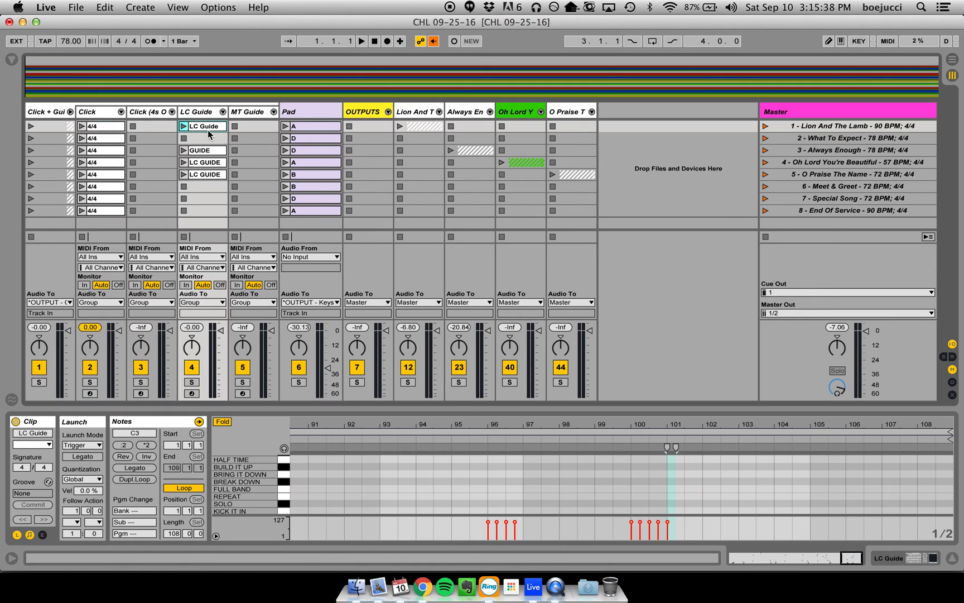
double_click(559, 426)
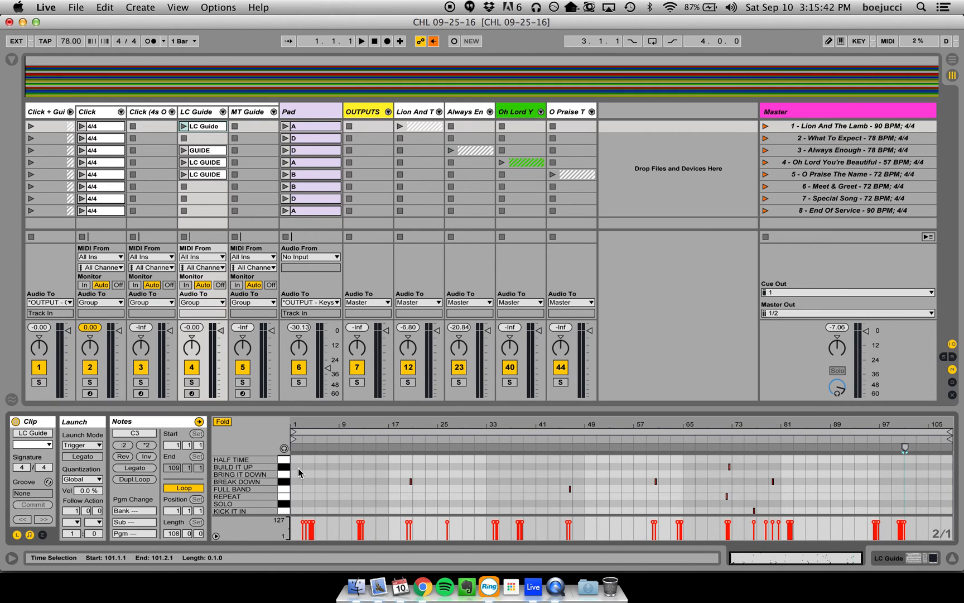
scroll(301, 475, down, 5)
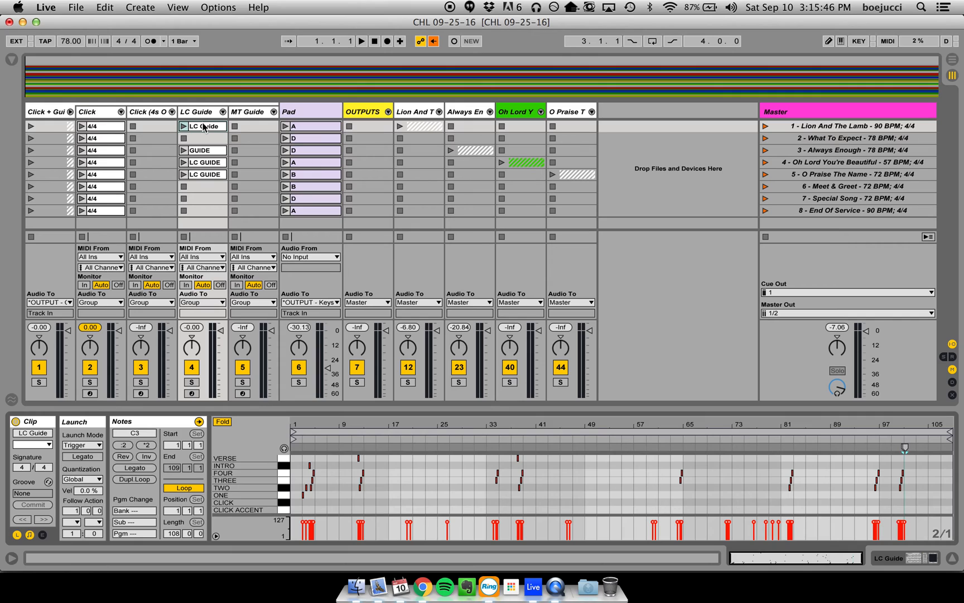
click(184, 491)
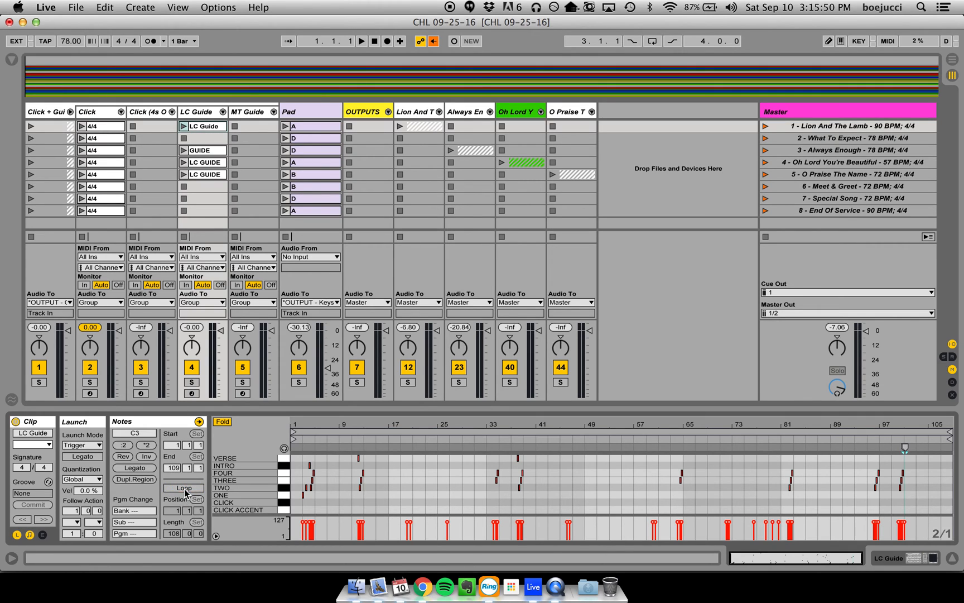
- Turn off looping for the Oh Lord You're Beautiful guide clip and check the Always Enough and O Praise The Name guide clips
click(202, 150)
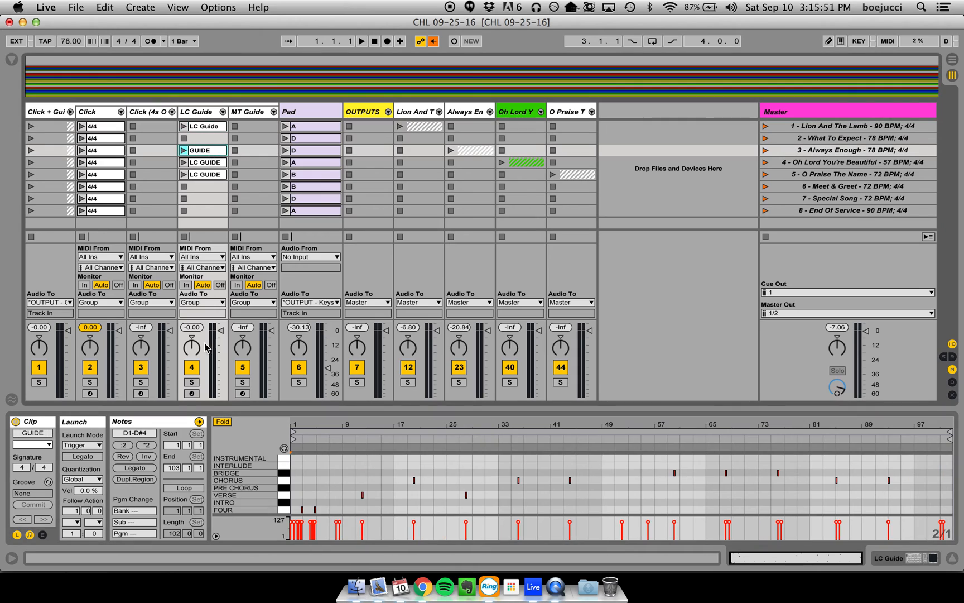
click(215, 163)
click(197, 488)
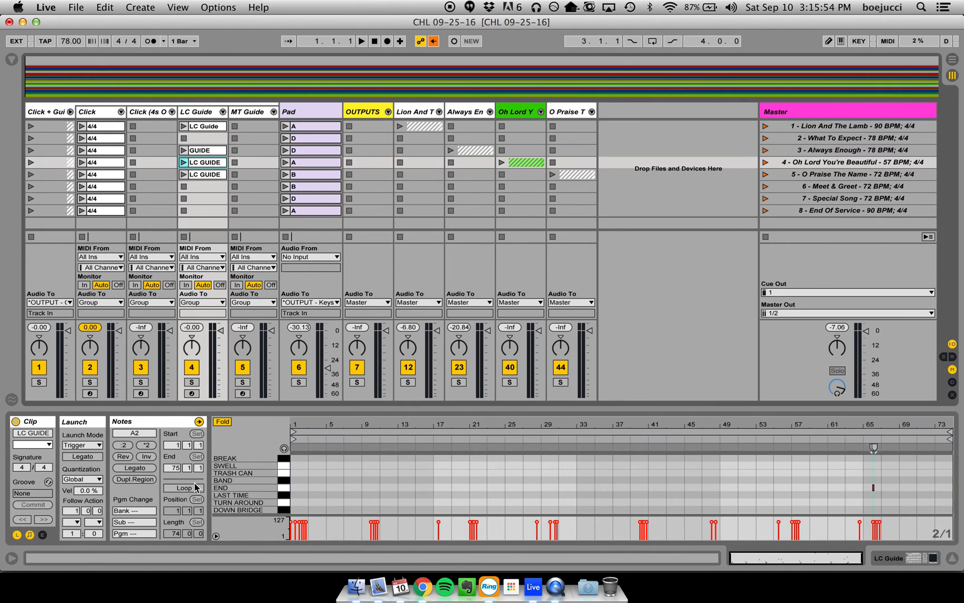
click(212, 174)
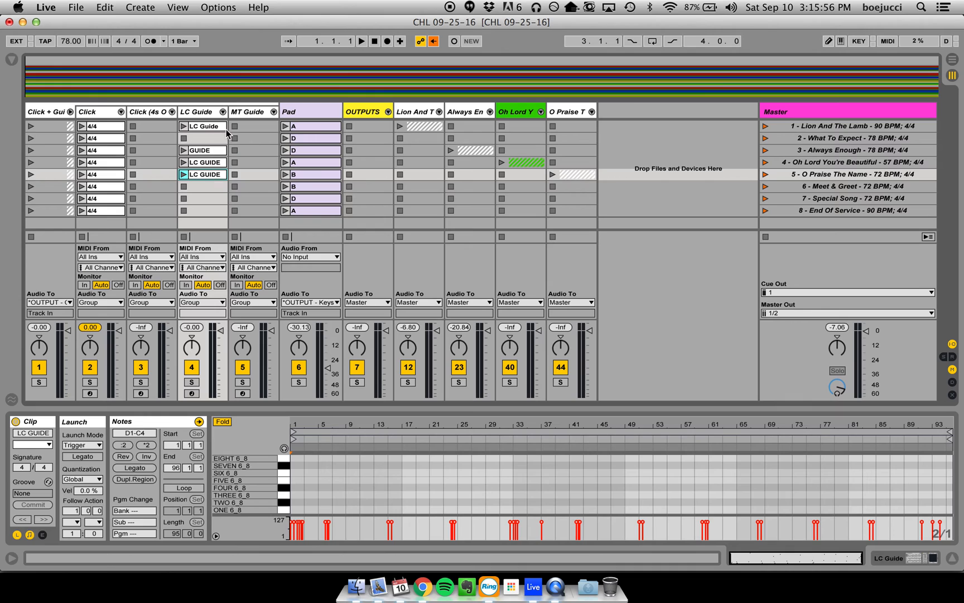
- Extend the End Of Service A pad clip to the full sample, enable Warp and Loop, and set its start near bar 3 and end at 377.1.1
click(321, 210)
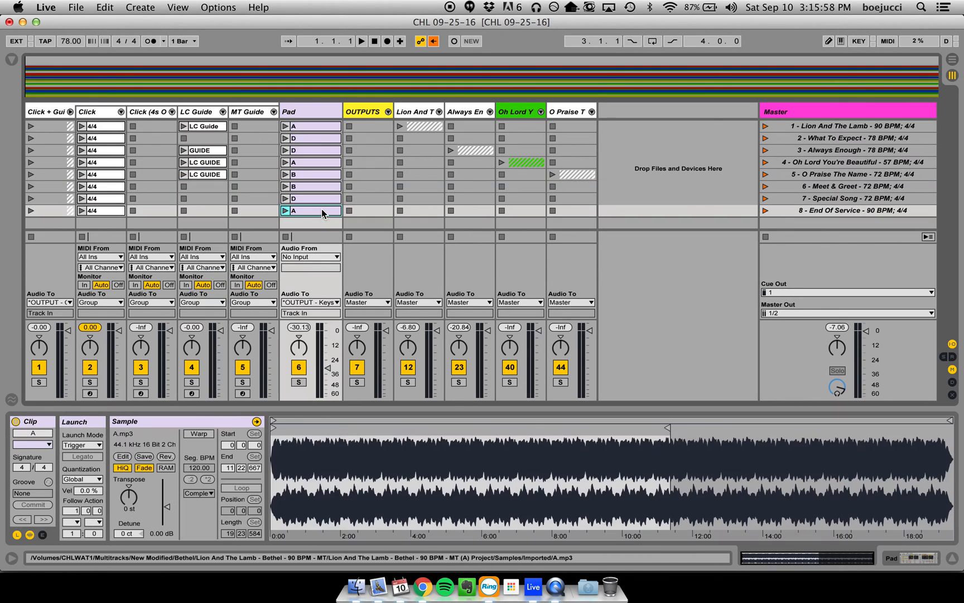
mouse_move(667, 428)
mouse_down()
mouse_move(936, 427)
mouse_move(954, 416)
mouse_up()
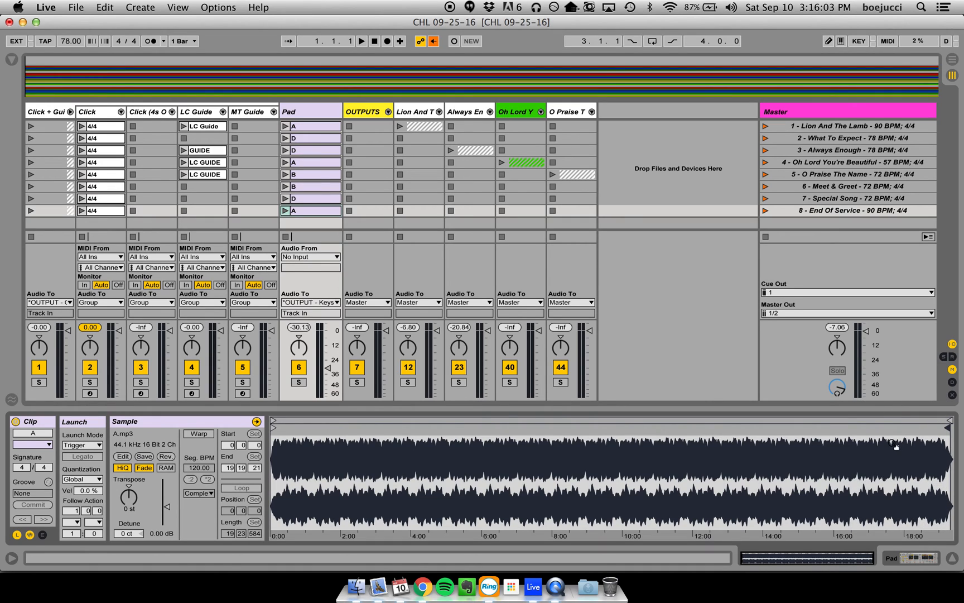
click(199, 434)
click(244, 488)
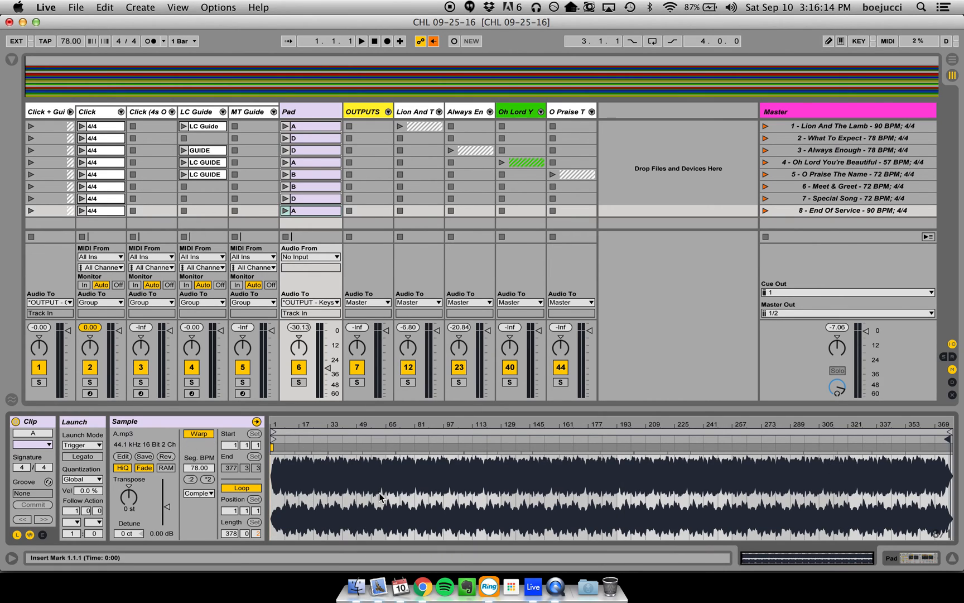
mouse_move(273, 439)
mouse_down()
mouse_move(284, 440)
mouse_move(269, 437)
mouse_move(274, 446)
mouse_up()
drag(947, 439, 946, 438)
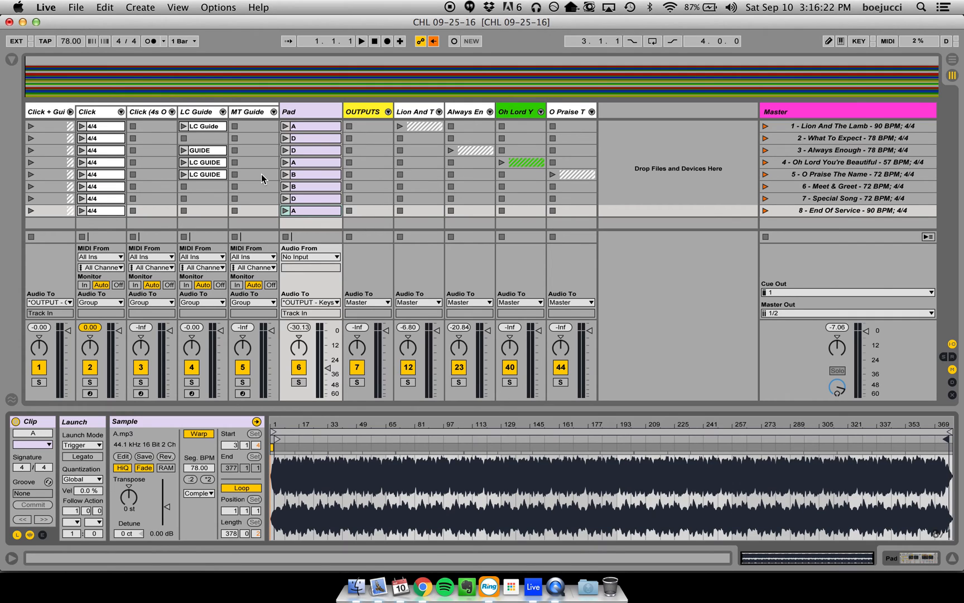
- Enable Warp and Loop on the Special Song D pad clip and set its start marker near bar 3 and end marker at 377.1.1
click(323, 200)
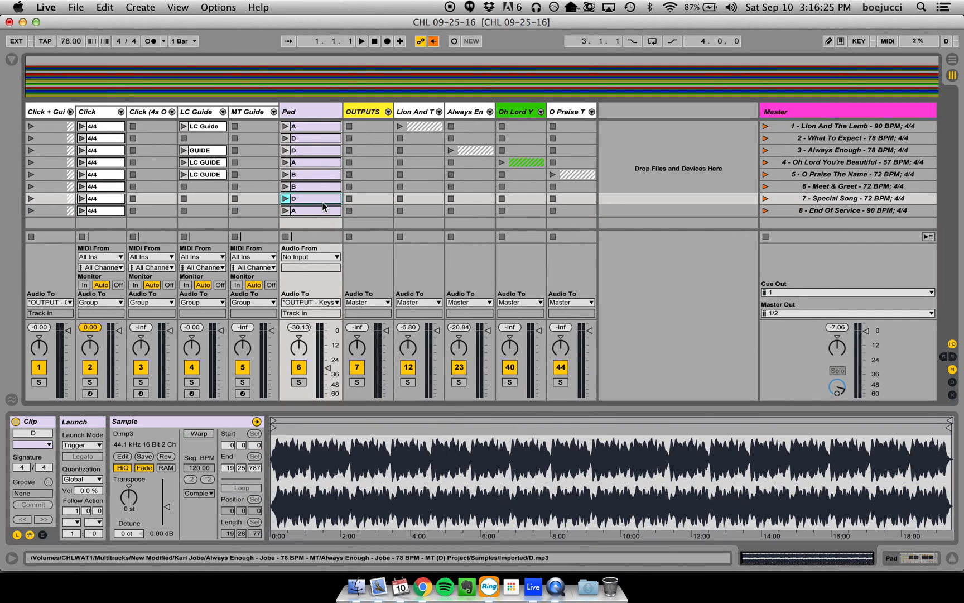
click(206, 434)
click(250, 488)
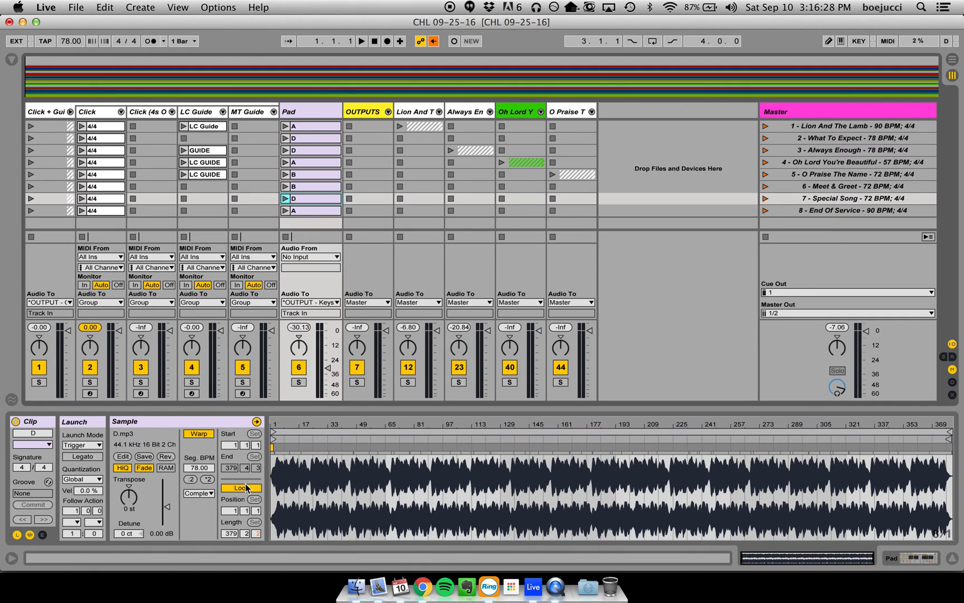
drag(273, 439, 274, 439)
drag(948, 438, 943, 439)
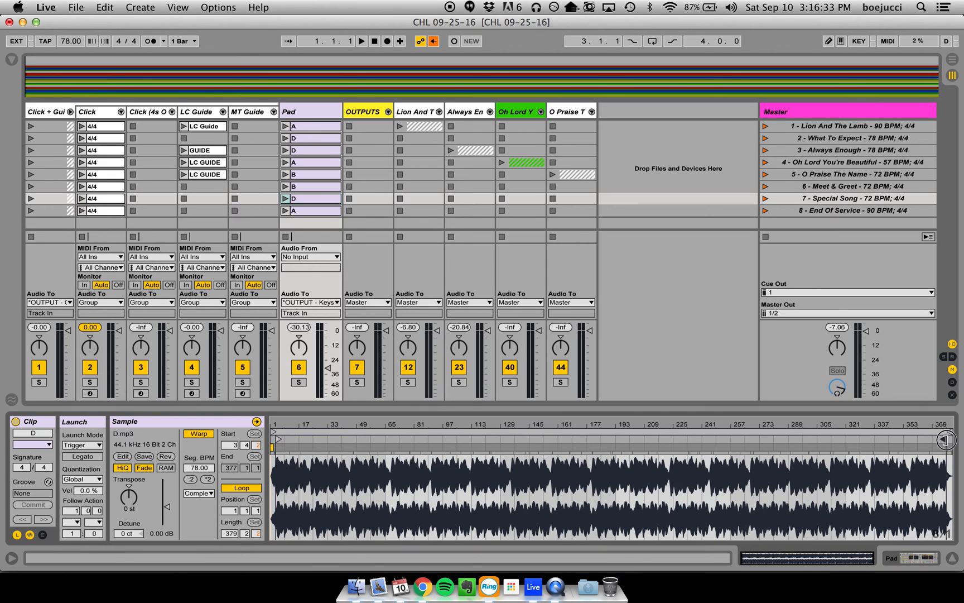
- Enable Warp and Loop on the Meet & Greet B pad clip and set its start marker near bar 3 and end marker at 386.4.2
click(302, 185)
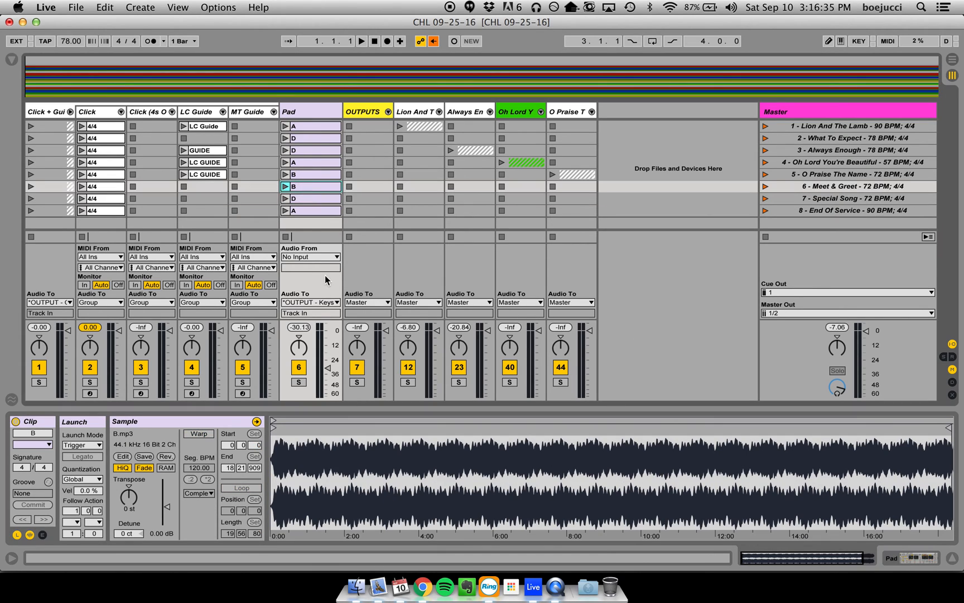
click(193, 433)
drag(274, 438, 274, 441)
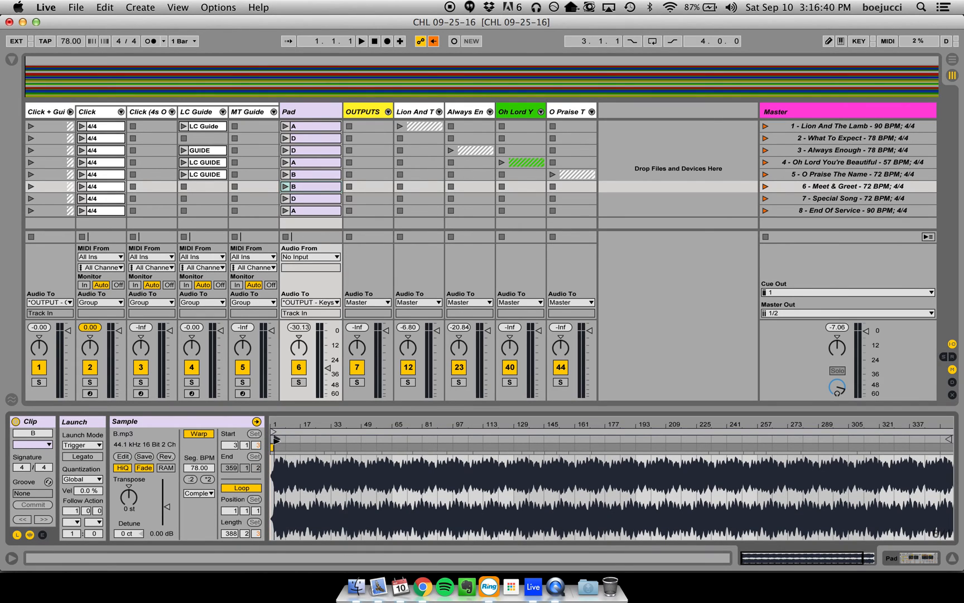
drag(946, 439, 944, 439)
scroll(929, 467, right, 5)
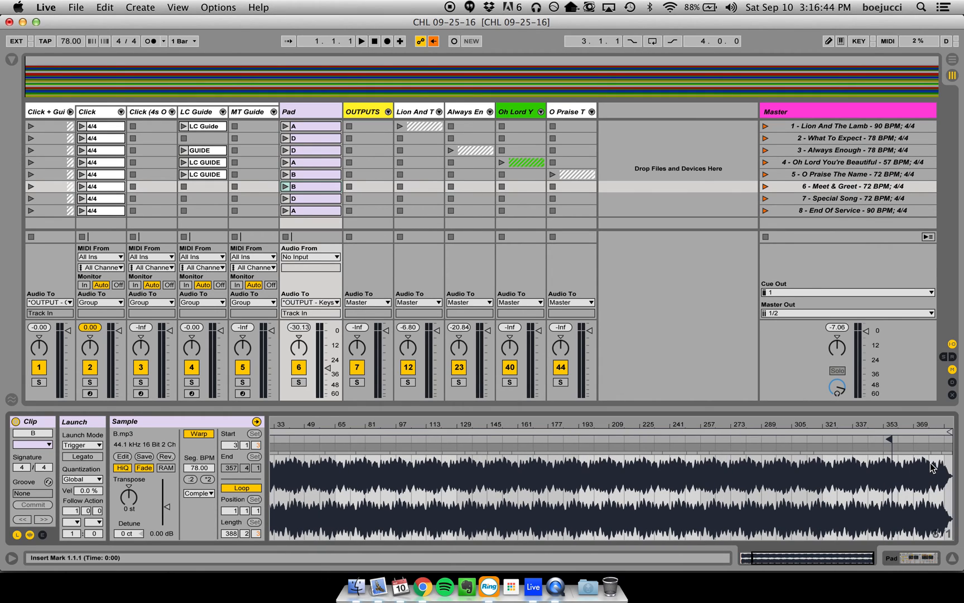
mouse_move(889, 438)
mouse_down()
mouse_move(946, 437)
mouse_move(908, 428)
mouse_up()
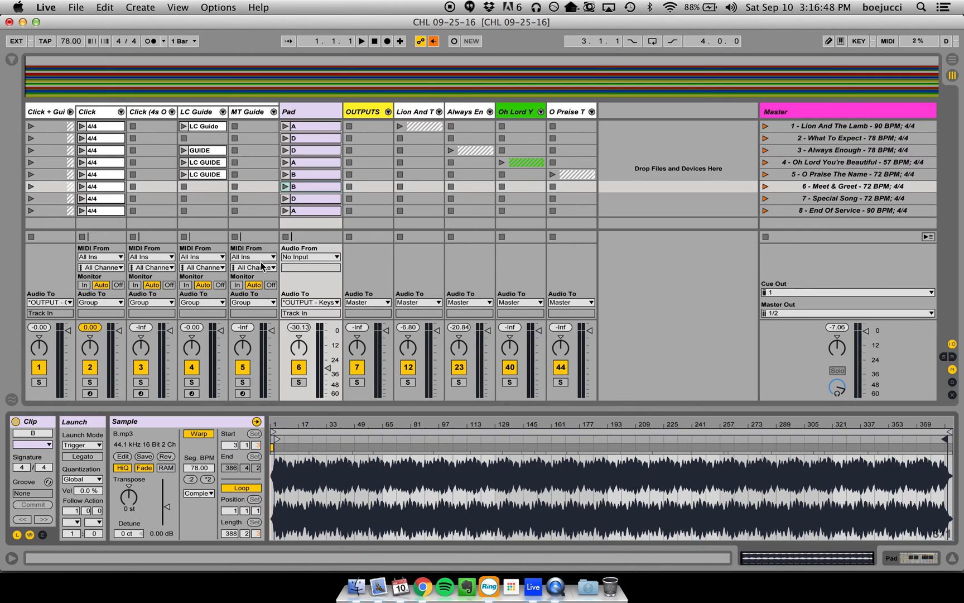
- Collapse the Click + Guide track group and hide the clip view
click(70, 112)
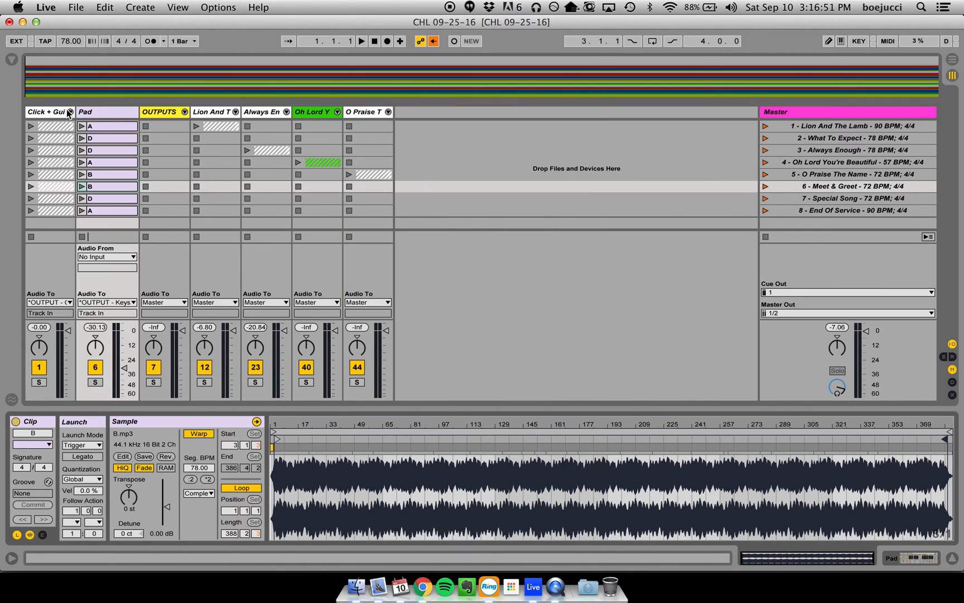
click(951, 559)
click(404, 134)
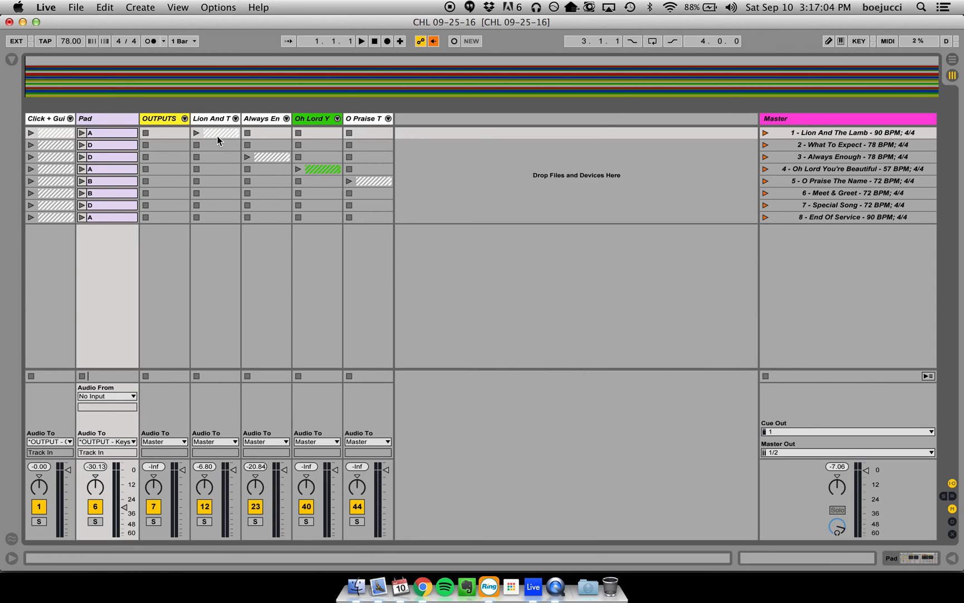
- Examine the tracks inside the OUTPUTS and Lion And The Lamb groups, leaving both groups collapsed
click(184, 119)
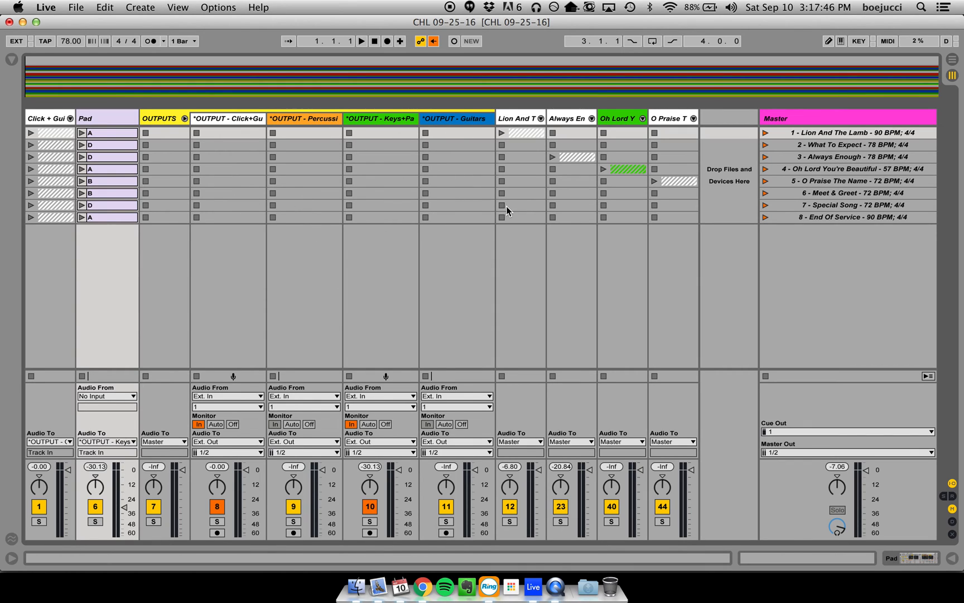
click(186, 119)
click(236, 117)
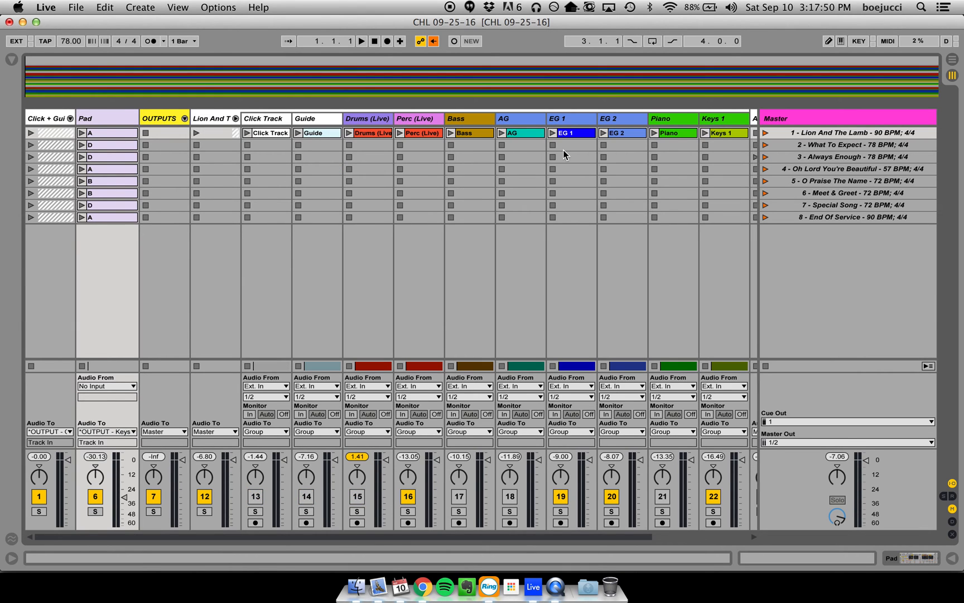
scroll(562, 150, right, 5)
scroll(362, 179, left, 5)
click(185, 118)
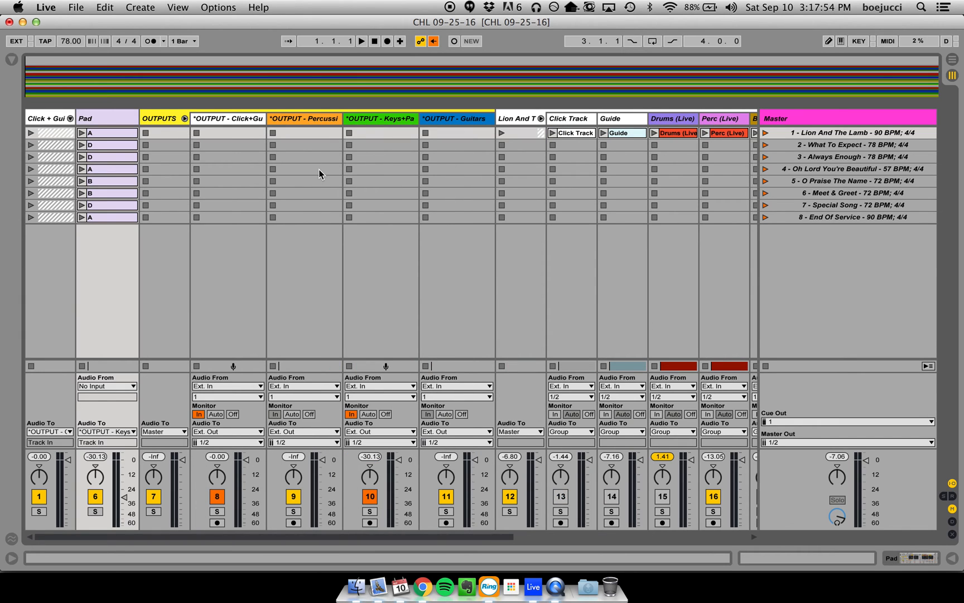
click(184, 118)
click(235, 118)
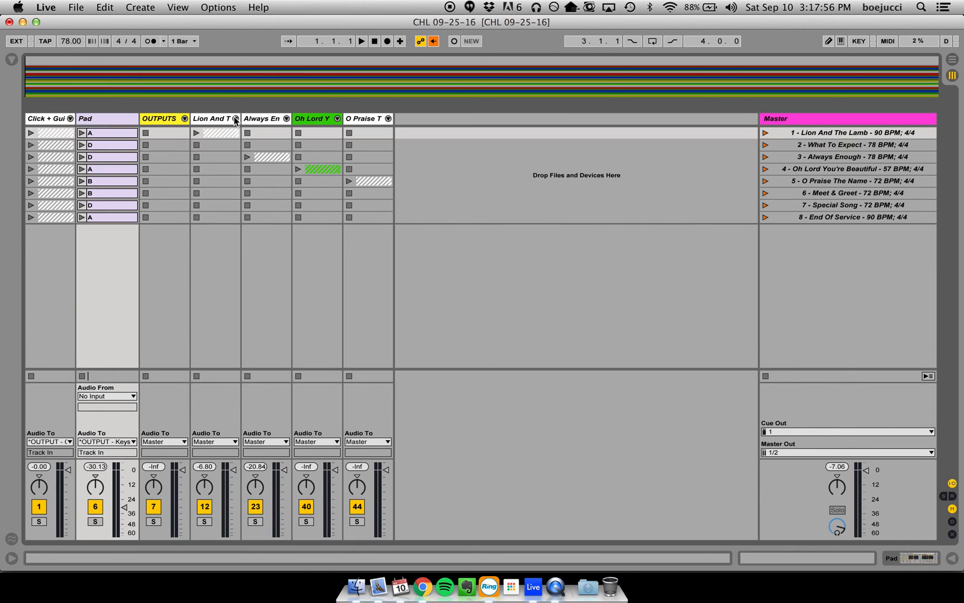
- Move the OUTPUTS group after the O Praise The Name group and expand it to show its output tracks
drag(172, 120, 451, 119)
click(388, 118)
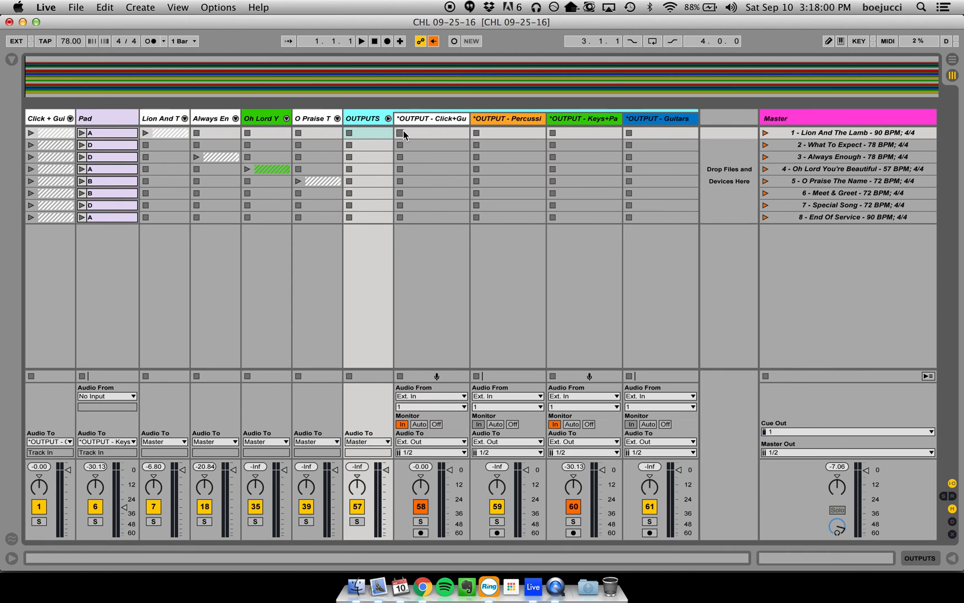
click(435, 133)
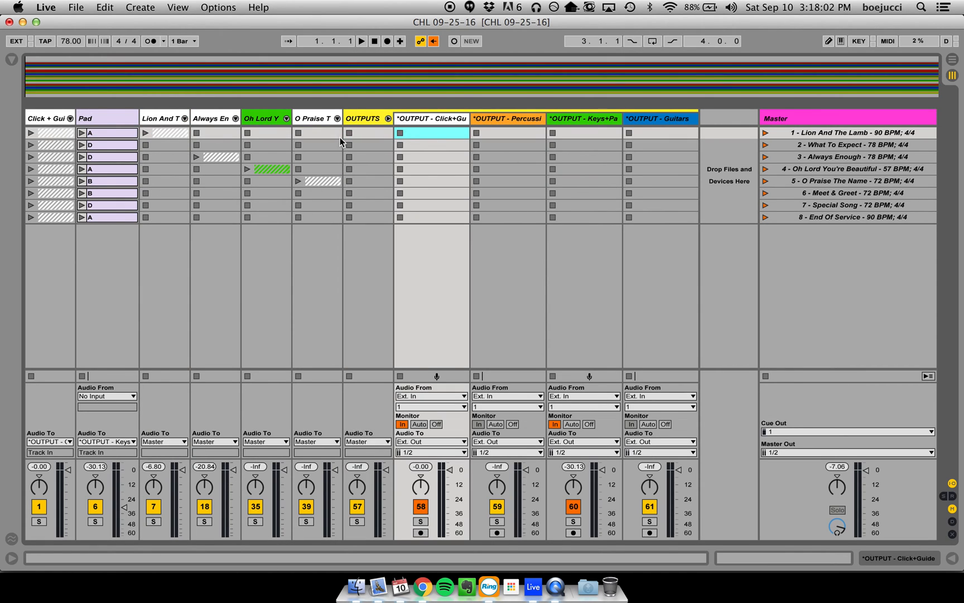
click(367, 117)
click(370, 133)
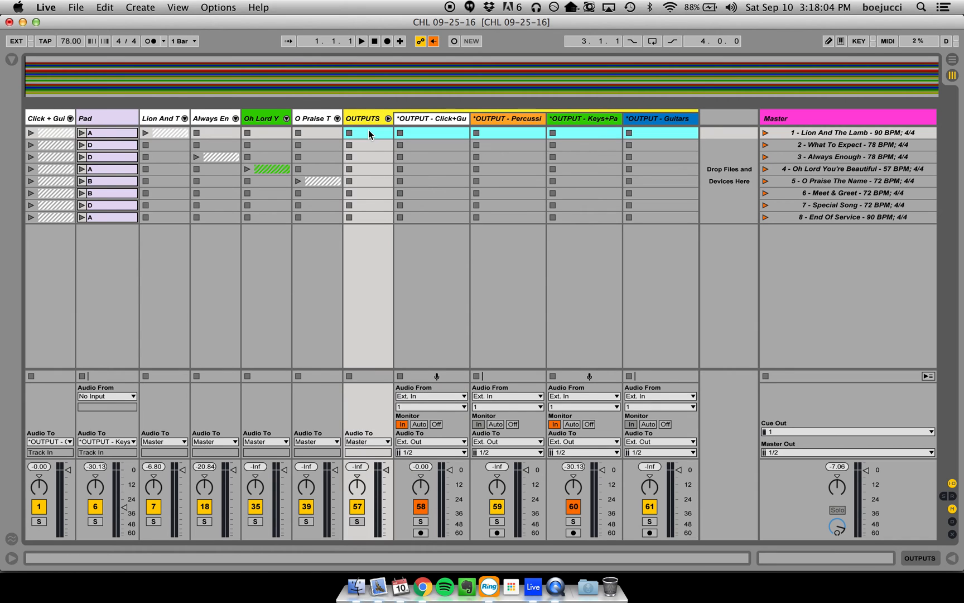
- Expand the Lion And The Lamb group and widen all of its tracks together
click(185, 118)
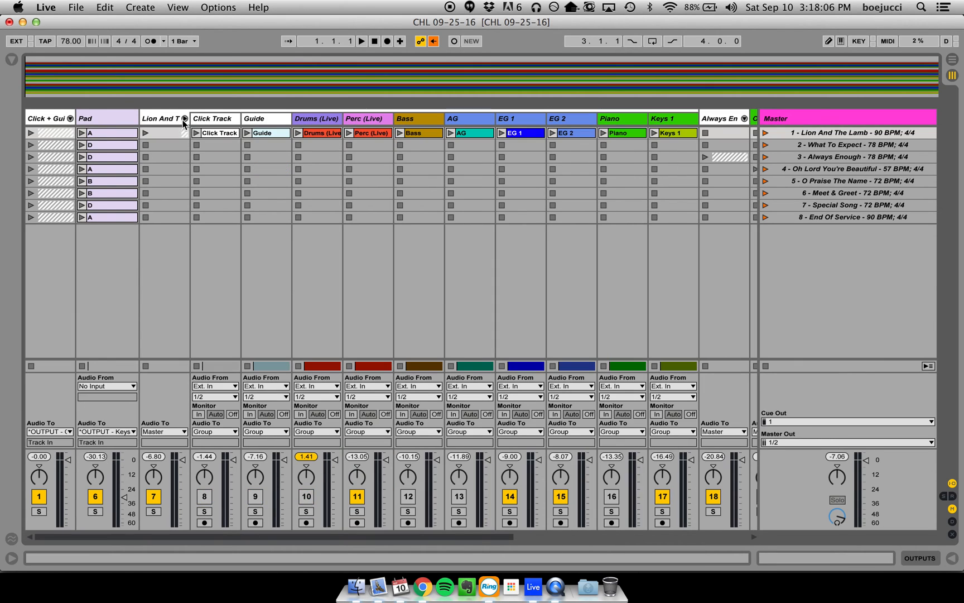
click(221, 124)
scroll(223, 122, right, 10)
click(230, 123)
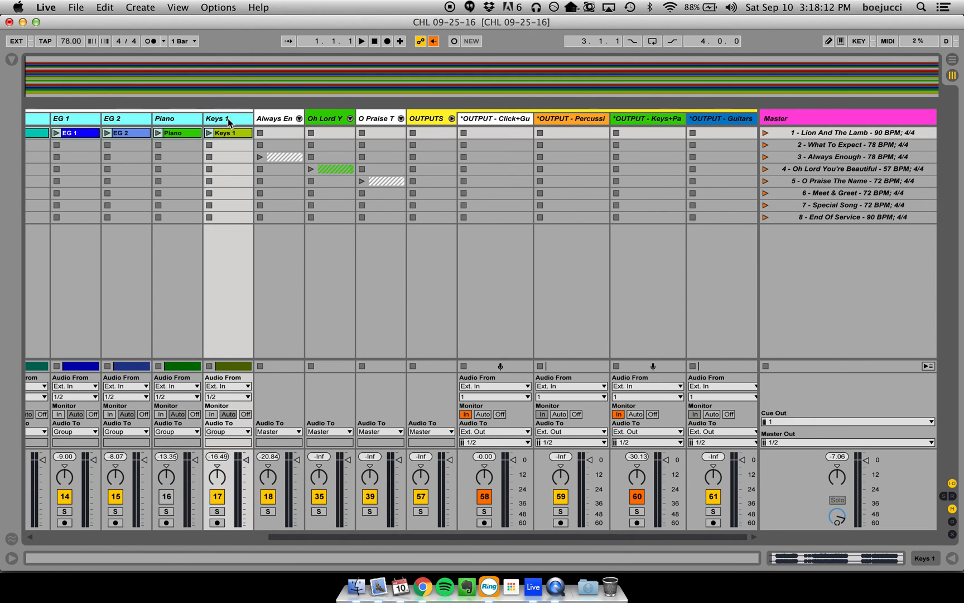
drag(253, 119, 267, 120)
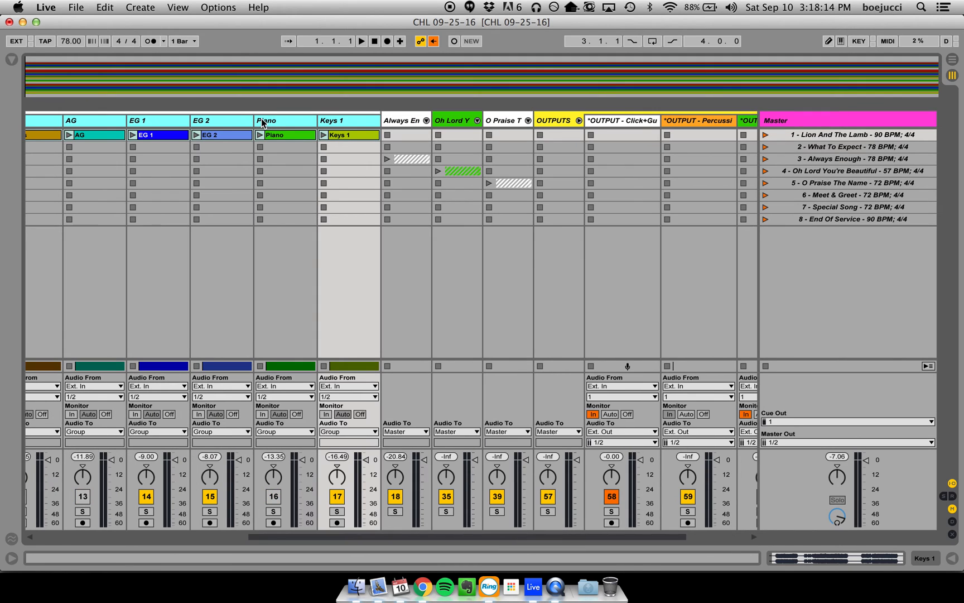
click(346, 147)
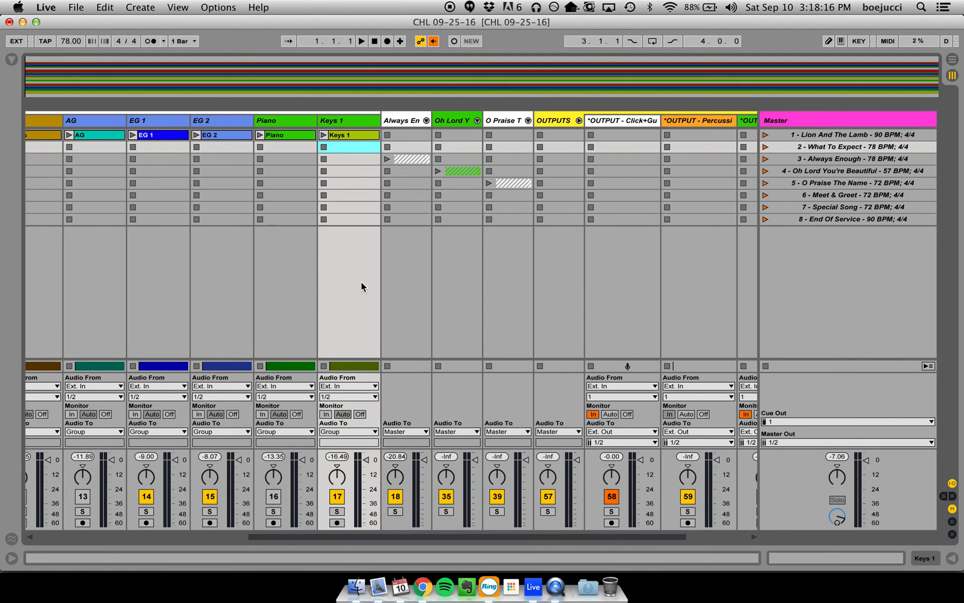
- Route the audio of Lion And The Lamb's Click Track and Guide tracks to *OUTPUT - Click+Guide
scroll(301, 430, left, 10)
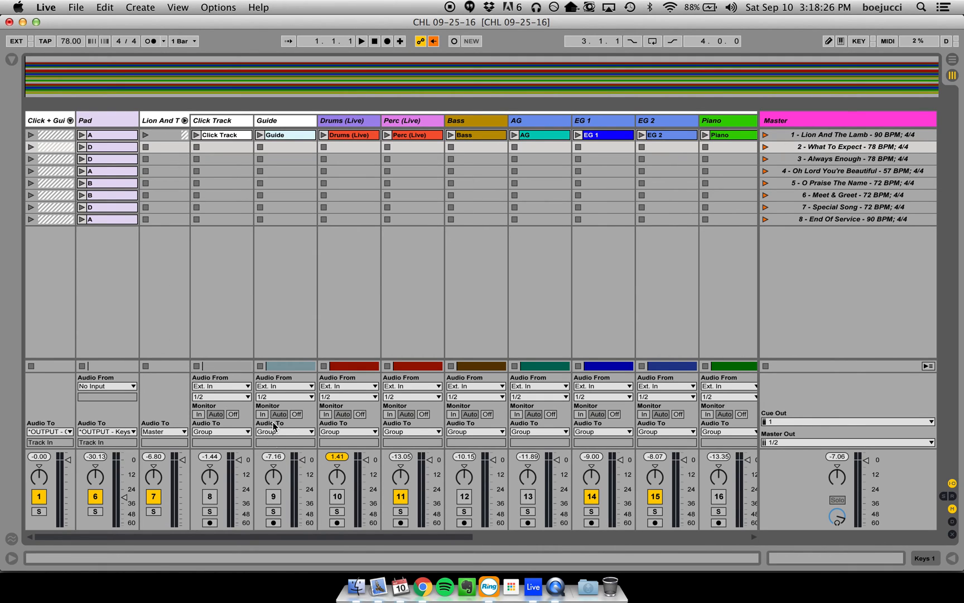
click(229, 119)
shift+click(284, 121)
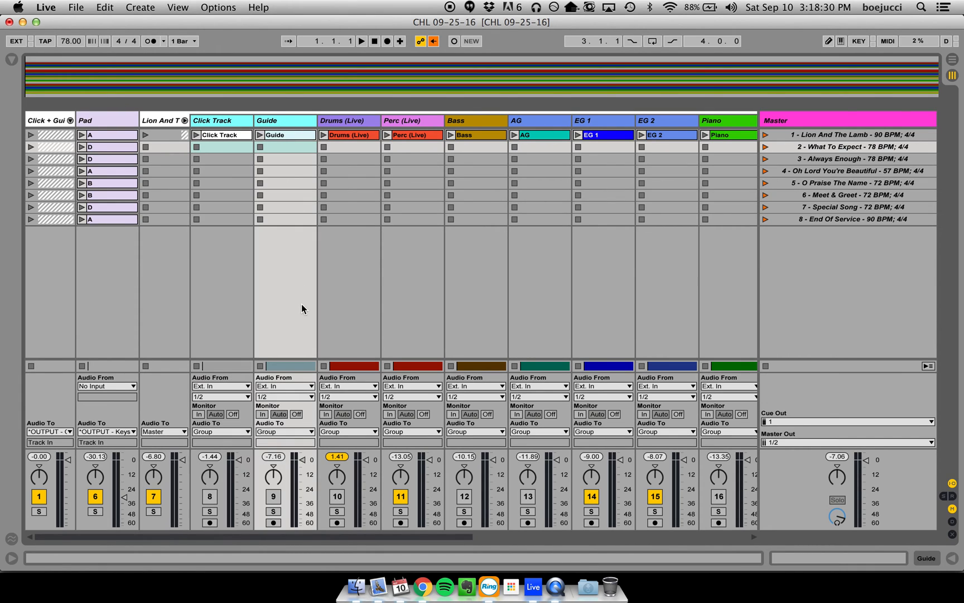
click(296, 431)
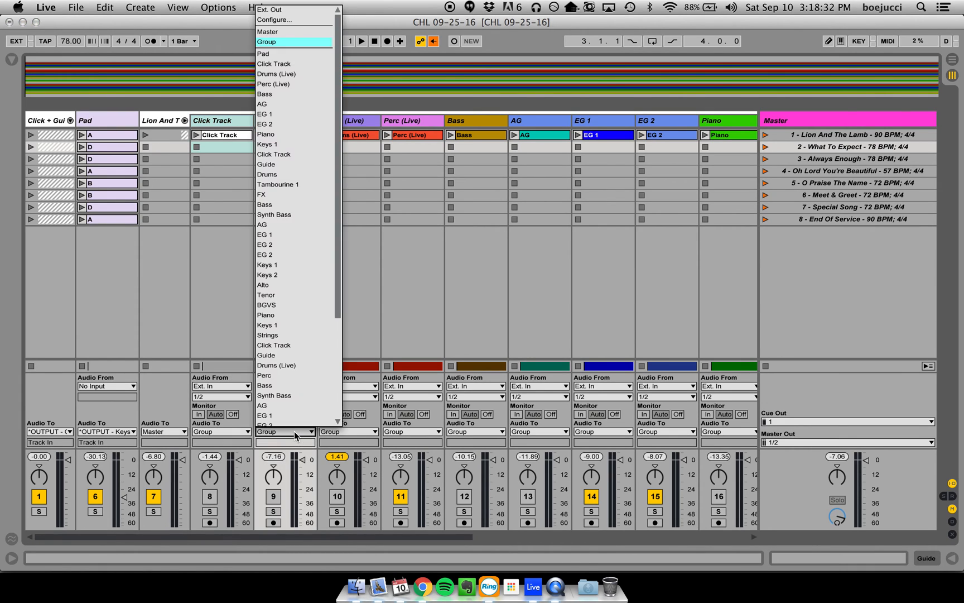
scroll(301, 402, down, 5)
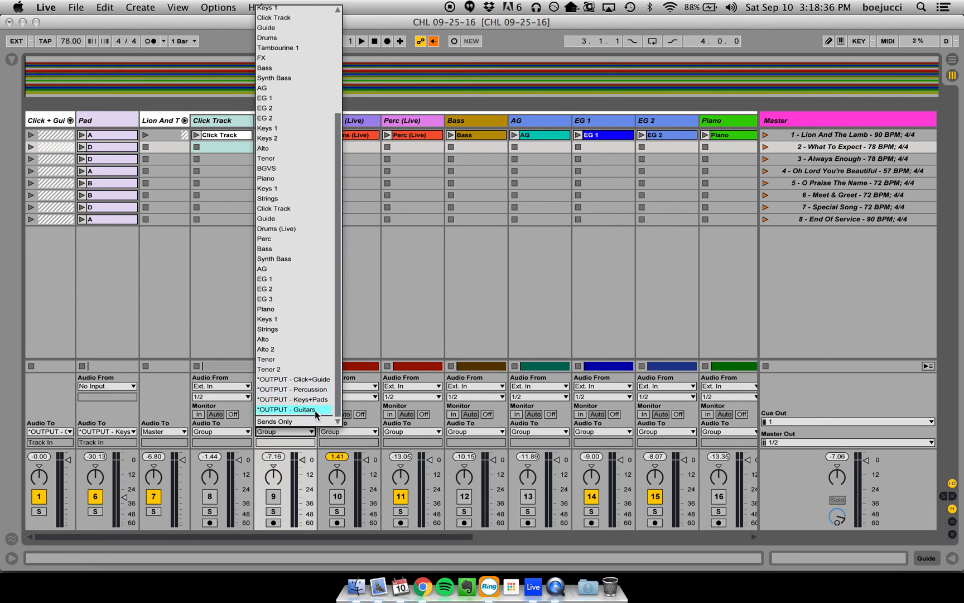
scroll(312, 335, up, 2)
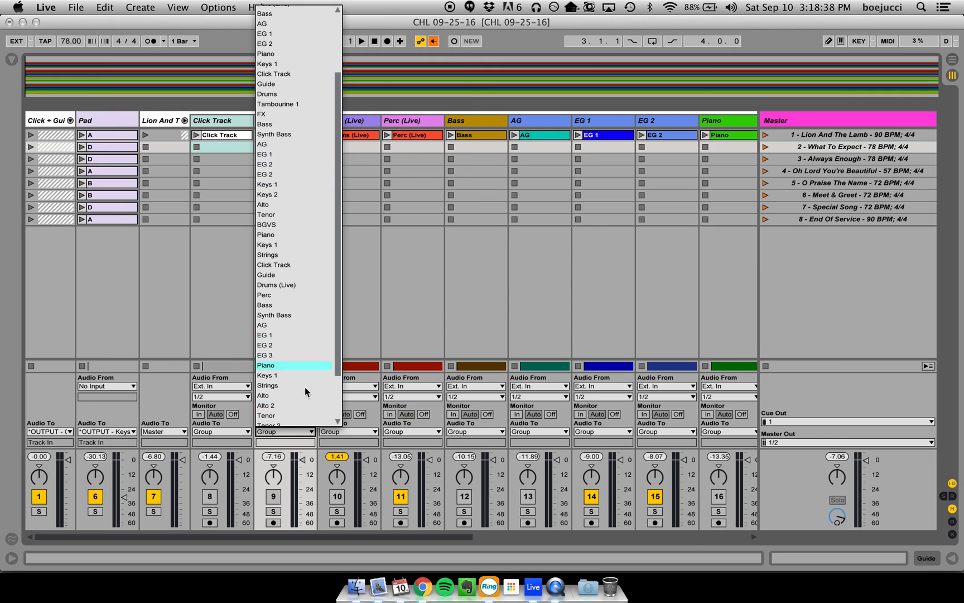
scroll(301, 364, down, 2)
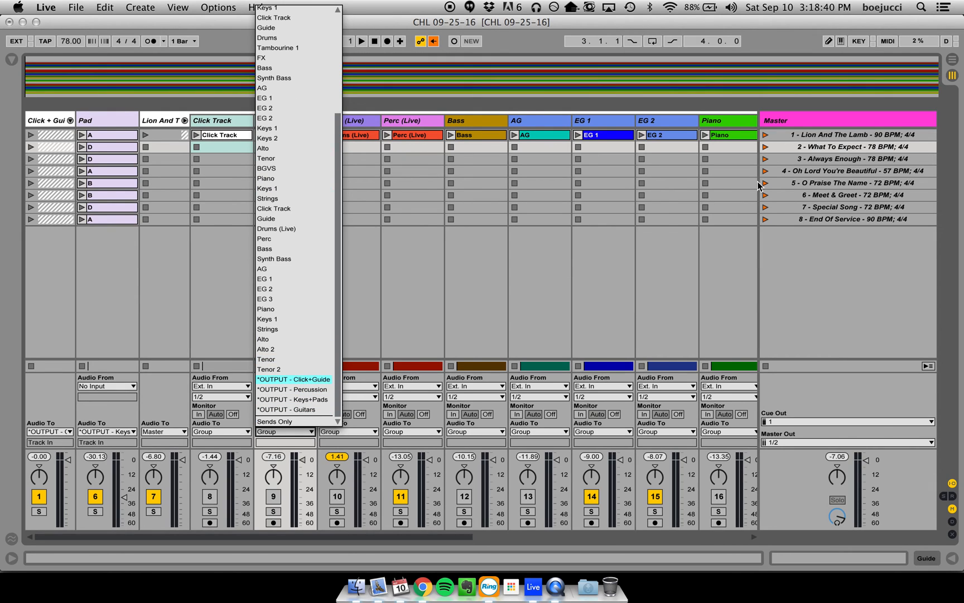
click(314, 379)
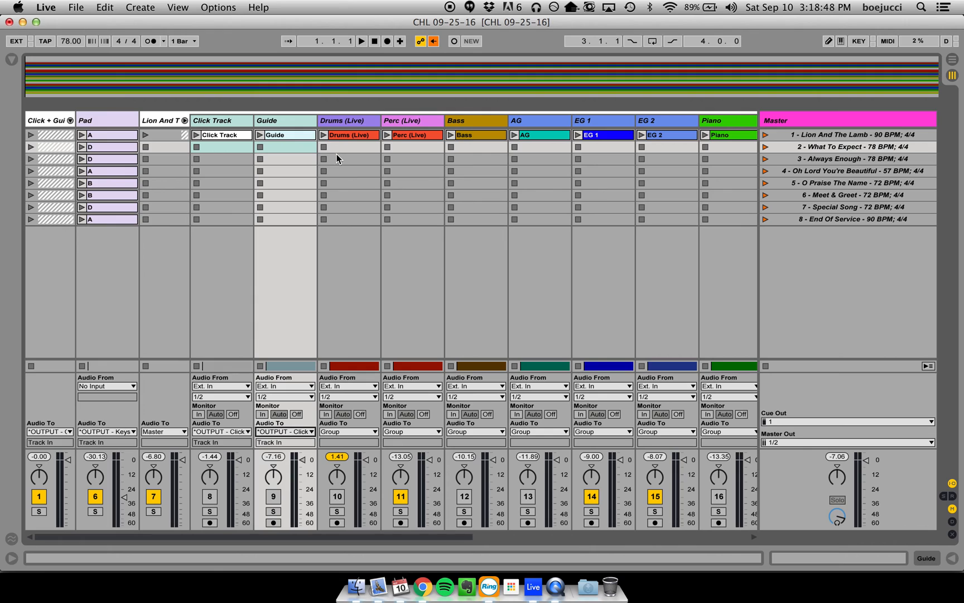
- Route the audio of the Drums (Live) and Perc (Live) tracks to *OUTPUT - Percussion
click(343, 121)
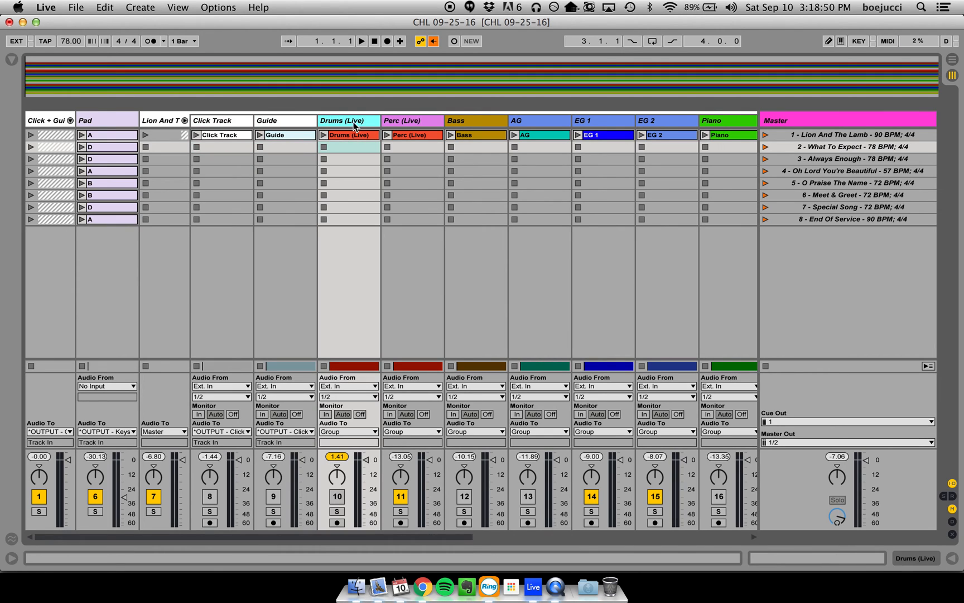
click(392, 122)
click(416, 433)
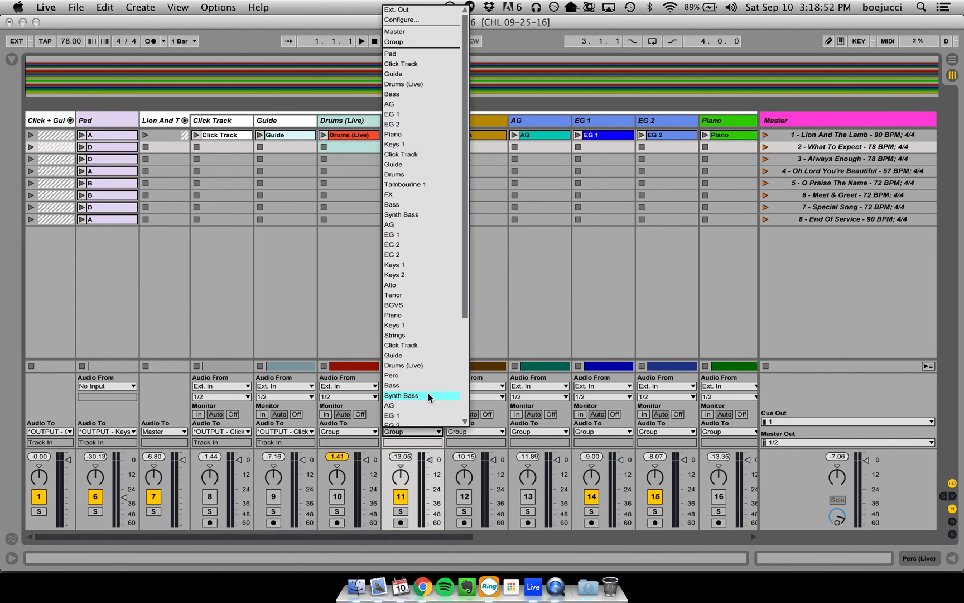
click(434, 387)
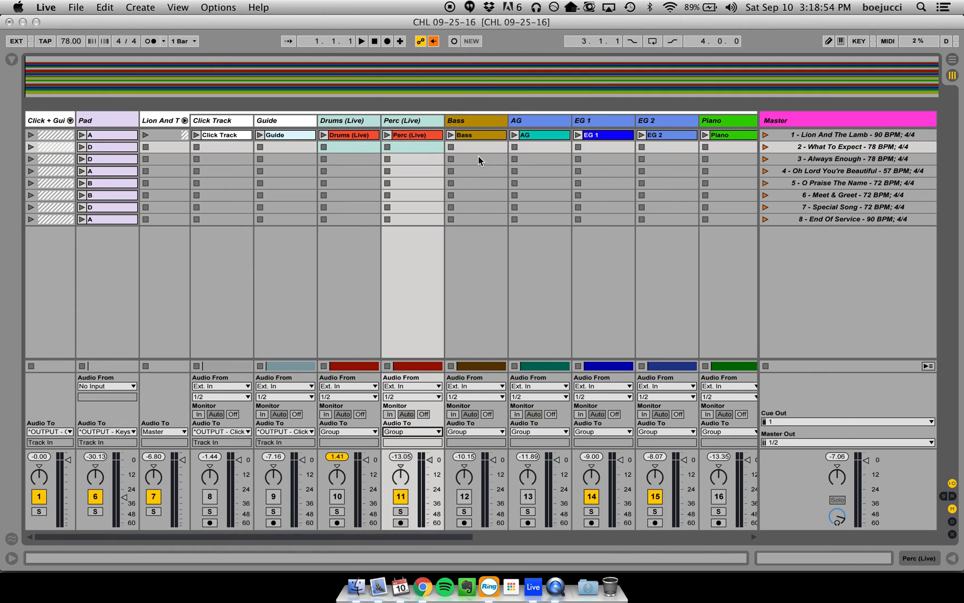
- Route the audio of Lion And The Lamb's Bass track to *OUTPUT - Keys+Pads
click(482, 121)
click(484, 431)
scroll(491, 352, down, 5)
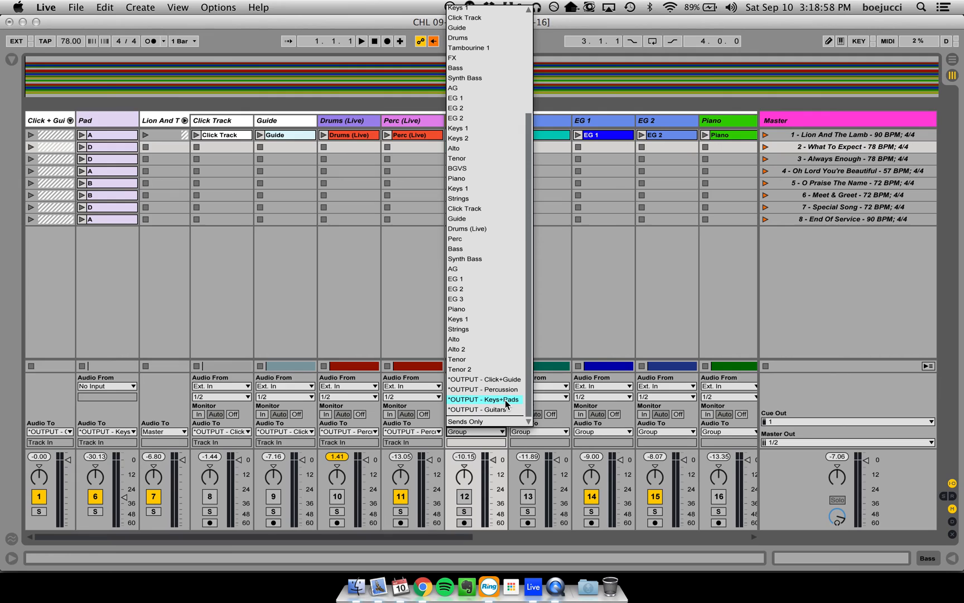
click(505, 400)
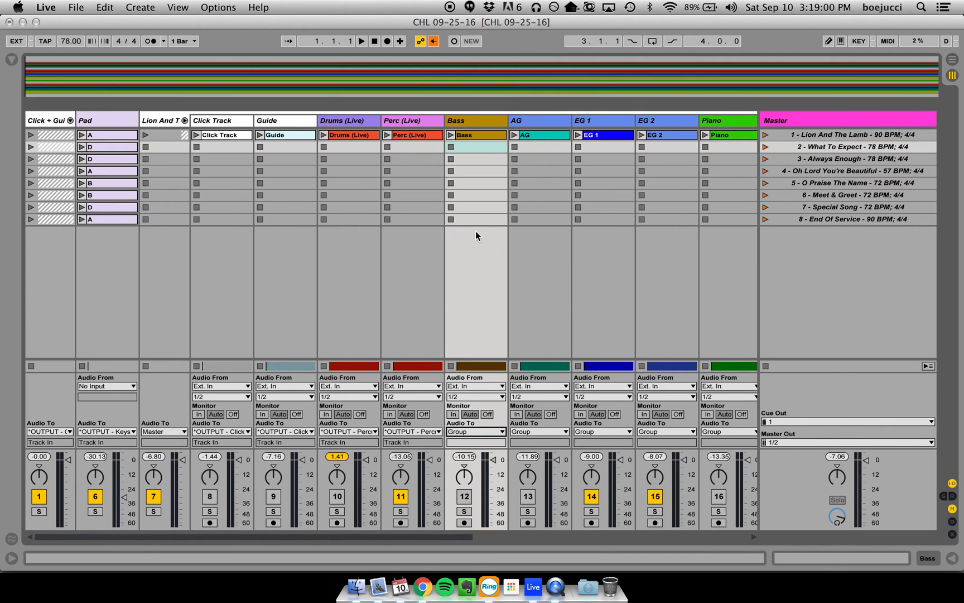
click(486, 150)
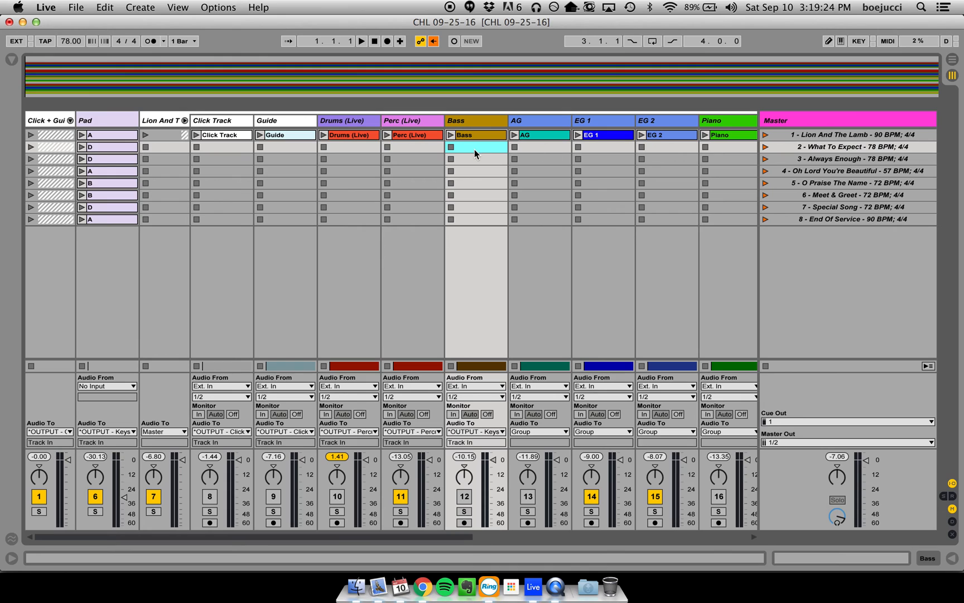
scroll(655, 159, right, 5)
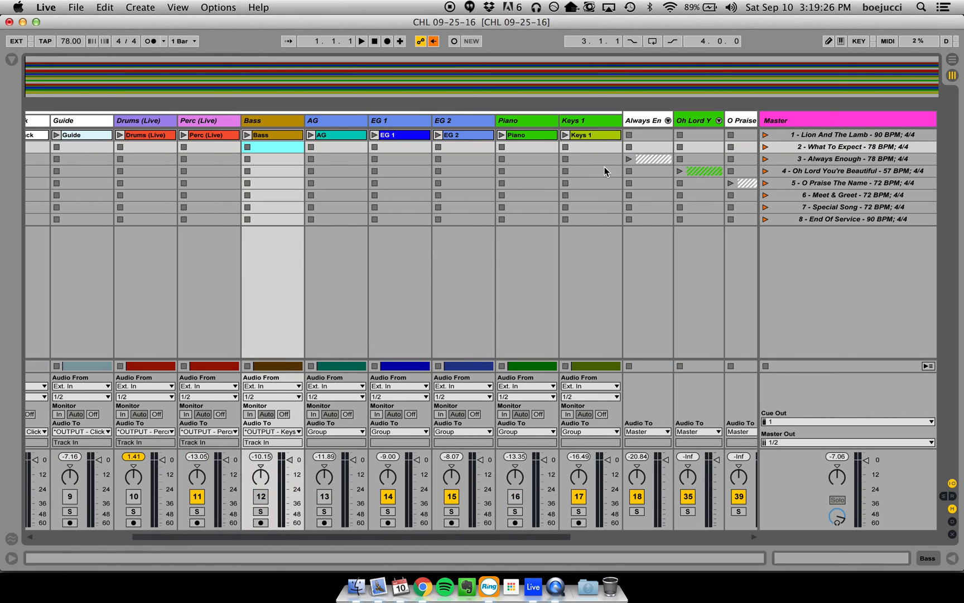
scroll(565, 174, left, 5)
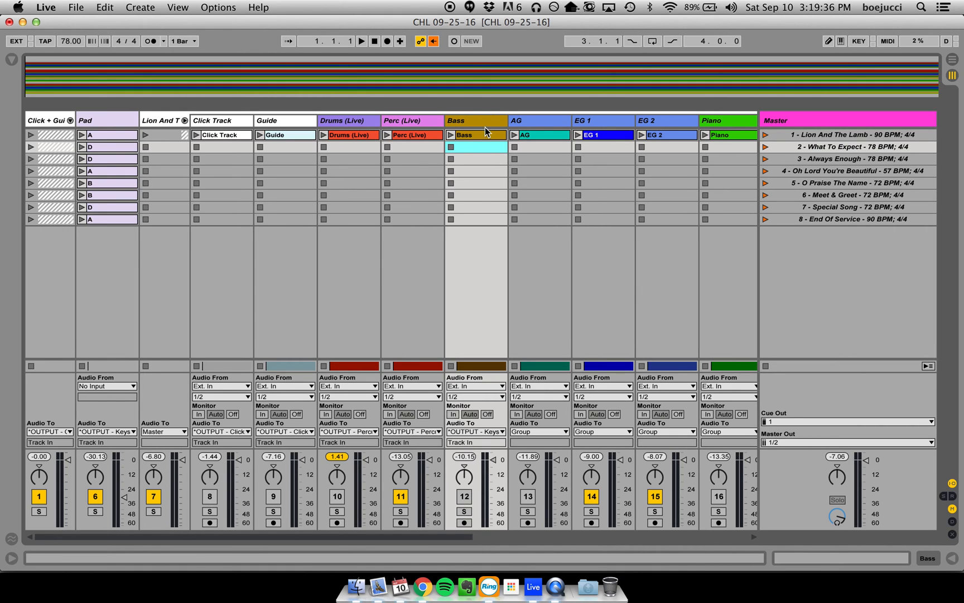
- Route the audio of Lion And The Lamb's AG, EG 1 and EG 2 tracks to *OUTPUT - Guitars
scroll(487, 136, right, 3)
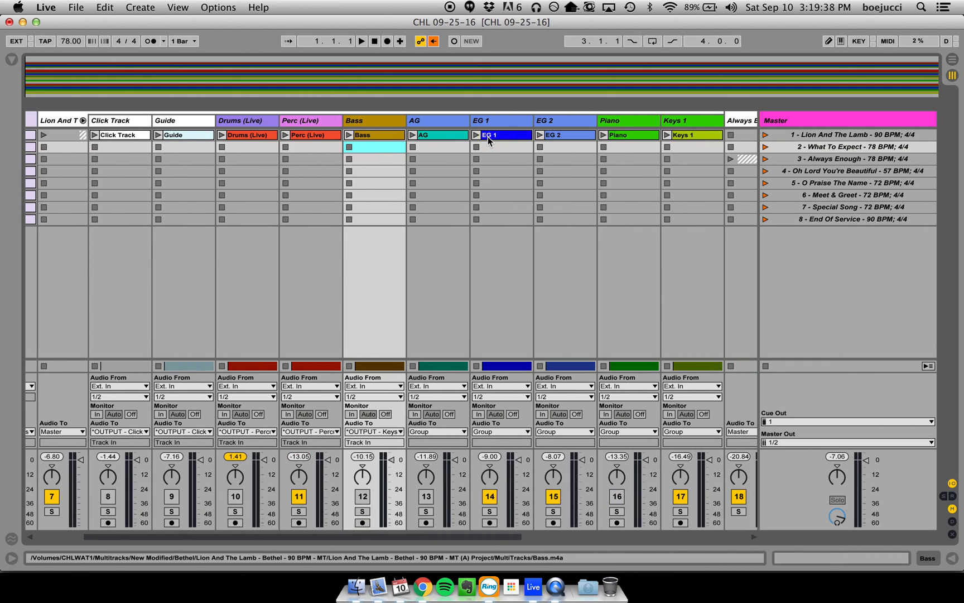
click(440, 121)
click(567, 119)
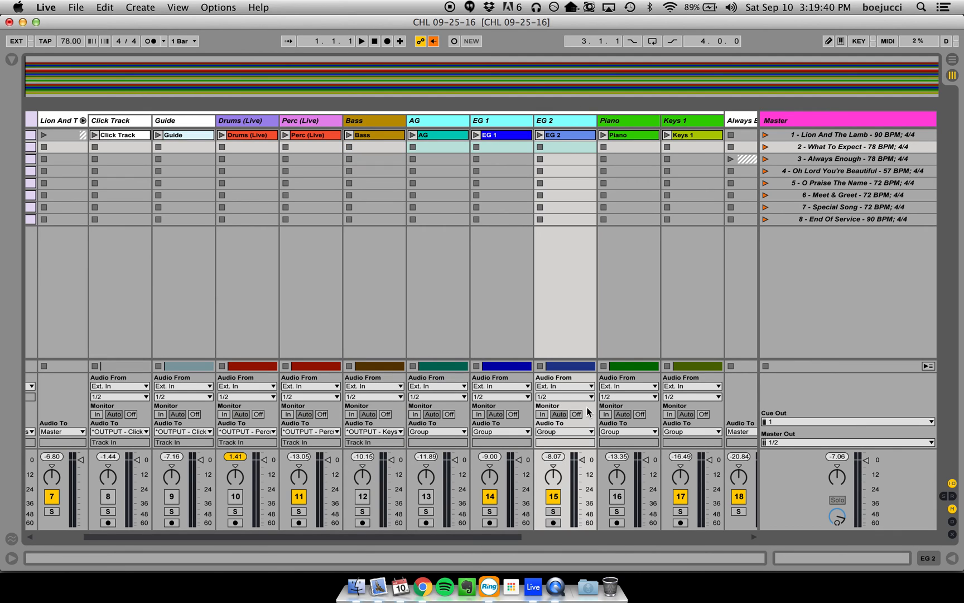
click(568, 431)
scroll(580, 377, down, 5)
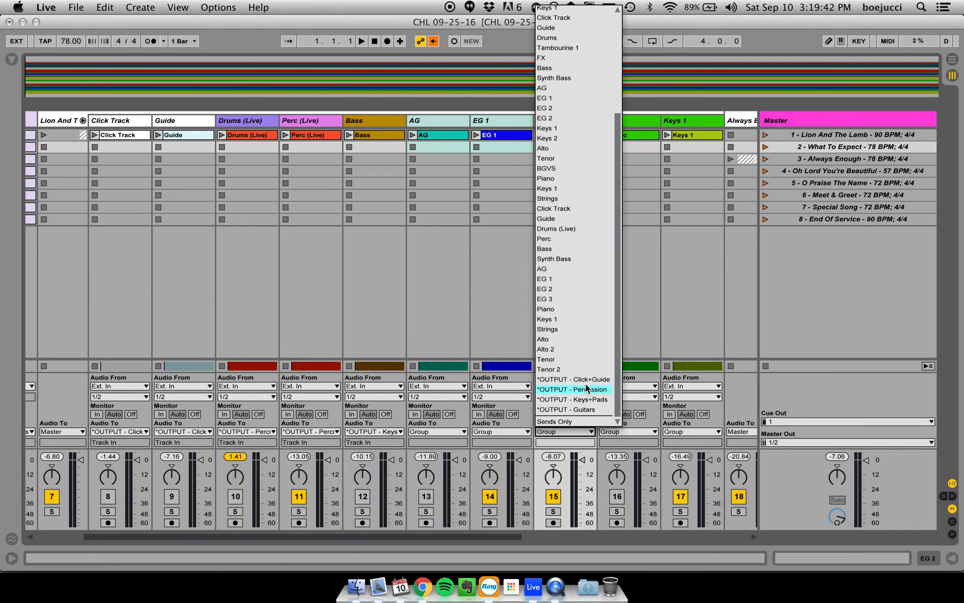
click(593, 409)
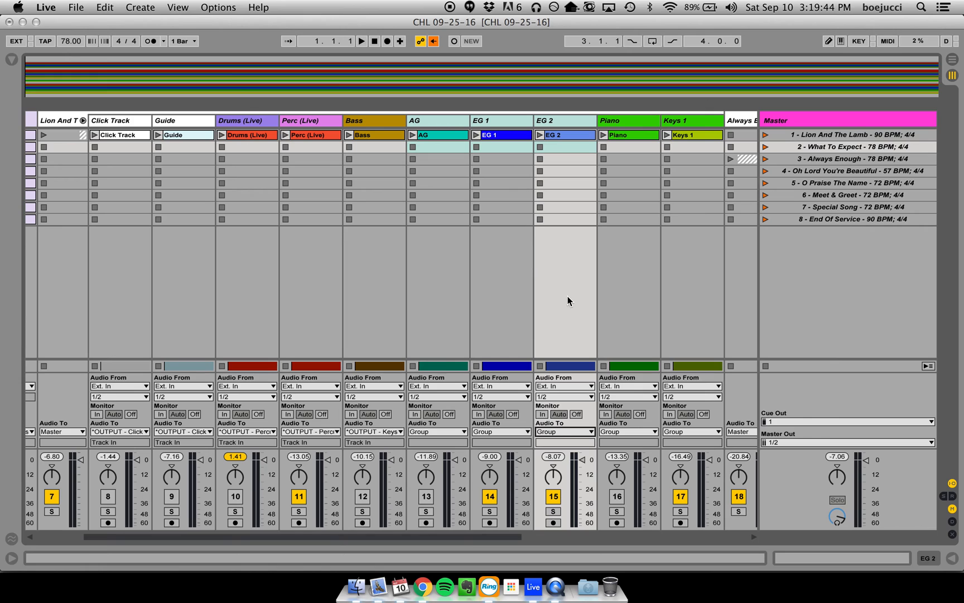
- Route the audio of Lion And The Lamb's Piano and Keys 1 tracks to *OUTPUT - Keys+Pads
scroll(592, 178, right, 3)
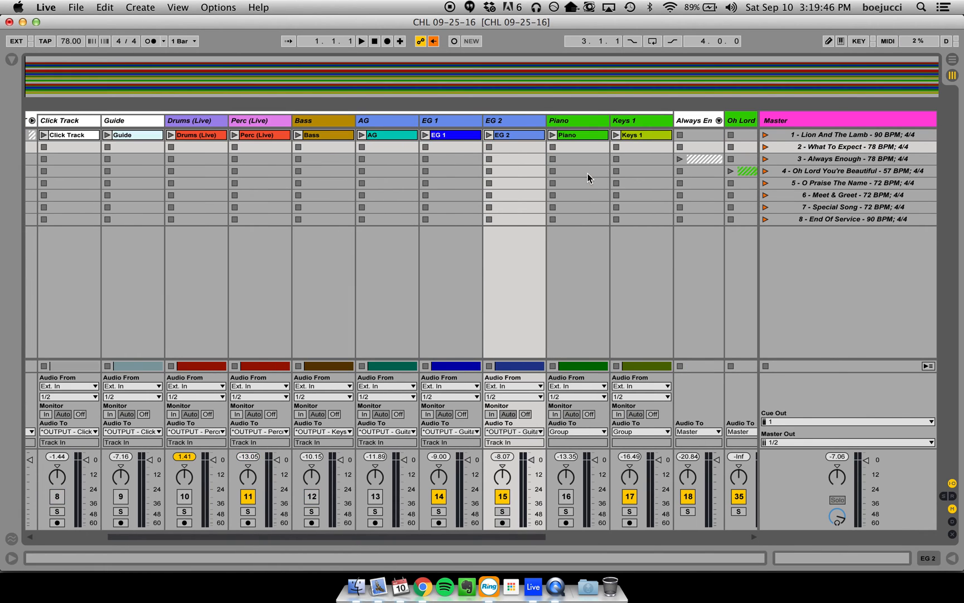
click(592, 134)
click(654, 120)
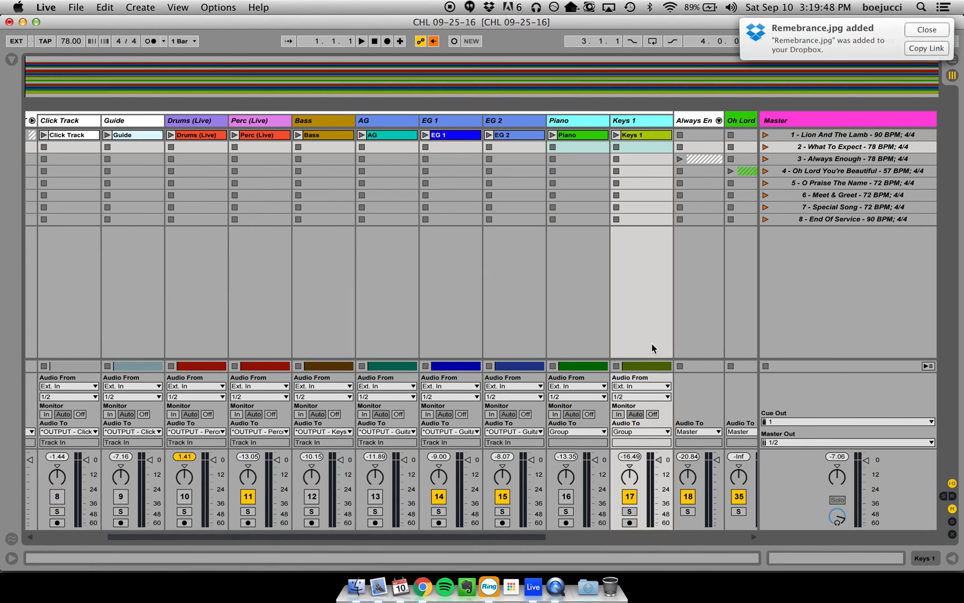
click(645, 431)
scroll(650, 355, down, 5)
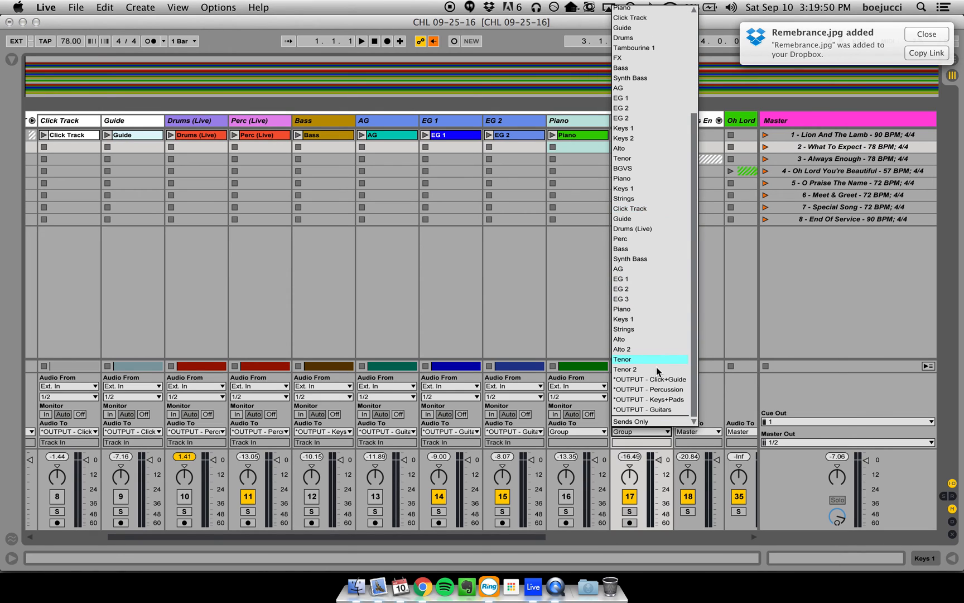
click(665, 400)
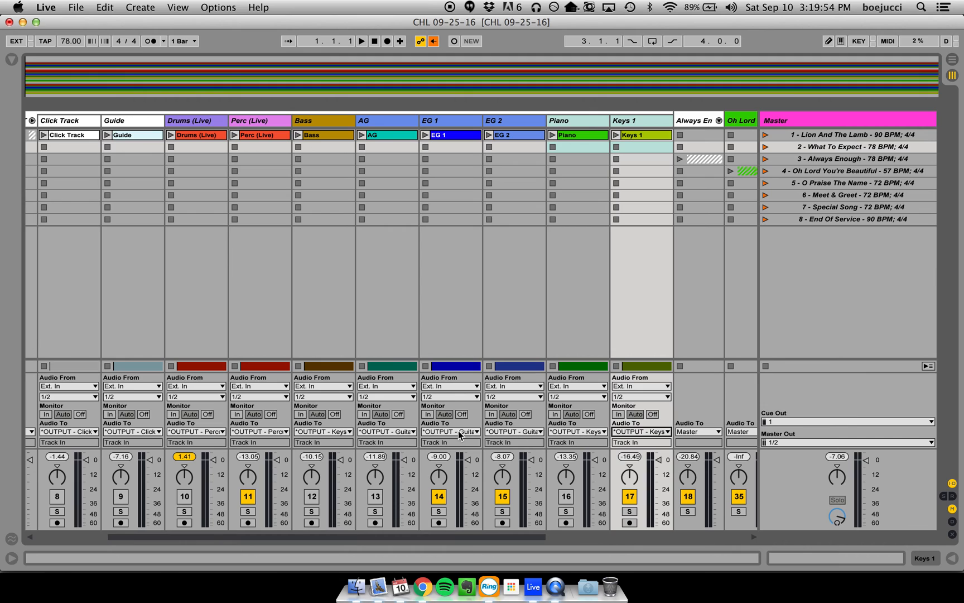
- Collapse the Lion And The Lamb group, then expand the Always Enough group and widen all of its tracks
scroll(458, 430, left, 5)
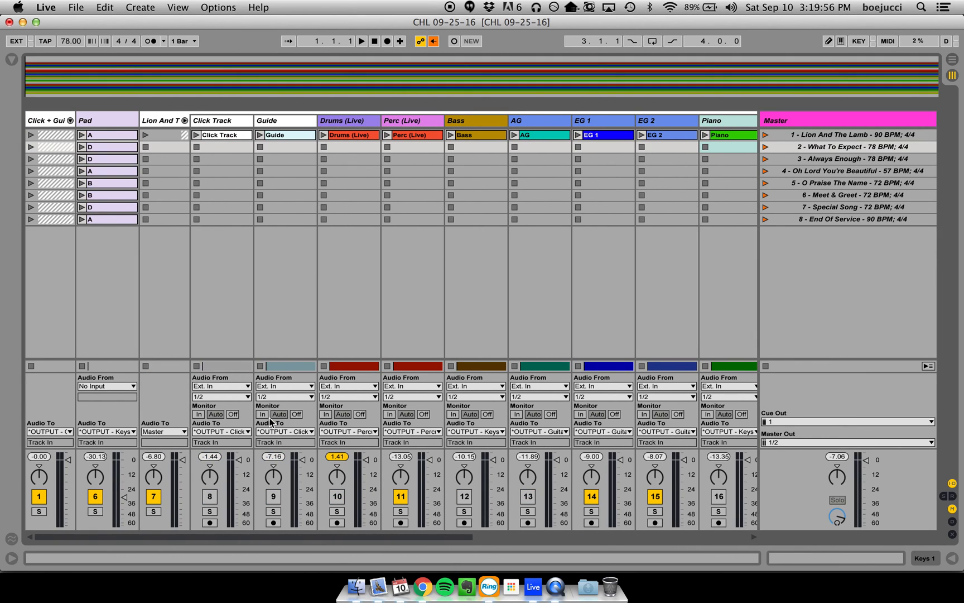
click(184, 120)
click(236, 120)
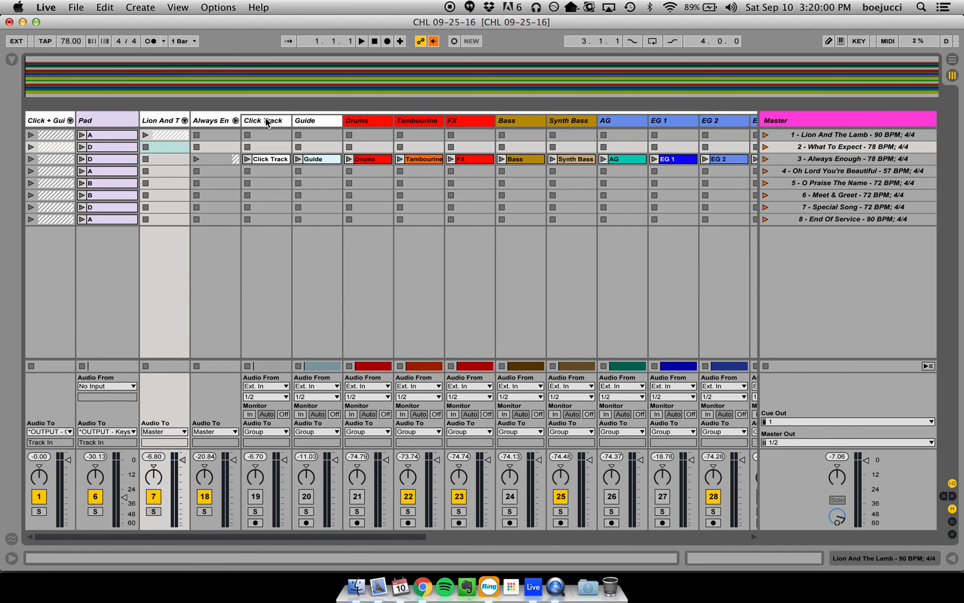
click(262, 120)
scroll(277, 120, right, 10)
click(284, 119)
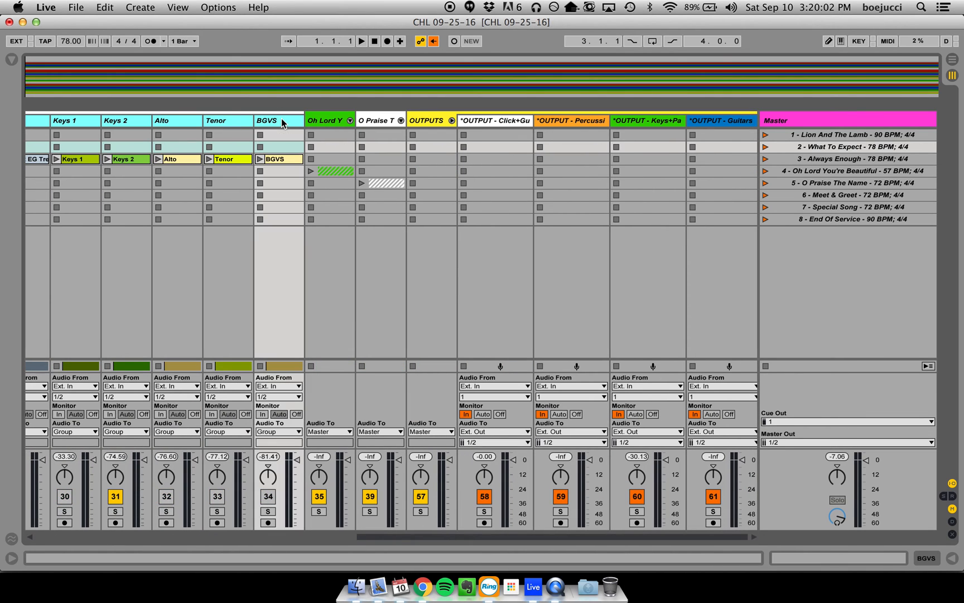
scroll(307, 121, left, 5)
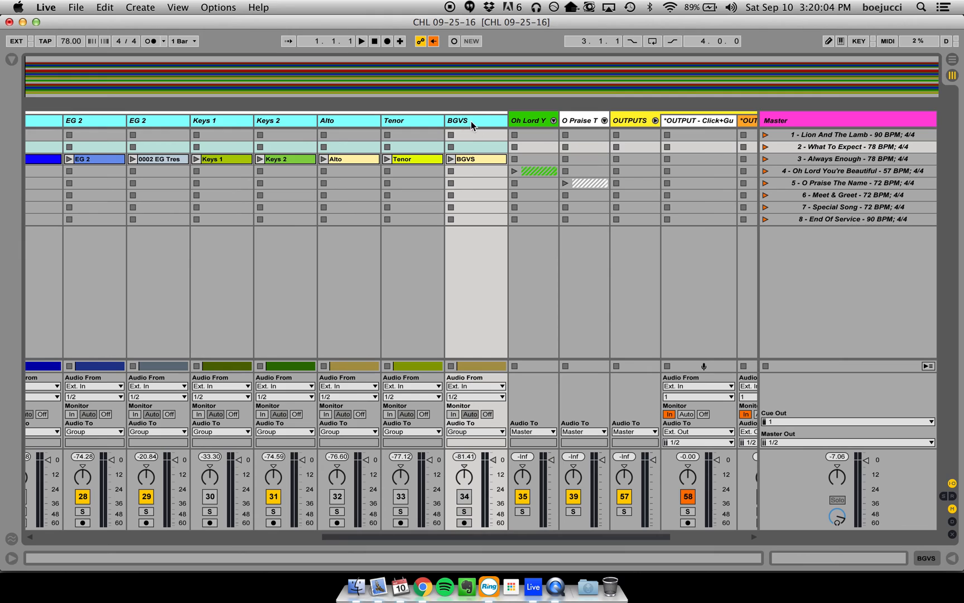
- Delete the Alto, Tenor and BGVS tracks from the Always Enough group
click(367, 123)
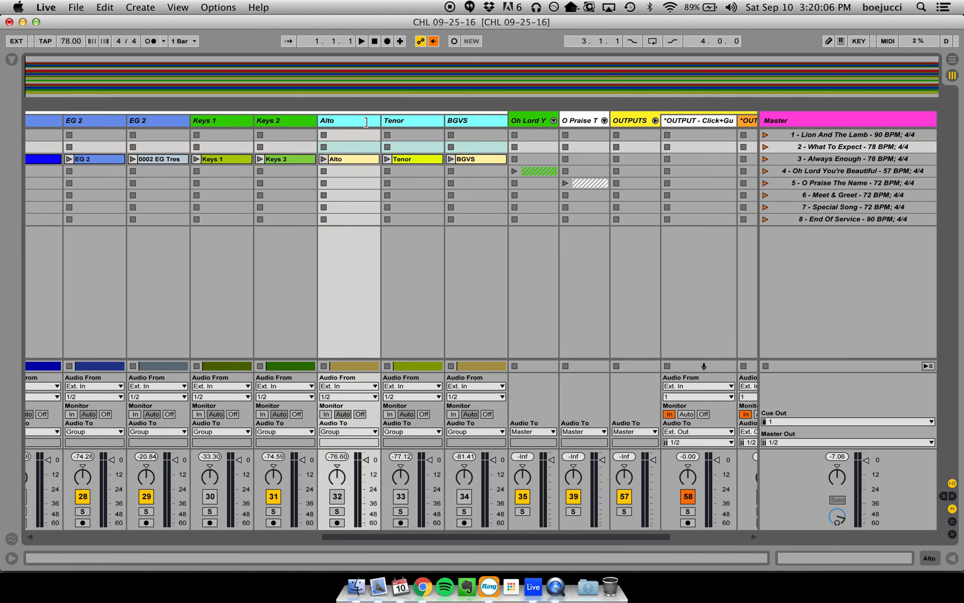
key(Delete)
- Route the audio of Always Enough's Keys 1 and Keys 2 tracks to *OUTPUT - Keys+Pads
click(303, 122)
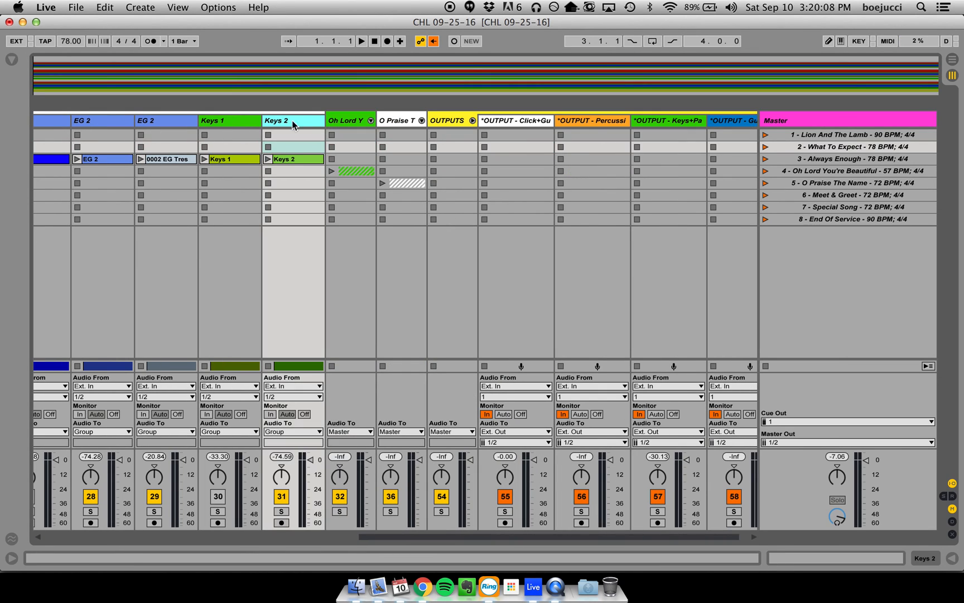
click(242, 122)
click(246, 432)
scroll(254, 385, down, 5)
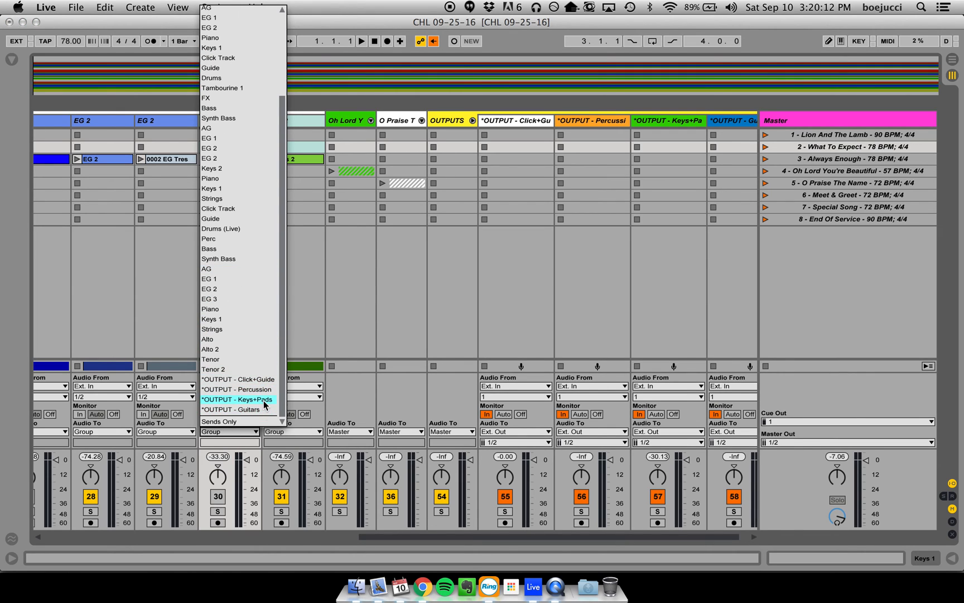
click(263, 400)
scroll(240, 244, left, 8)
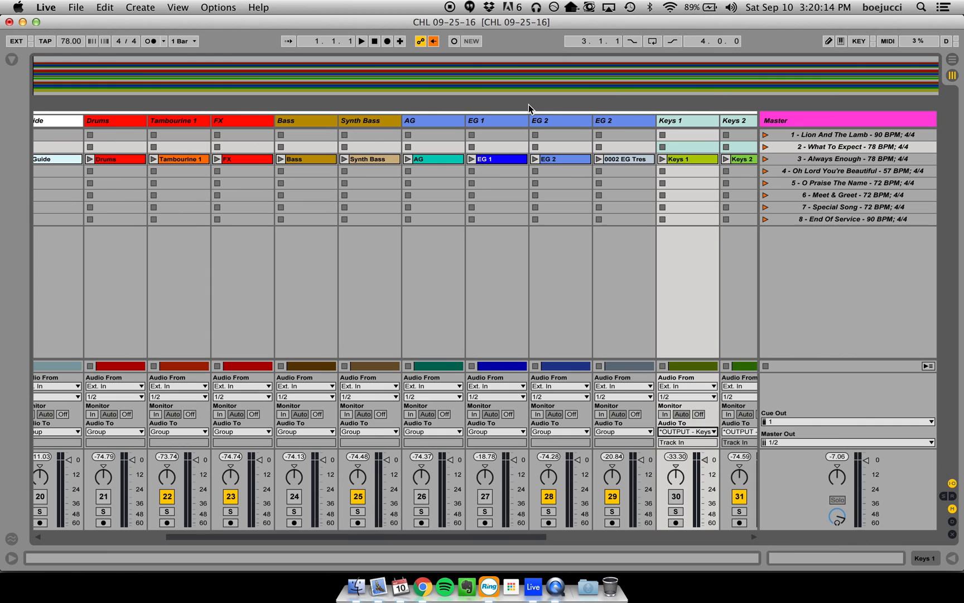
- Route the audio of Always Enough's AG, EG 1 and both EG 2 tracks to *OUTPUT - Guitars
click(615, 121)
shift+click(453, 122)
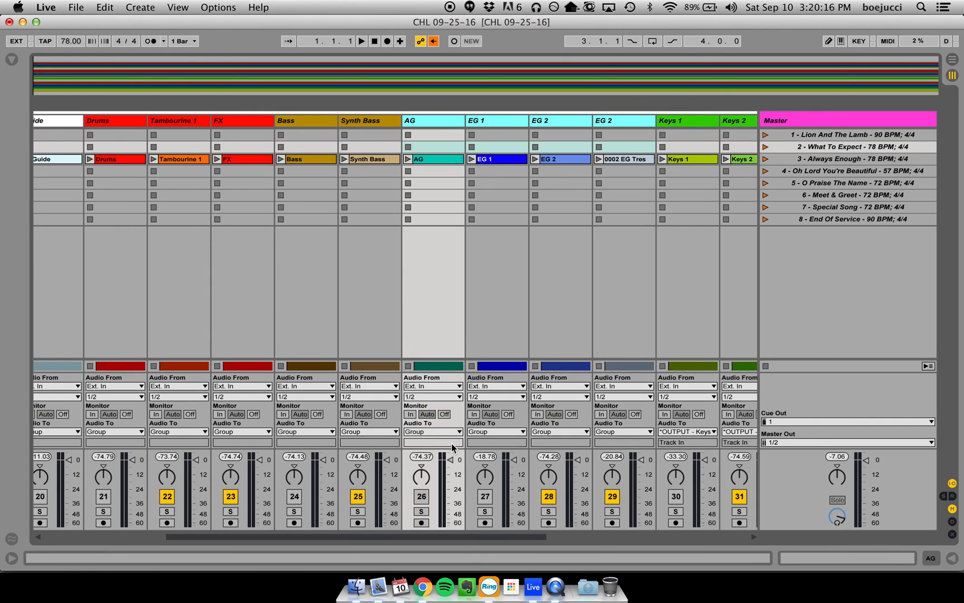
click(441, 432)
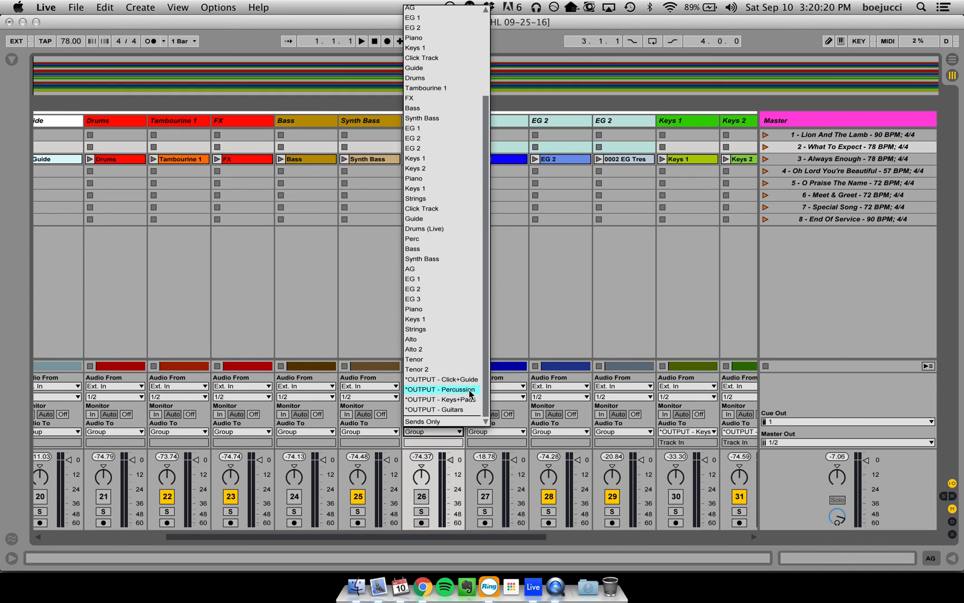
click(468, 408)
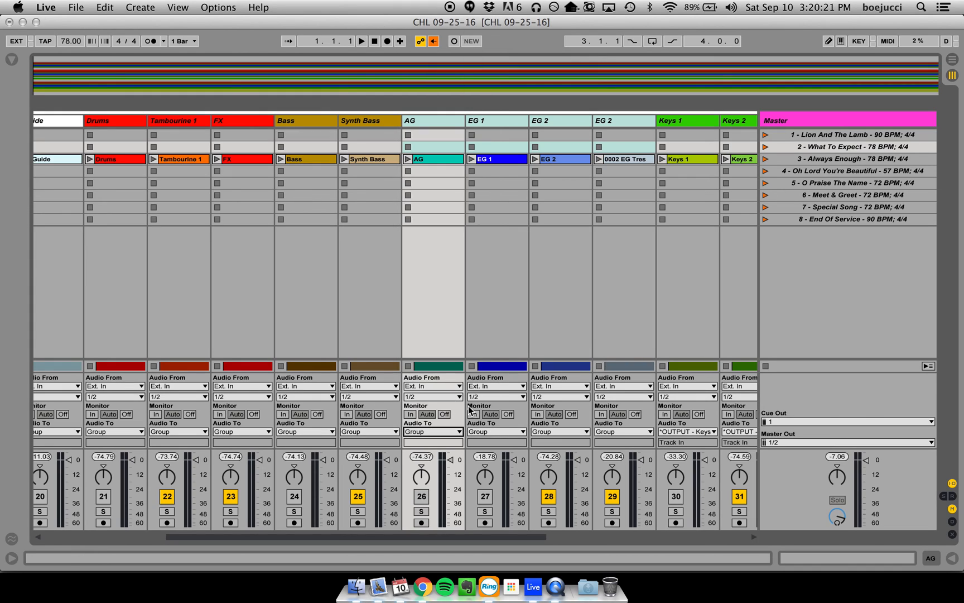
click(449, 430)
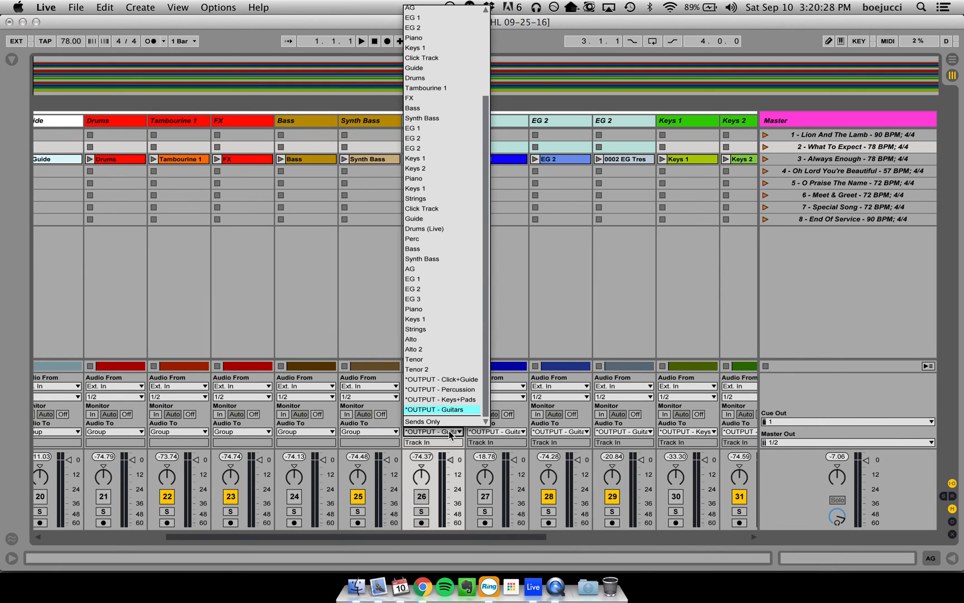
click(467, 409)
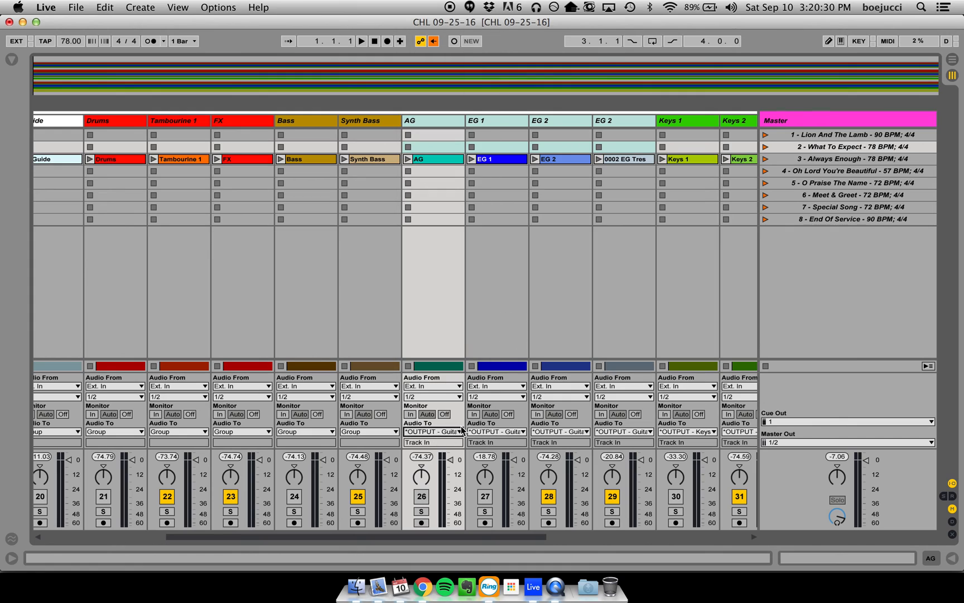
- Route the audio of Always Enough's Bass and Synth Bass tracks to *OUTPUT - Keys+Pads
click(380, 121)
shift+click(294, 119)
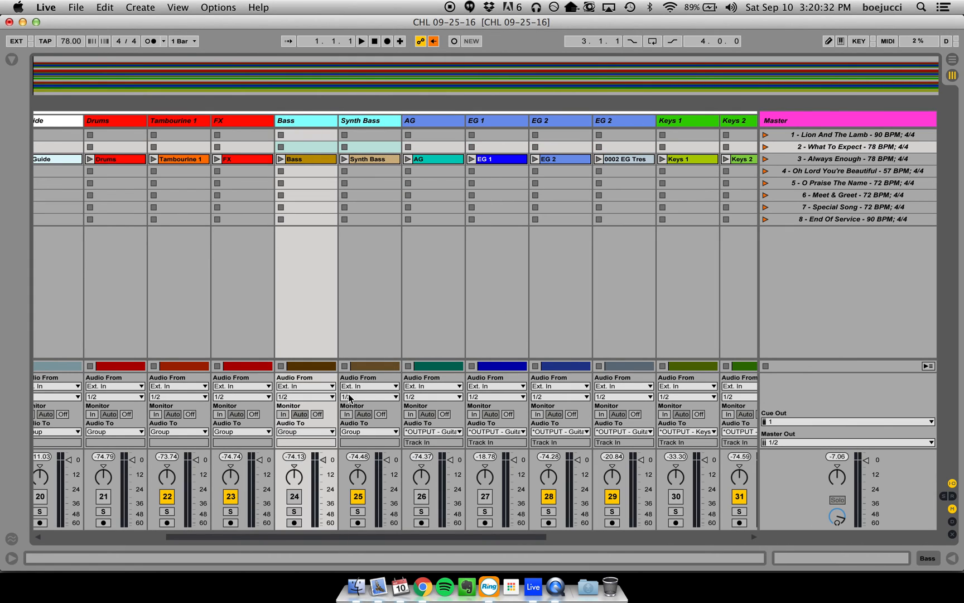
click(321, 432)
scroll(332, 389, down, 3)
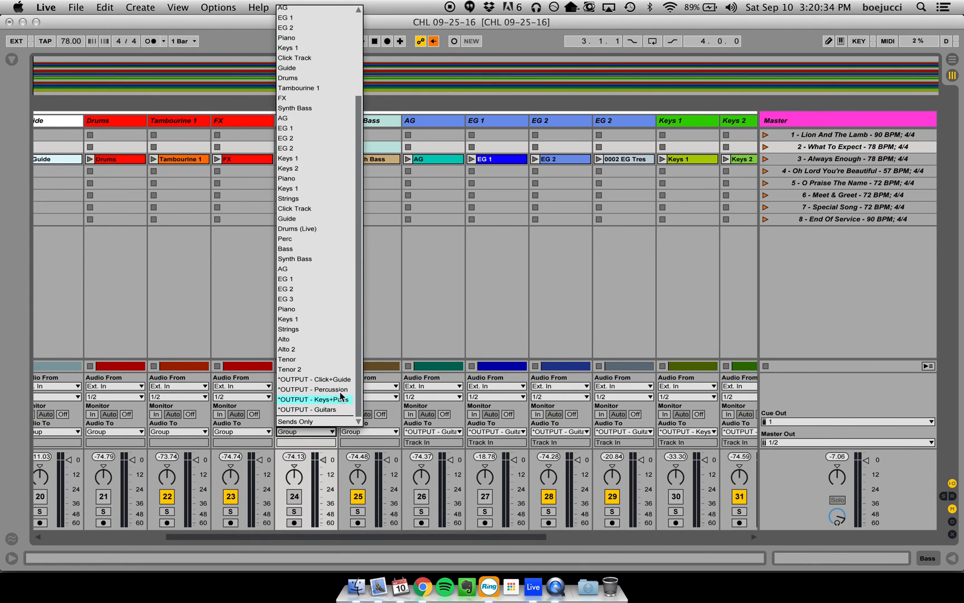
click(343, 399)
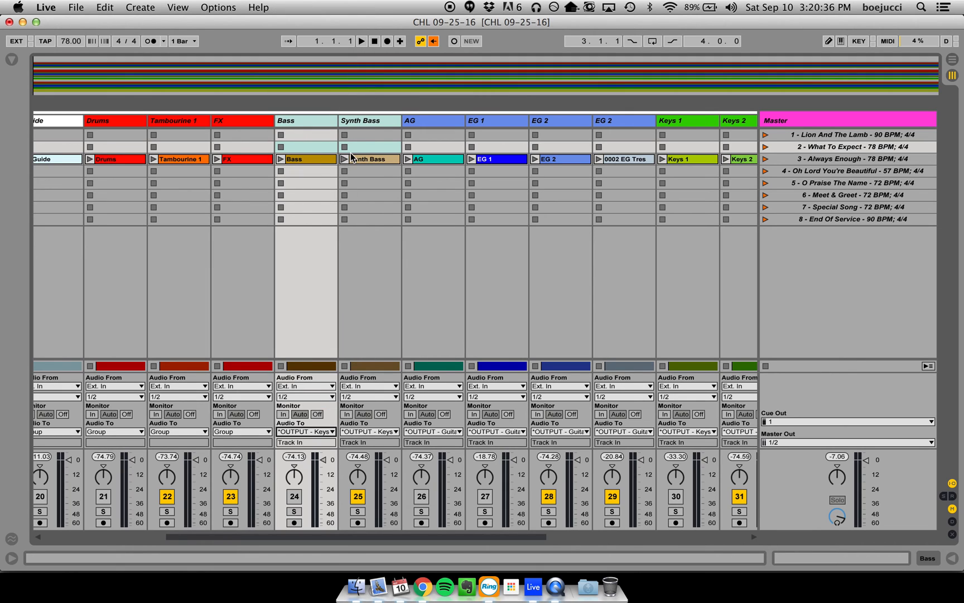
click(360, 121)
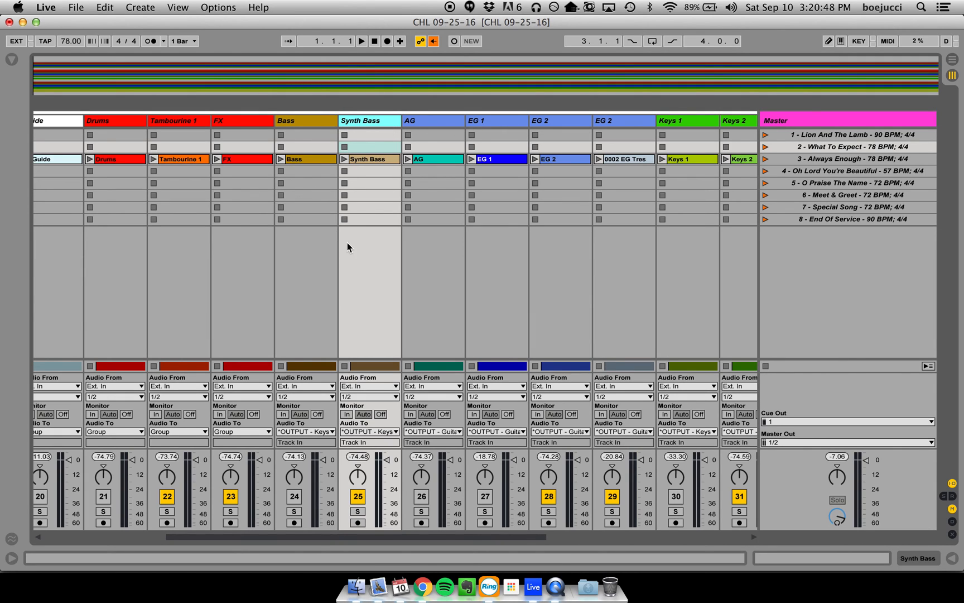
- Route the audio of Always Enough's Drums, Tambourine 1 and FX tracks to *OUTPUT - Percussion
scroll(347, 242, left, 2)
click(302, 123)
scroll(302, 123, left, 6)
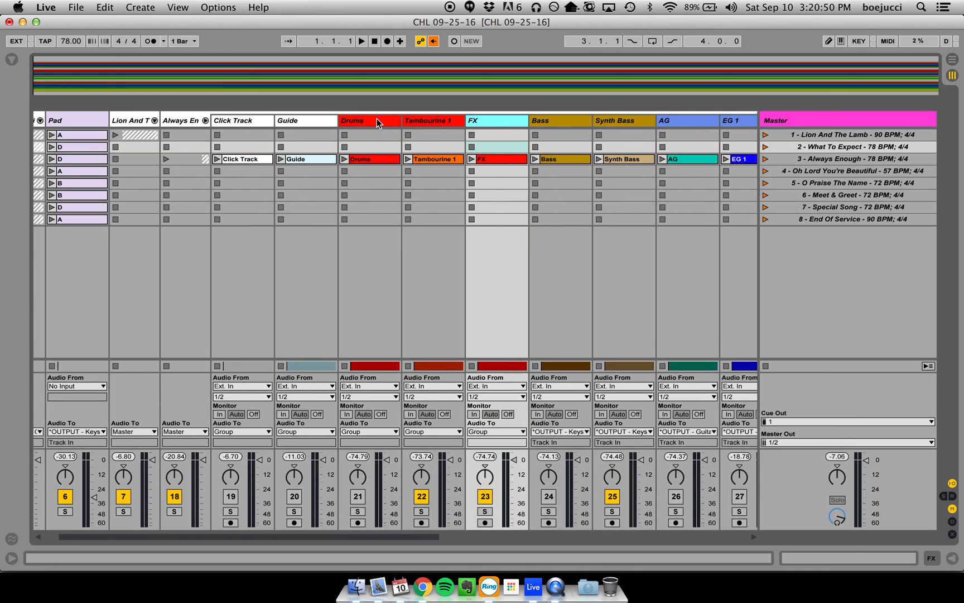
click(380, 122)
click(378, 431)
scroll(384, 403, down, 5)
click(401, 391)
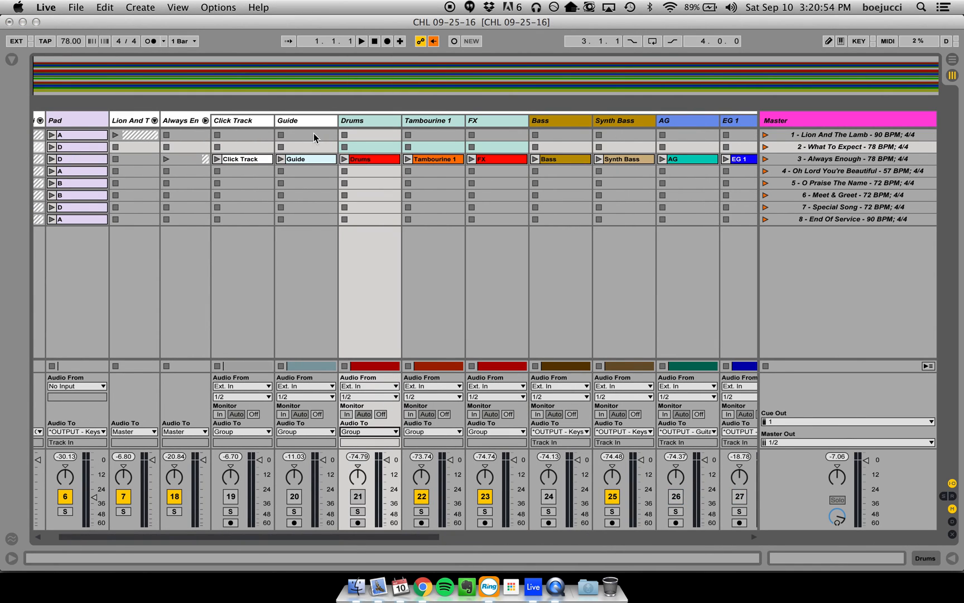
- Route Always Enough's Click Track and Guide tracks to *OUTPUT - Click+Guide and collapse the group
click(306, 121)
shift+click(260, 121)
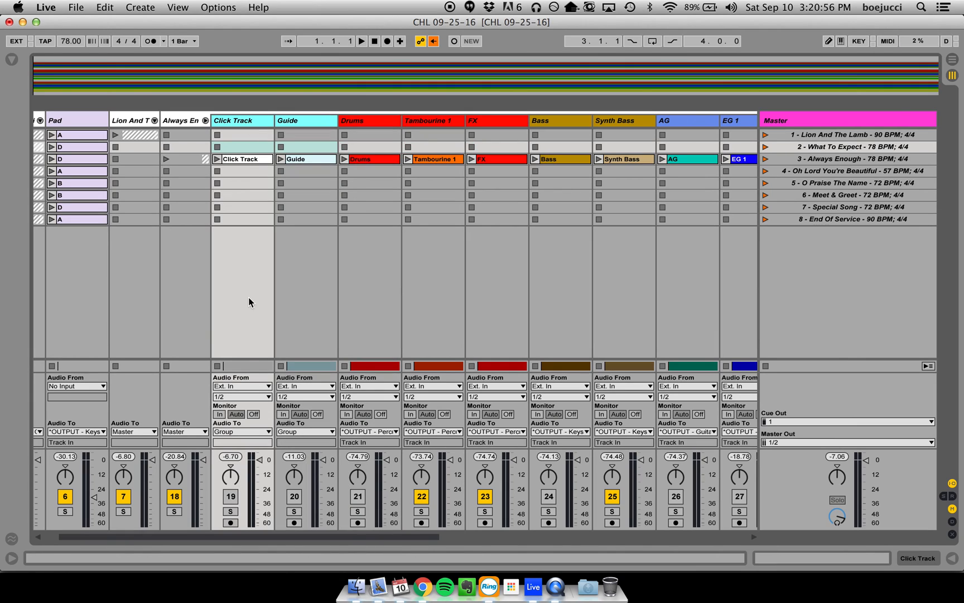
click(245, 431)
scroll(281, 399, down, 5)
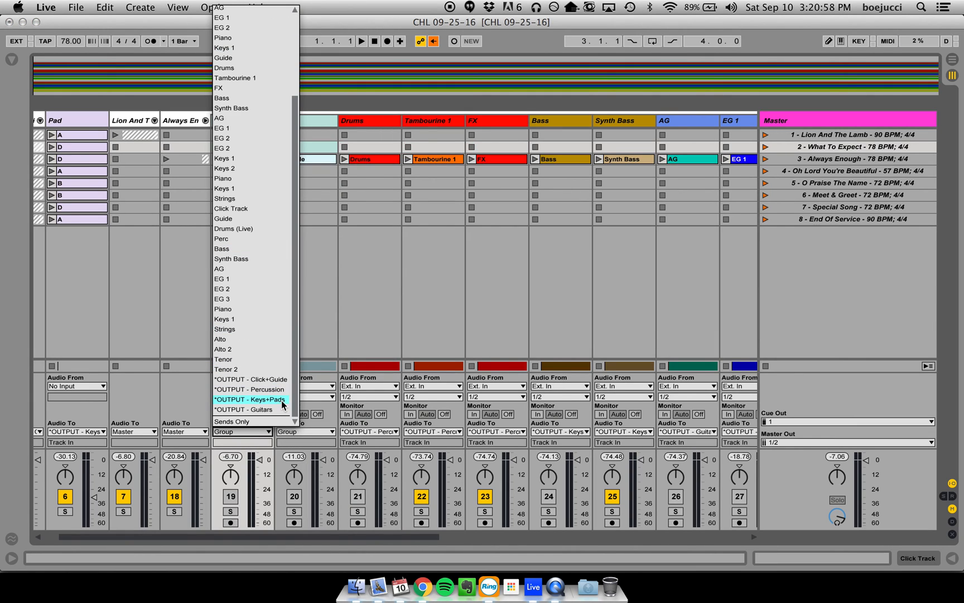
click(284, 379)
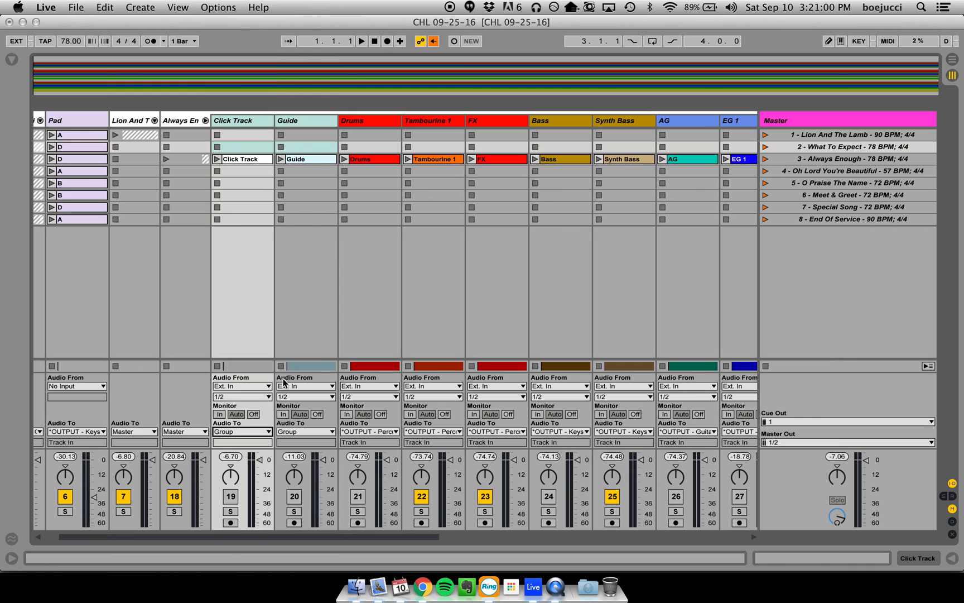
click(206, 120)
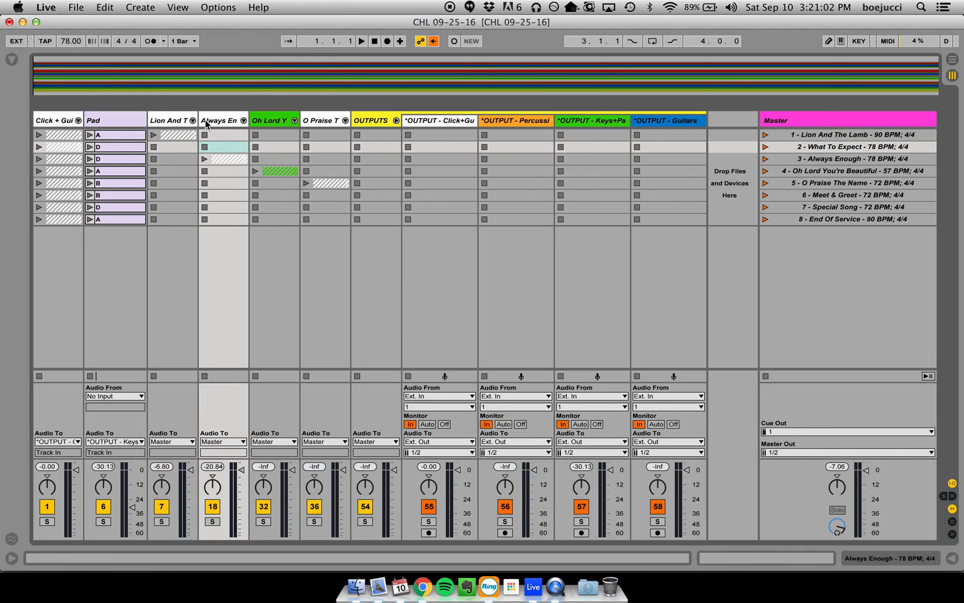
- Route the Piano, Keys 1 and Strings tracks inside the Oh Lord You're Beautiful group to *OUTPUT - Keys+Pads and collapse the group
click(294, 120)
click(335, 122)
click(444, 124)
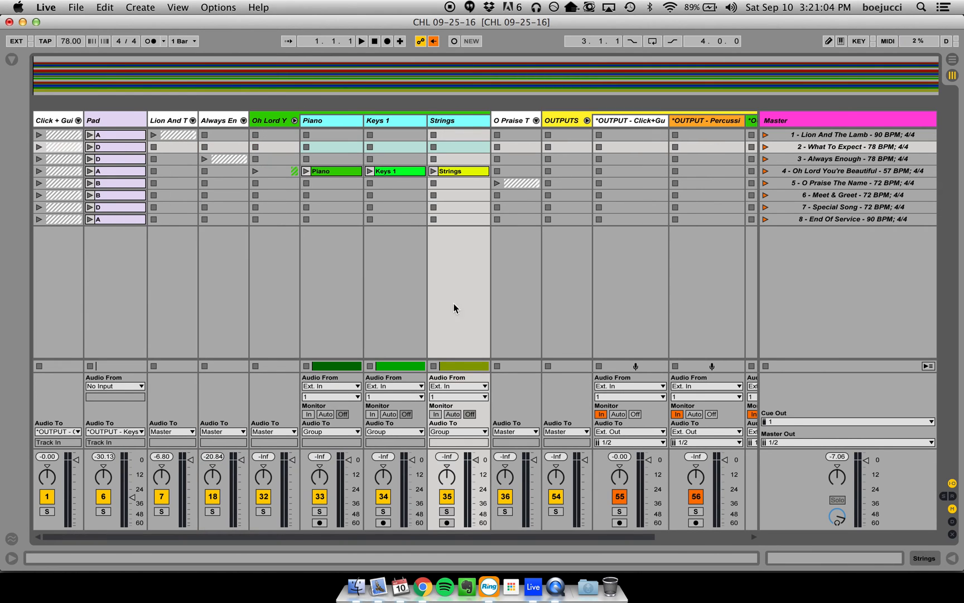
click(454, 430)
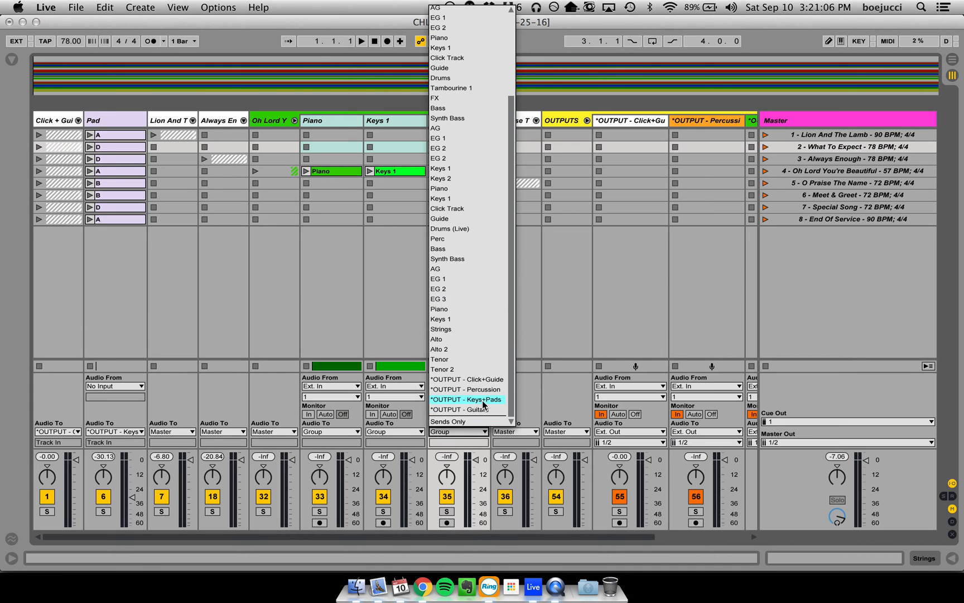
click(483, 400)
click(295, 120)
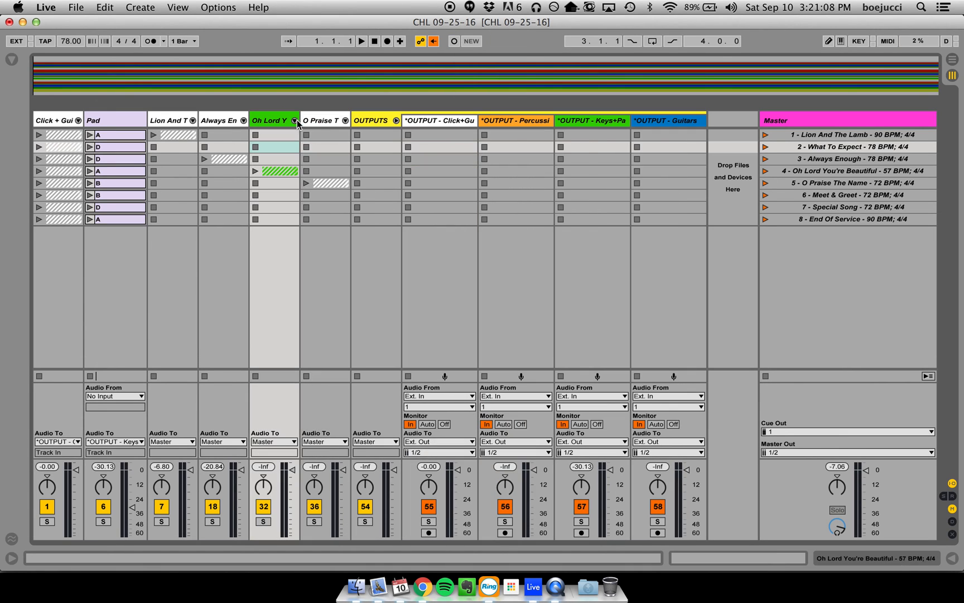
- Expand the O Praise The Name group and widen all of its tracks
click(345, 120)
click(370, 120)
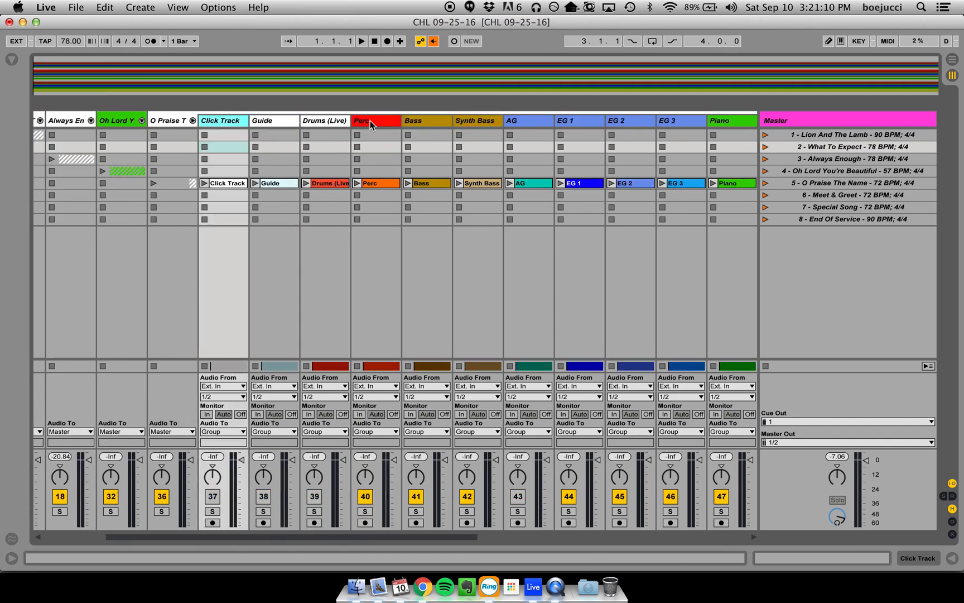
scroll(370, 121, right, 10)
shift+click(384, 123)
drag(398, 123, 409, 122)
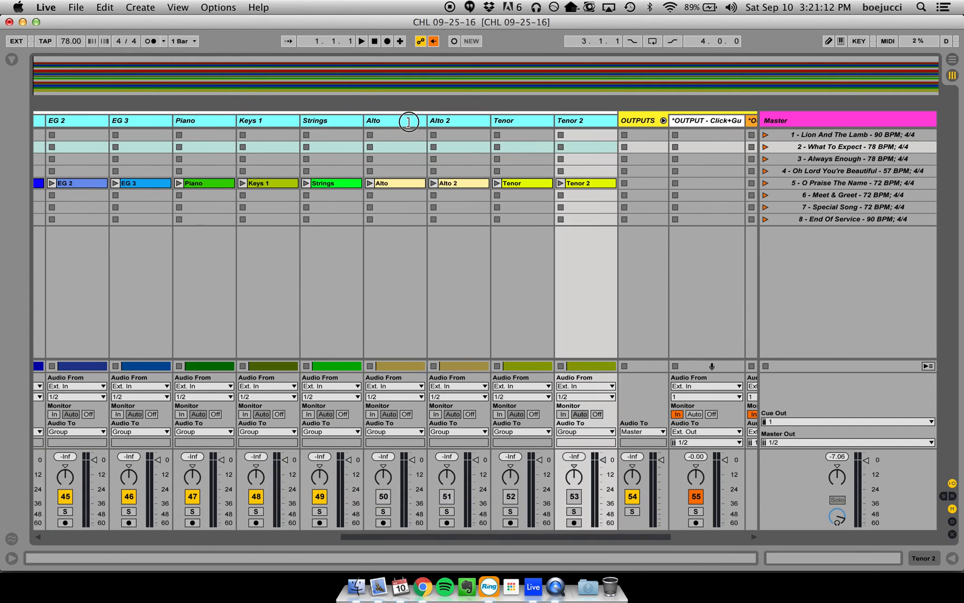
- Delete the Alto, Alto 2, Tenor and Tenor 2 tracks from the O Praise The Name group
click(570, 120)
shift+click(395, 124)
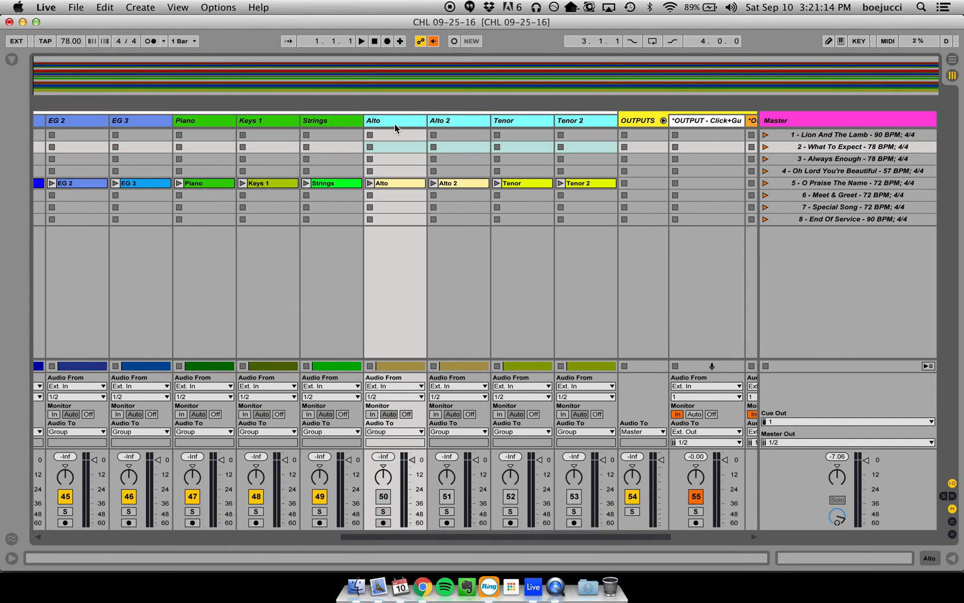
key(Delete)
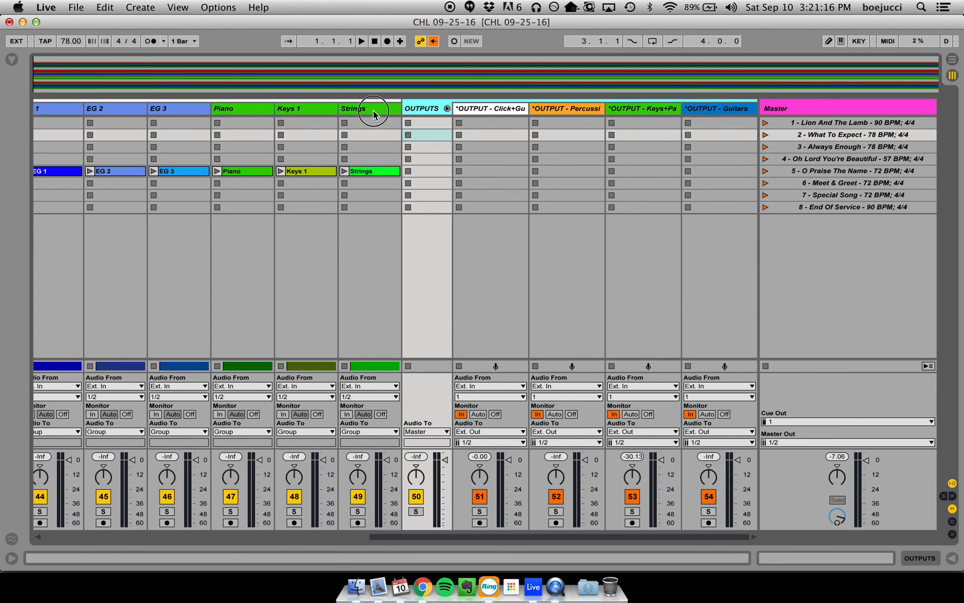
- Route the audio of O Praise The Name's Piano, Keys 1 and Strings tracks to *OUTPUT - Keys+Pads
click(347, 109)
click(265, 108)
click(242, 431)
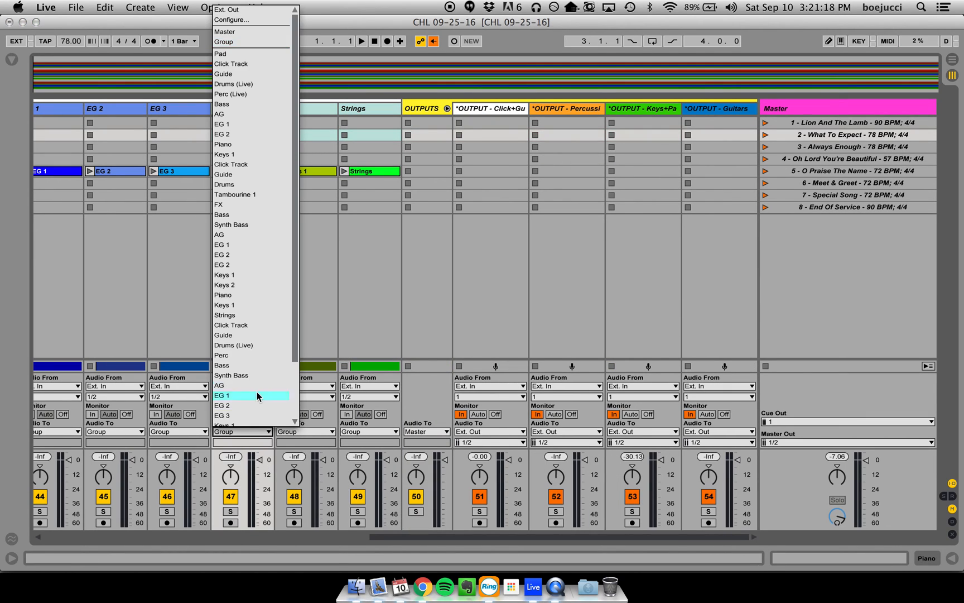
click(267, 400)
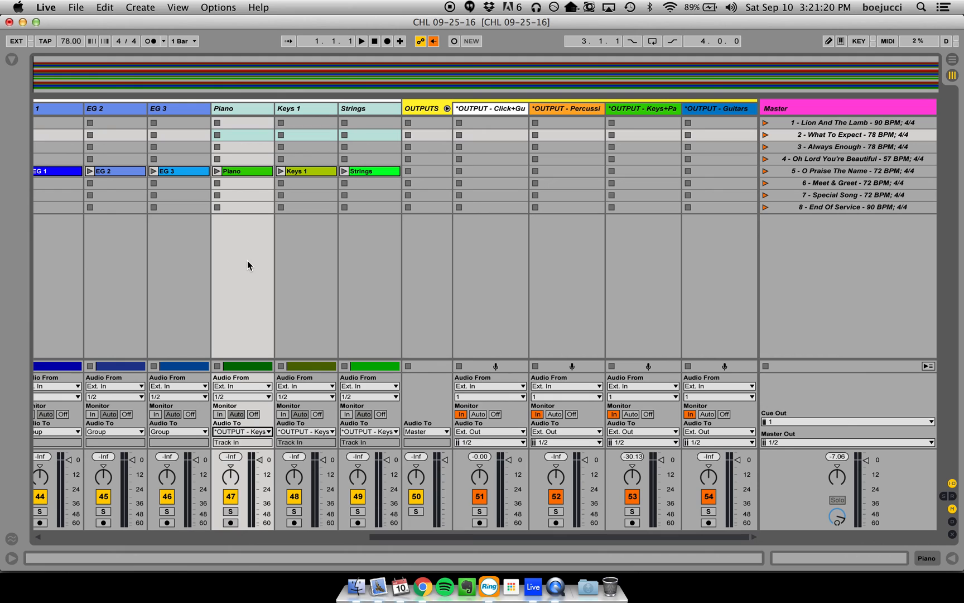
- Route the audio of O Praise The Name's AG, EG 1, EG 2 and EG 3 tracks to *OUTPUT - Guitars
scroll(247, 260, left, 5)
click(563, 132)
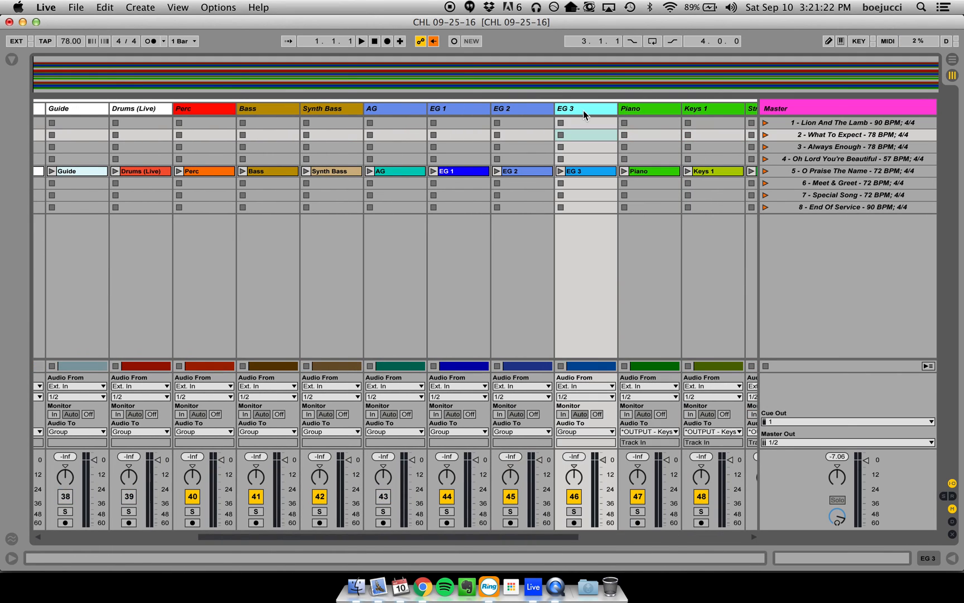
shift+click(393, 112)
click(393, 431)
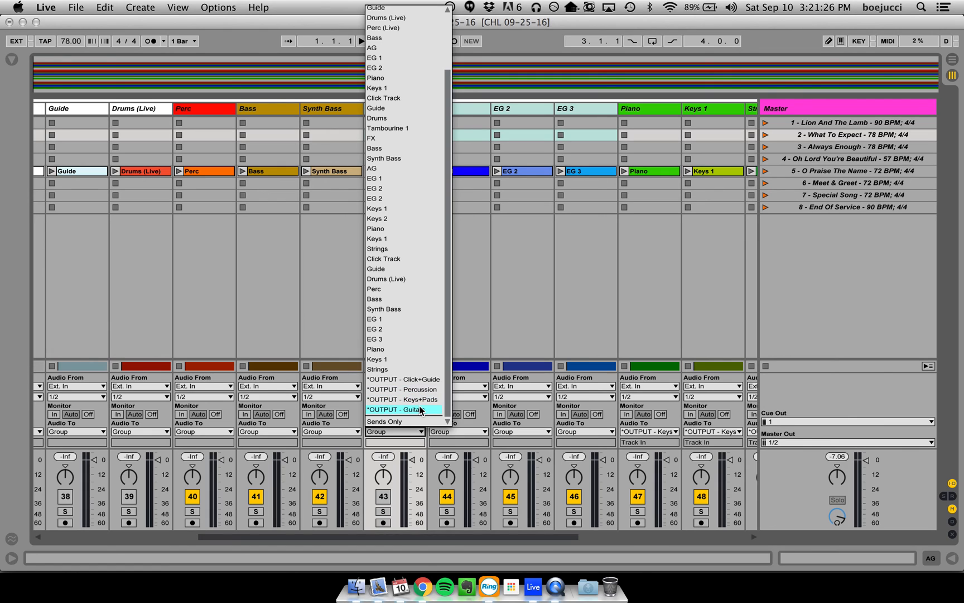
click(421, 410)
- Route the audio of O Praise The Name's Bass and Synth Bass tracks to *OUTPUT - Keys+Pads
click(337, 110)
shift+click(280, 112)
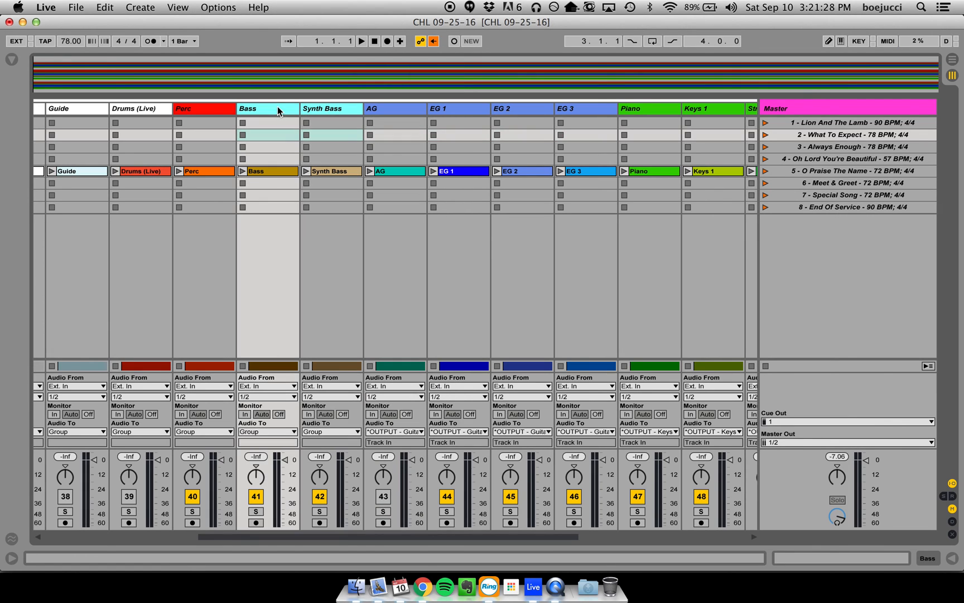
click(279, 433)
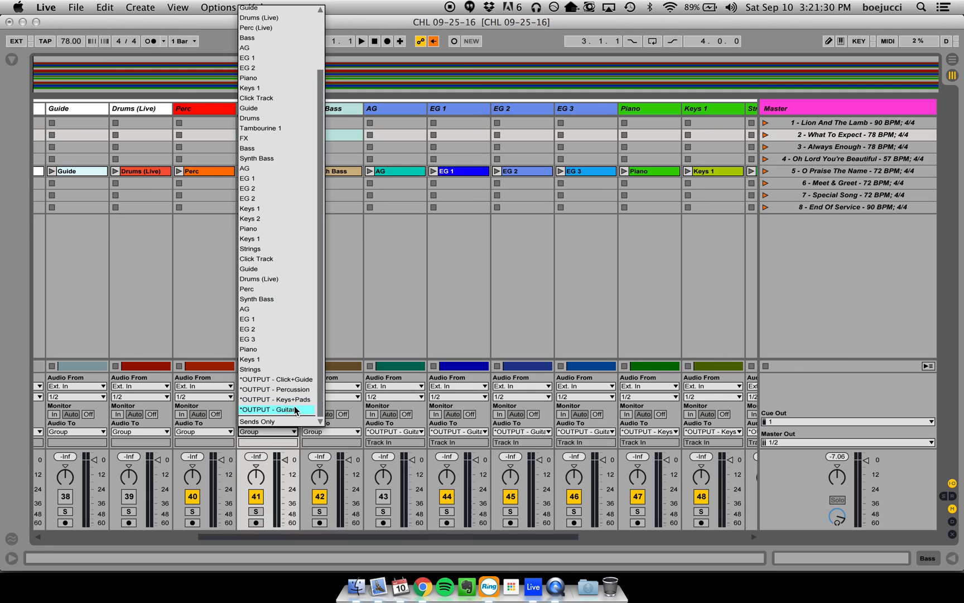
click(279, 398)
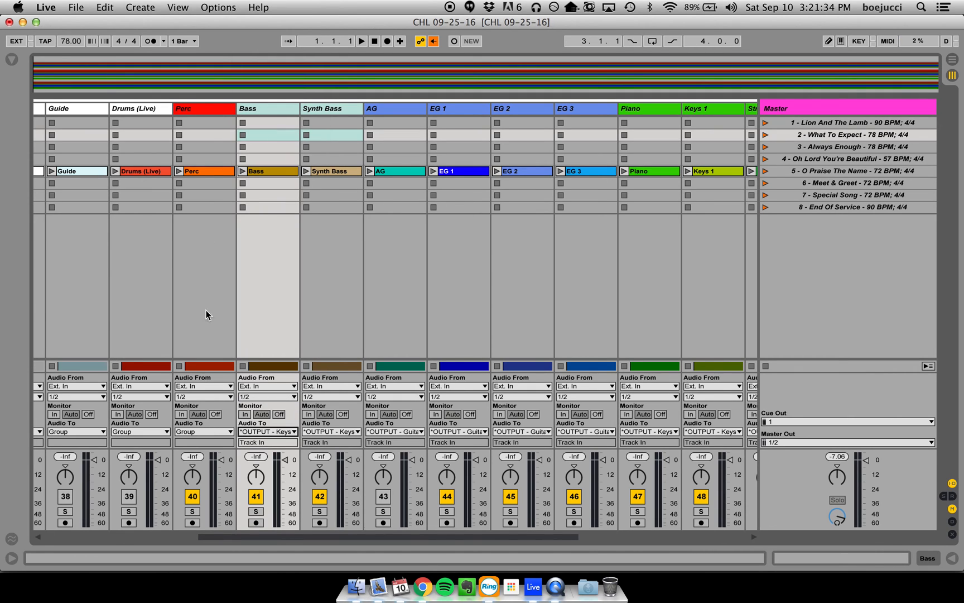
- Route the audio of O Praise The Name's Drums (Live) and Perc tracks to *OUTPUT - Percussion
click(207, 101)
click(238, 109)
shift+click(201, 110)
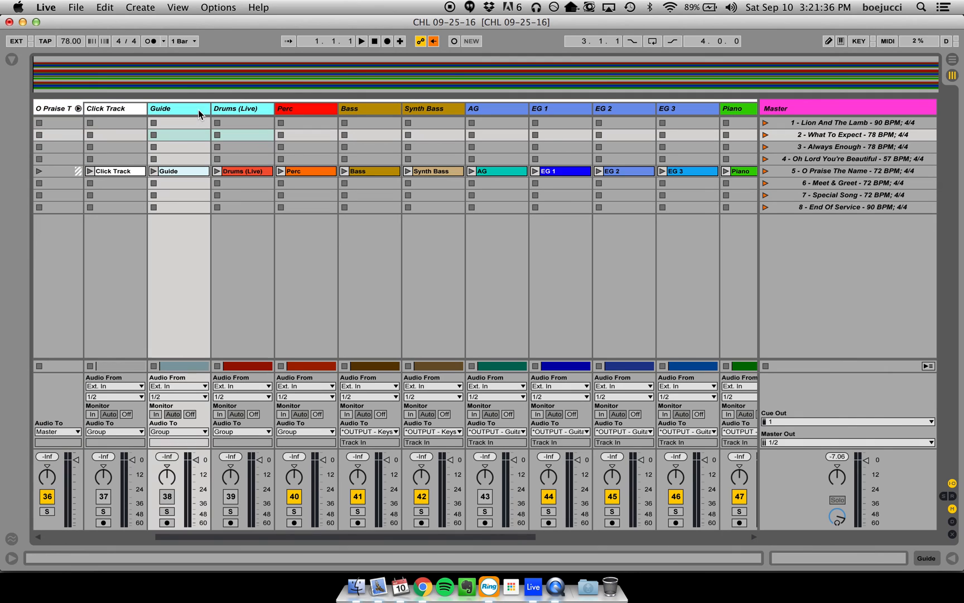
click(258, 110)
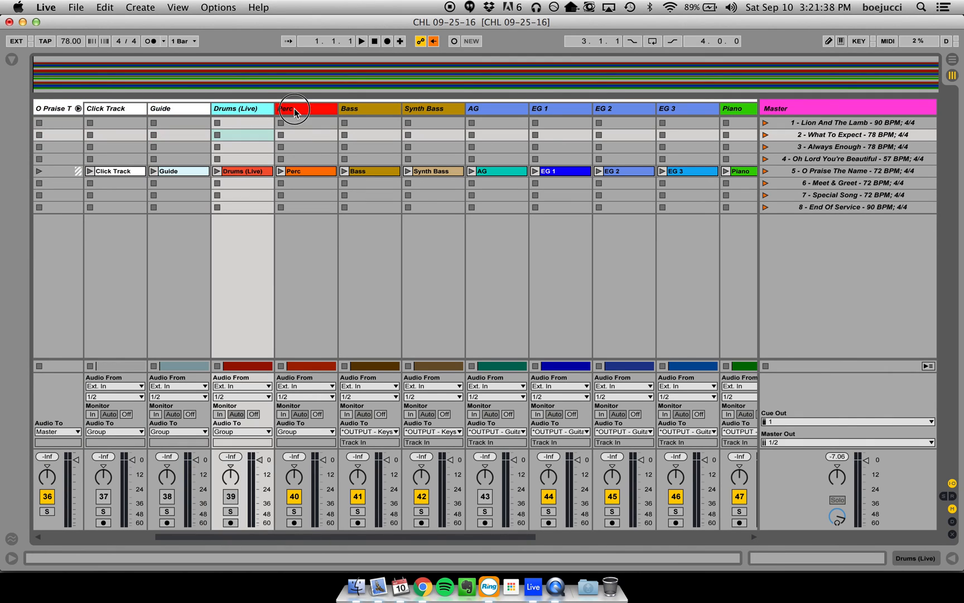
click(298, 109)
click(297, 432)
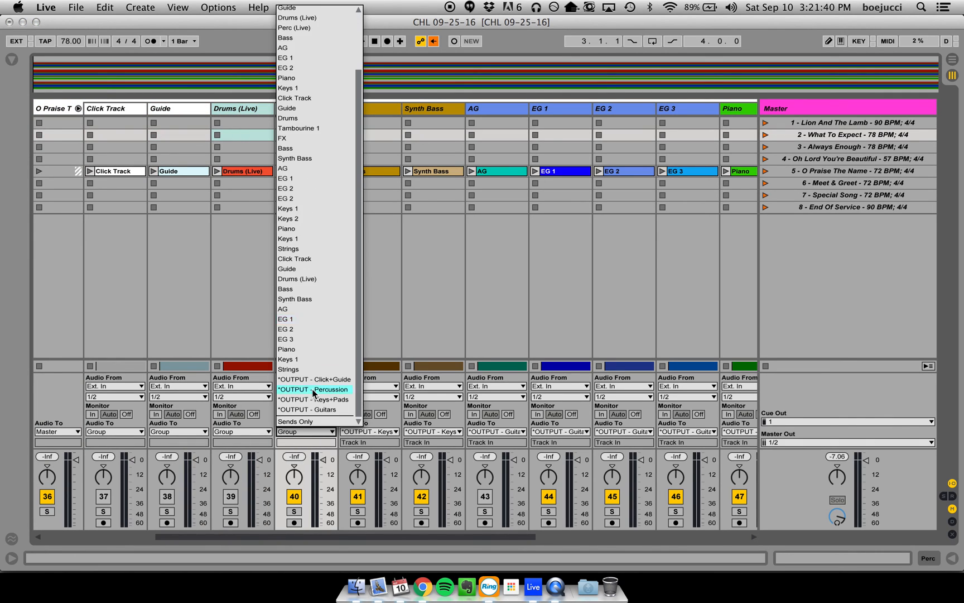
click(312, 353)
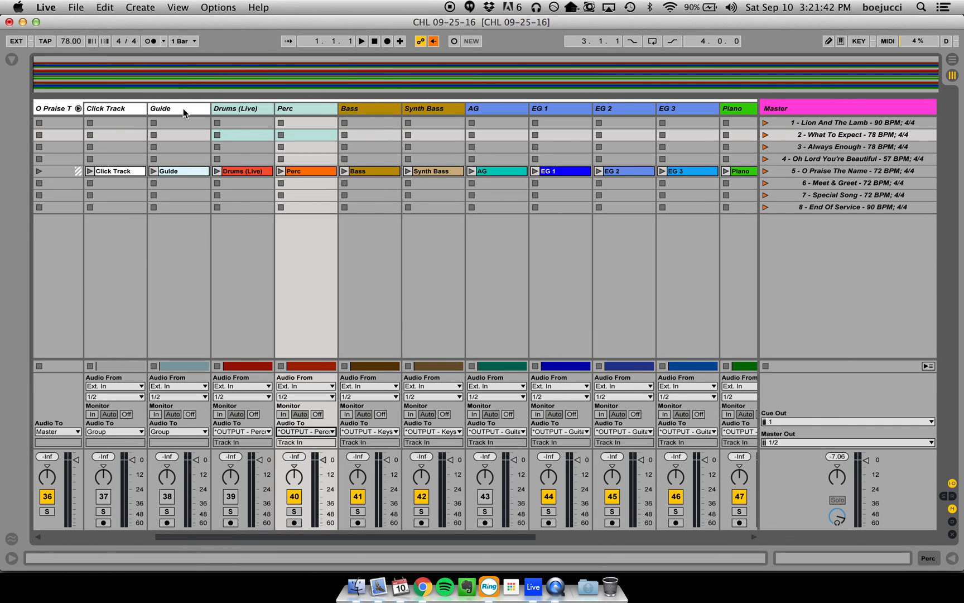
- Route the audio of O Praise The Name's Click Track and Guide tracks to *OUTPUT - Click+Guide
click(183, 108)
shift+click(124, 108)
click(123, 431)
scroll(144, 377, down, 3)
click(131, 379)
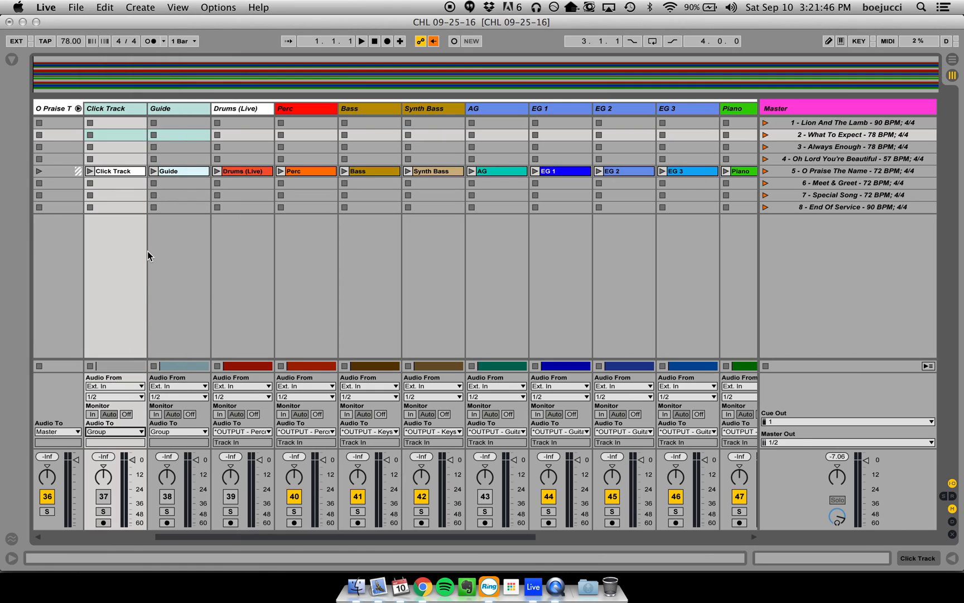
scroll(271, 178, left, 5)
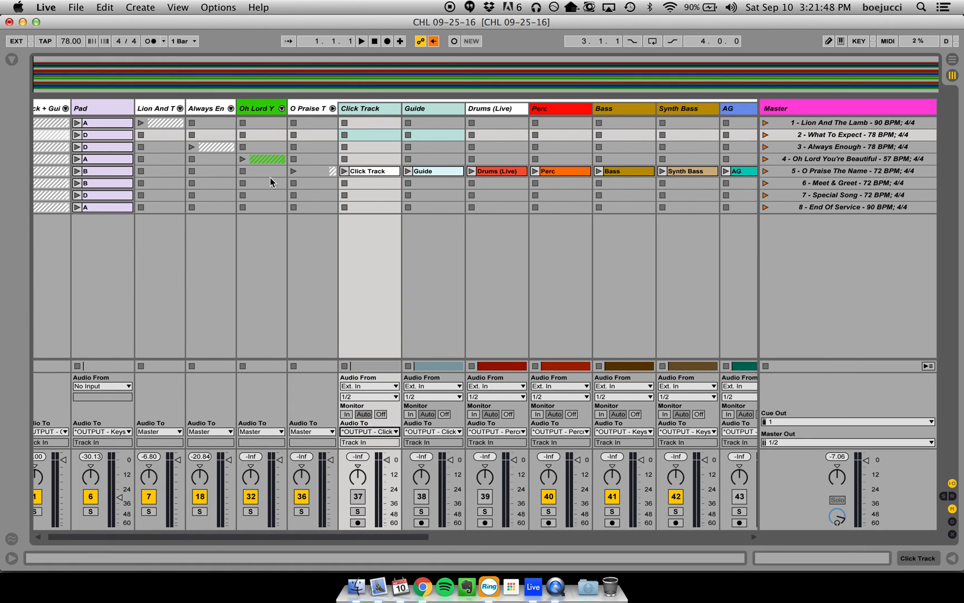
- Fold the O Praise The Name group and check the tracks inside the Click + Guide group, leaving it folded
click(333, 108)
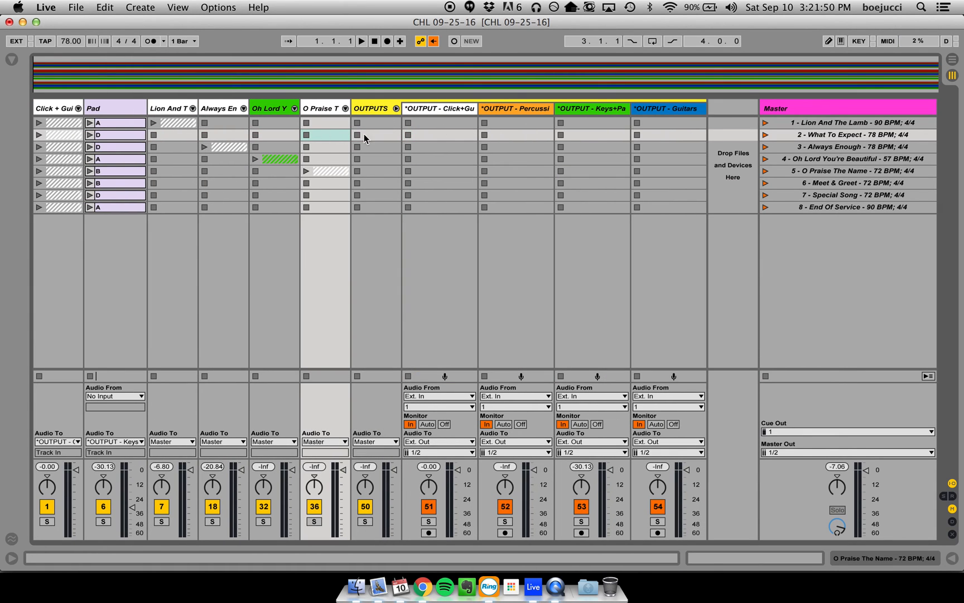
click(725, 118)
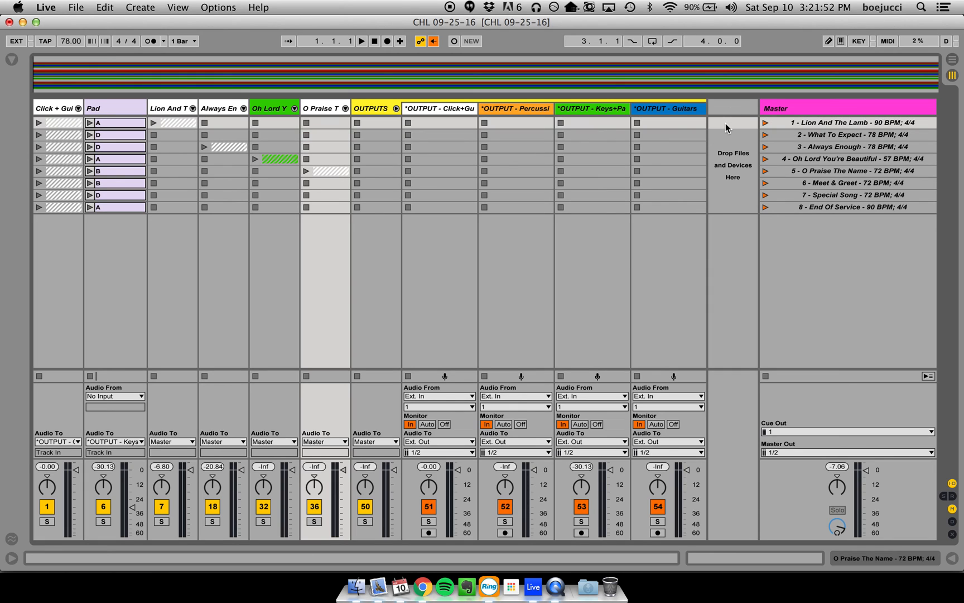
click(78, 108)
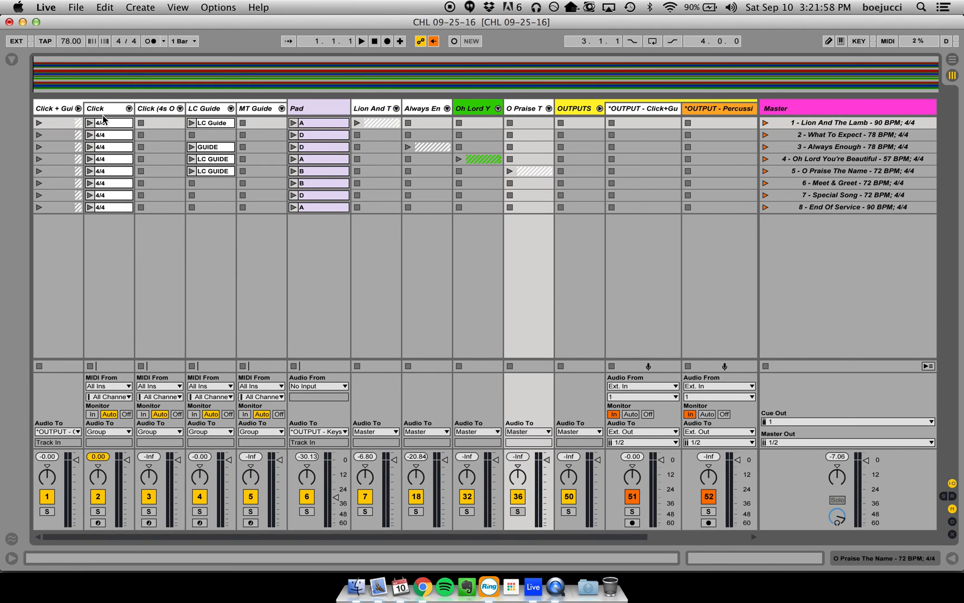
click(106, 123)
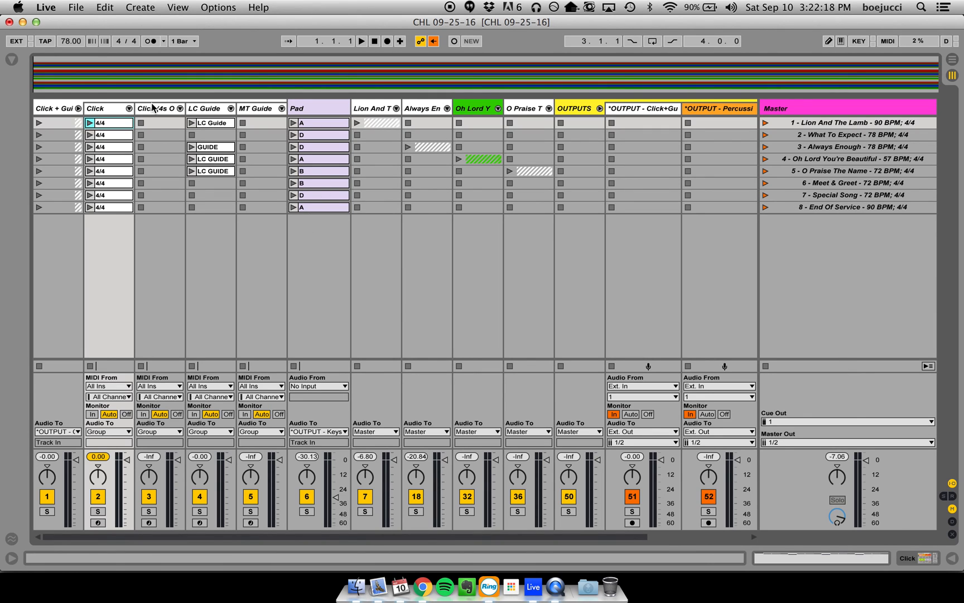
click(78, 108)
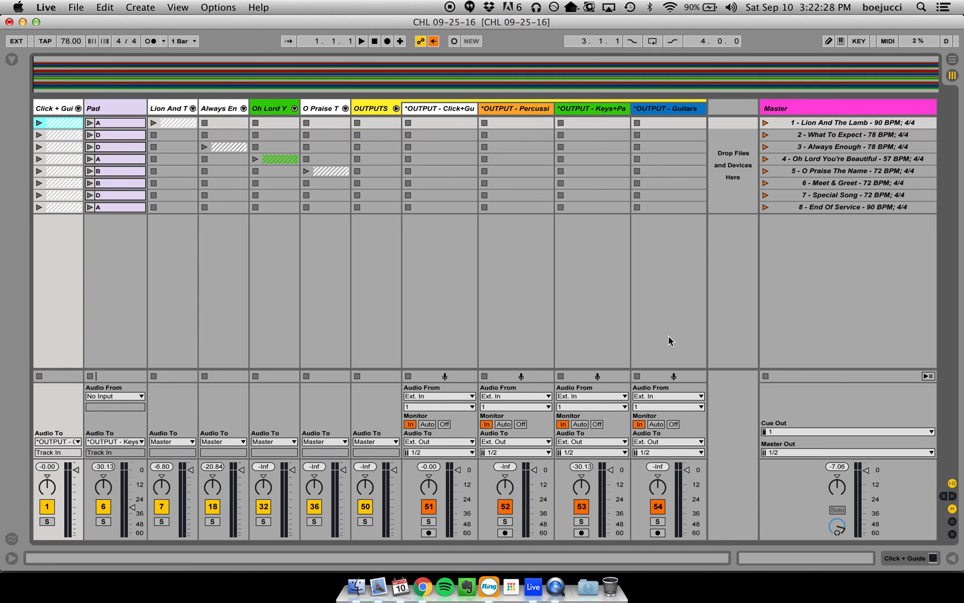
- Save the current Live set and look up the Collect All and Save command
click(738, 119)
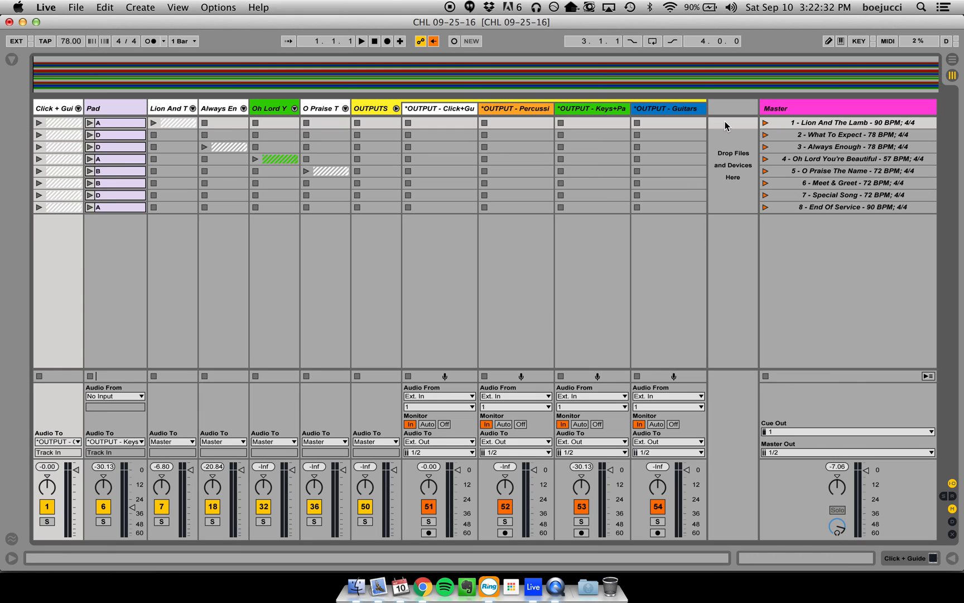
key(super+s)
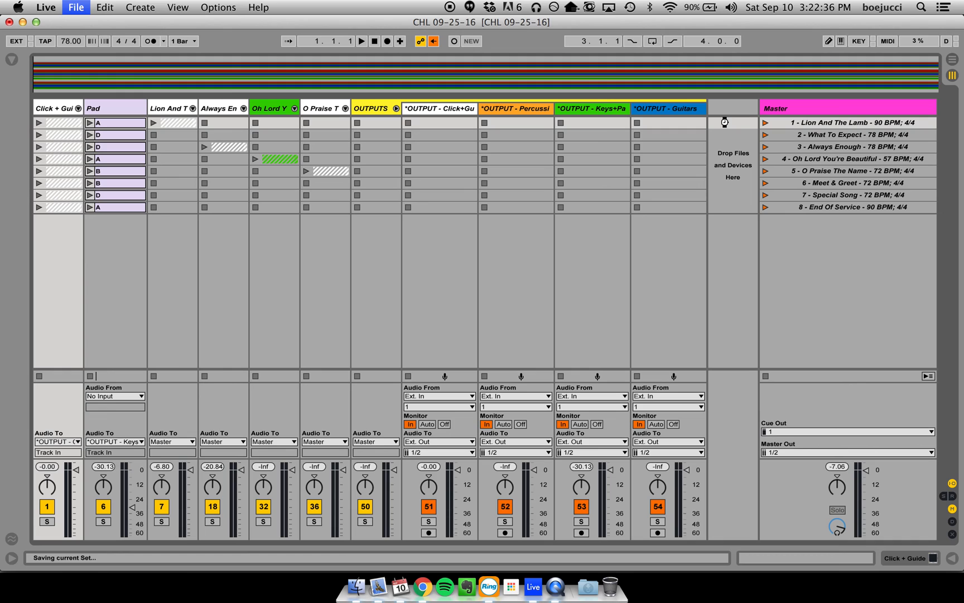
click(76, 7)
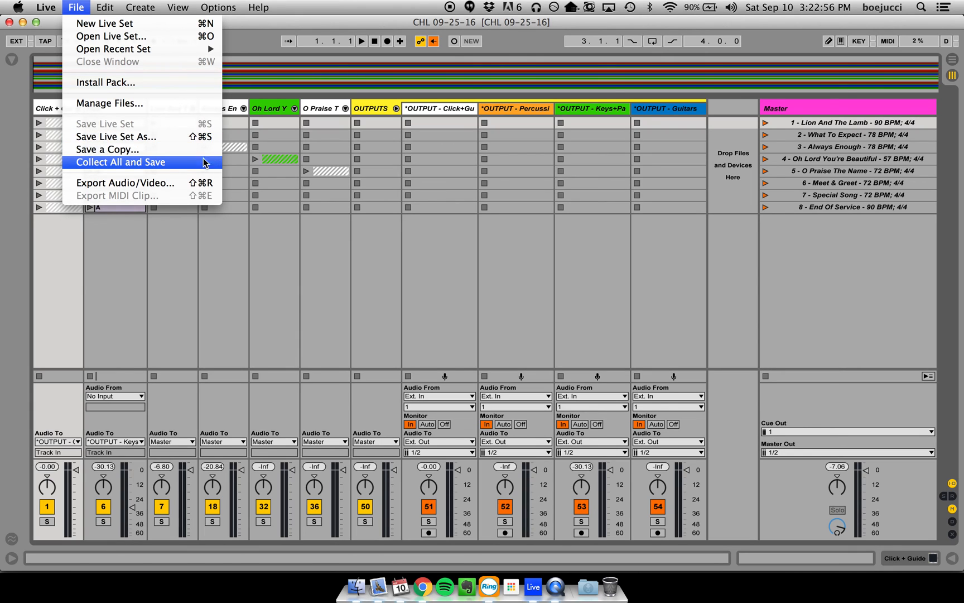
click(175, 161)
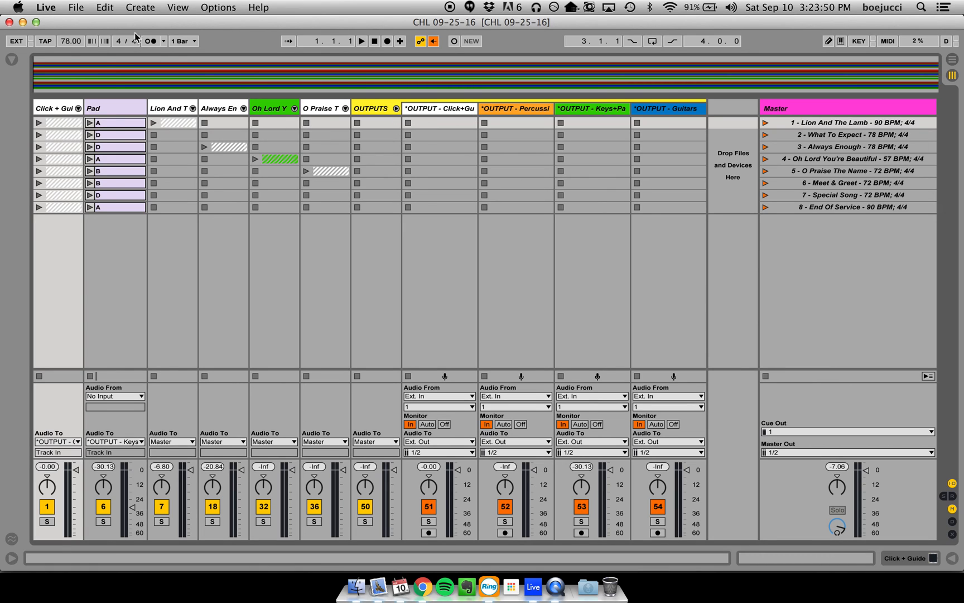
click(74, 7)
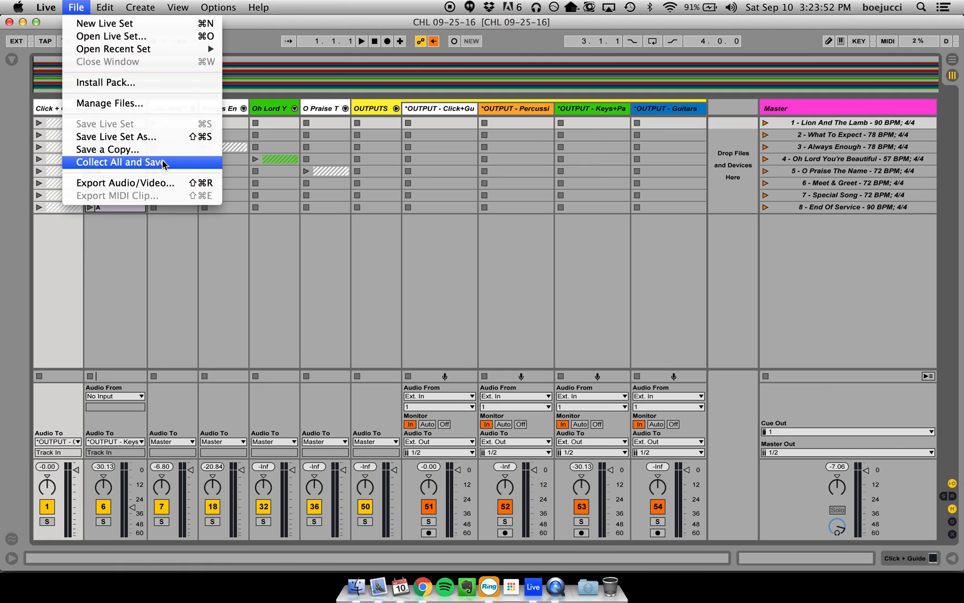
click(402, 25)
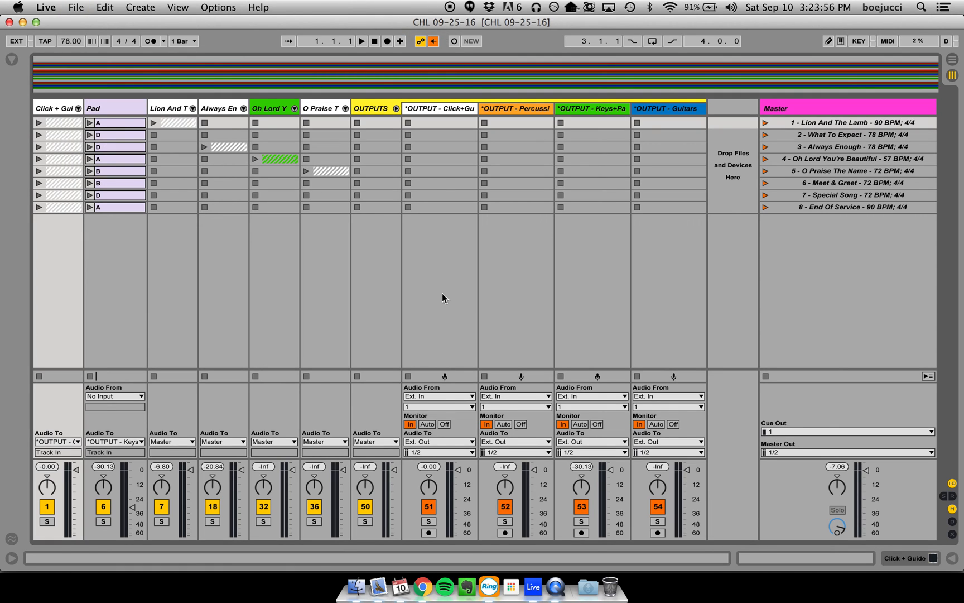
- Switch to Planning Center in Chrome and compare the Cherry Hill and Glassboro Sep 25, 2016 song orders in the Matrix
click(427, 594)
scroll(362, 273, up, 5)
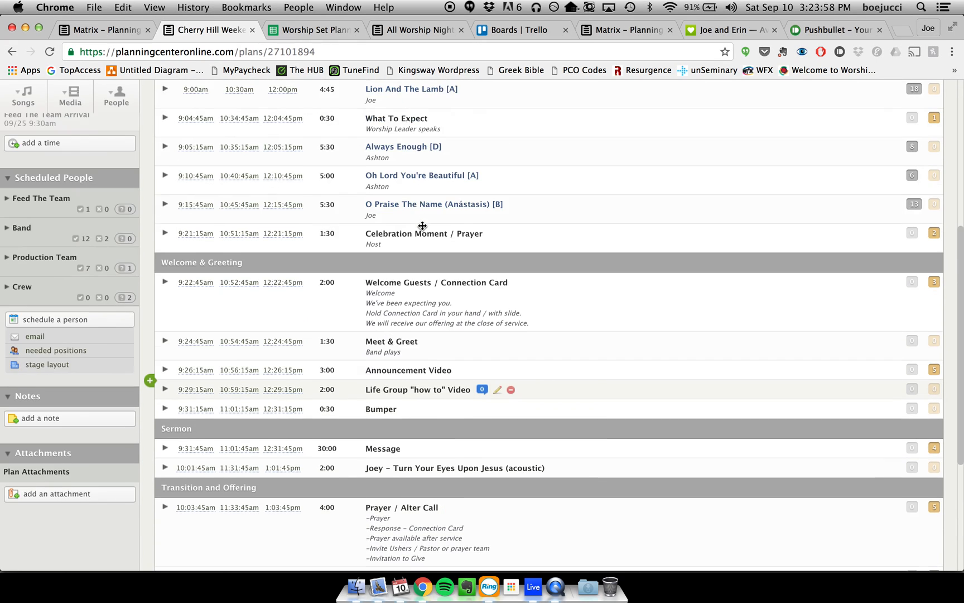
click(106, 28)
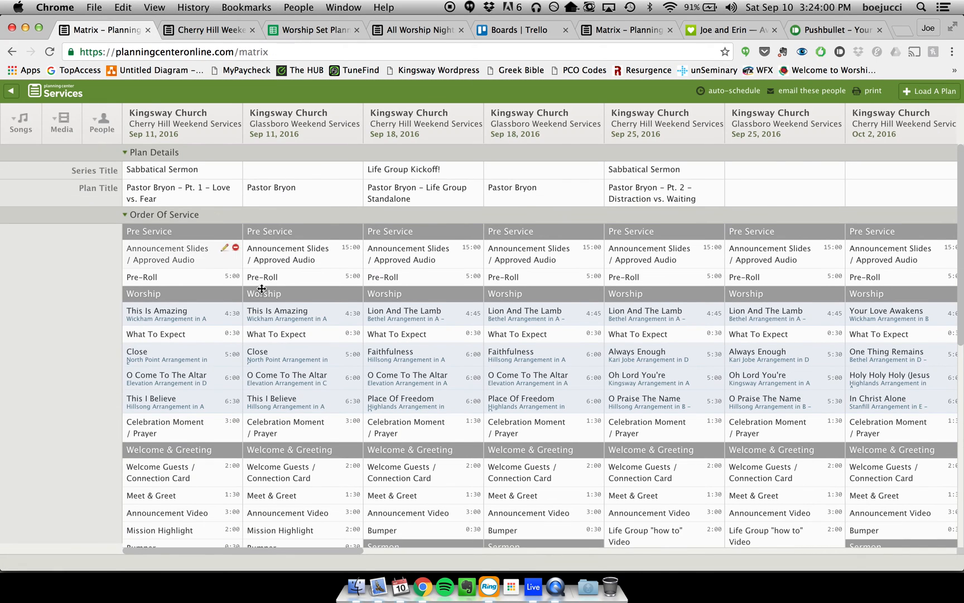
scroll(445, 313, right, 5)
scroll(553, 315, right, 2)
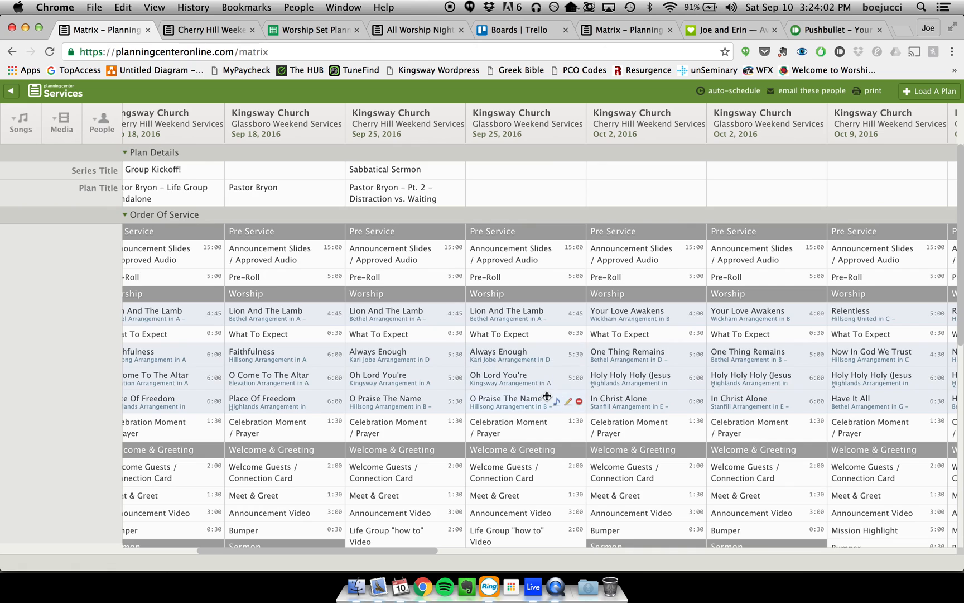
scroll(551, 334, down, 3)
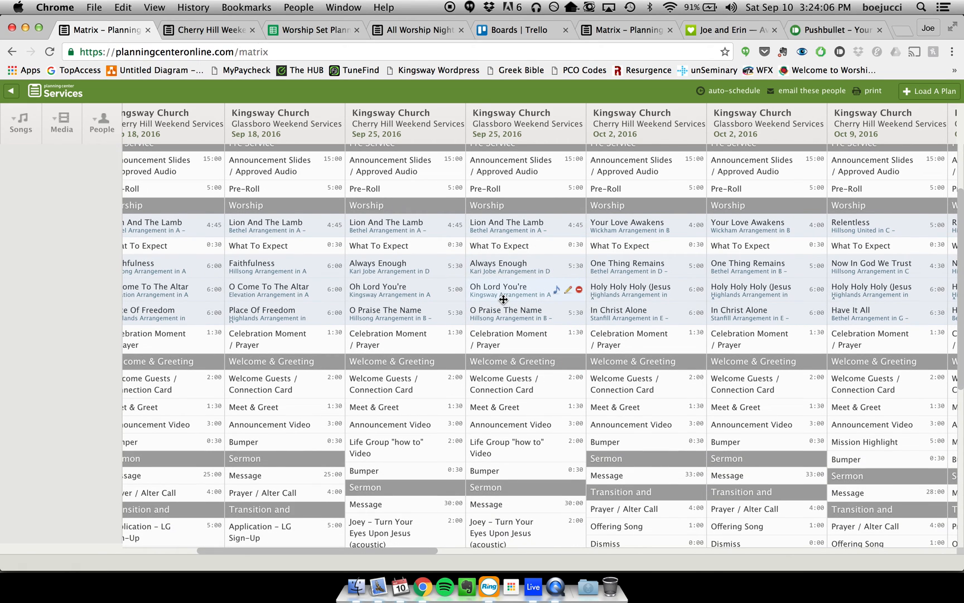
scroll(503, 299, right, 1)
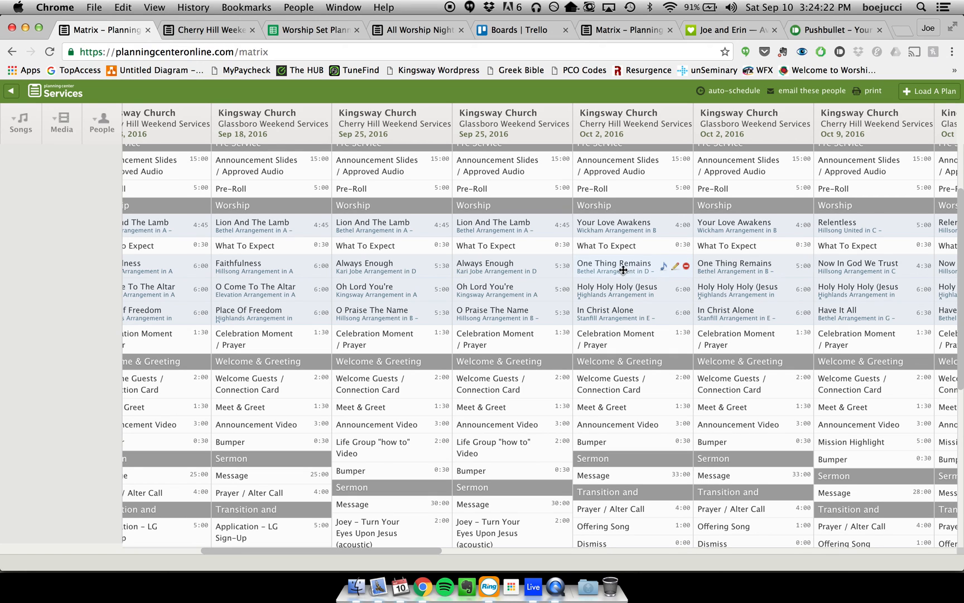
key(ctrl+Tab)
- Switch back to Ableton Live and save the set as GLB 09-25-16 directly in the 09-25-16 folder
click(534, 589)
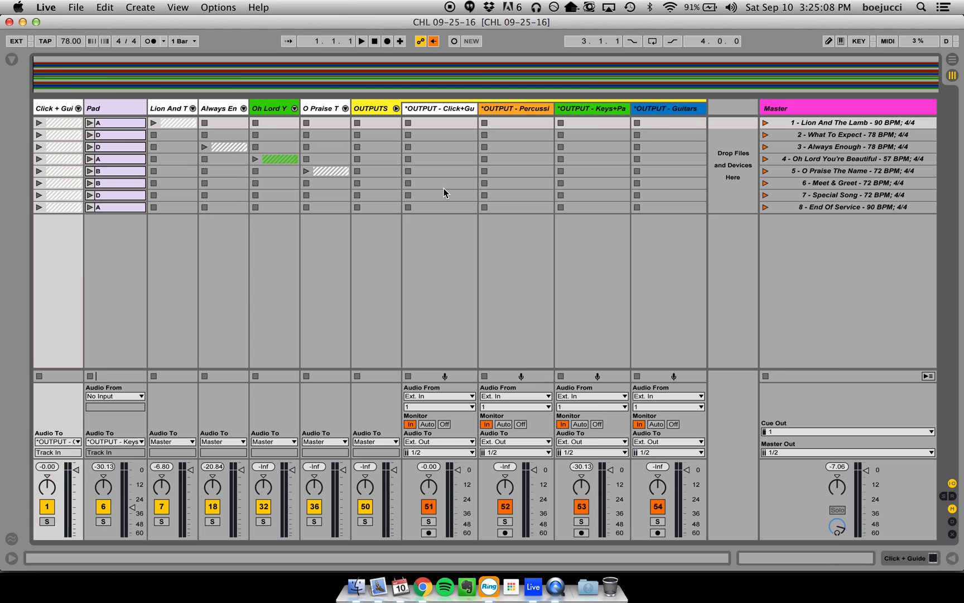
click(77, 7)
click(141, 136)
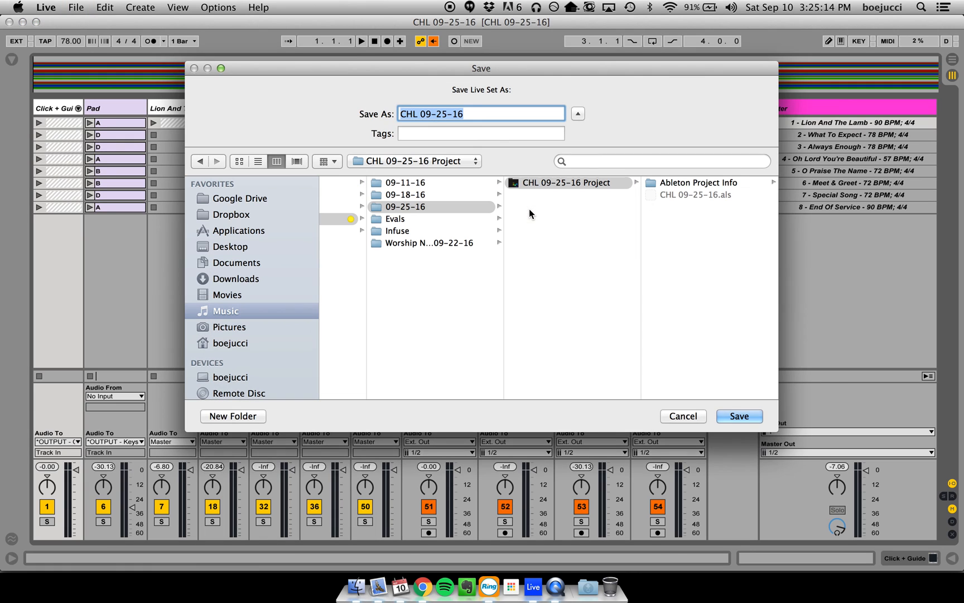
click(565, 208)
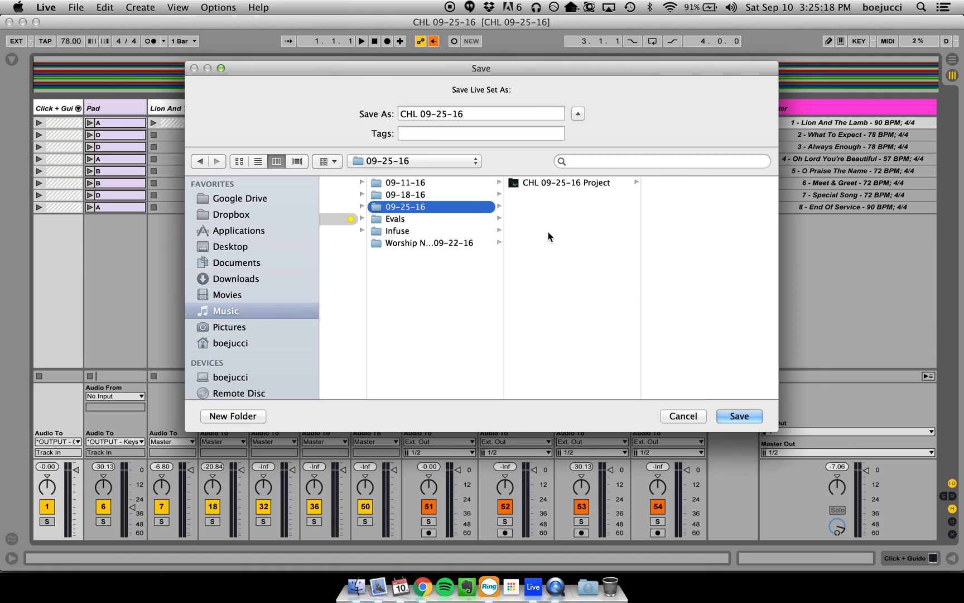
double_click(458, 114)
click(418, 113)
drag(419, 113, 377, 112)
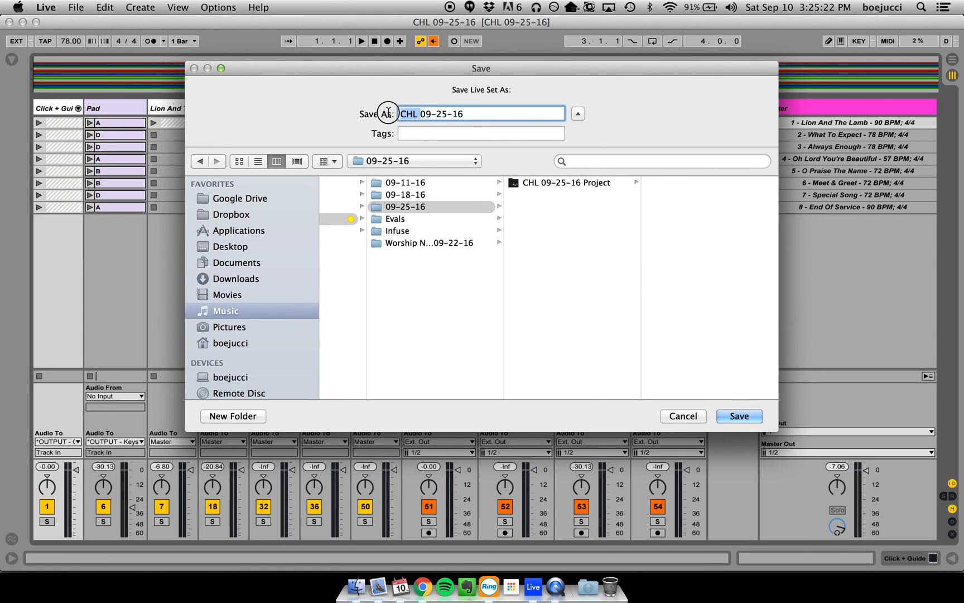
text(CLB)
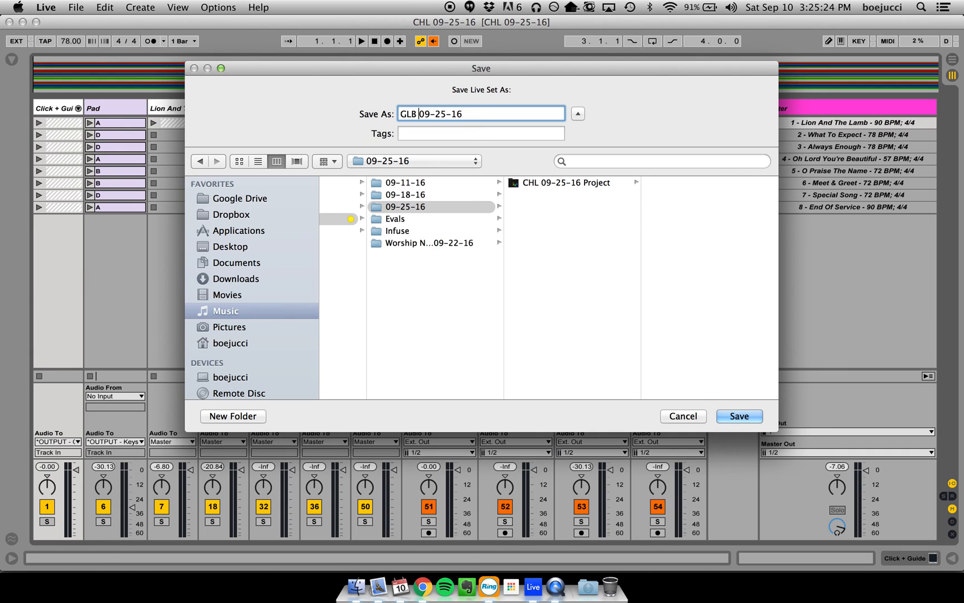
key(Return)
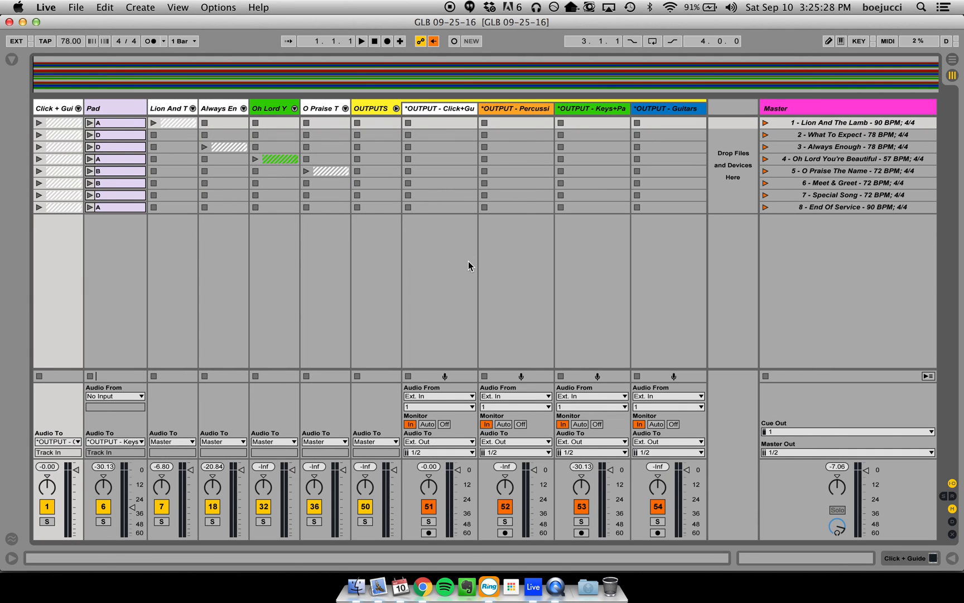
- Switch to Finder, compare the CHL 09-25-16 and GLB 09-25-16 project folders, and return to Ableton Live
click(356, 586)
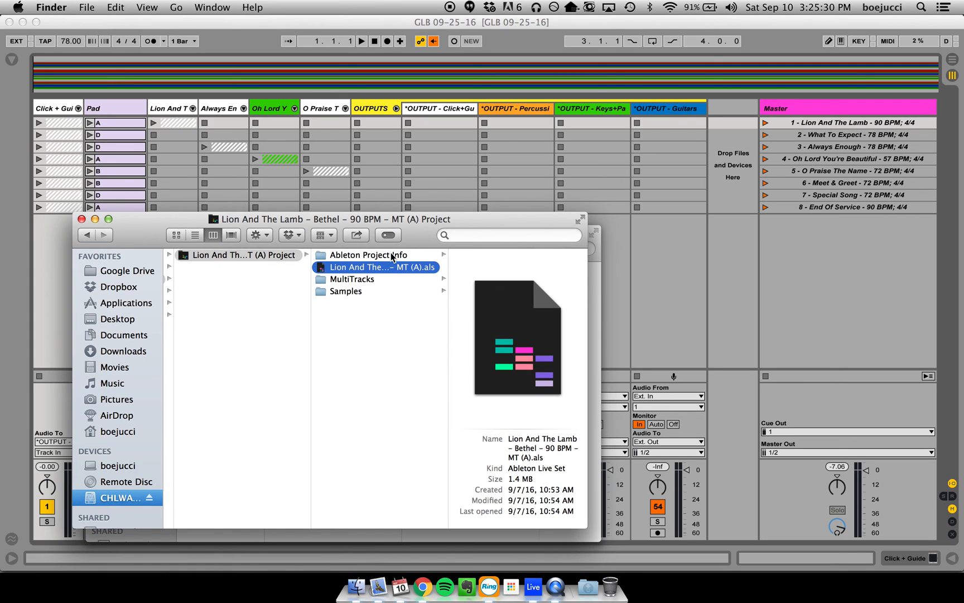
key(super+grave)
click(474, 271)
click(407, 281)
click(420, 271)
click(418, 282)
click(421, 269)
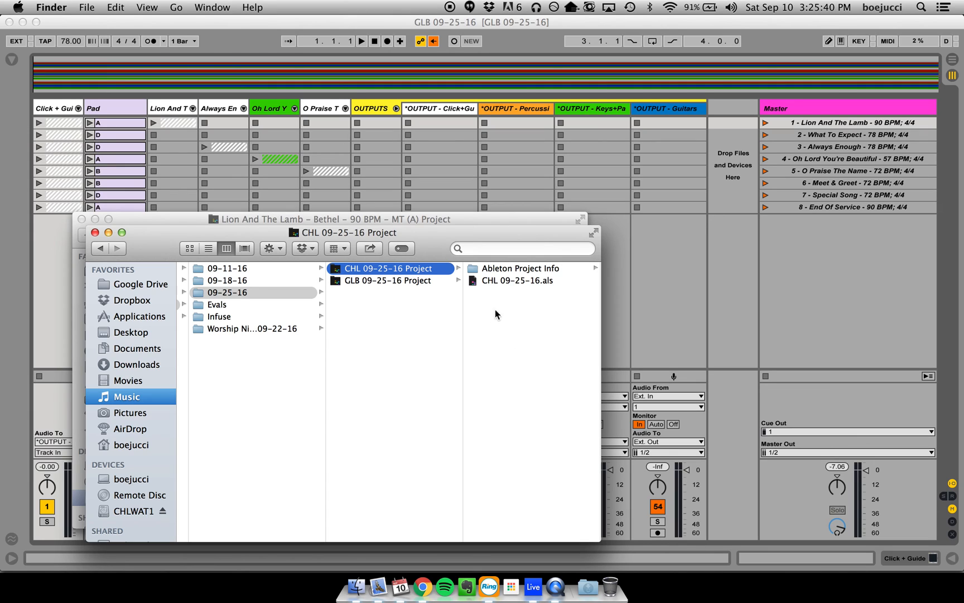
click(432, 281)
click(438, 270)
click(665, 238)
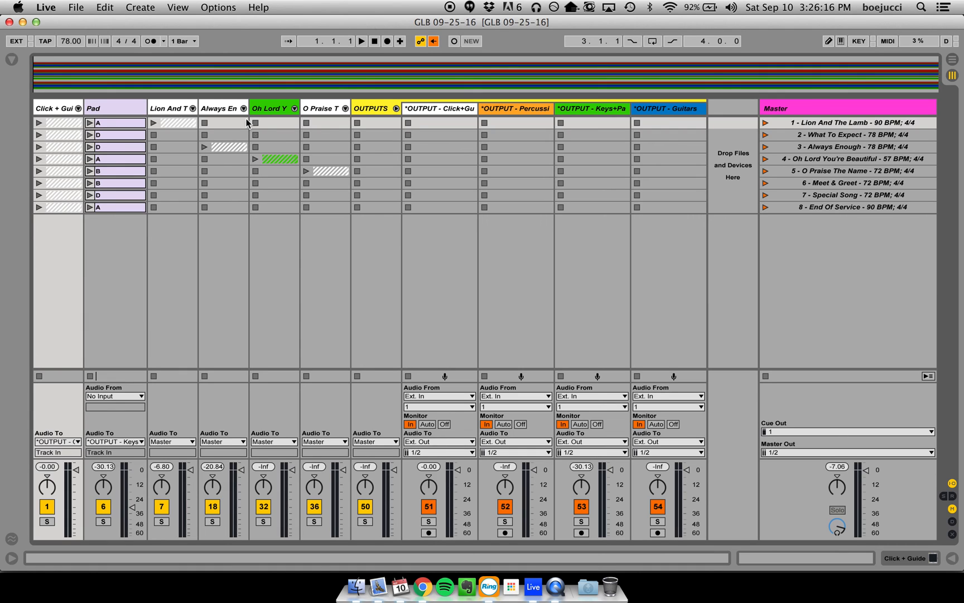
- Examine the output routing of the tracks inside the Lion And The Lamb group, leaving the group folded
click(192, 109)
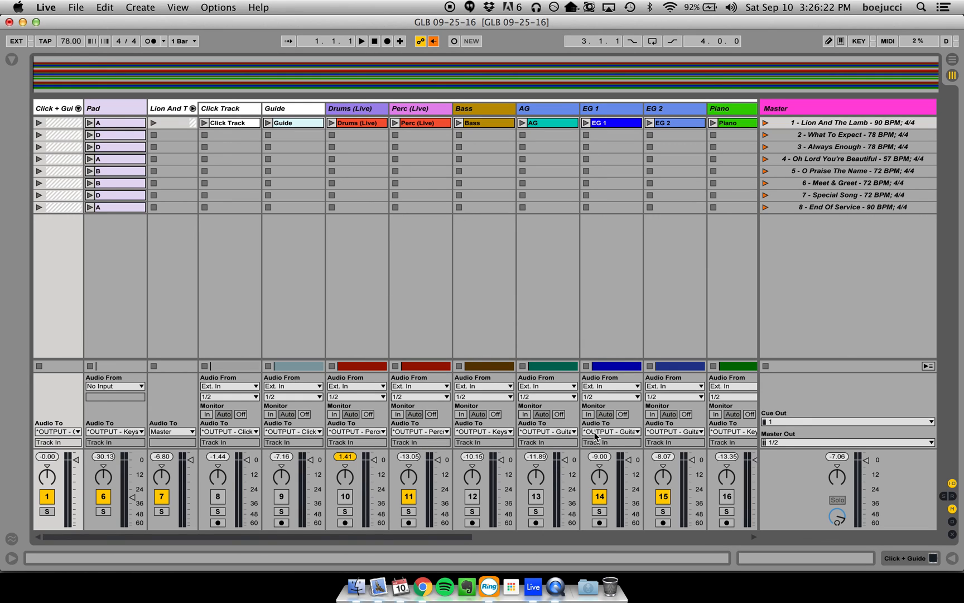
click(193, 109)
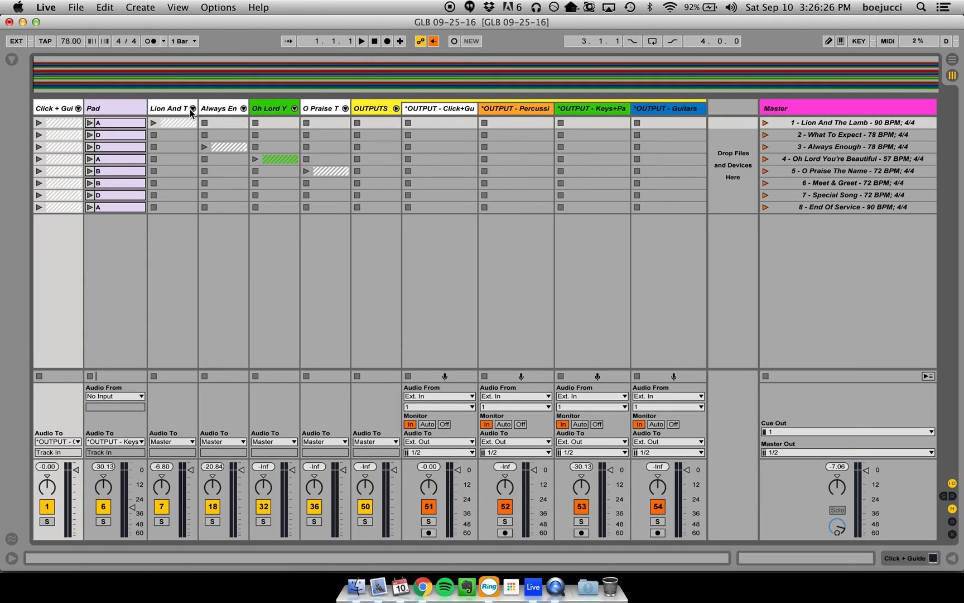
click(192, 110)
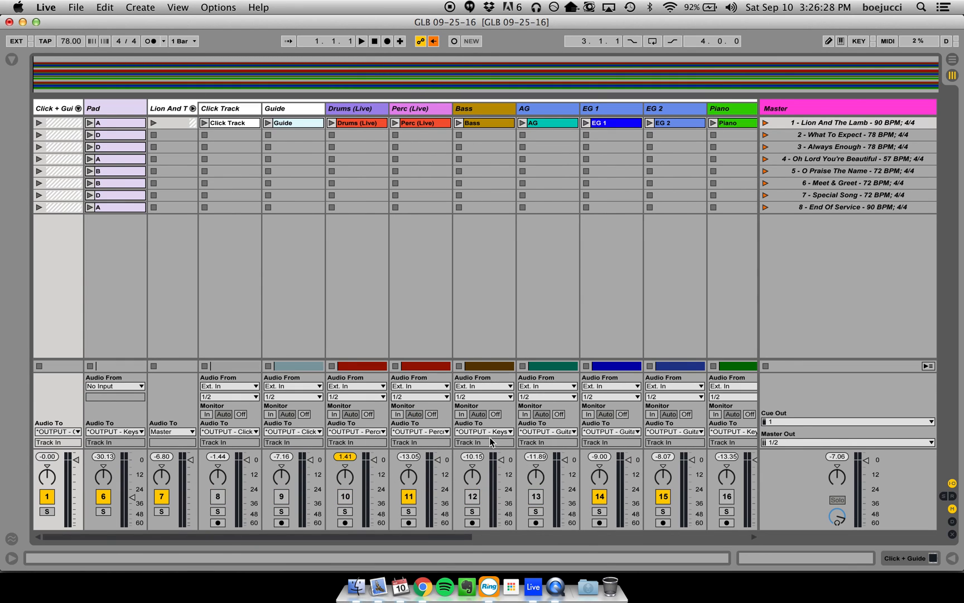
click(193, 109)
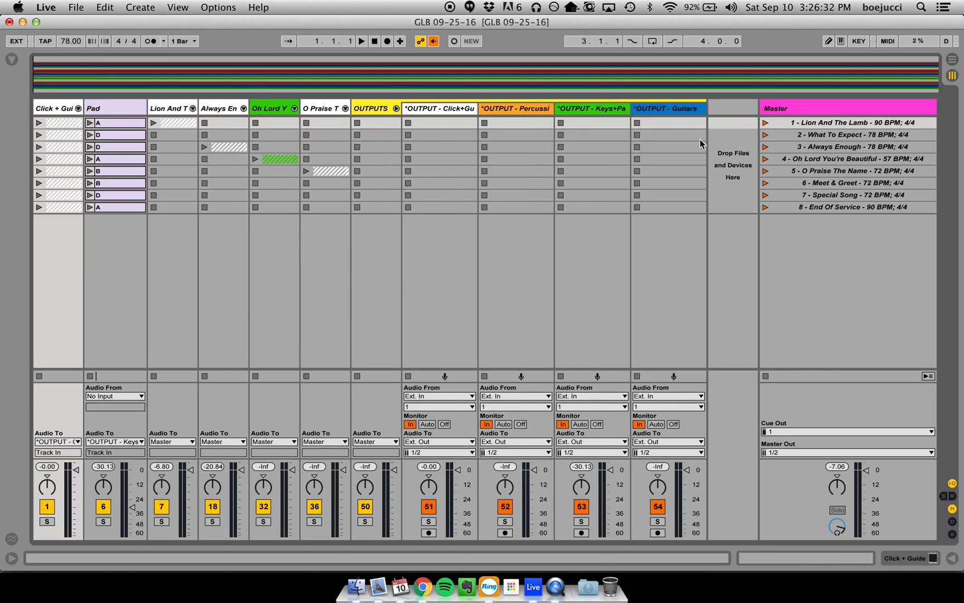
- Switch to the Planning Center Matrix in Chrome and review the Band schedule for the Sep 25, 2016 Glassboro service
key(super+Tab)
key(super+Tab)
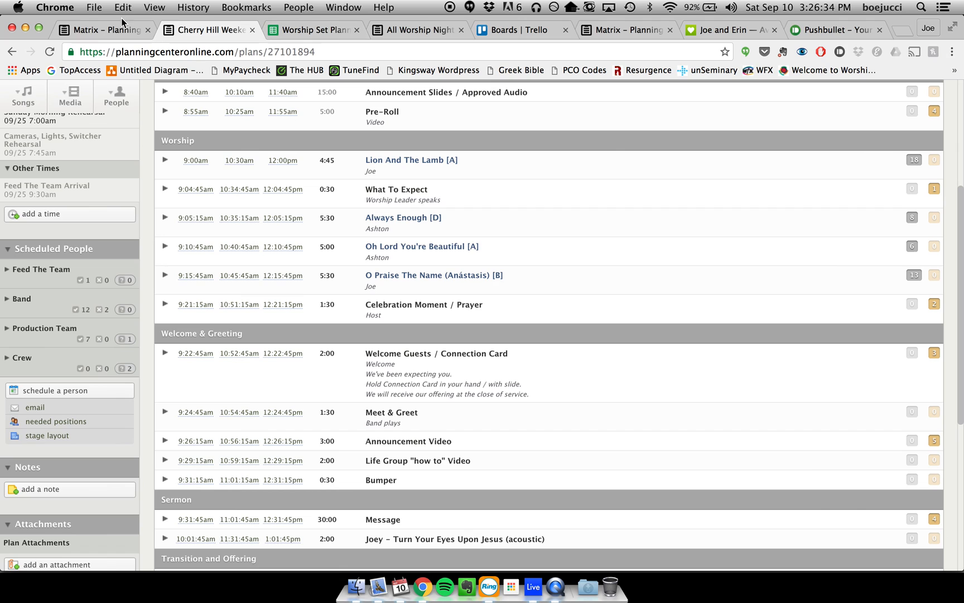
click(111, 29)
scroll(291, 200, left, 3)
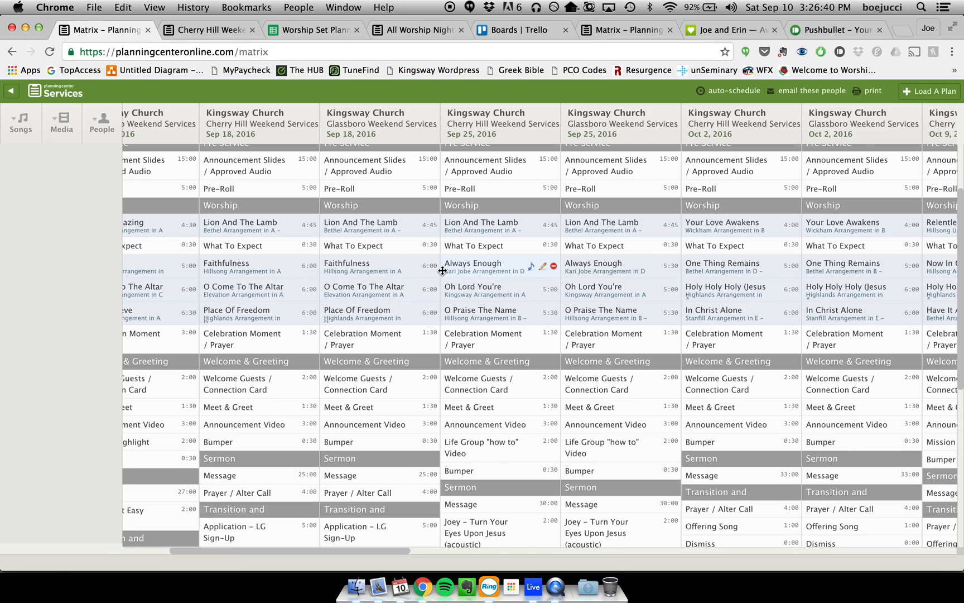
scroll(497, 271, right, 2)
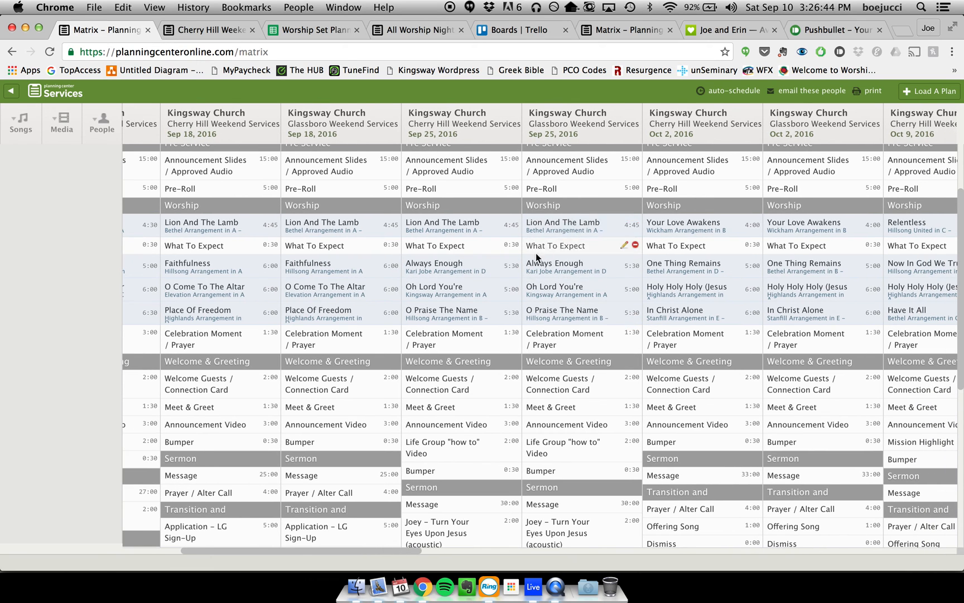
scroll(474, 345, down, 3)
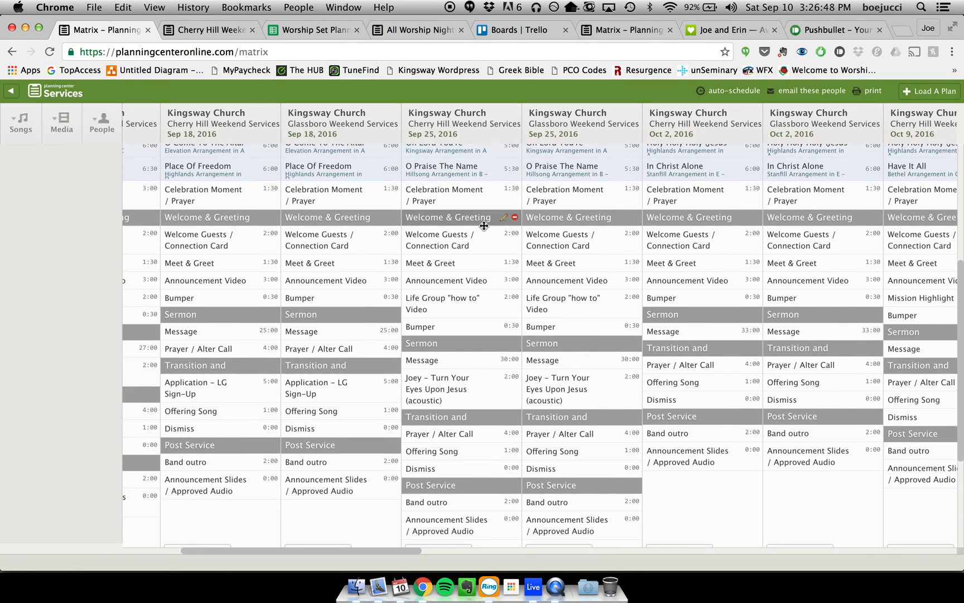
scroll(492, 306, down, 3)
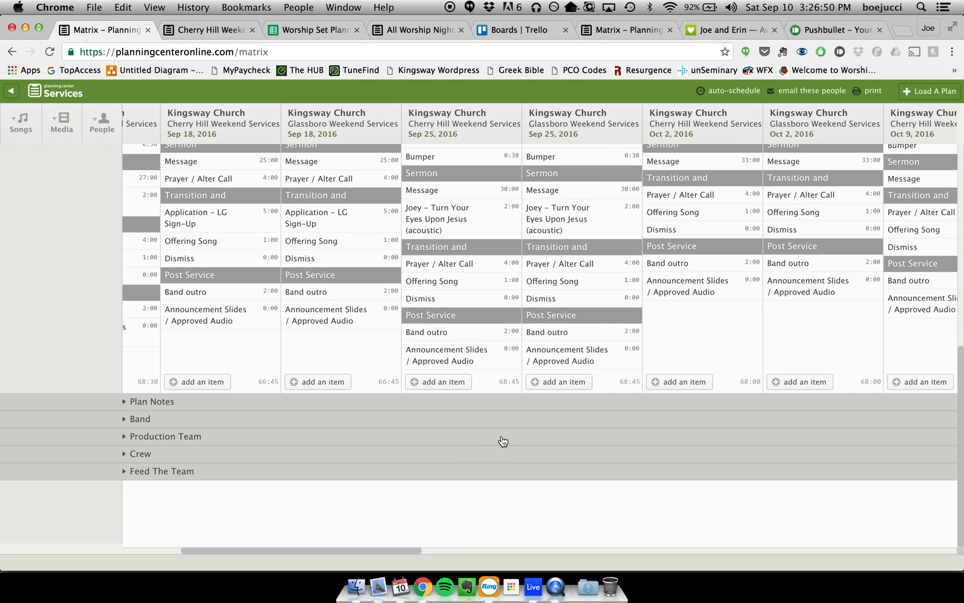
click(509, 421)
scroll(559, 472, down, 5)
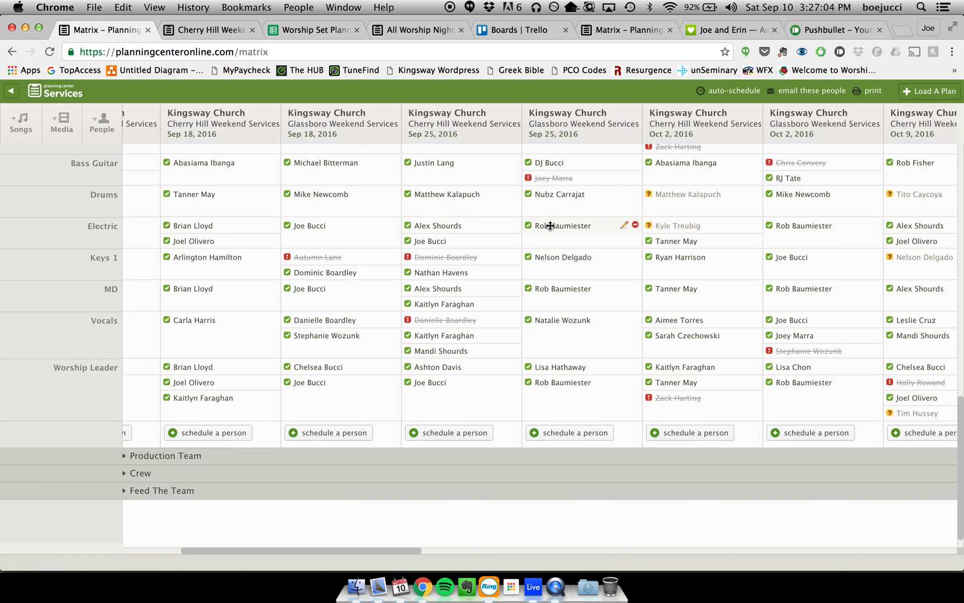
- Switch back to Ableton Live, unfold the Lion And The Lamb group and review which of its tracks are active
click(534, 585)
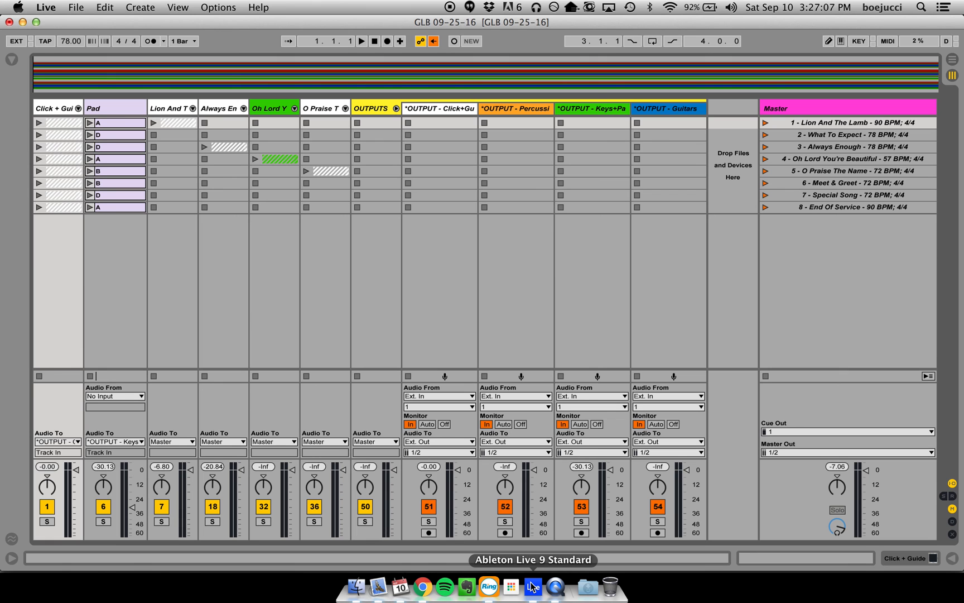
click(193, 109)
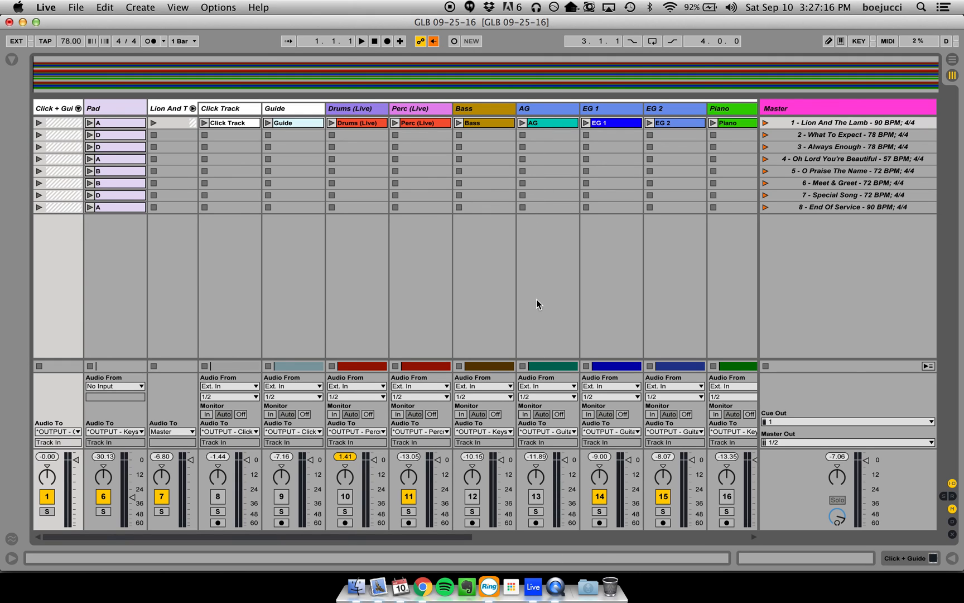
scroll(549, 279, right, 4)
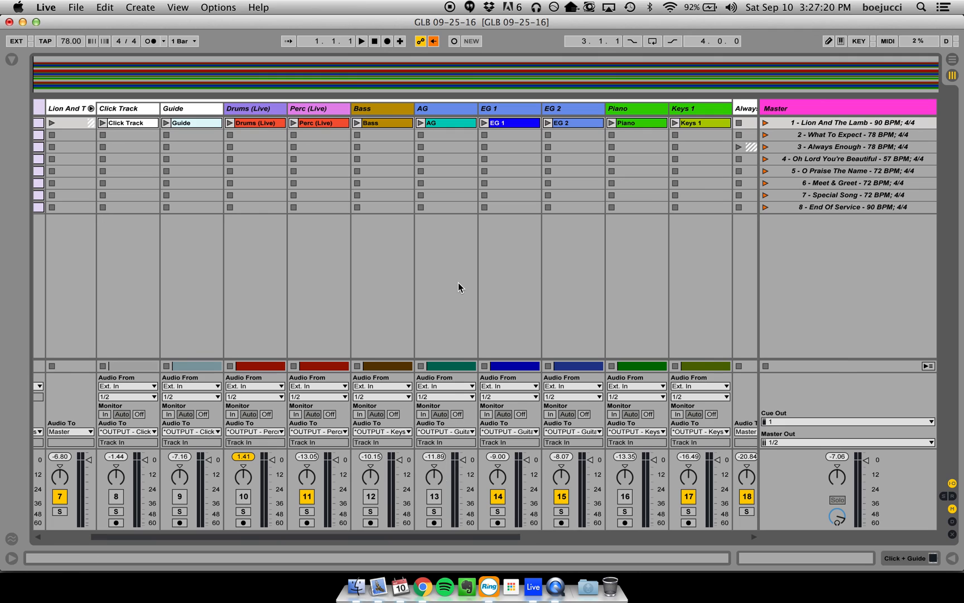
scroll(458, 287, right, 6)
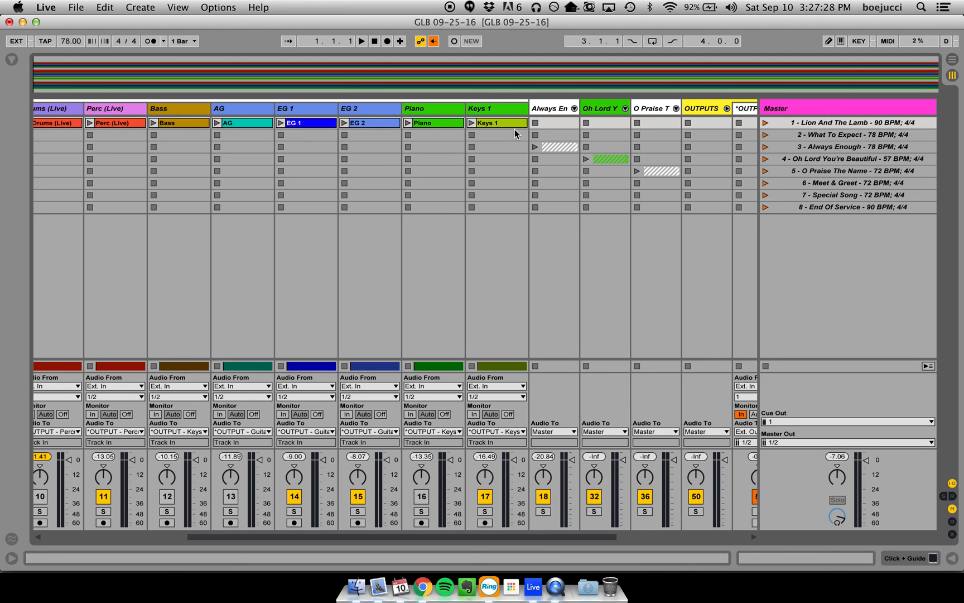
- Launch the Lion And The Lamb scene, show the EG 1 clip's waveform, and solo EG 1 and EG 2 in turn to compare them
click(765, 122)
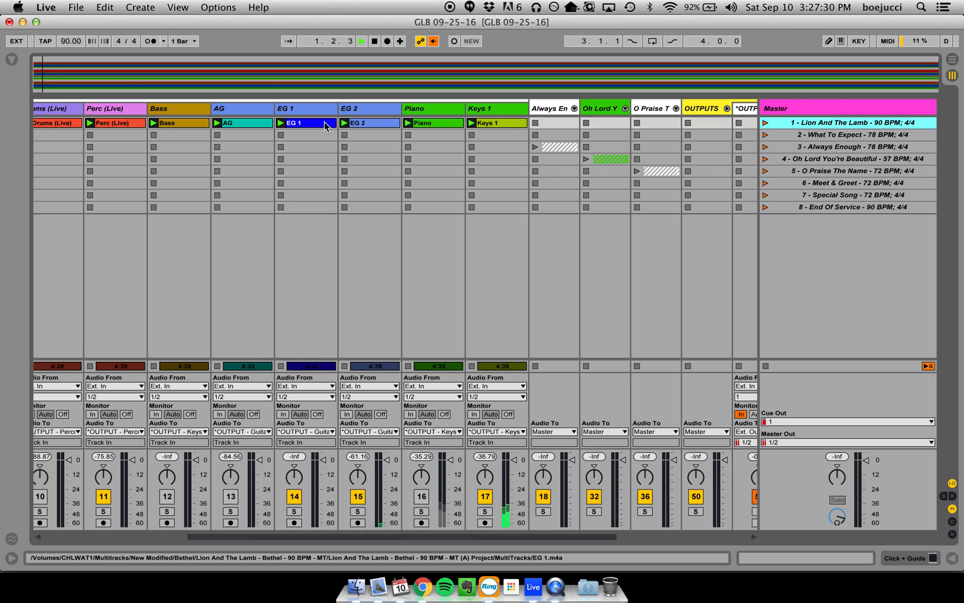
double_click(314, 123)
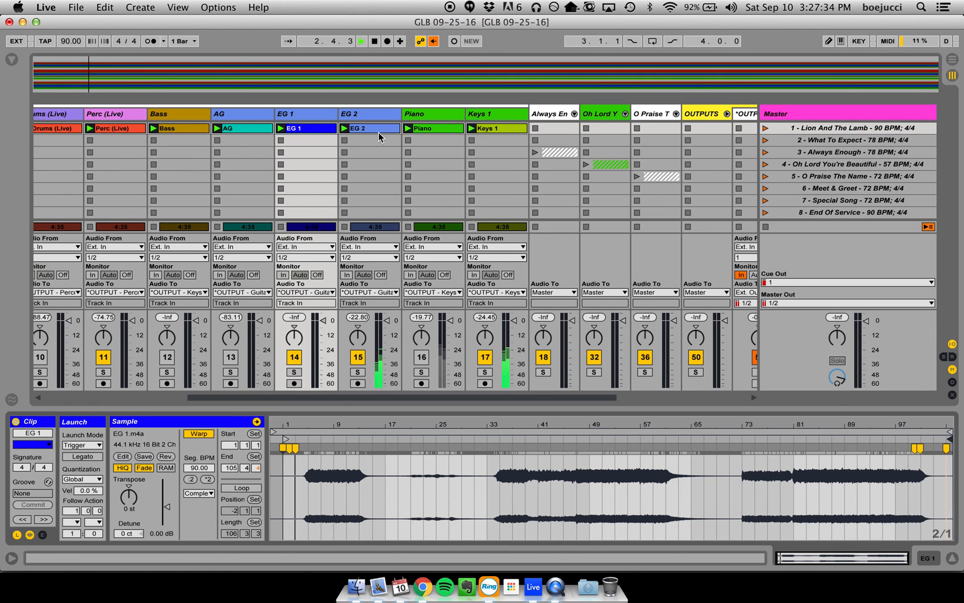
click(297, 376)
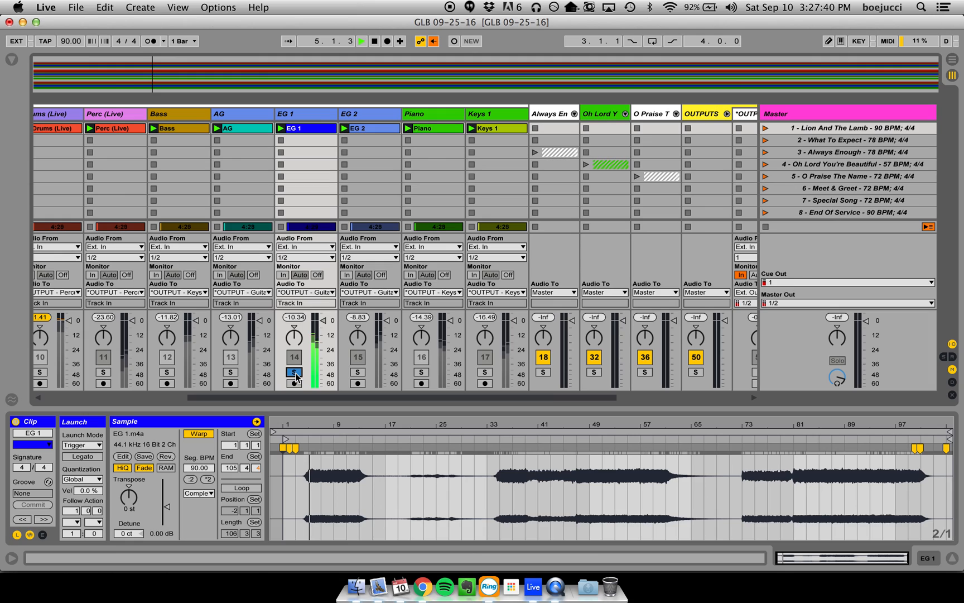
click(357, 374)
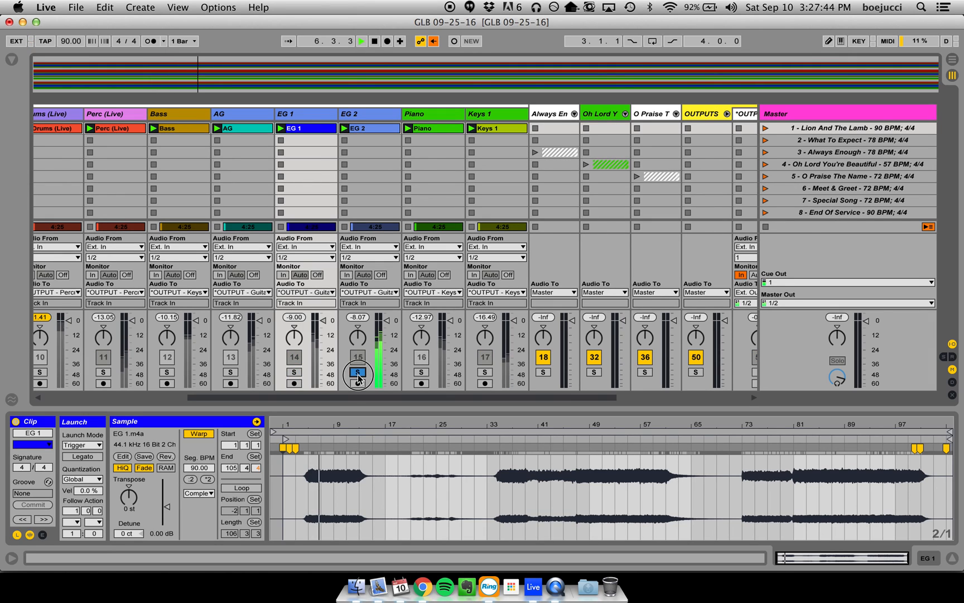
click(357, 374)
- Skip forward through the playing Lion And The Lamb arrangement to its louder electric guitar section
click(482, 80)
click(508, 80)
click(534, 76)
click(567, 76)
click(630, 76)
click(660, 76)
click(648, 76)
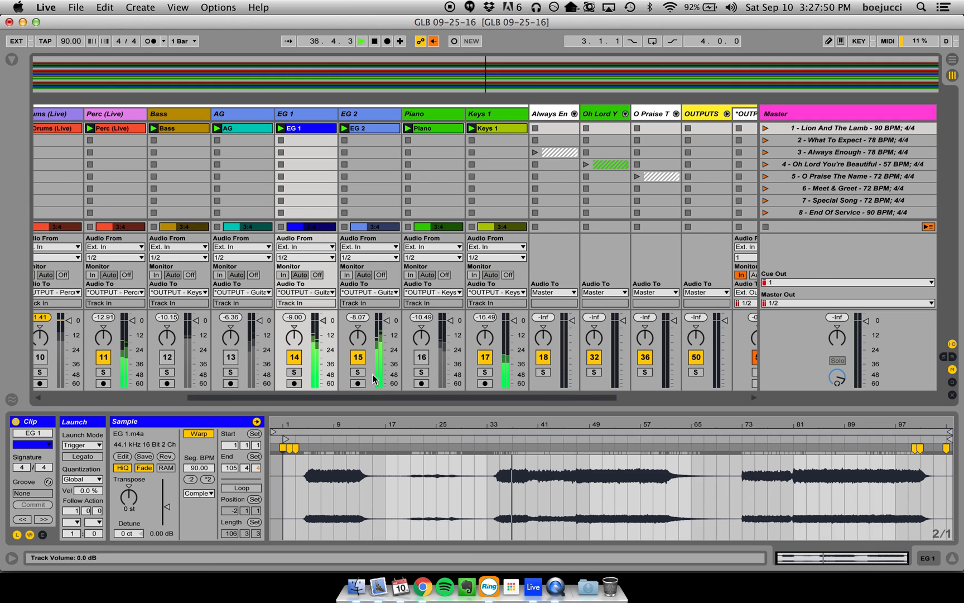
click(645, 75)
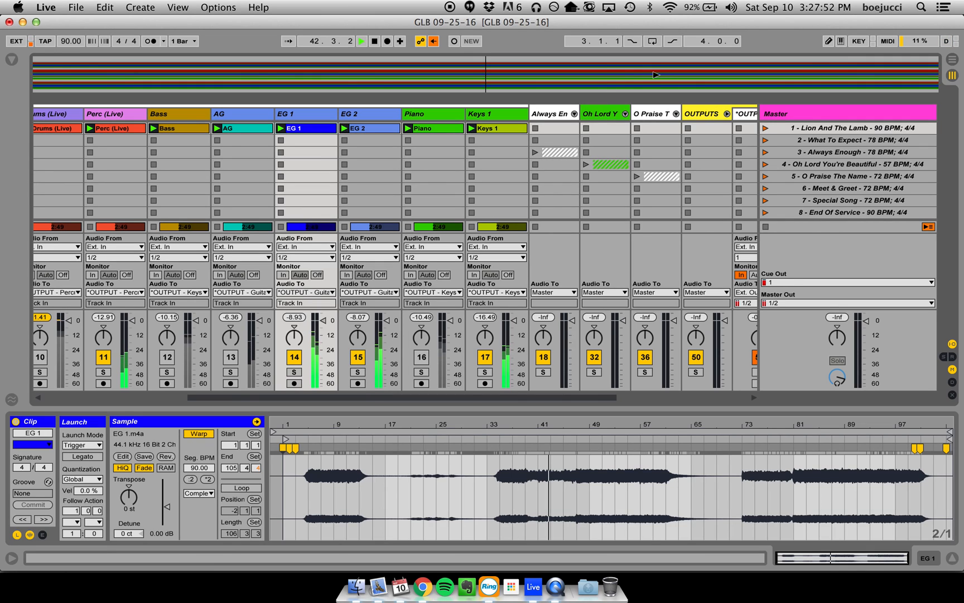
click(661, 73)
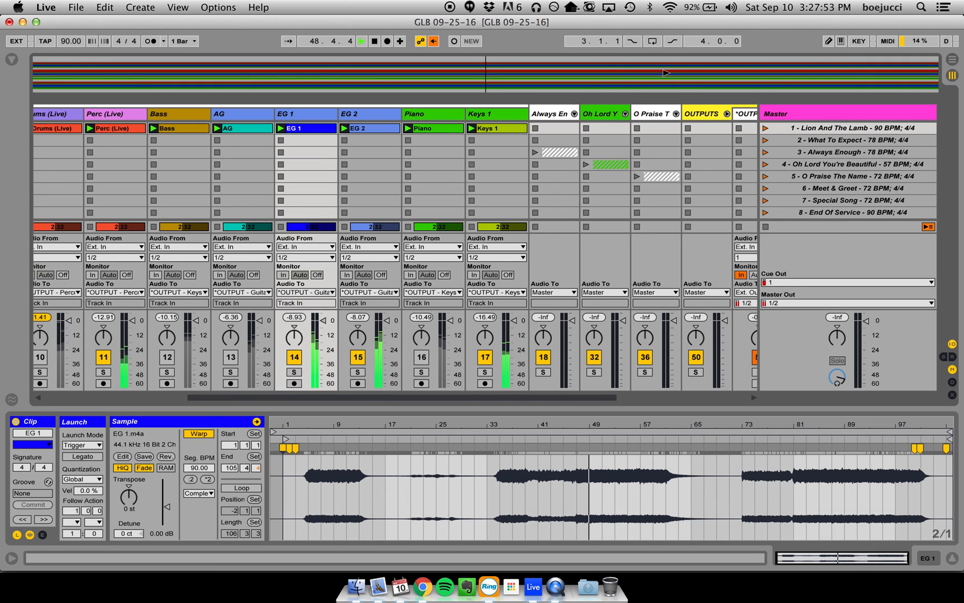
- Audition the EG 2 and EG 1 tracks alone at this part of the song, clear both solos and stop playback
click(359, 372)
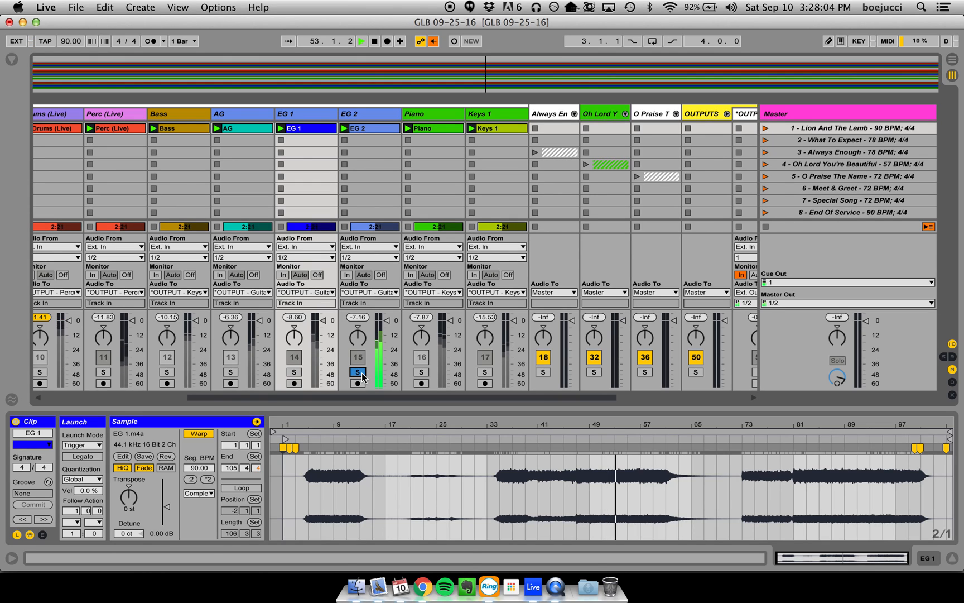
click(359, 373)
click(294, 372)
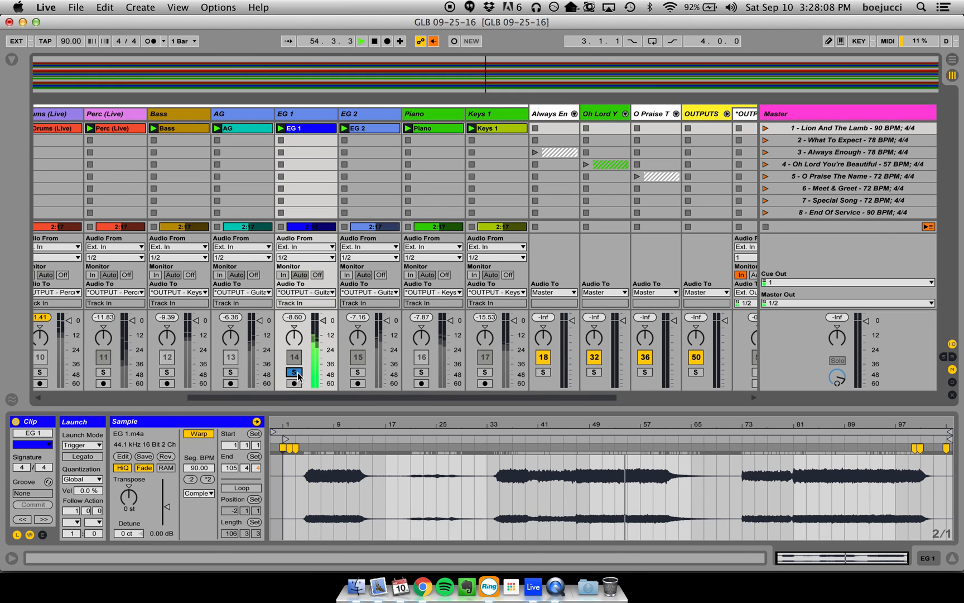
click(298, 372)
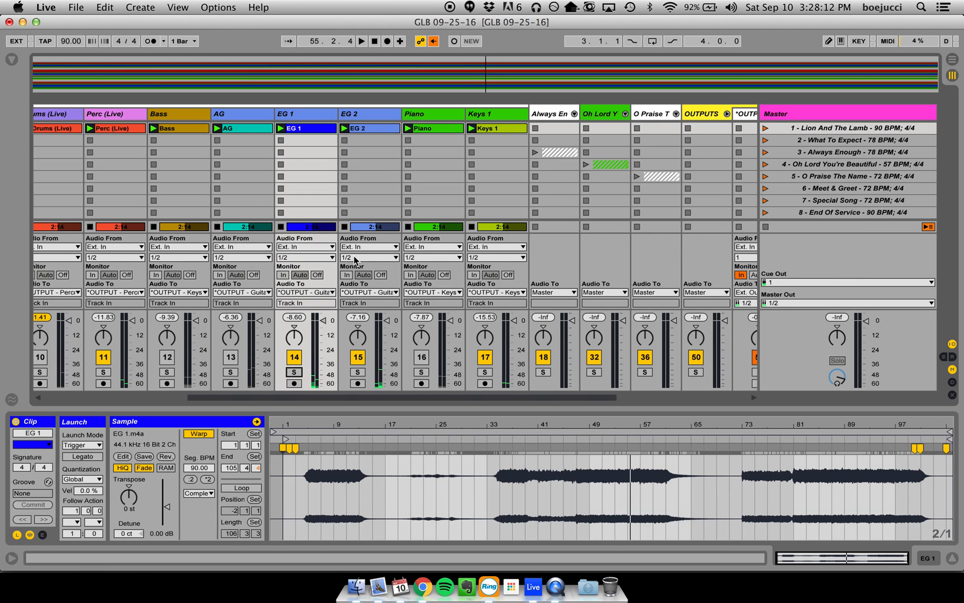
key(space)
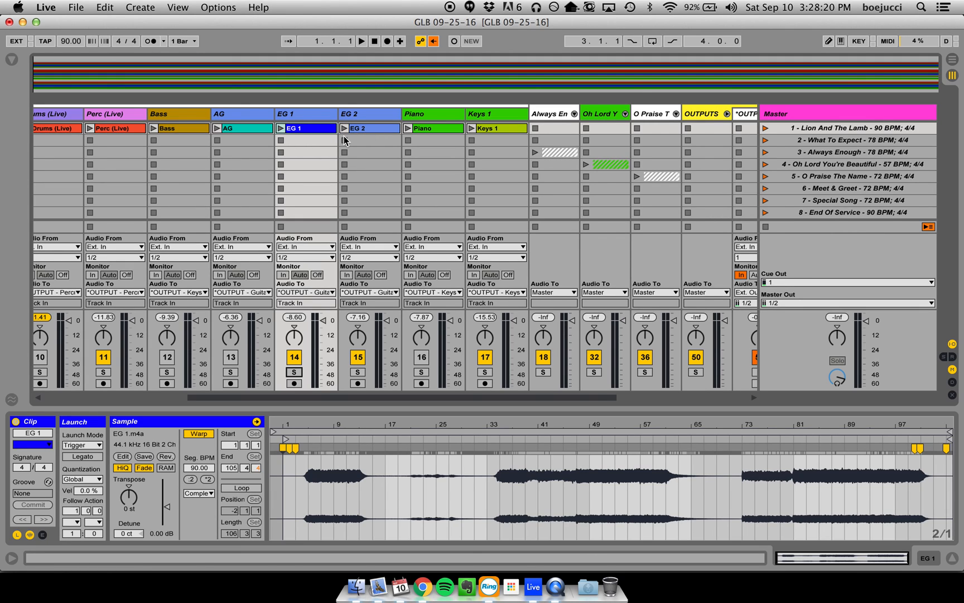
- Mute the EG 1 track in the Lion And The Lamb group and fold the group
scroll(344, 139, left, 5)
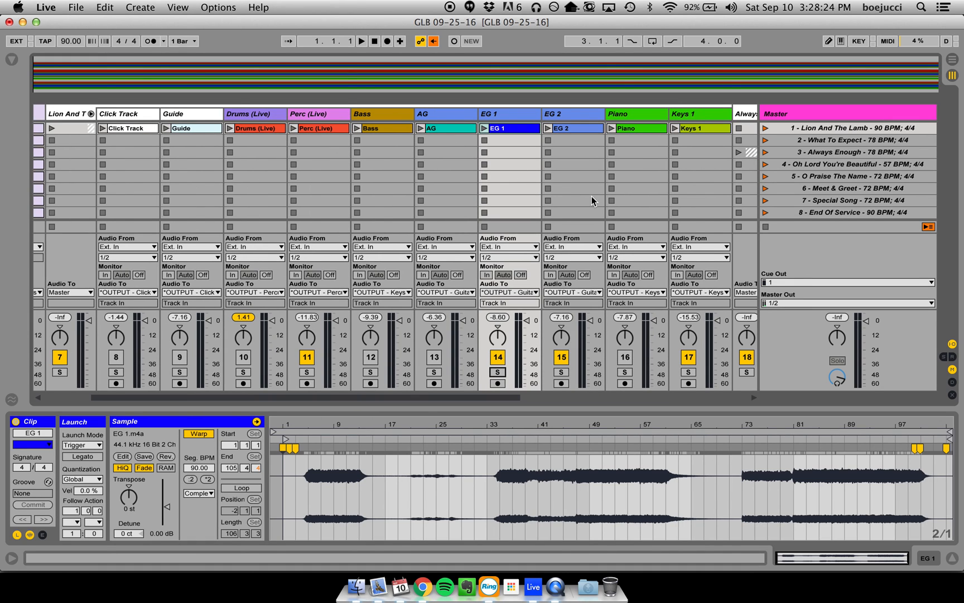
scroll(564, 187, right, 4)
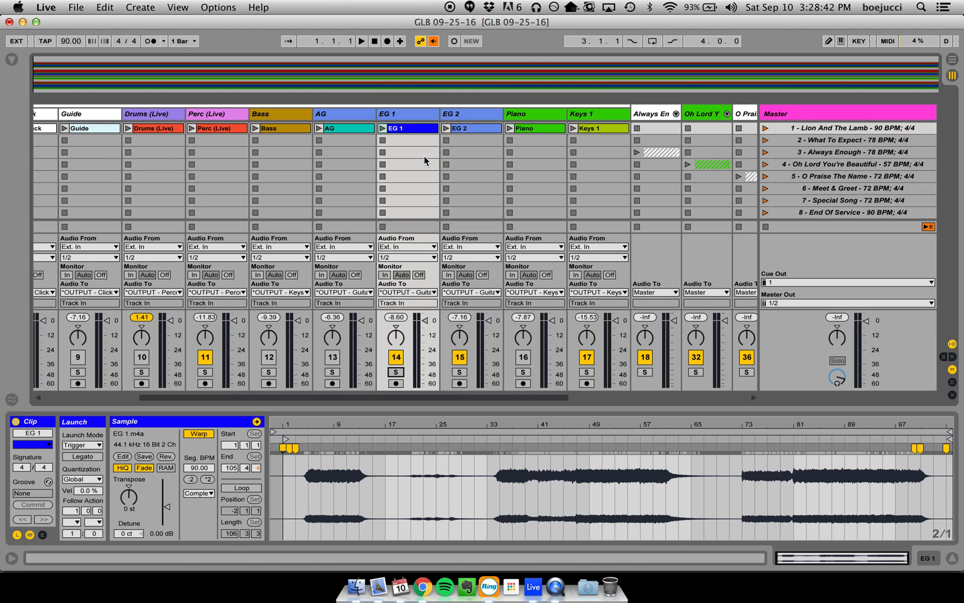
click(396, 356)
scroll(392, 139, left, 4)
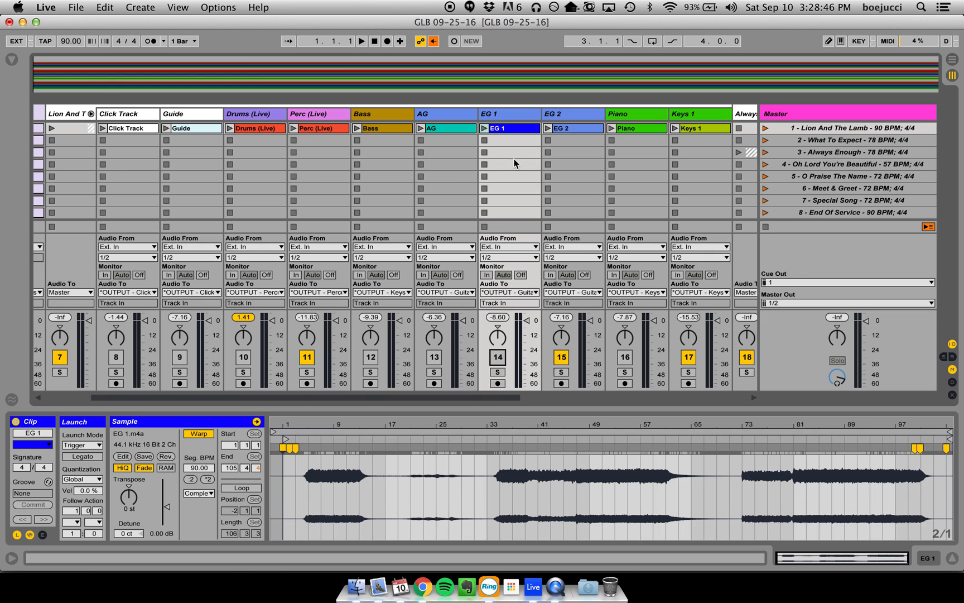
scroll(455, 152, left, 4)
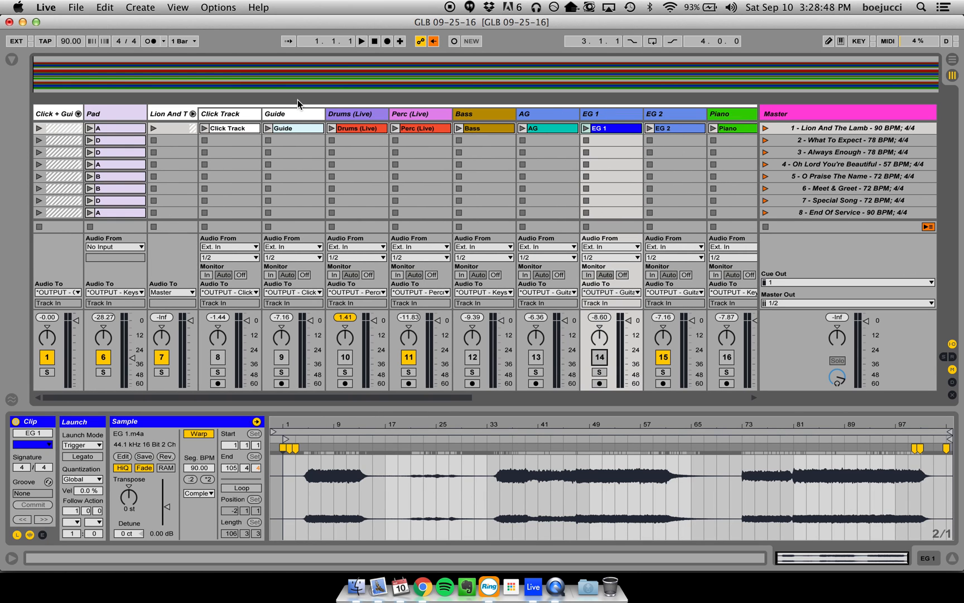
click(192, 114)
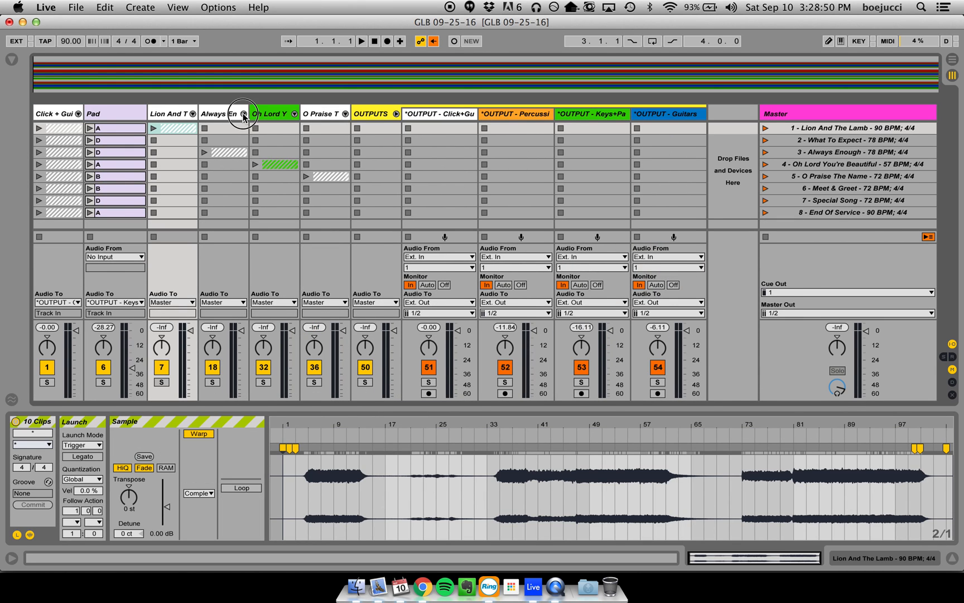
- Unfold the Always Enough group and review its tracks from Click Track through Keys 2
click(243, 114)
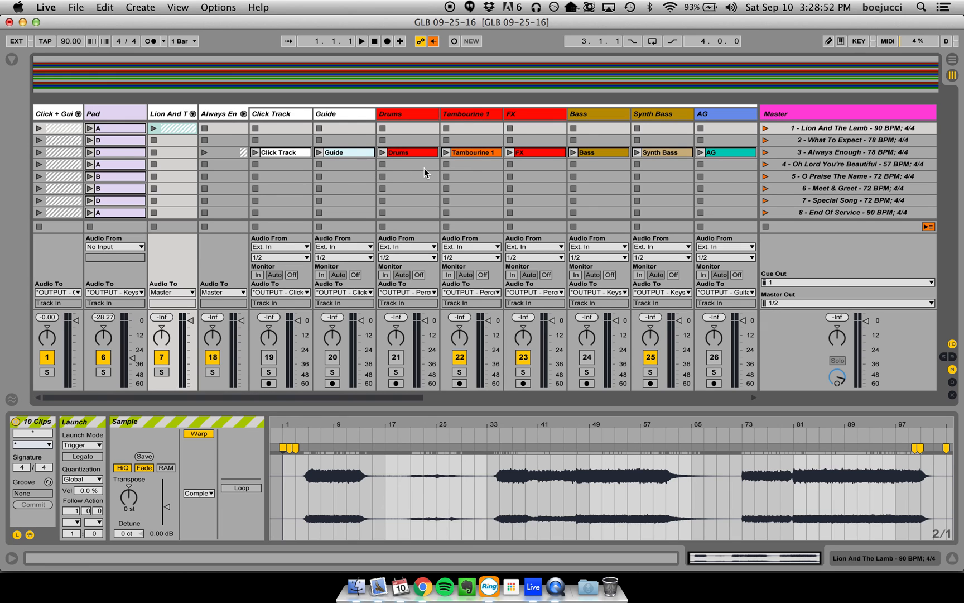
scroll(424, 168, right, 10)
scroll(416, 176, right, 10)
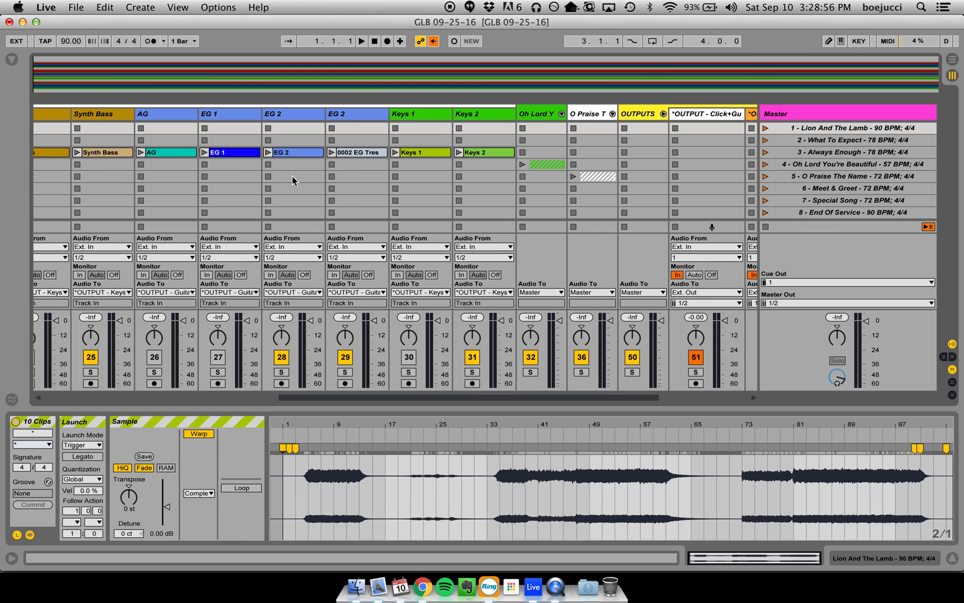
scroll(291, 175, left, 10)
scroll(374, 178, right, 8)
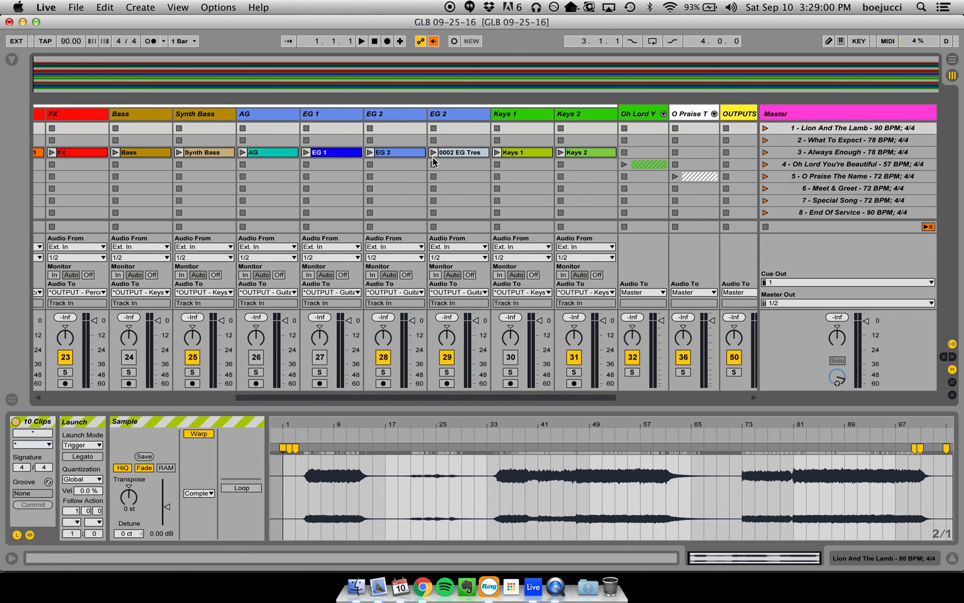
scroll(432, 157, left, 8)
- Launch the Always Enough scene, inspect the EG 1 and EG 2 clips, and briefly solo the track holding the 0002 EG Tres clip
key(3)
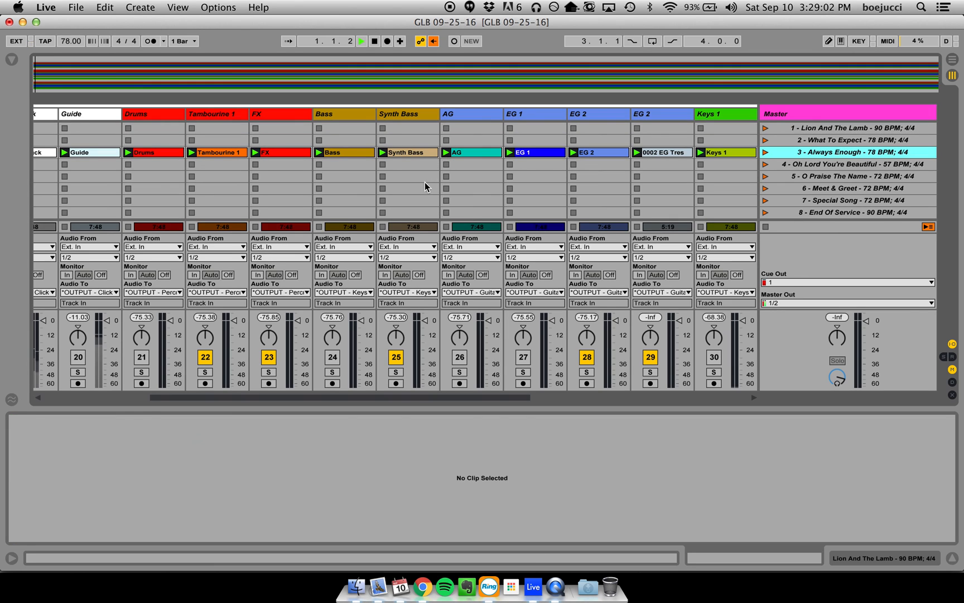
click(535, 151)
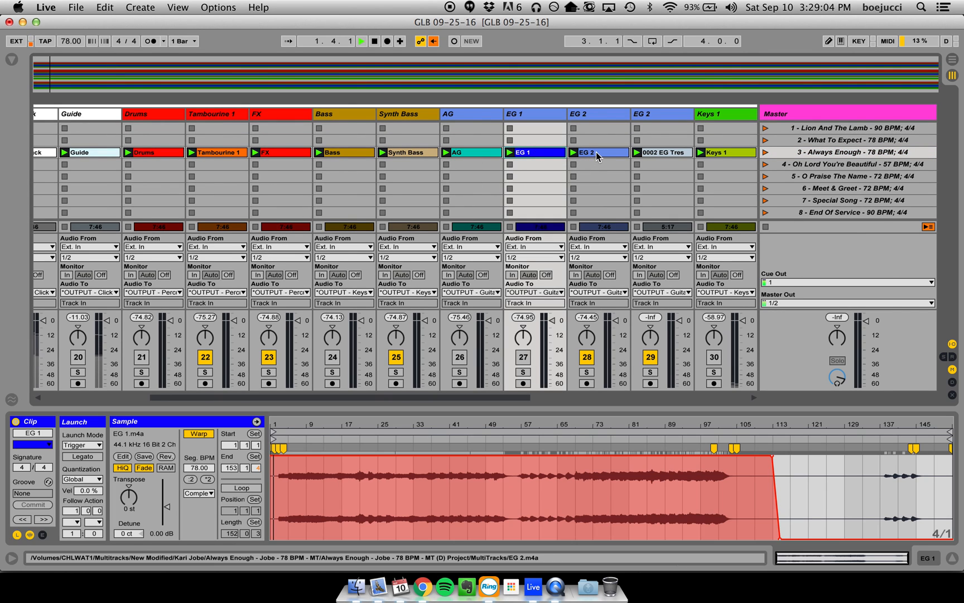
click(596, 151)
scroll(592, 206, right, 10)
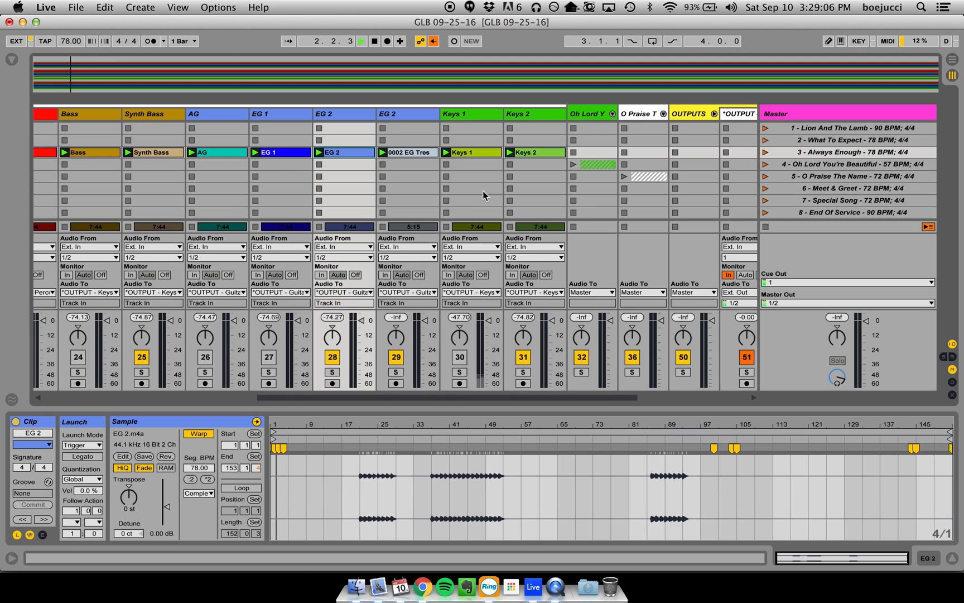
click(398, 371)
click(397, 372)
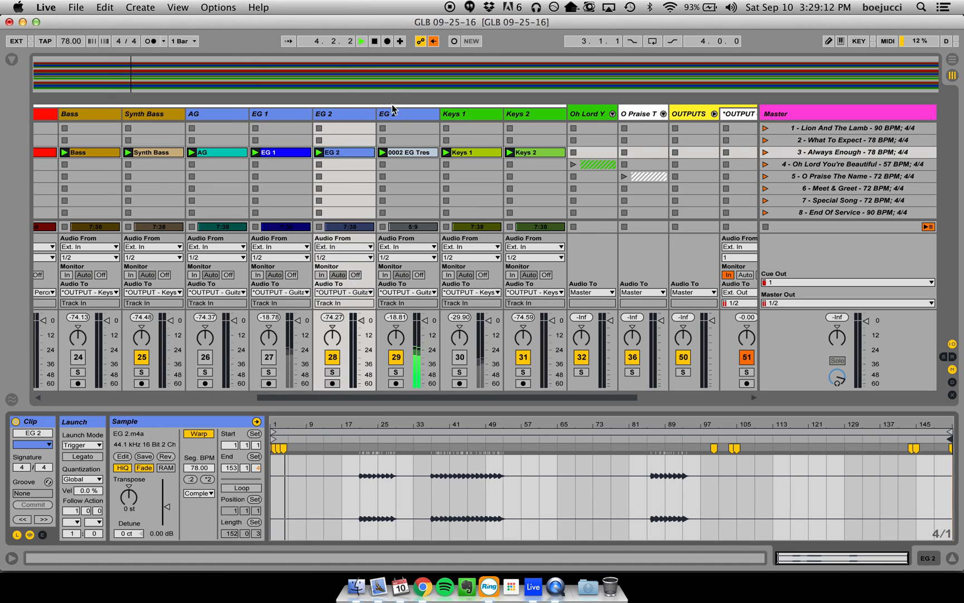
- Show the Always Enough EG 1 clip again, audition its track soloed, then clear the solo and stop playback
click(297, 155)
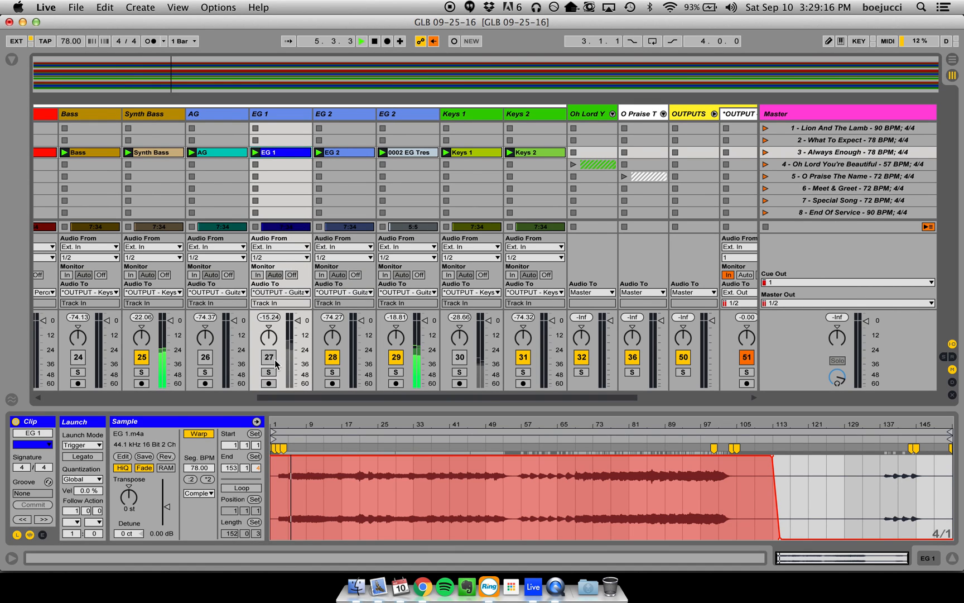
click(269, 372)
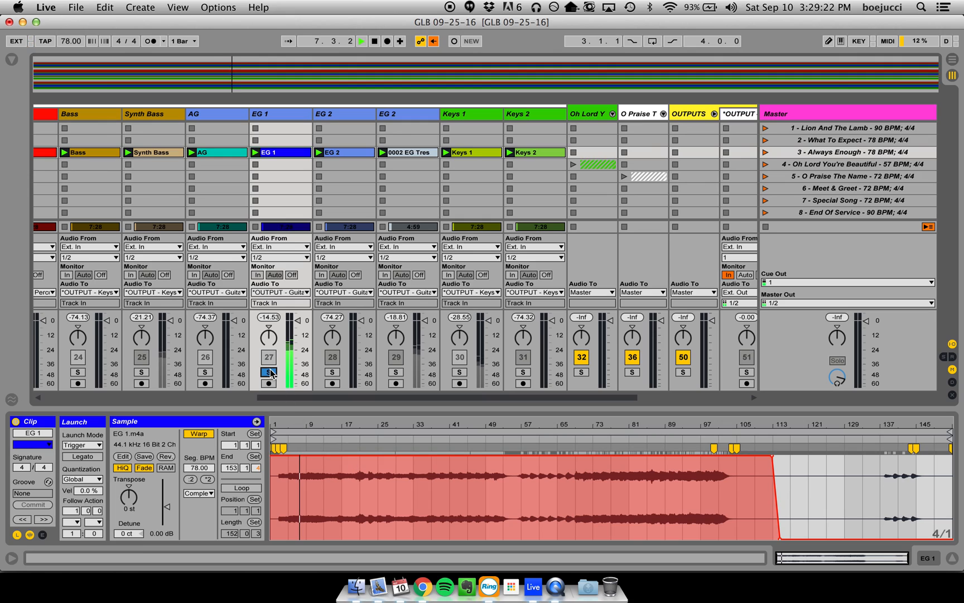
click(269, 372)
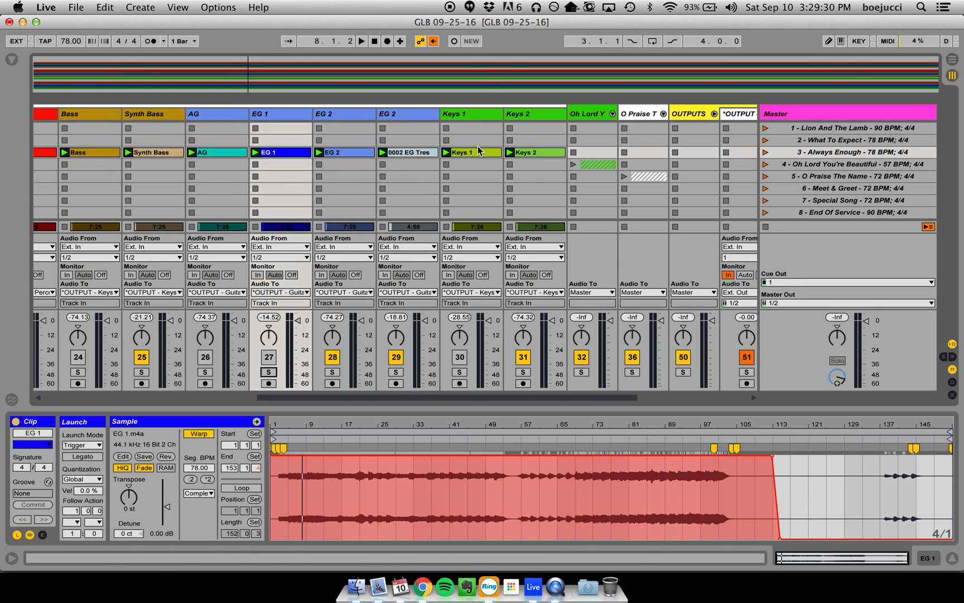
- Inspect the waveforms of the Keys 2, Keys 1 and Synth Bass clips in Always Enough and review the group's remaining tracks
click(537, 154)
click(487, 155)
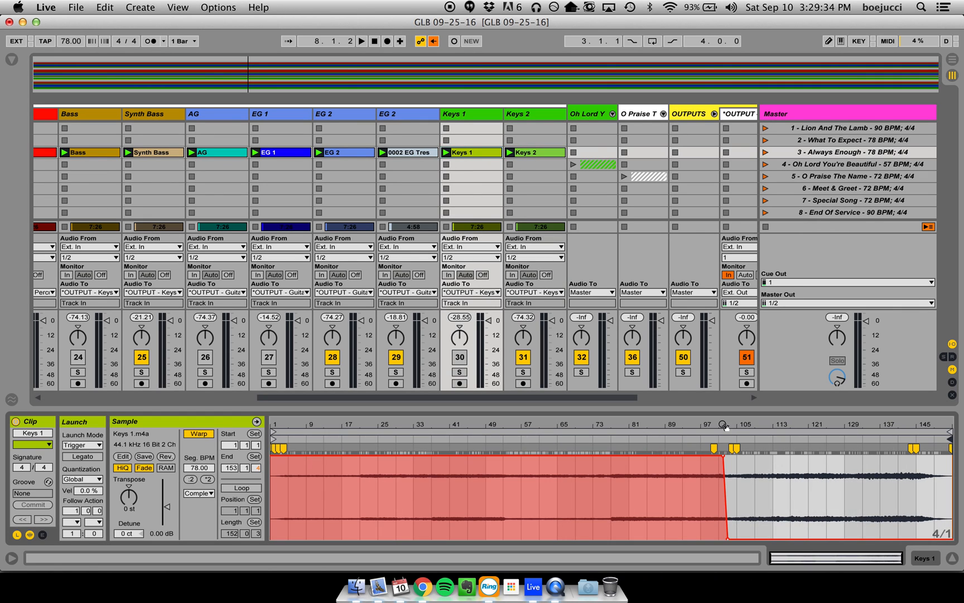
scroll(331, 237, left, 5)
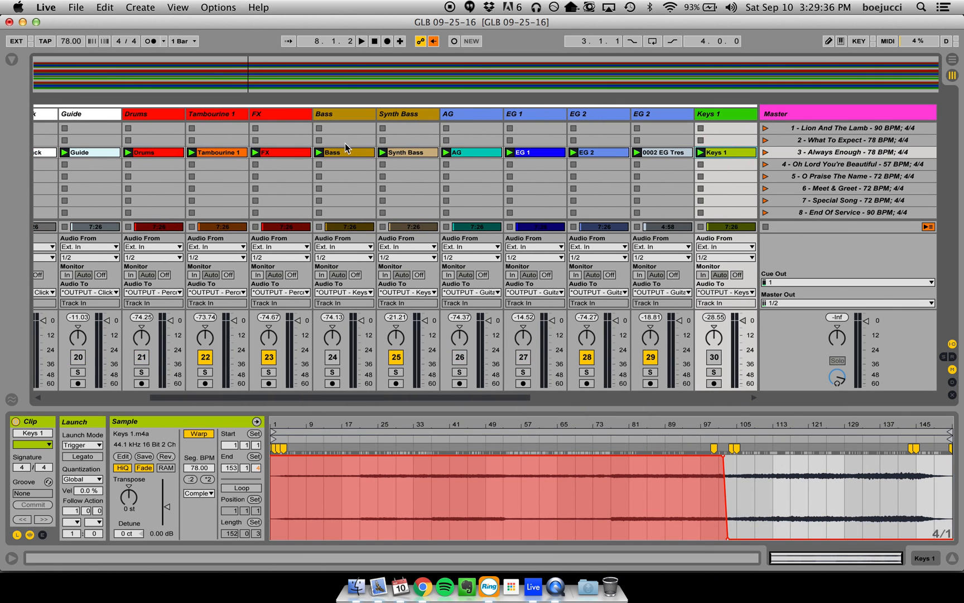
click(412, 152)
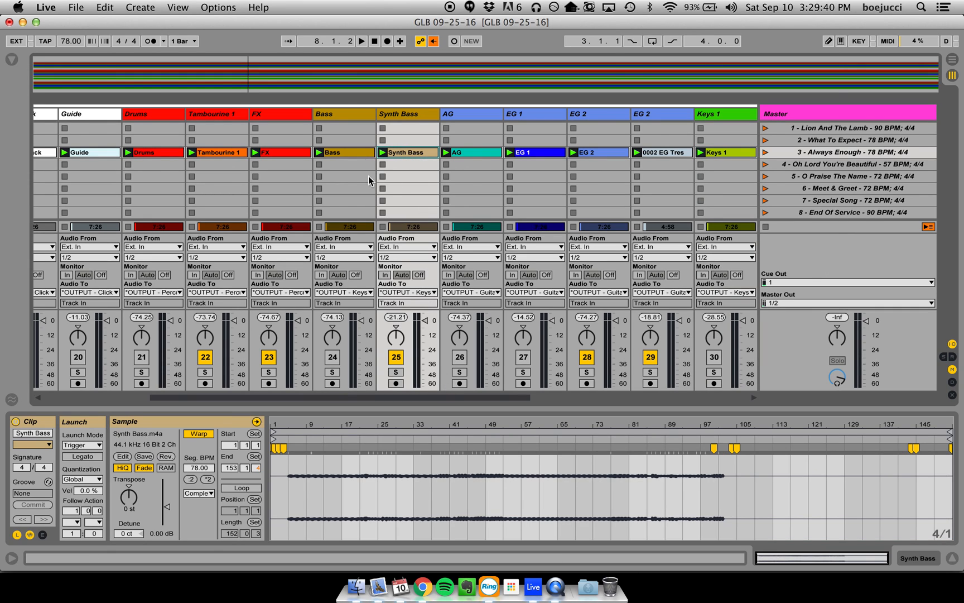
scroll(368, 176, left, 2)
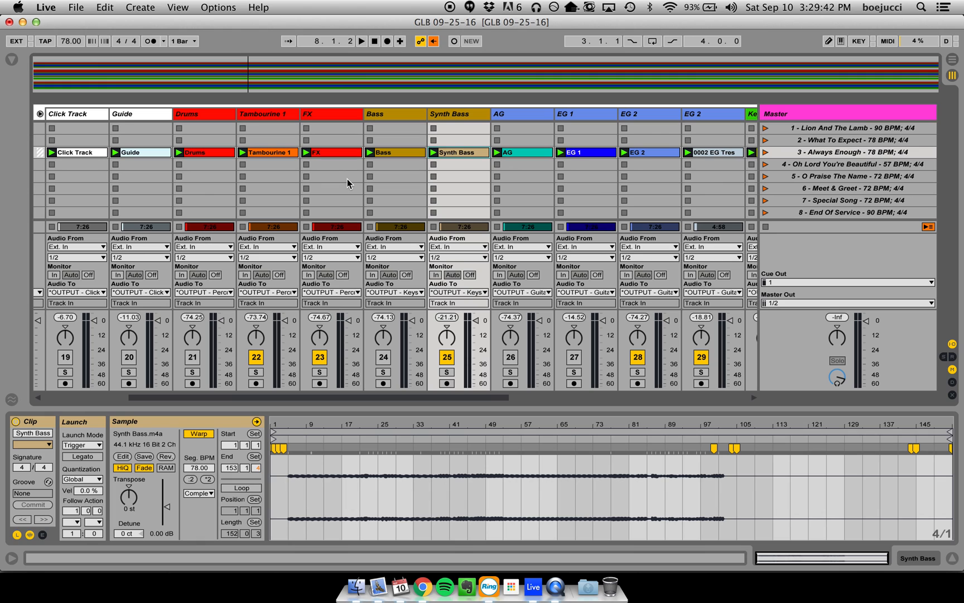
scroll(347, 183, left, 2)
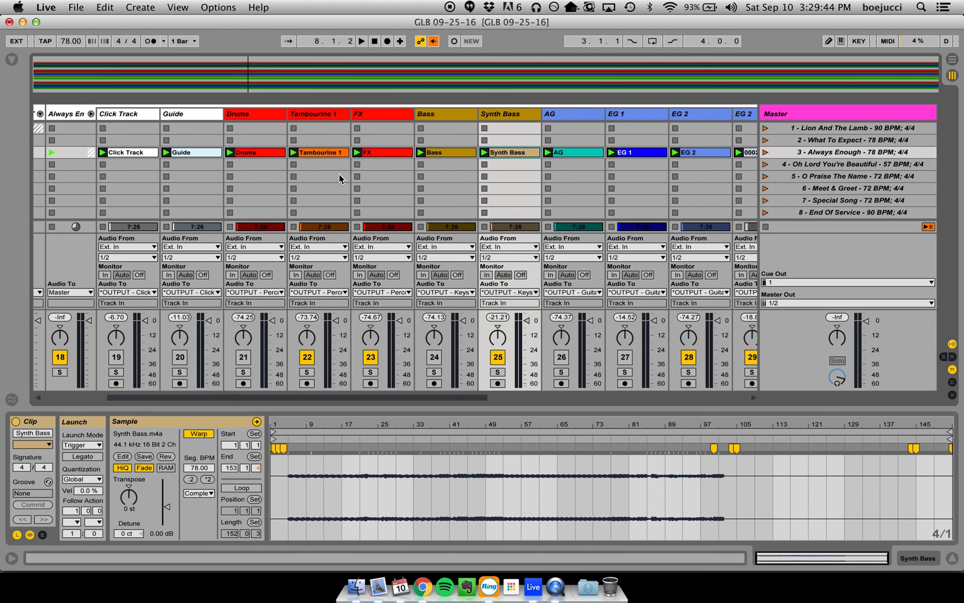
- Fold the Always Enough group, then unfold Oh Lord You're Beautiful and mute its Piano track
scroll(456, 184, right, 10)
scroll(243, 180, left, 3)
scroll(244, 181, left, 10)
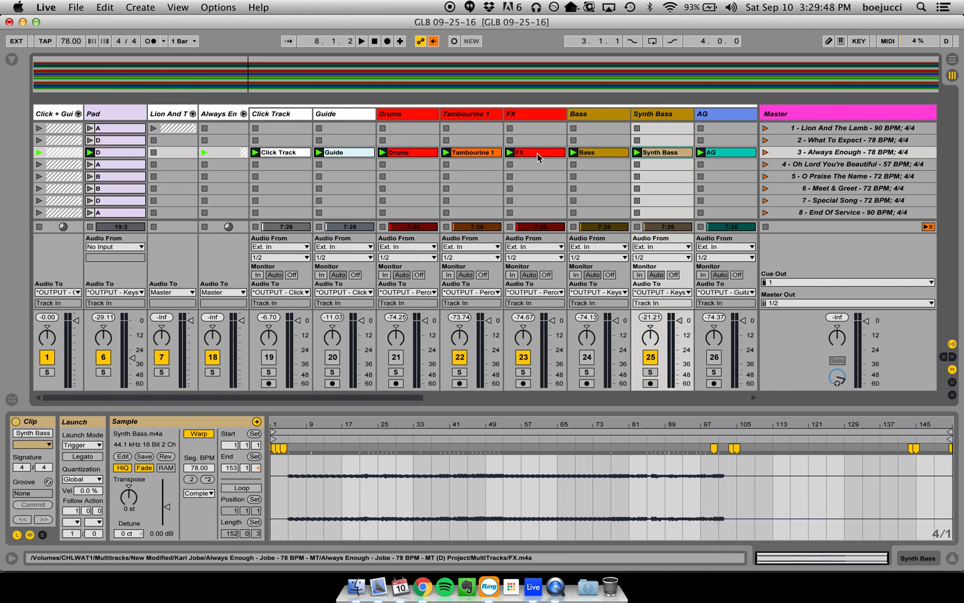
click(244, 115)
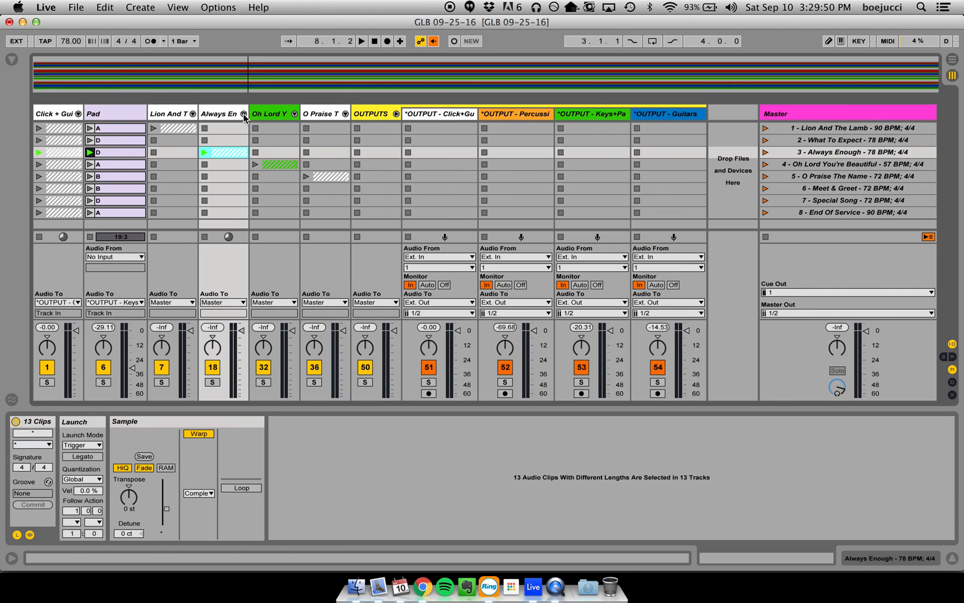
click(294, 115)
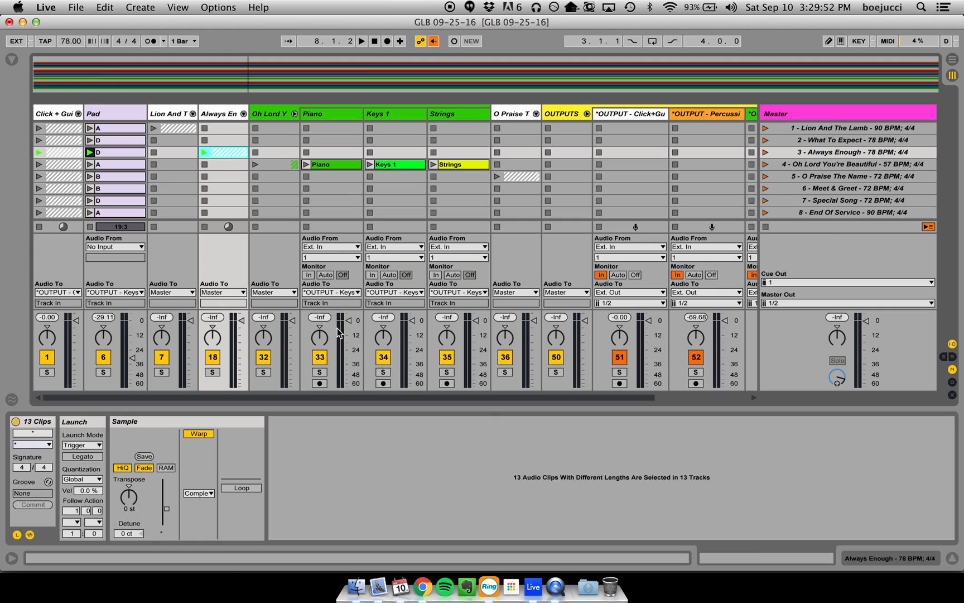
click(320, 360)
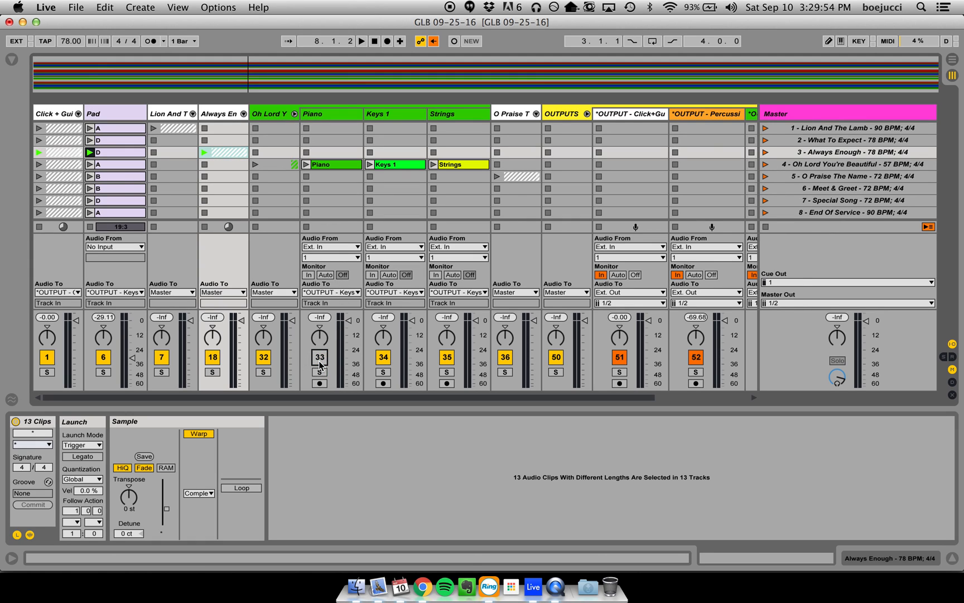
- Inspect the waveforms of the Keys 1 and Strings clips in Oh Lord You're Beautiful, then fold the group
click(397, 164)
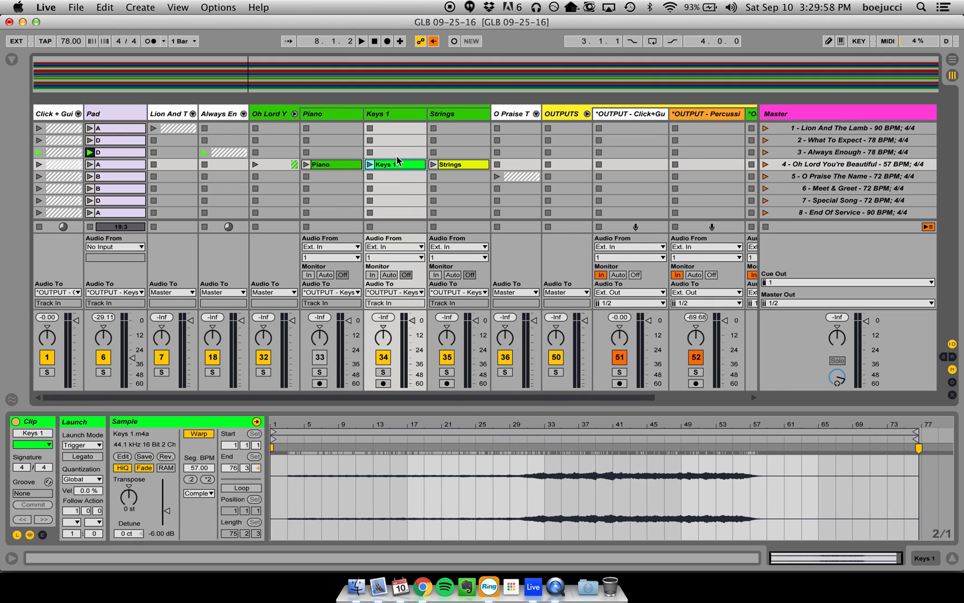
click(471, 167)
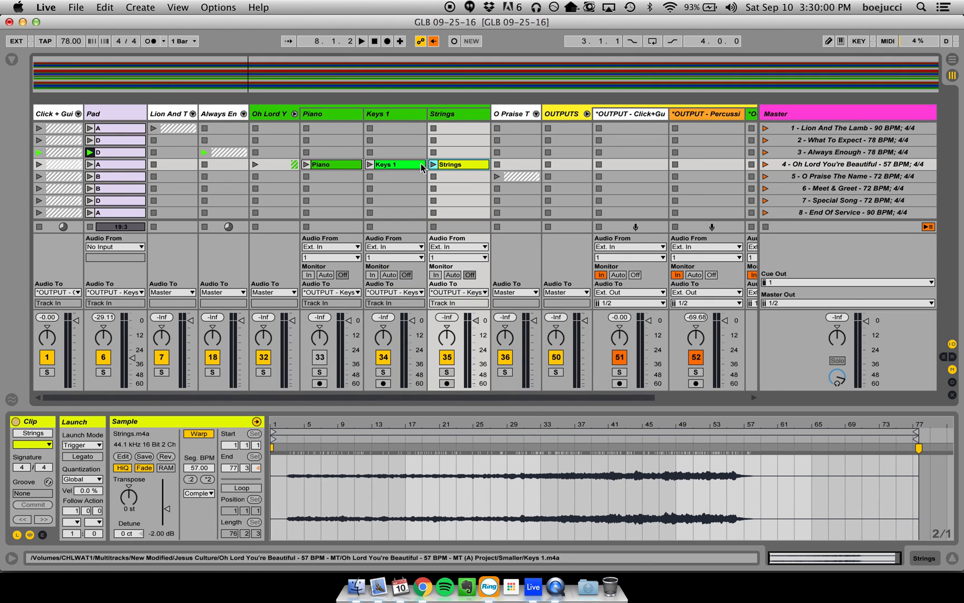
click(294, 114)
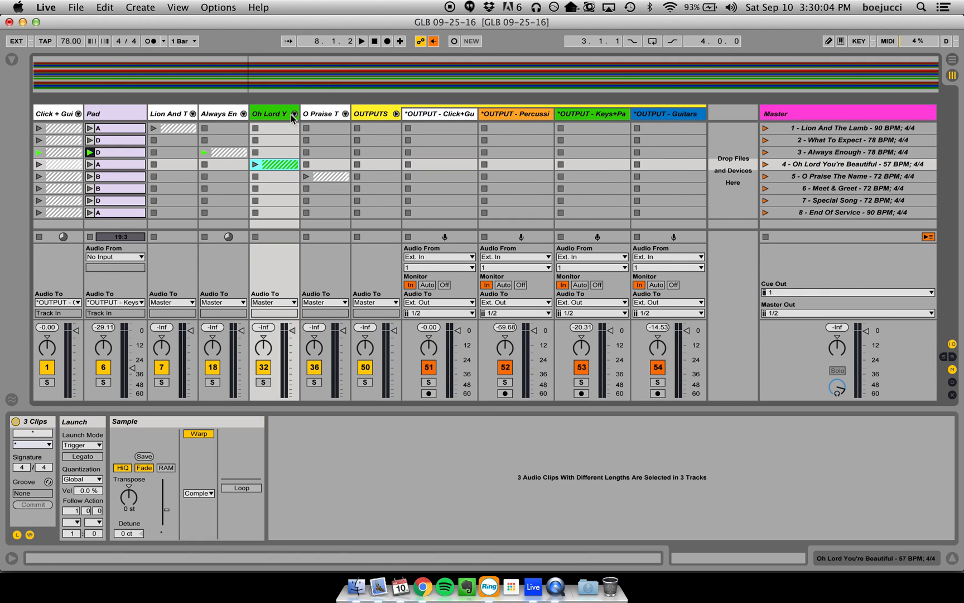
- Unfold the O Praise The Name group and mute its Bass and Piano tracks
click(346, 114)
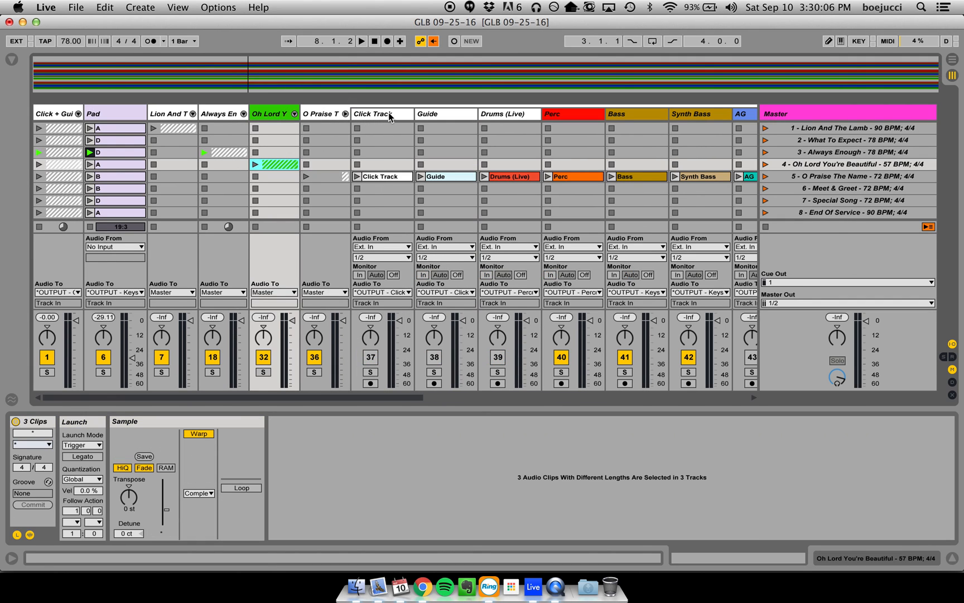
scroll(530, 272, right, 5)
click(524, 357)
scroll(525, 363, right, 5)
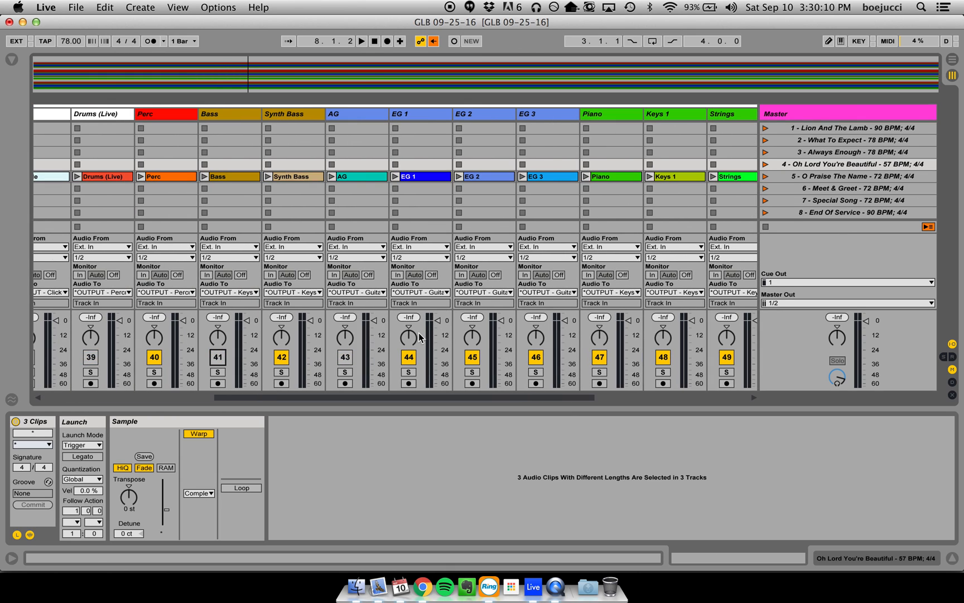
scroll(446, 219, right, 3)
click(497, 357)
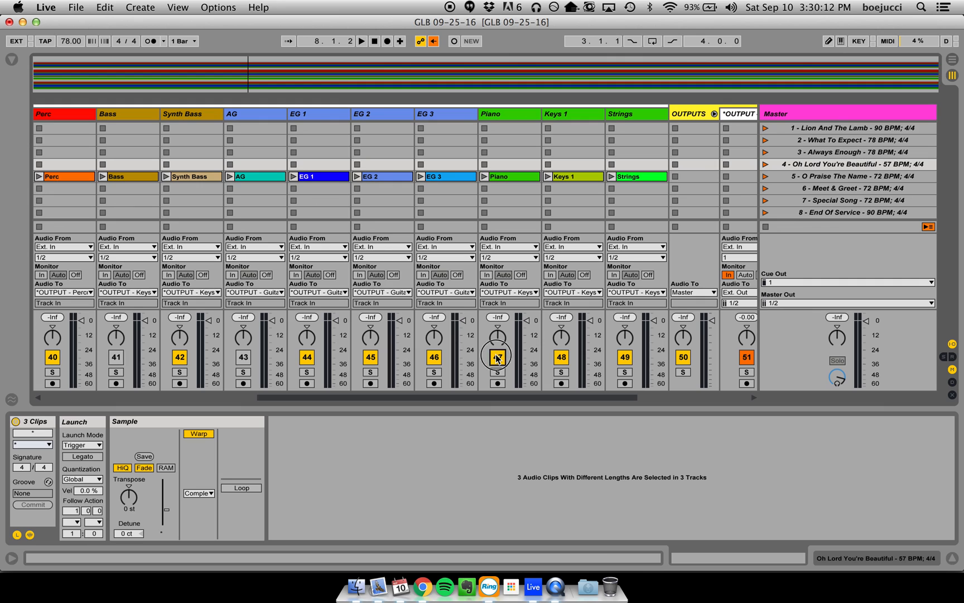
- Inspect the Strings and Keys 1 clips in O Praise The Name, showing the full Keys 1 waveform
click(635, 178)
click(585, 176)
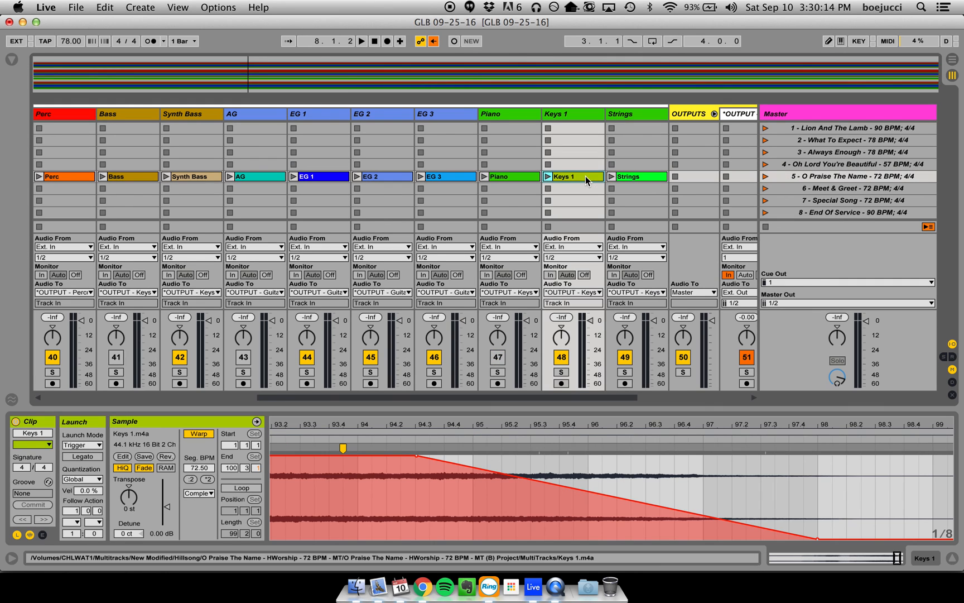
drag(585, 426, 680, 239)
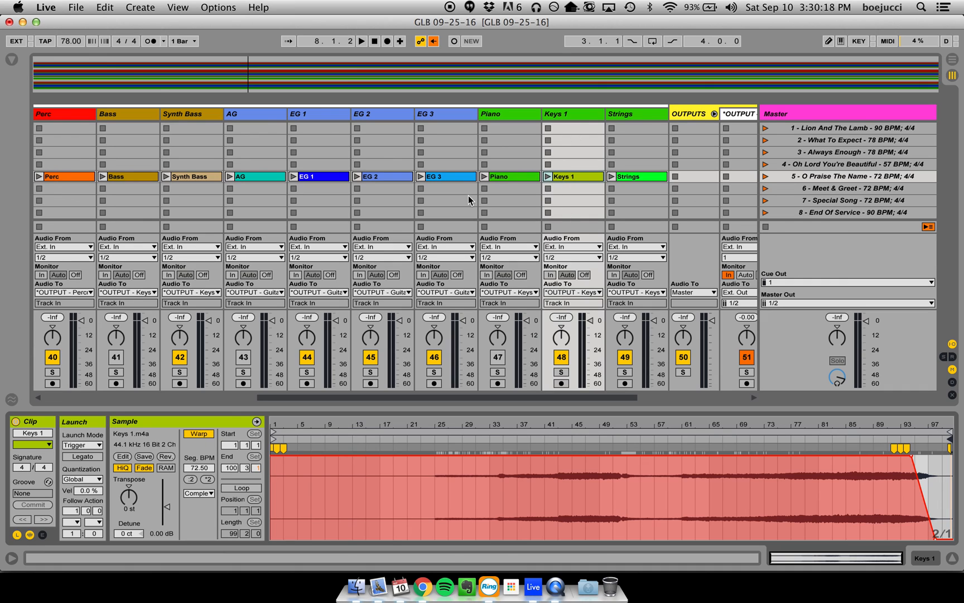
- Launch the O Praise The Name scene and inspect the full waveforms of its EG 1, EG 2 and EG 3 clips
scroll(468, 195, left, 2)
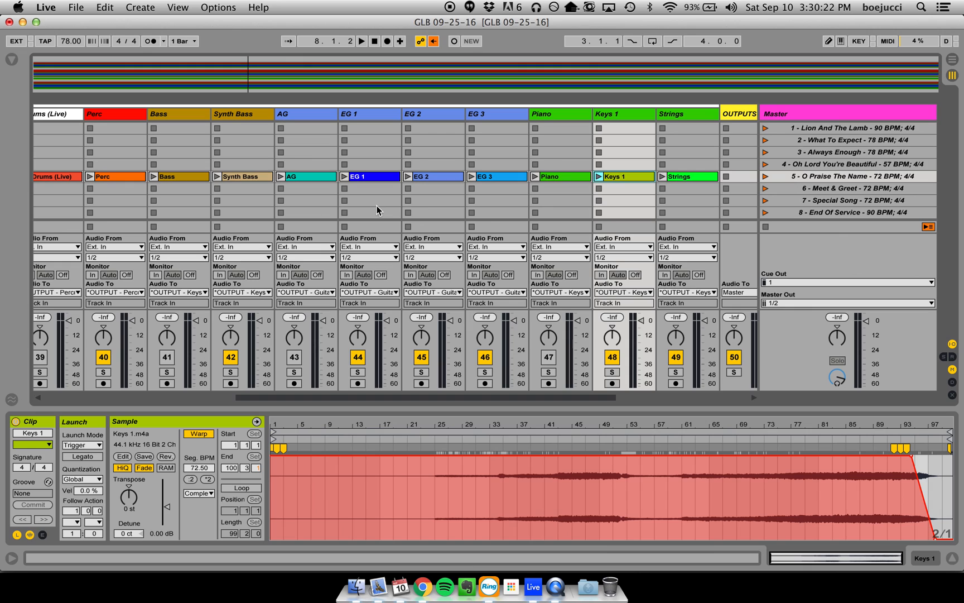
key(Return)
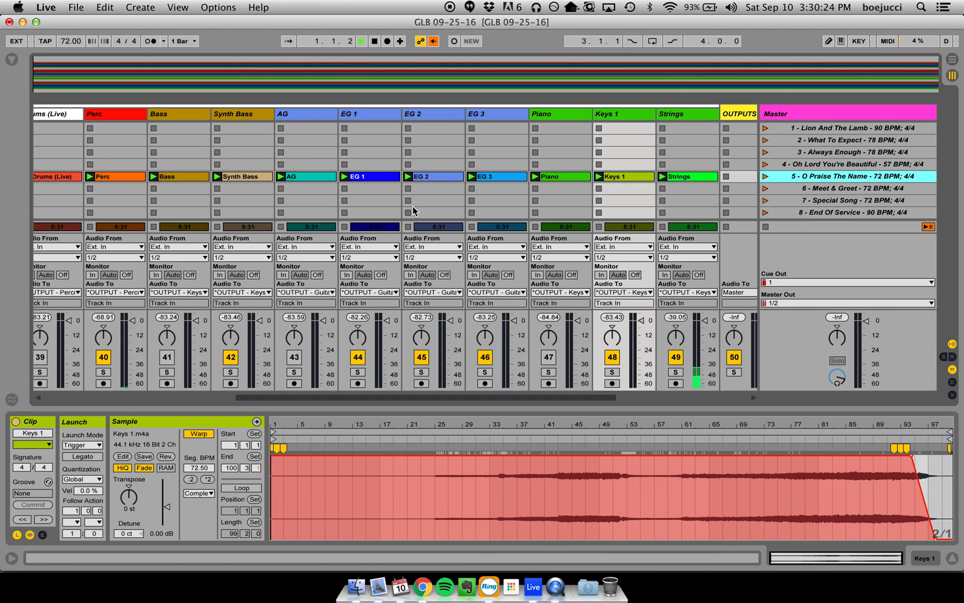
click(371, 176)
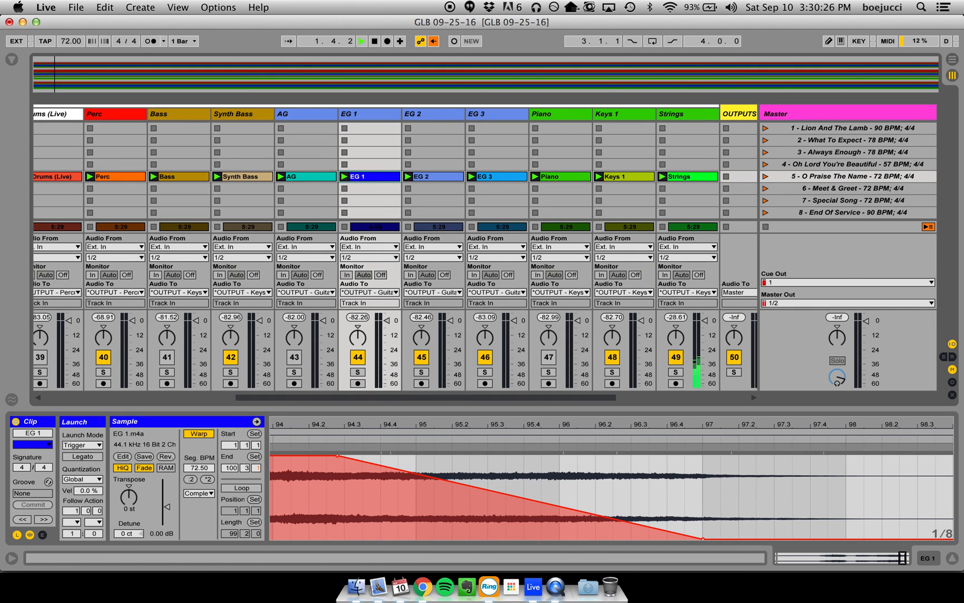
double_click(902, 557)
click(461, 176)
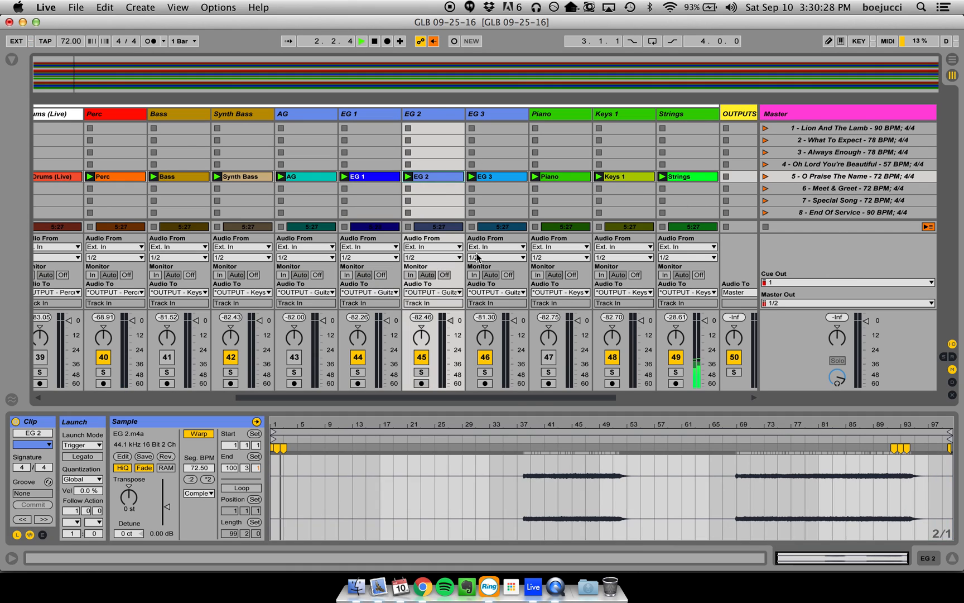
click(497, 176)
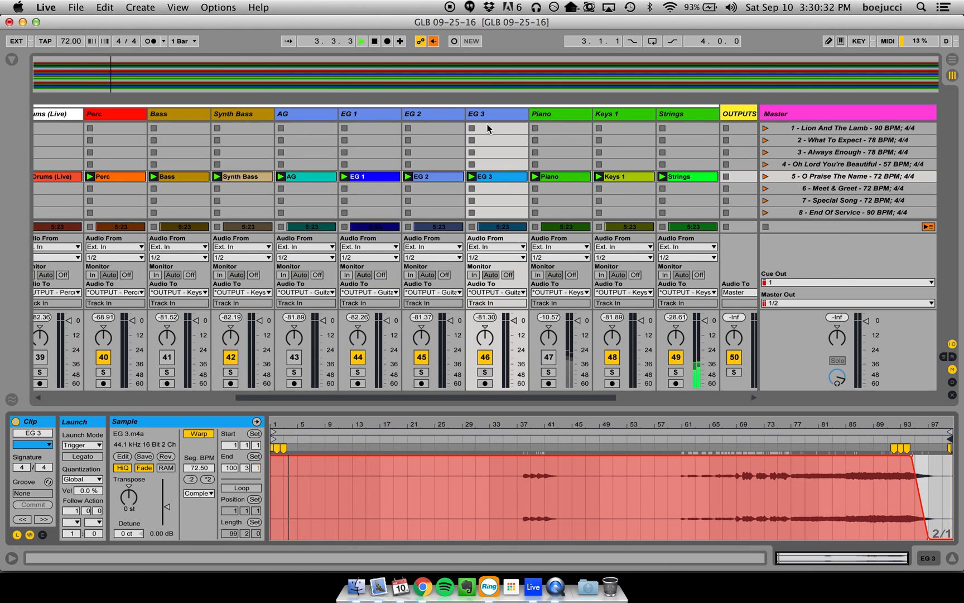
- Jump playback ahead in O Praise The Name and audition the EG 1 track soloed while viewing its clip
click(488, 73)
click(542, 73)
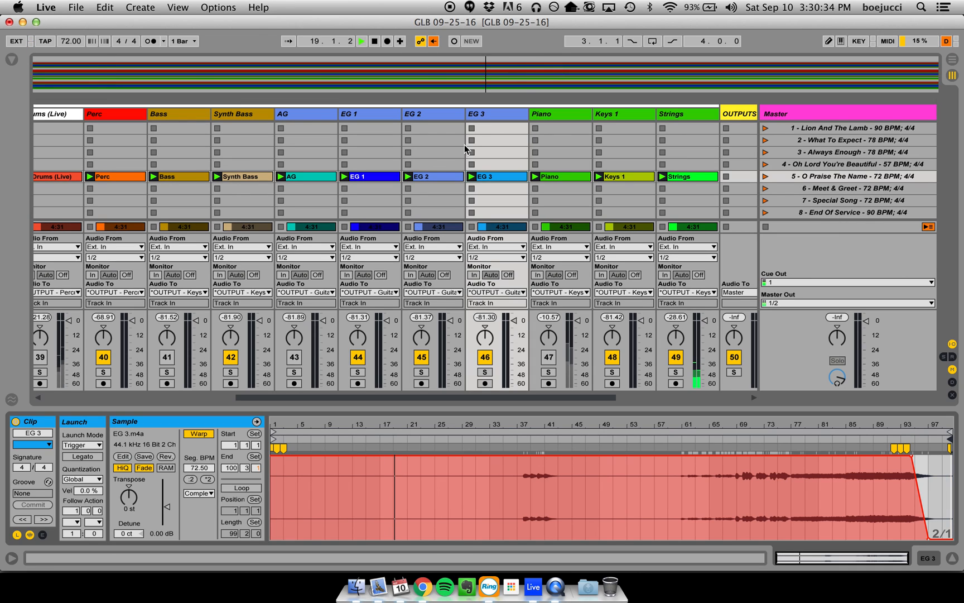
click(388, 174)
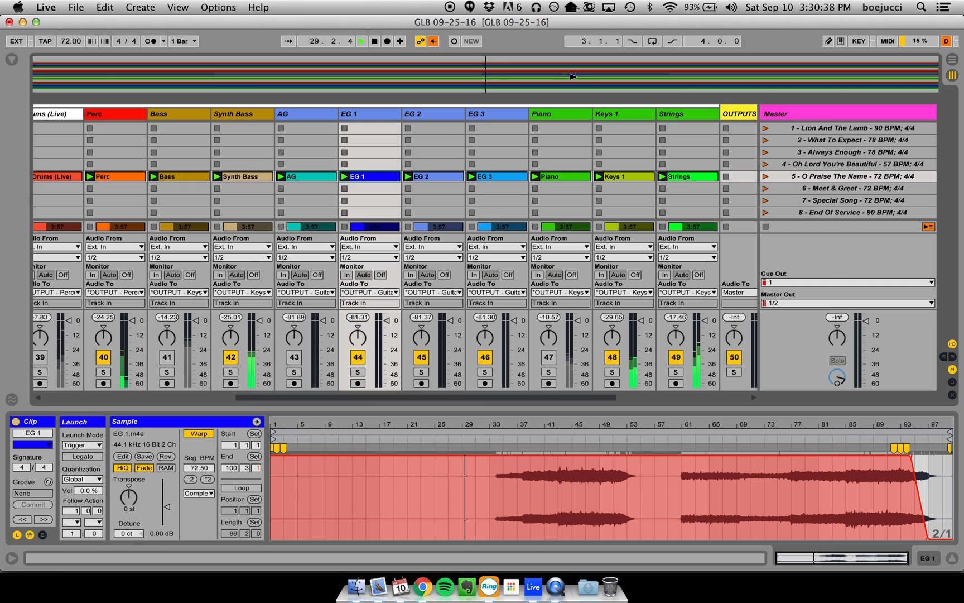
click(358, 372)
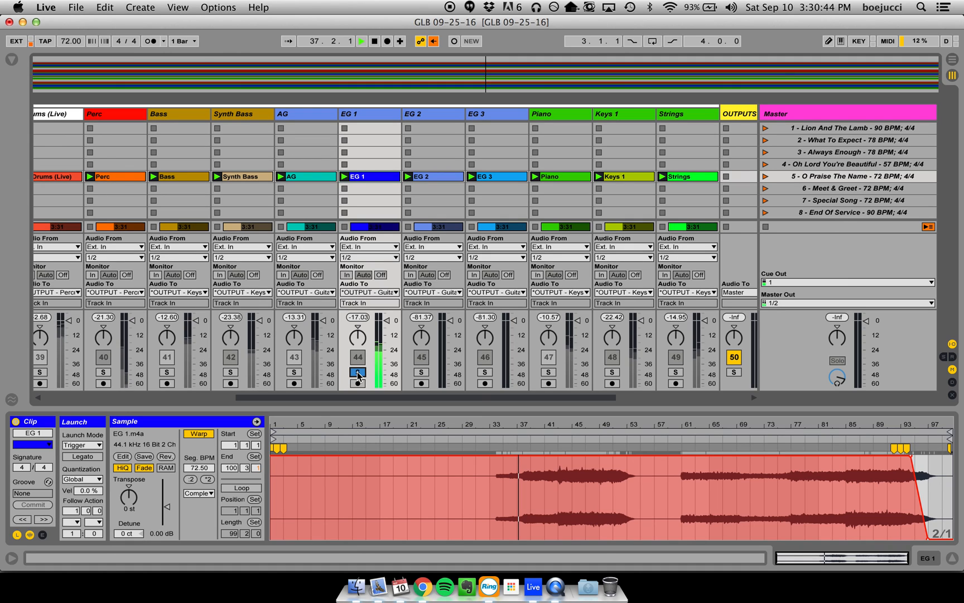
click(358, 372)
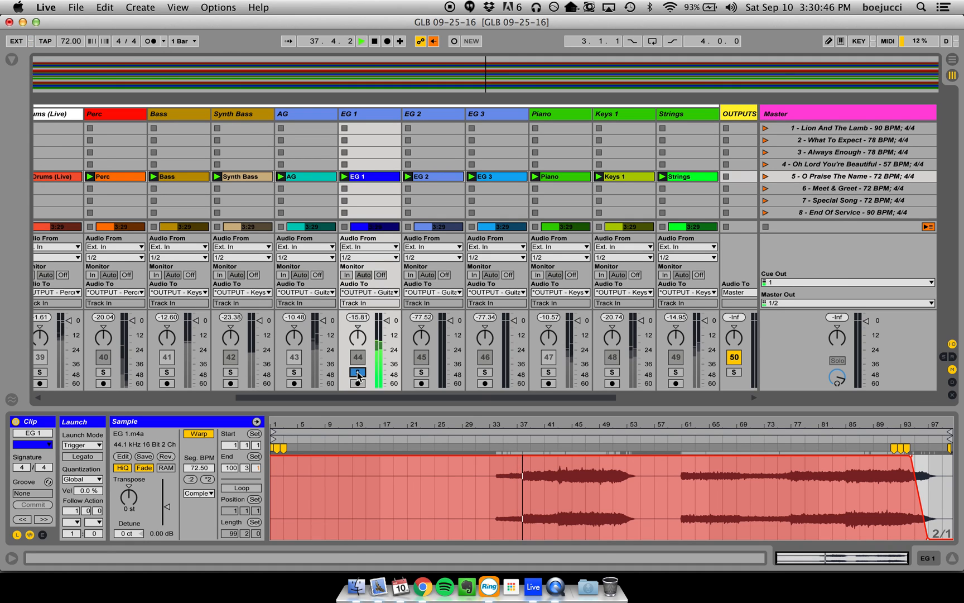
- Audition the EG 2 and EG 3 tracks of O Praise The Name soloed in turn while viewing their clips
click(422, 372)
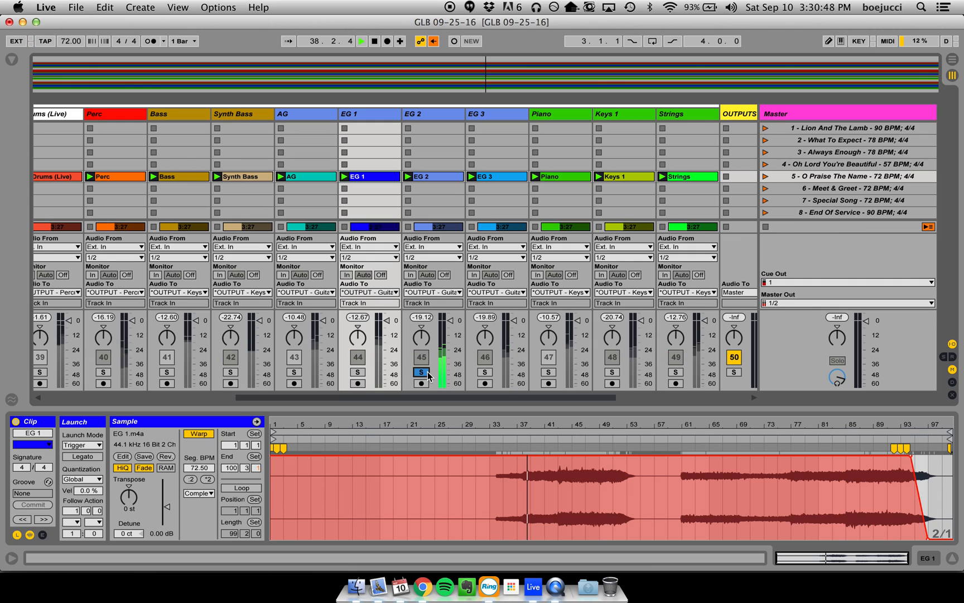
click(441, 175)
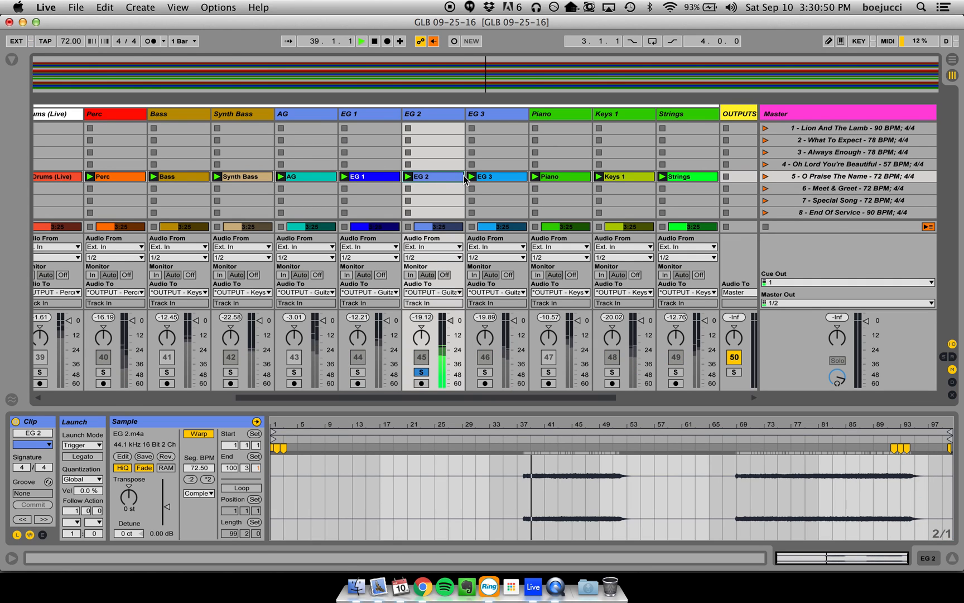
click(421, 372)
click(485, 372)
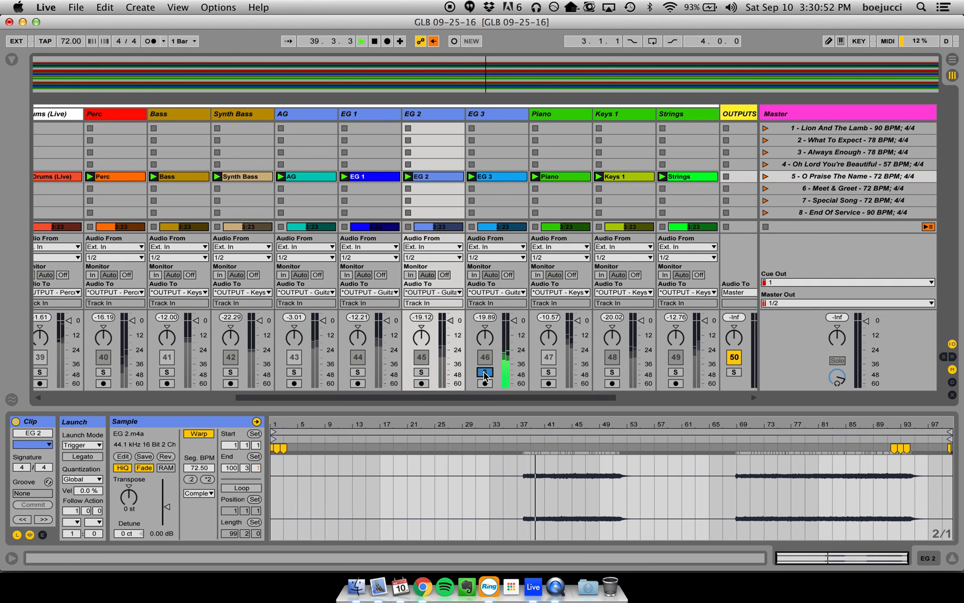
click(503, 177)
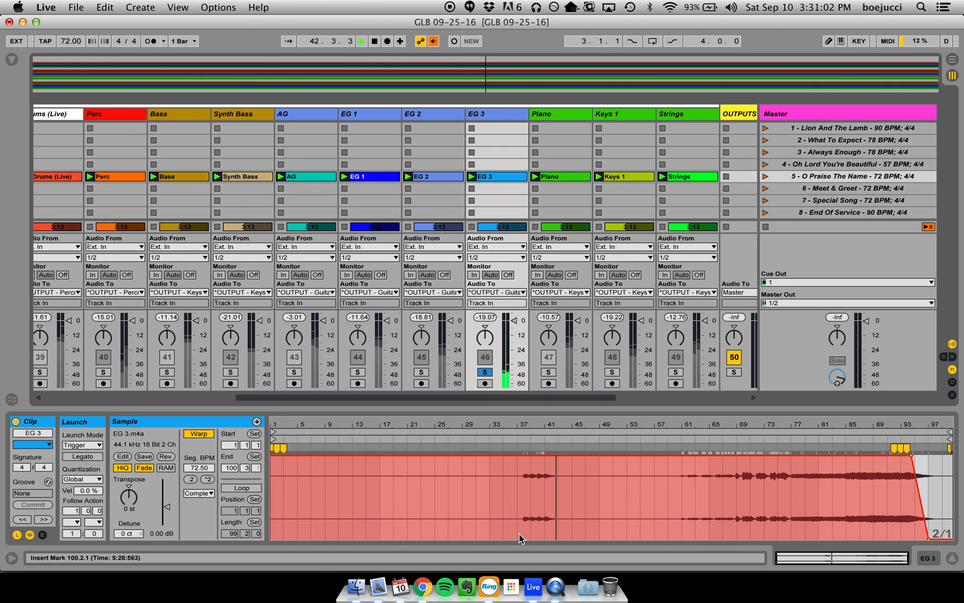
click(484, 371)
- Compare the EG 2 and EG 1 tracks soloed once more, mute EG 1 and stop playback
click(421, 373)
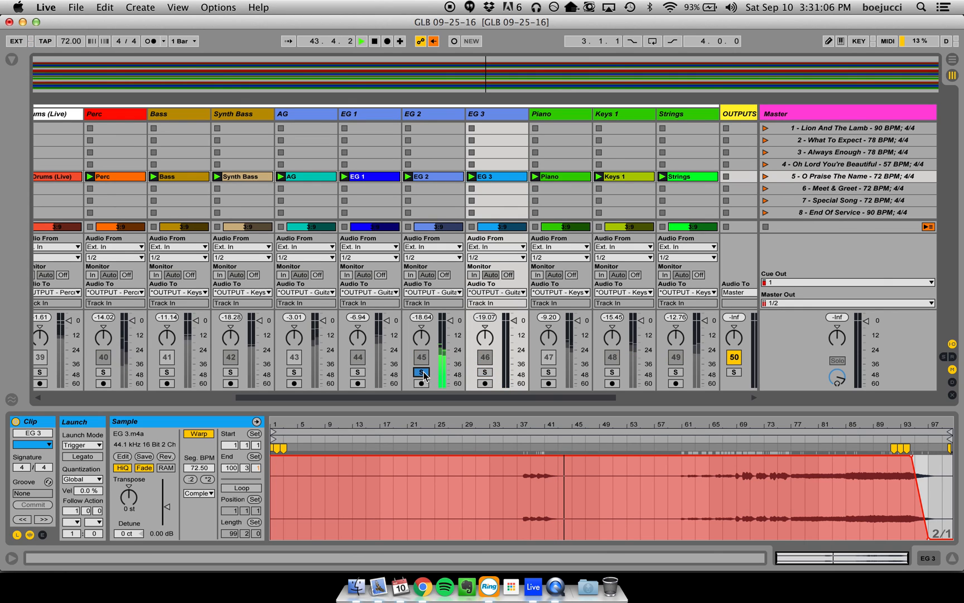
click(422, 372)
click(358, 372)
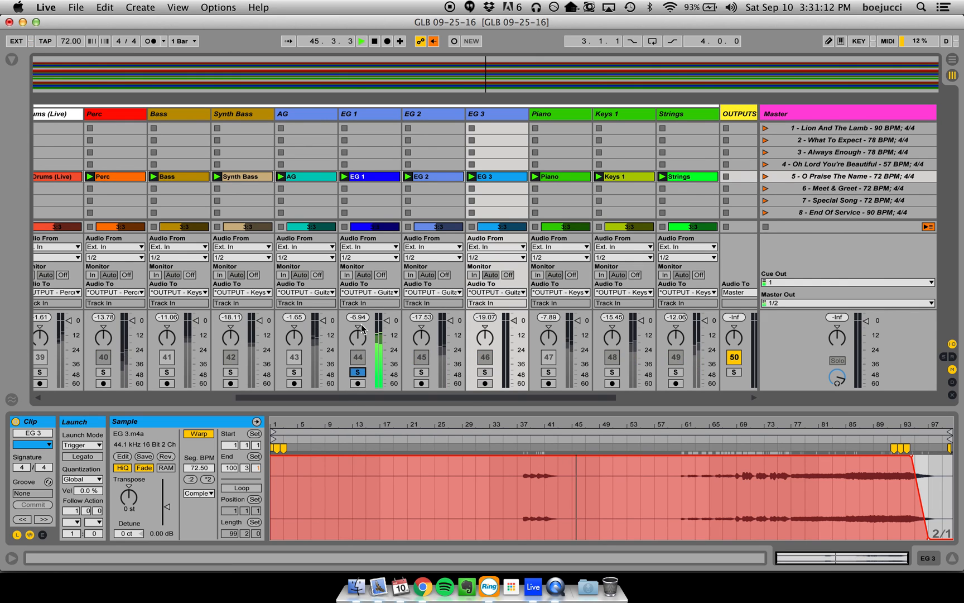
click(359, 372)
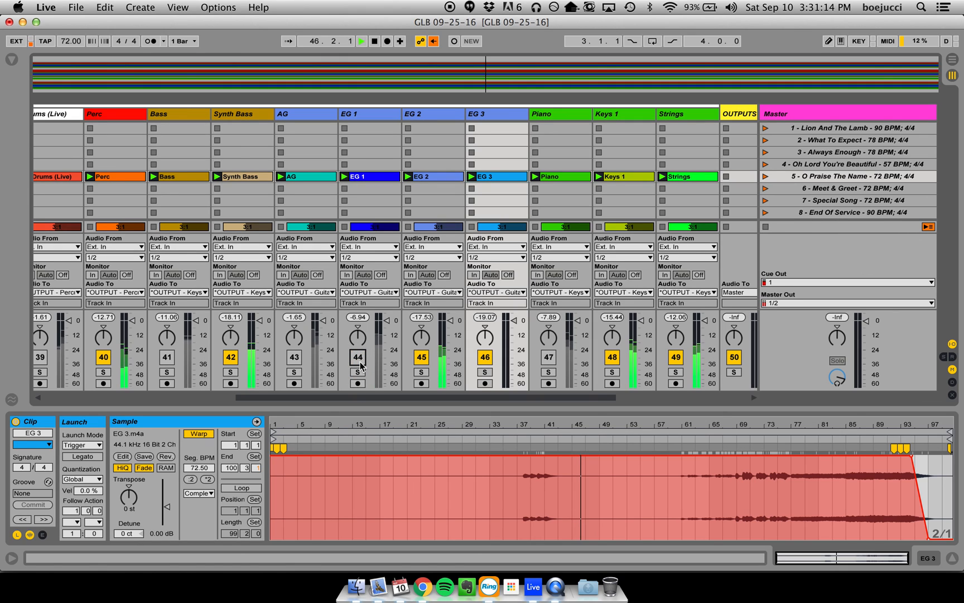
key(space)
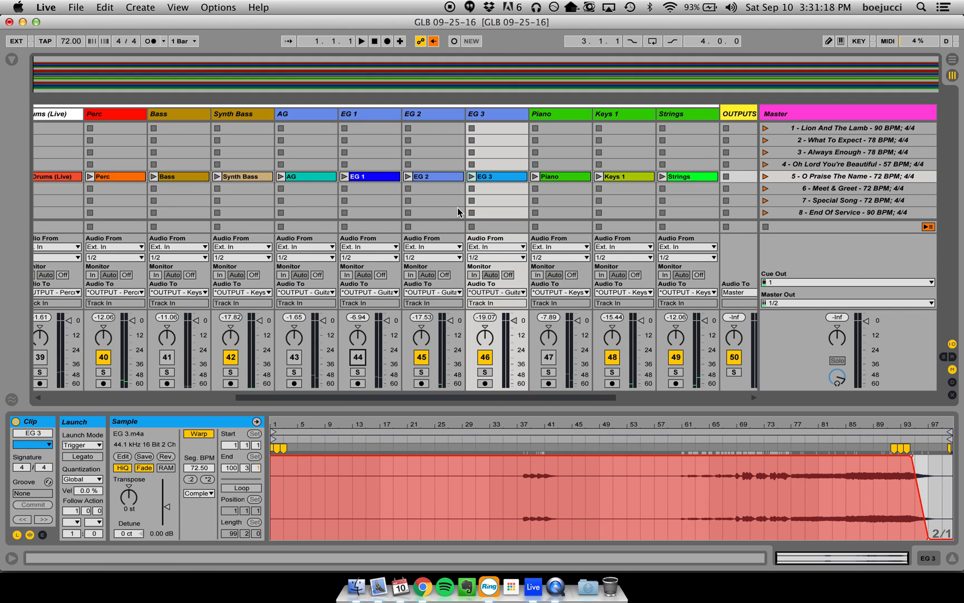
- Hide the clip detail view and fold the O Praise The Name group to show the whole set
scroll(457, 209, left, 8)
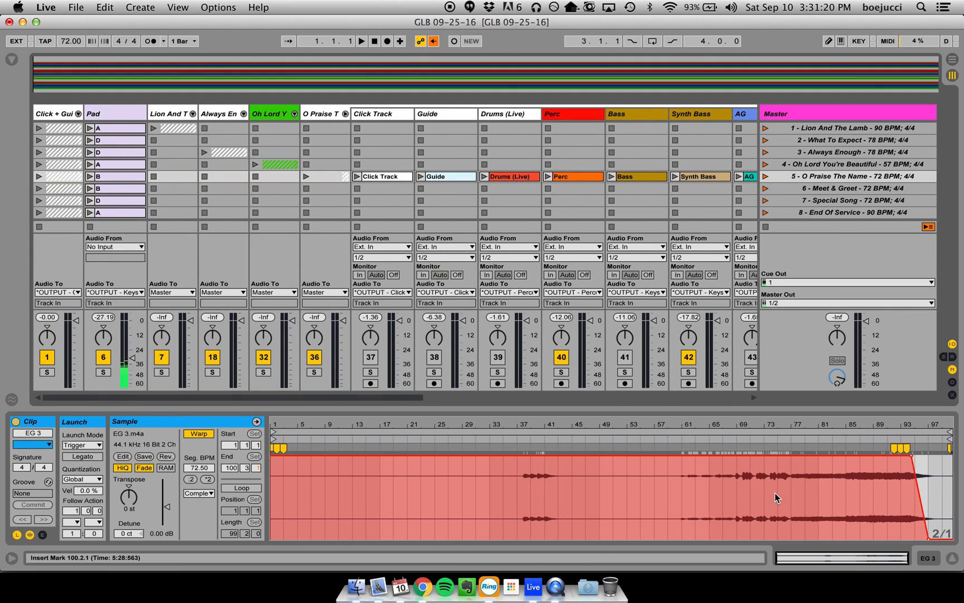
click(952, 558)
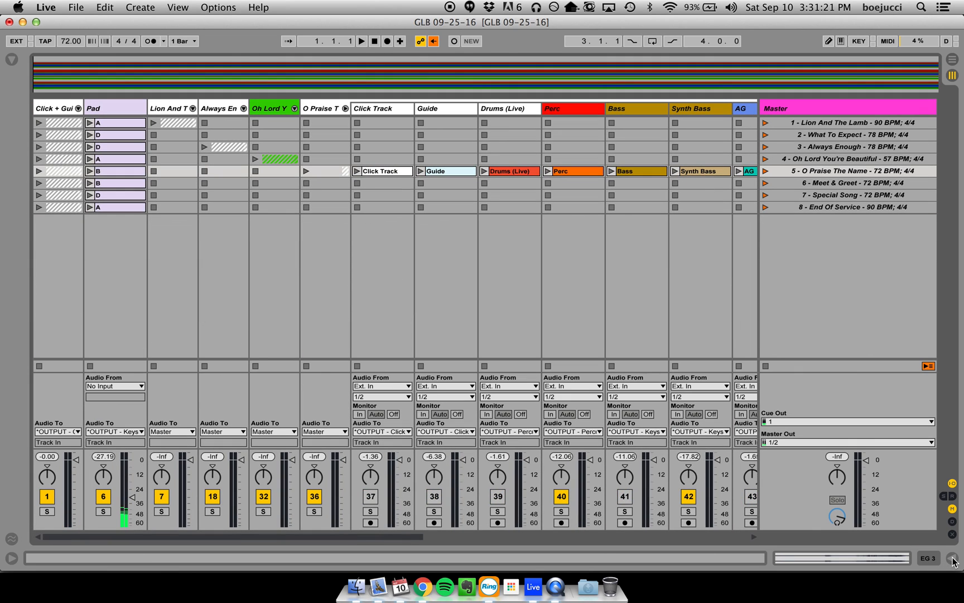
click(346, 108)
click(731, 183)
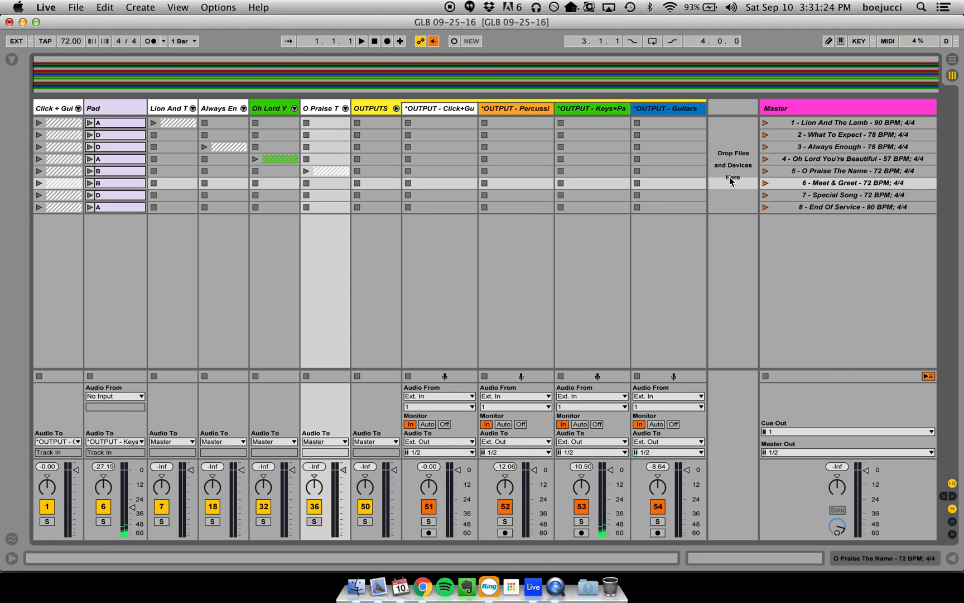
click(729, 125)
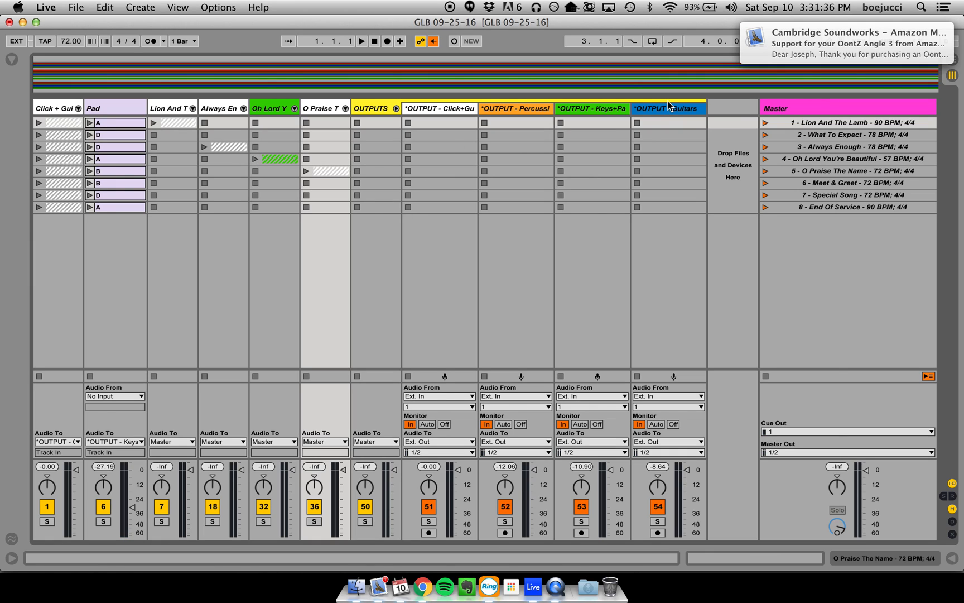
- Save the set and collect all media files from elsewhere, other Projects, the User Library and Factory Packs into its project
drag(751, 55, 961, 39)
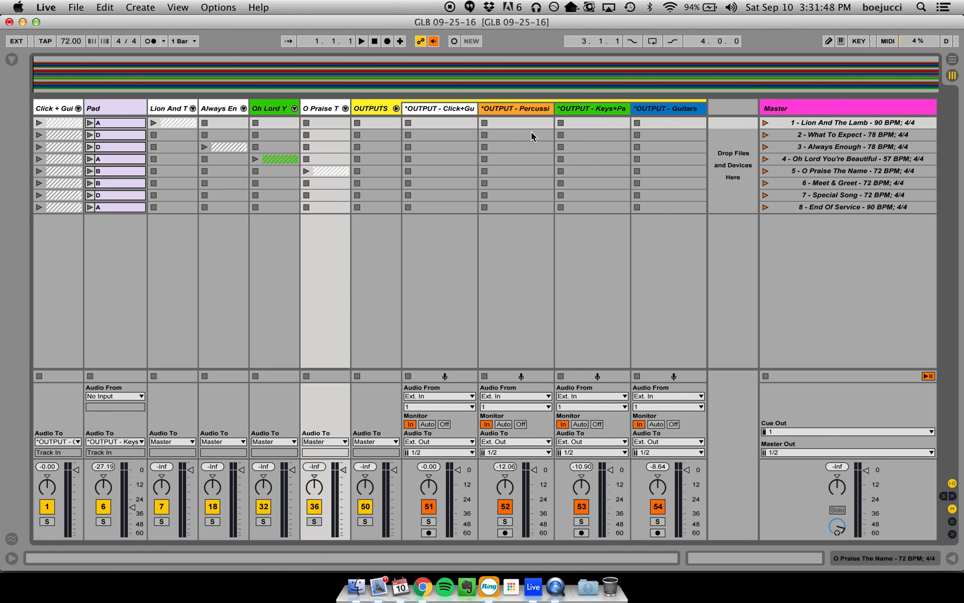
key(super+s)
click(78, 7)
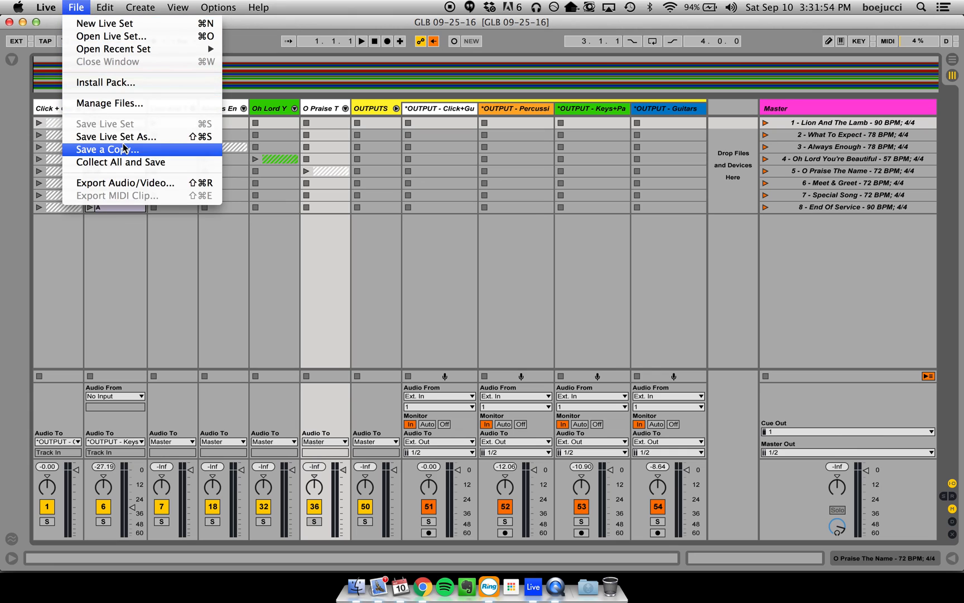
click(131, 163)
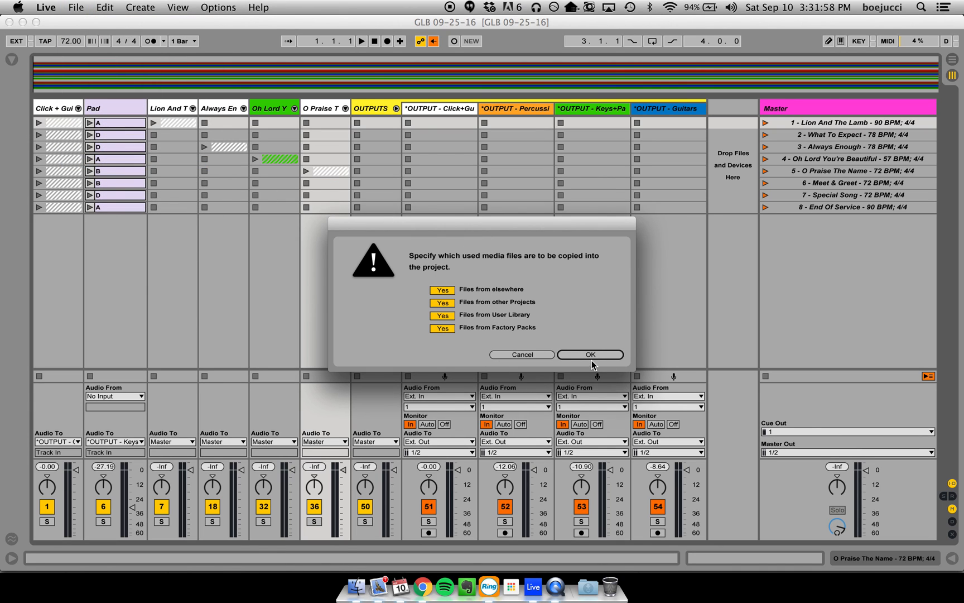
click(594, 353)
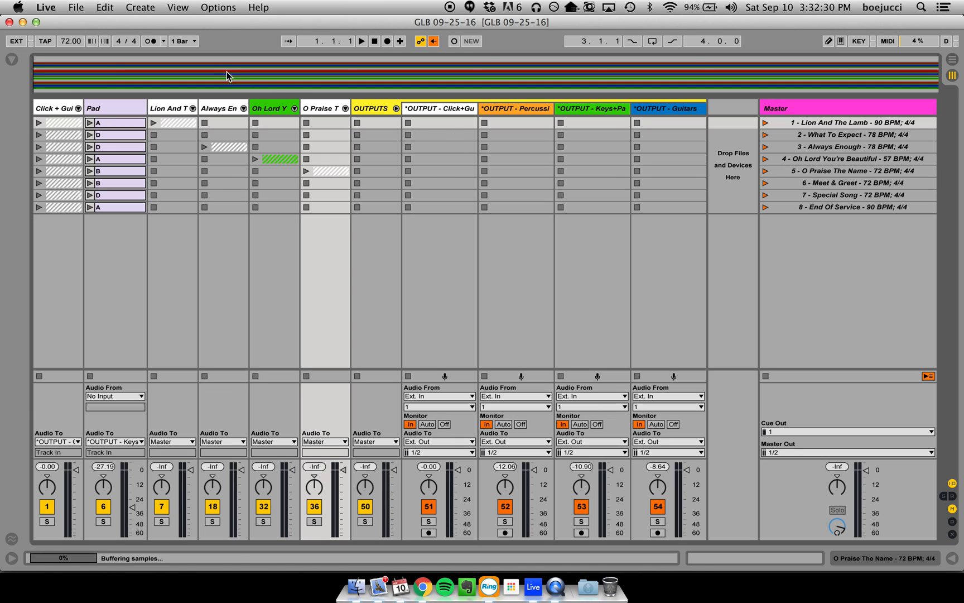
- Examine the list of recently opened sets, around the GLB 09-25-16 and CHL 09-25-16 entries
click(78, 6)
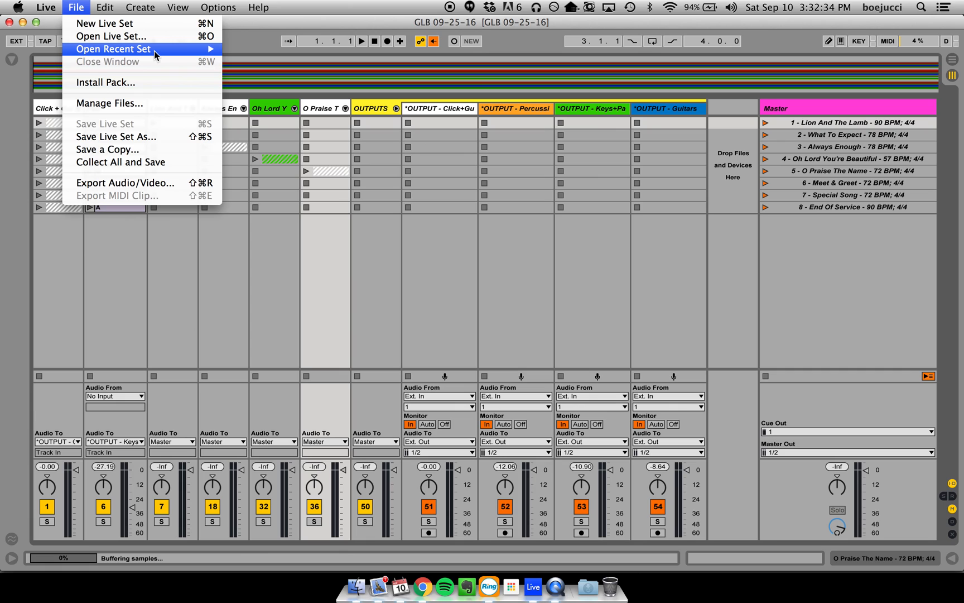
mouse_move(154, 53)
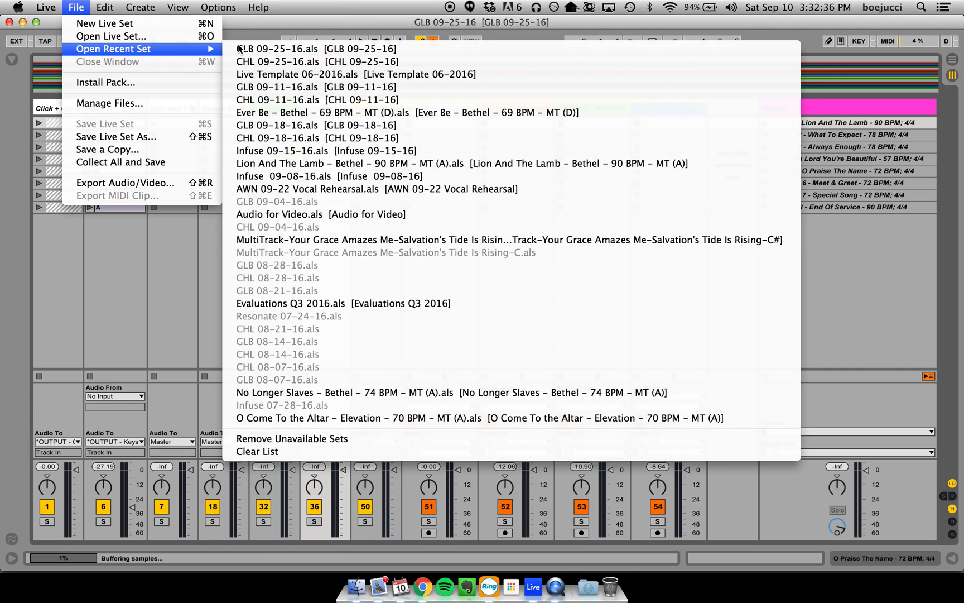
click(304, 65)
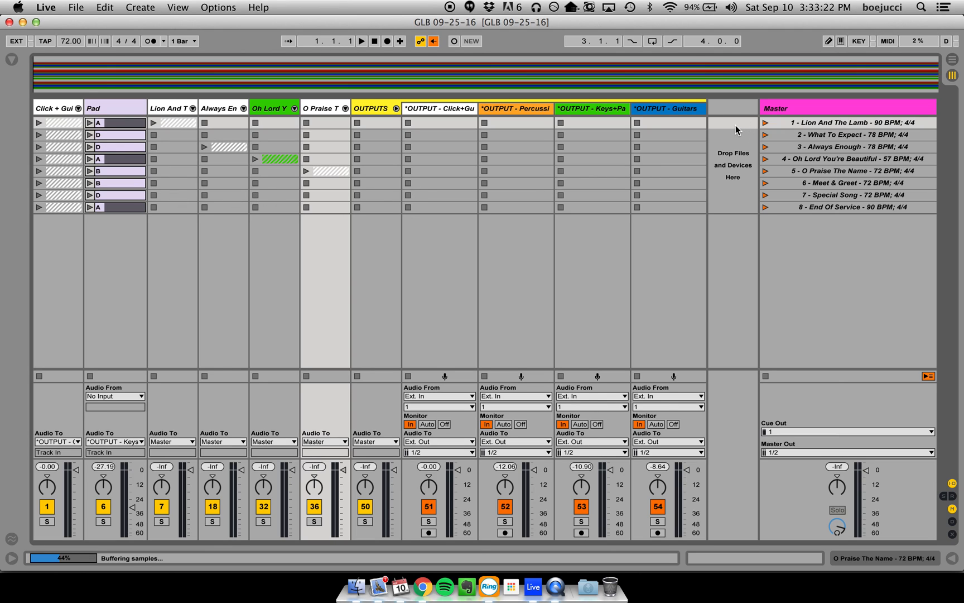
- Check Dropbox's sync status and look through its recently changed files for the collected set and audio files
click(489, 6)
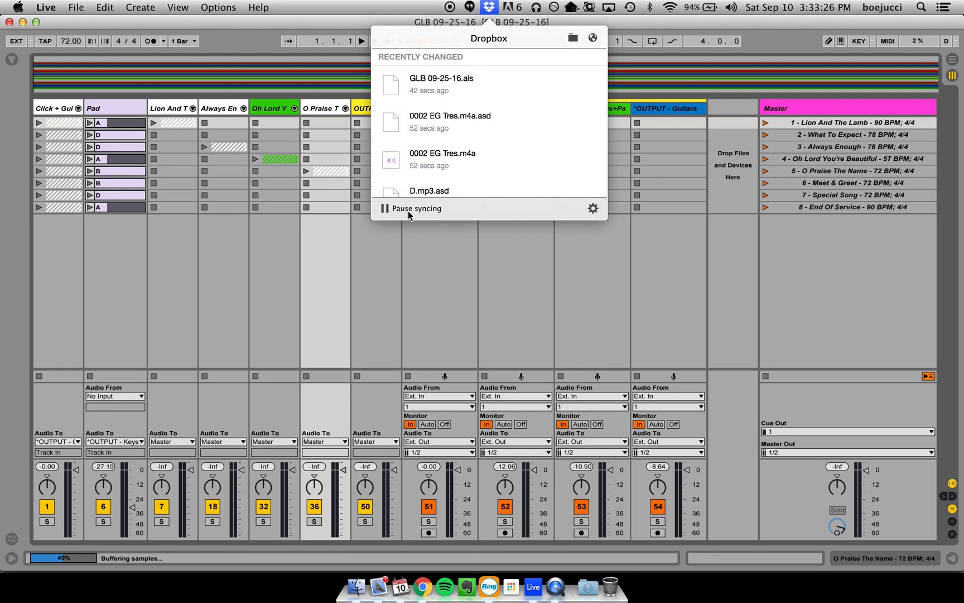
scroll(479, 145, down, 5)
scroll(479, 146, down, 4)
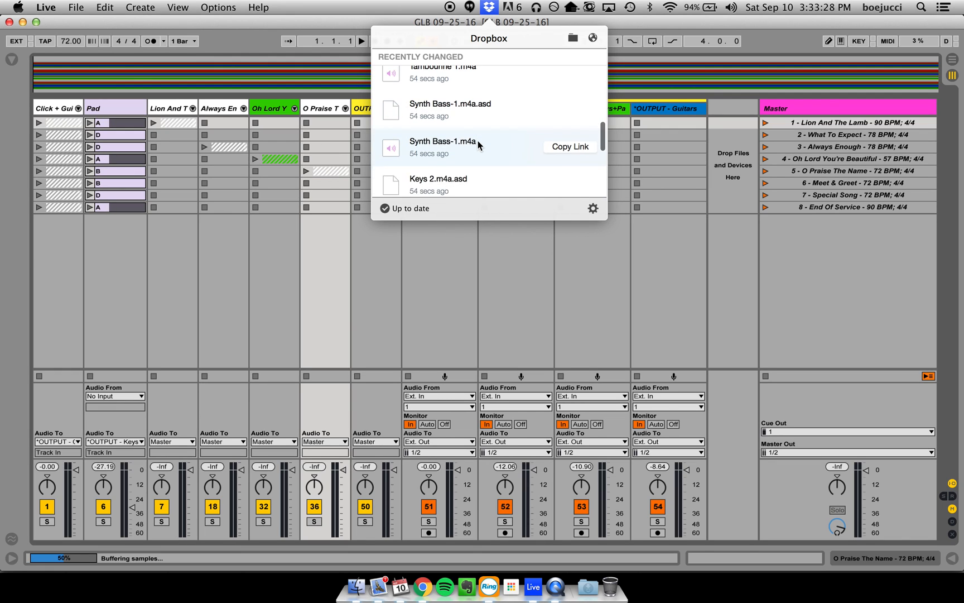
scroll(478, 144, up, 8)
click(489, 7)
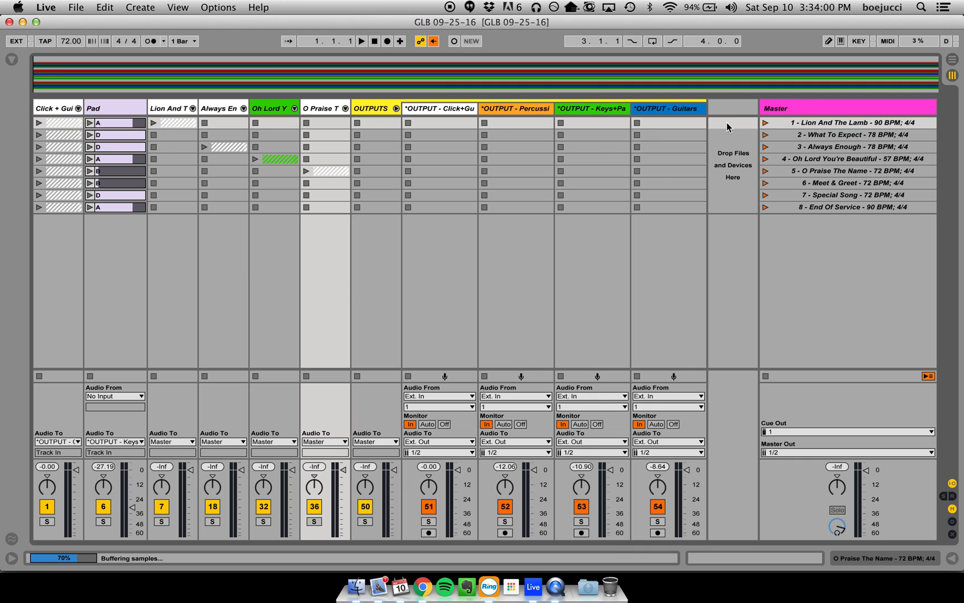
click(735, 140)
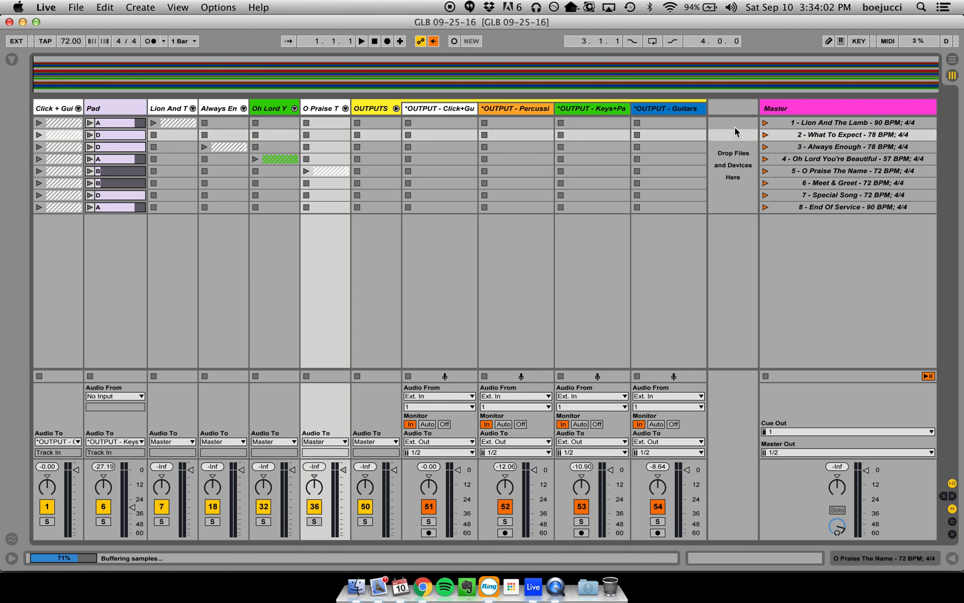
click(735, 125)
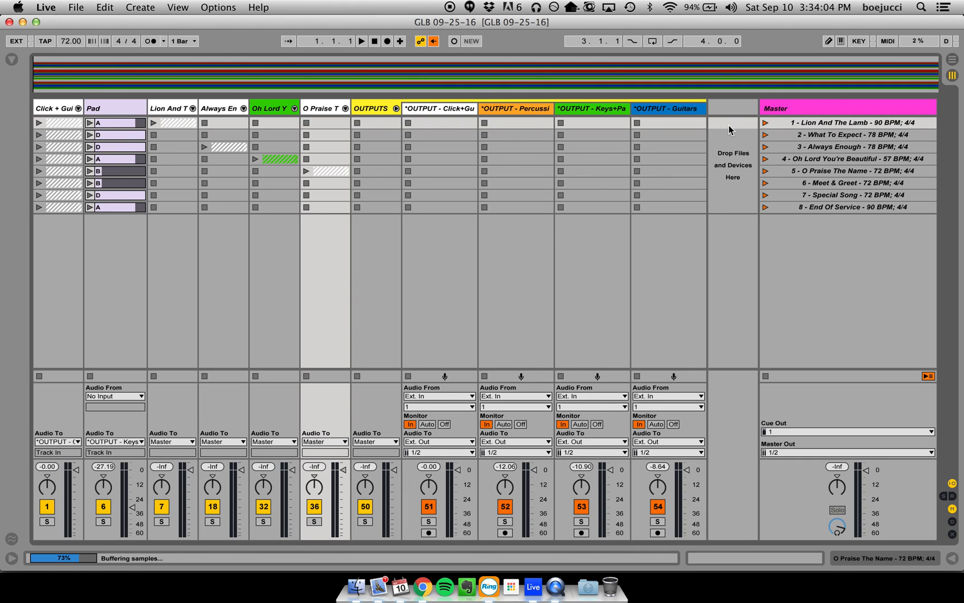